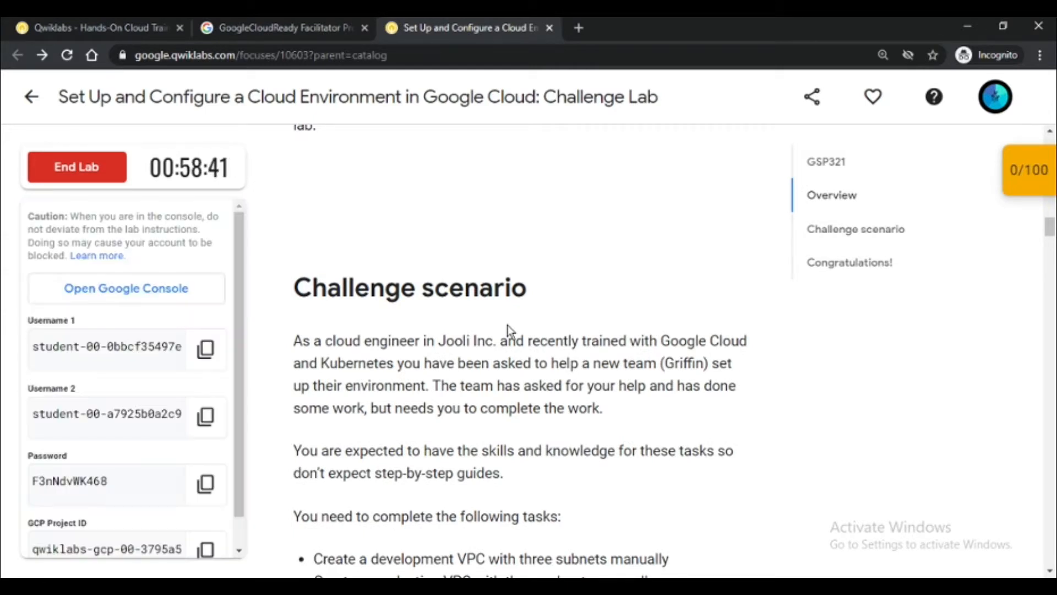
Step: Open the Google Cloud console from the lab and enter the first lab username on the sign-in page
click(205, 348)
click(133, 288)
key(ctrl+v)
click(640, 443)
Step: Enter the lab account's password to sign in and accept the new account's welcome terms
click(469, 27)
click(206, 482)
click(642, 28)
key(ctrl+v)
click(625, 408)
click(605, 485)
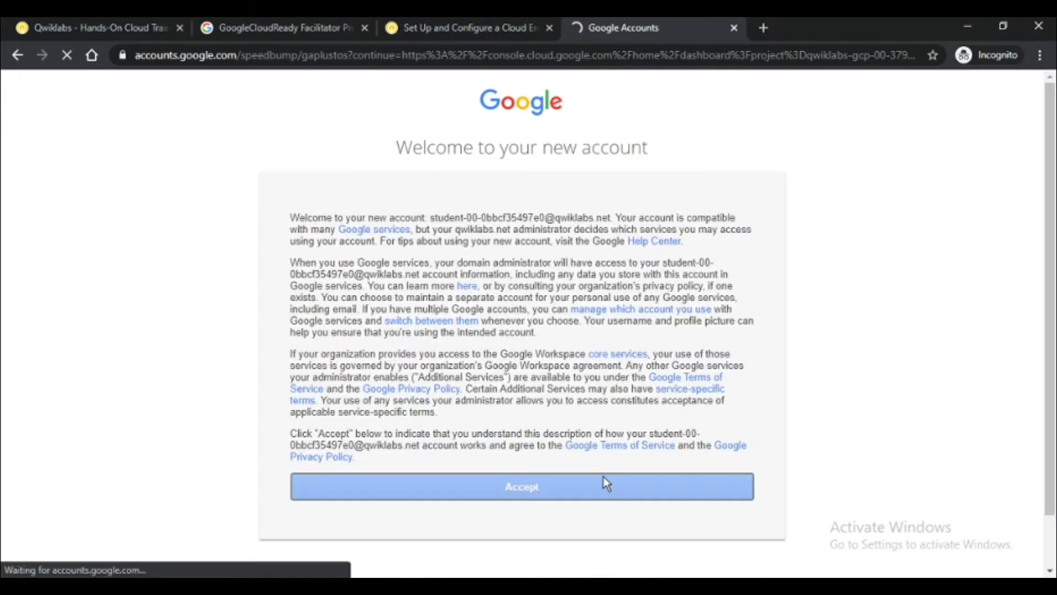
click(620, 503)
Step: Copy the VPC name griffin-dev-vpc from Task 1 of the lab, and agree to the Google Cloud Platform Terms of Service in the console
click(470, 27)
scroll(481, 285, down, 5)
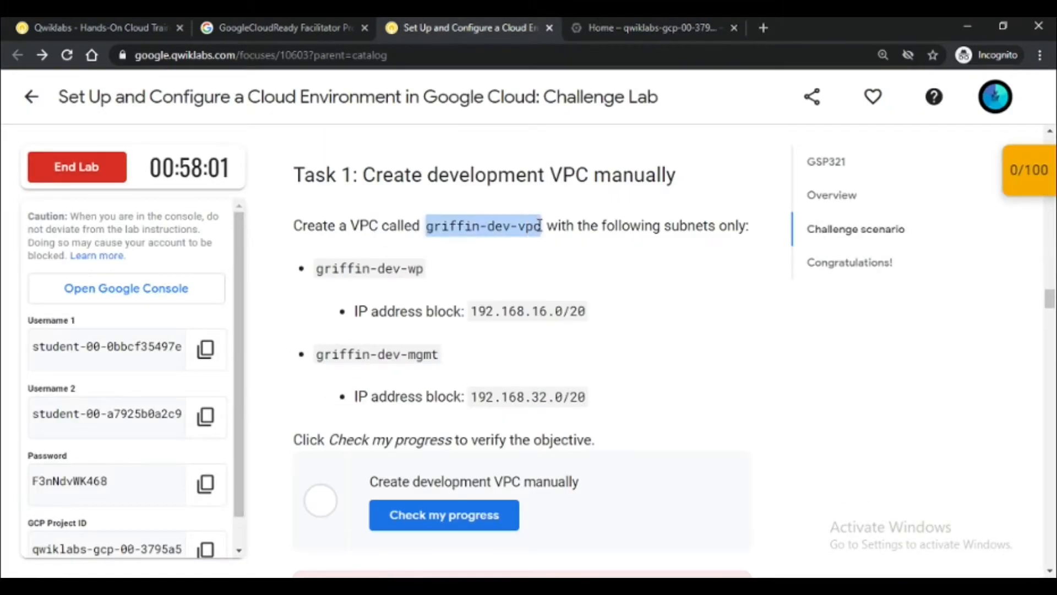
click(642, 27)
click(25, 88)
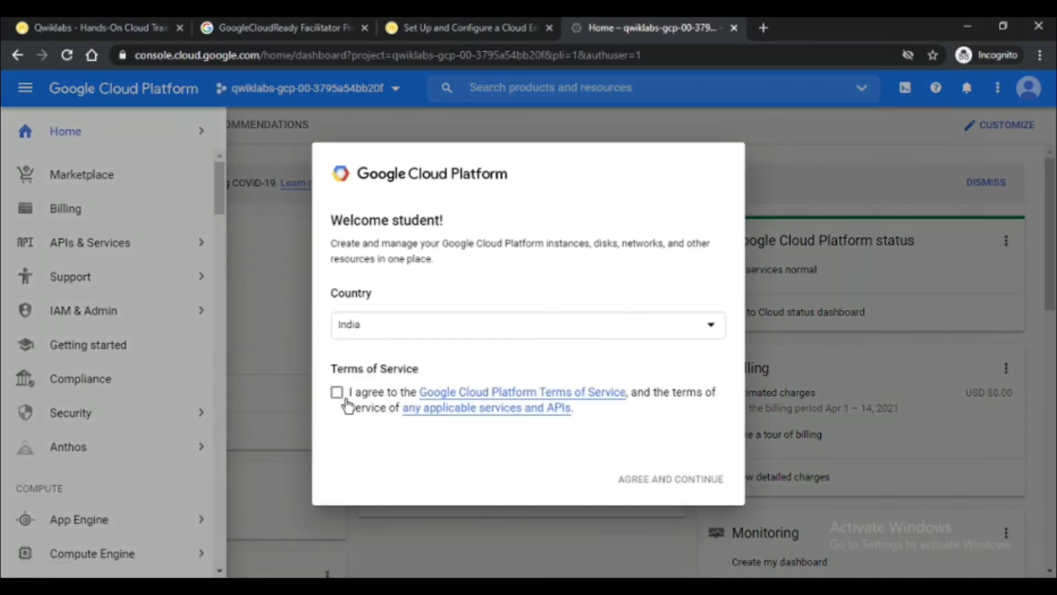
click(346, 402)
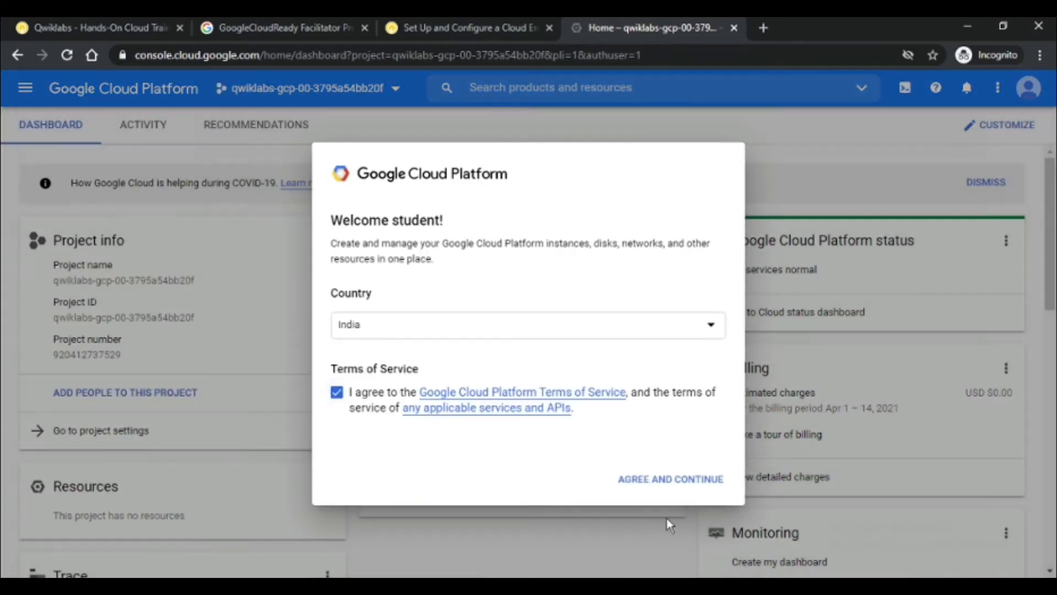
click(681, 486)
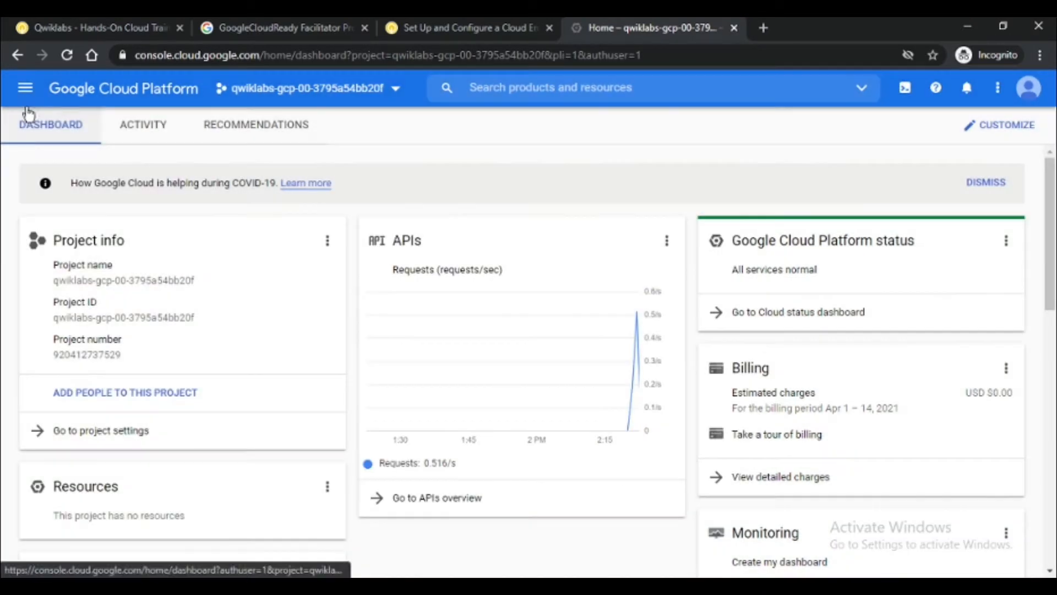
Step: Start creating a VPC network in the console and name it griffin-dev-vpc
click(26, 87)
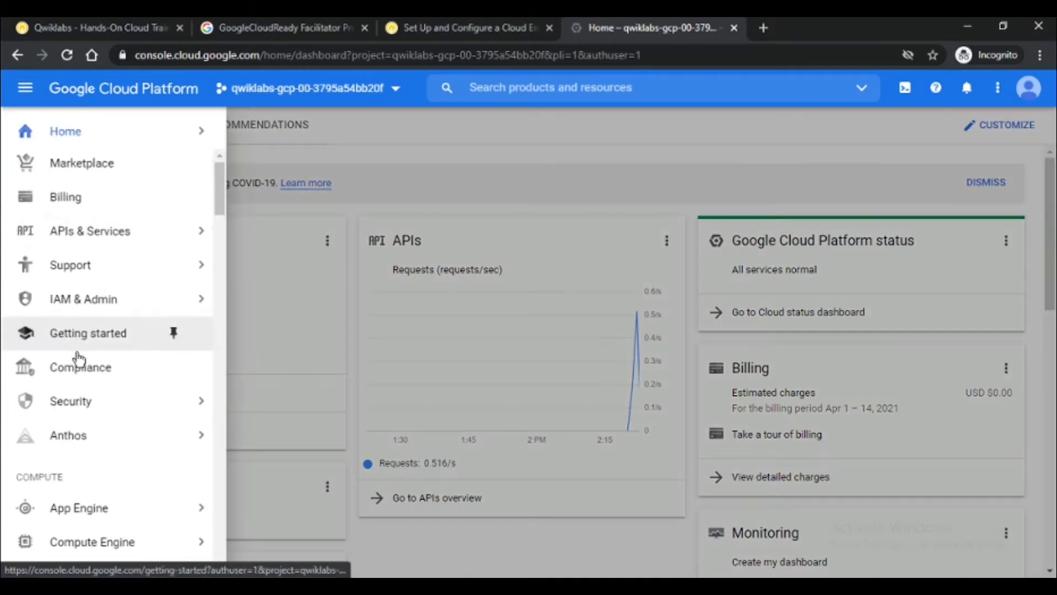
scroll(78, 361, down, 10)
mouse_move(110, 336)
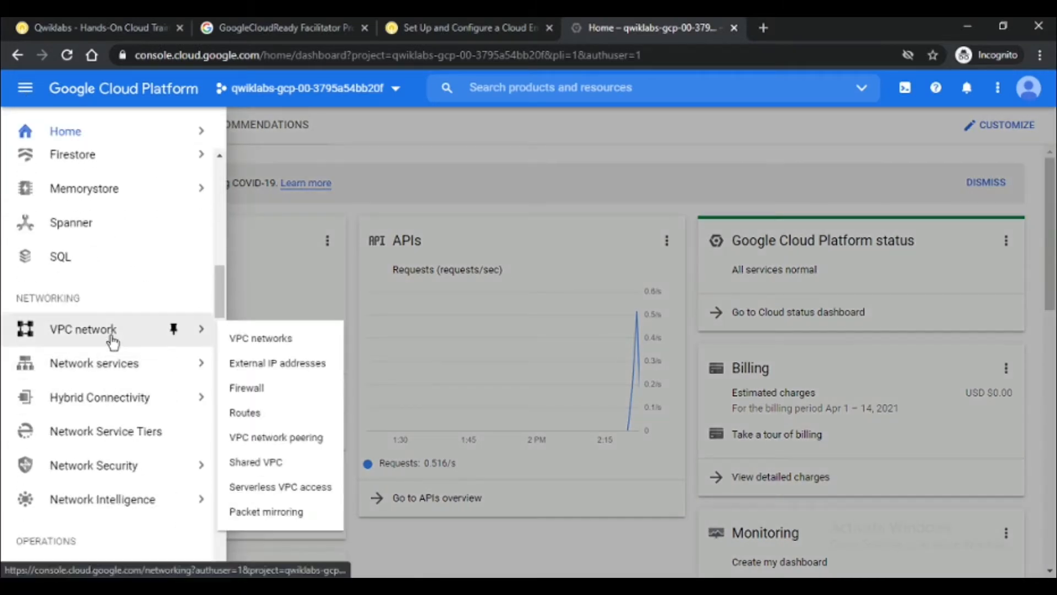
click(260, 337)
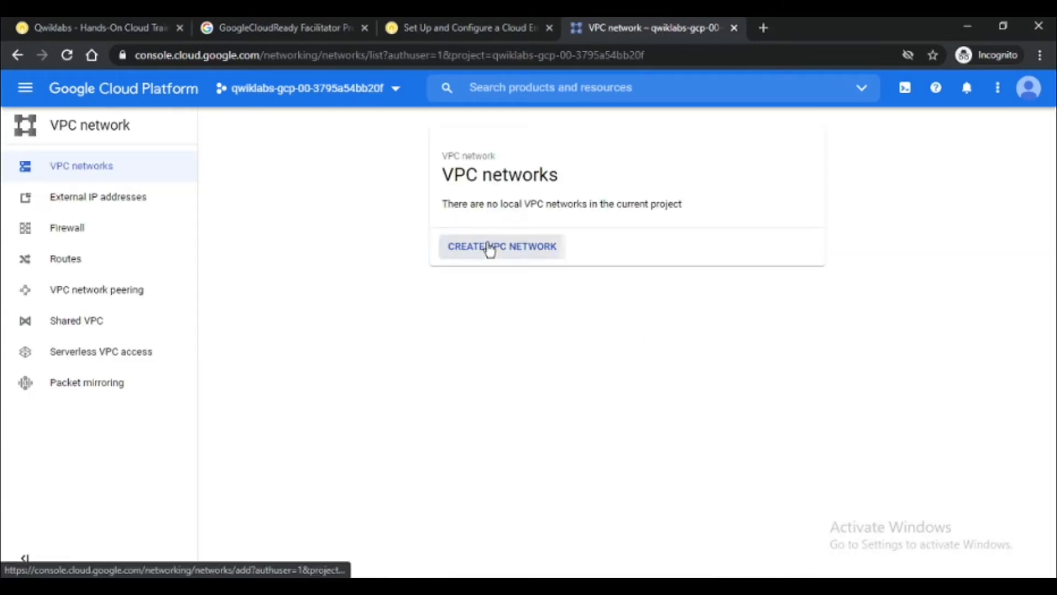
click(488, 246)
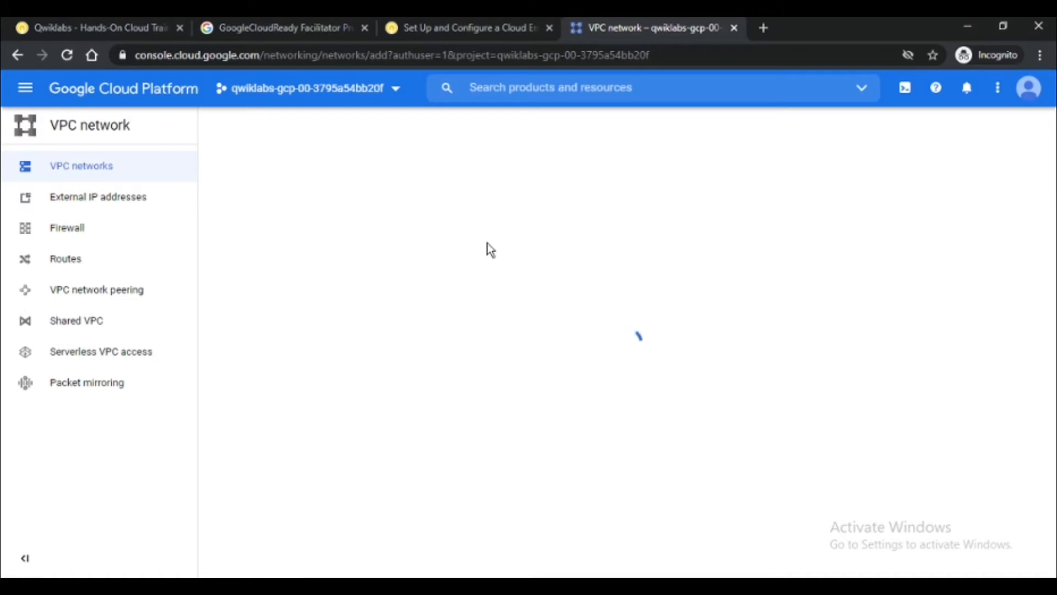
click(457, 189)
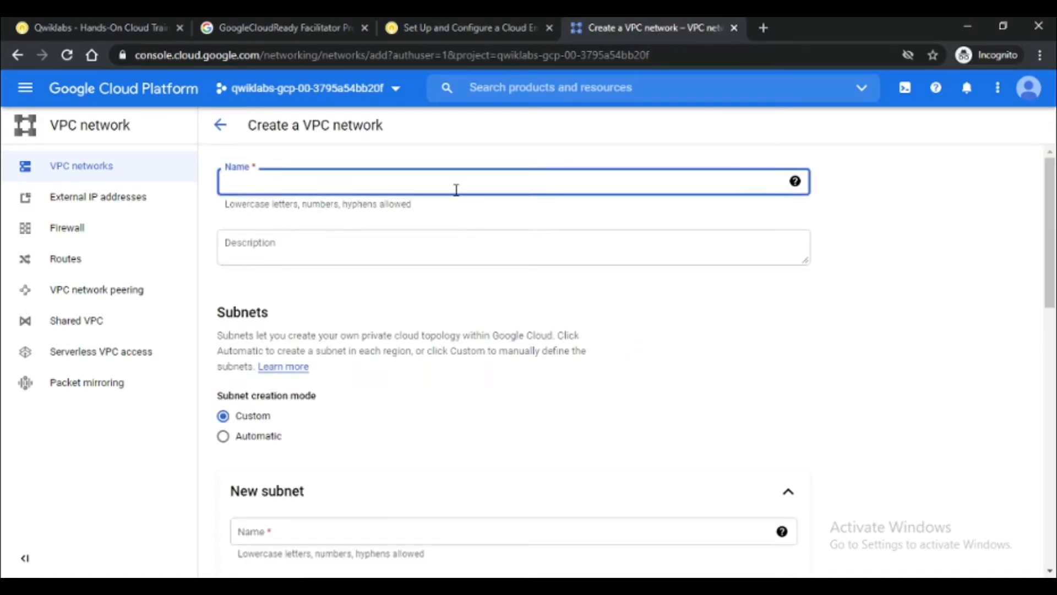
text(griffin-dev-vpc)
Step: Name the new subnet griffin-dev-wp, copied from the lab's Task 1, and set its region to us-east1
click(463, 27)
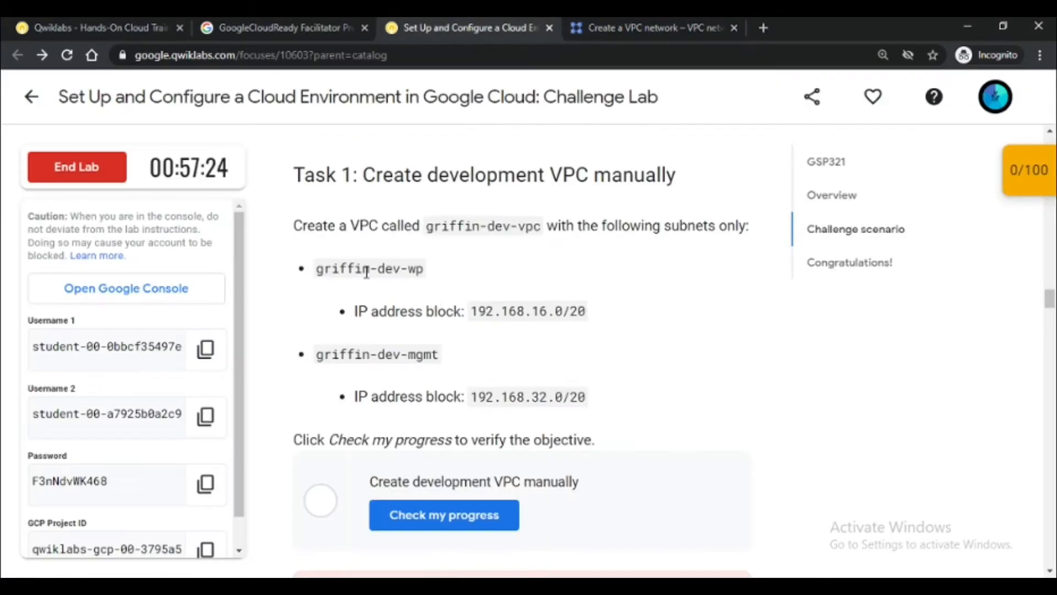
drag(423, 270, 320, 270)
key(ctrl+c)
key(ctrl+Tab)
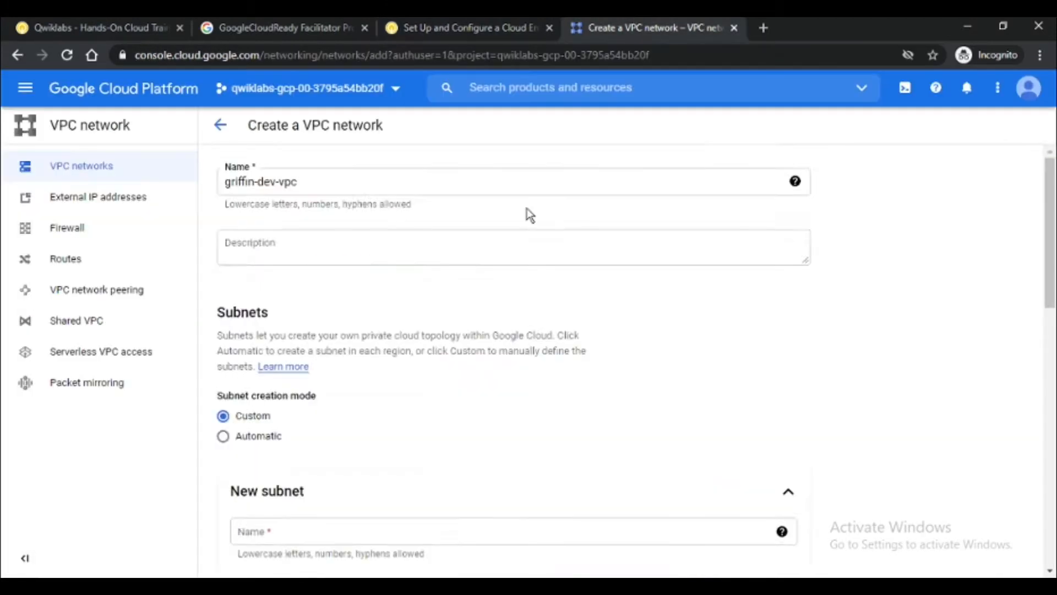
scroll(529, 215, down, 4)
click(397, 303)
key(ctrl+v)
click(369, 423)
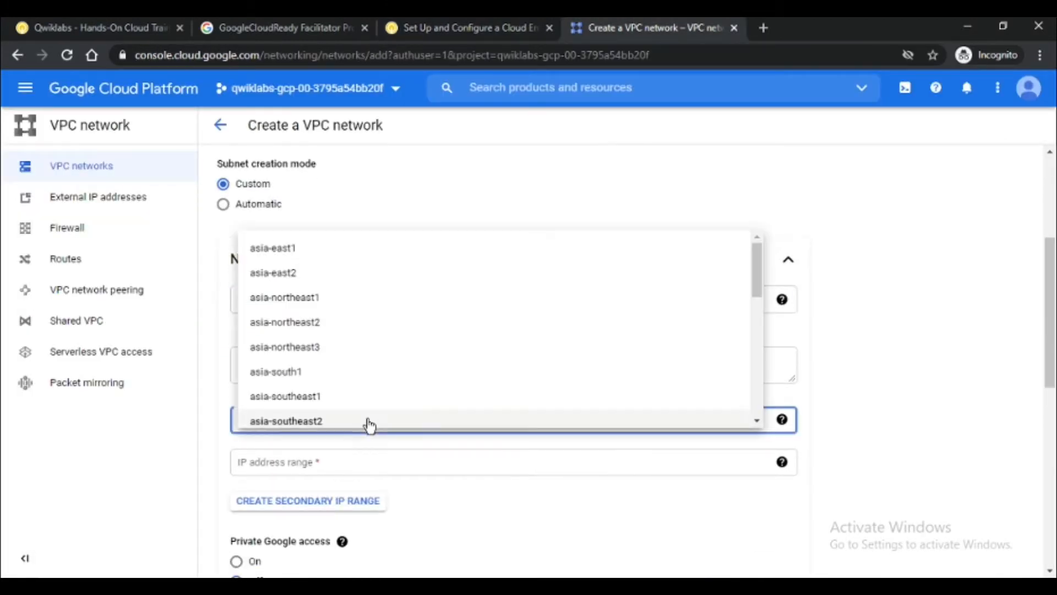
scroll(333, 361, down, 10)
click(317, 331)
Step: Set the griffin-dev-wp subnet's IP address range to 192.168.16.0/20, copied from the lab instructions, and finish the subnet
click(516, 22)
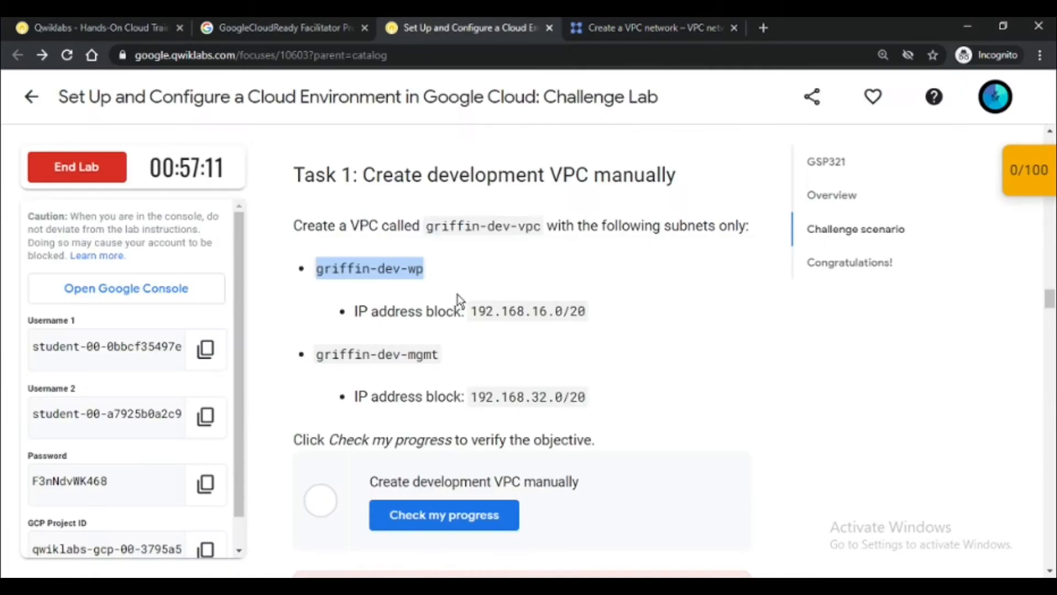
drag(472, 311, 585, 313)
key(ctrl+c)
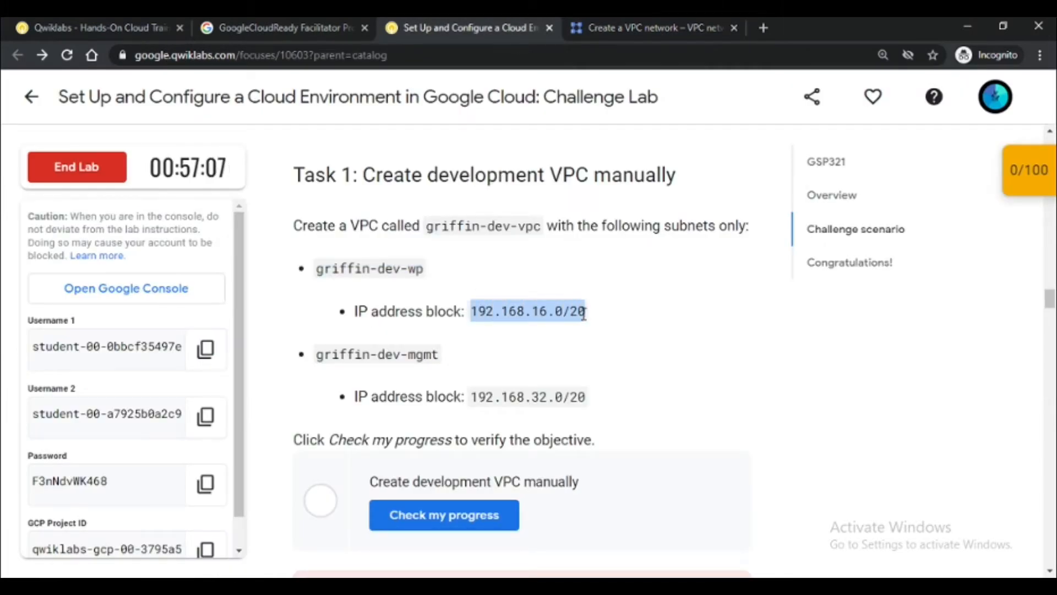
click(650, 28)
scroll(387, 304, down, 3)
click(387, 304)
key(ctrl+v)
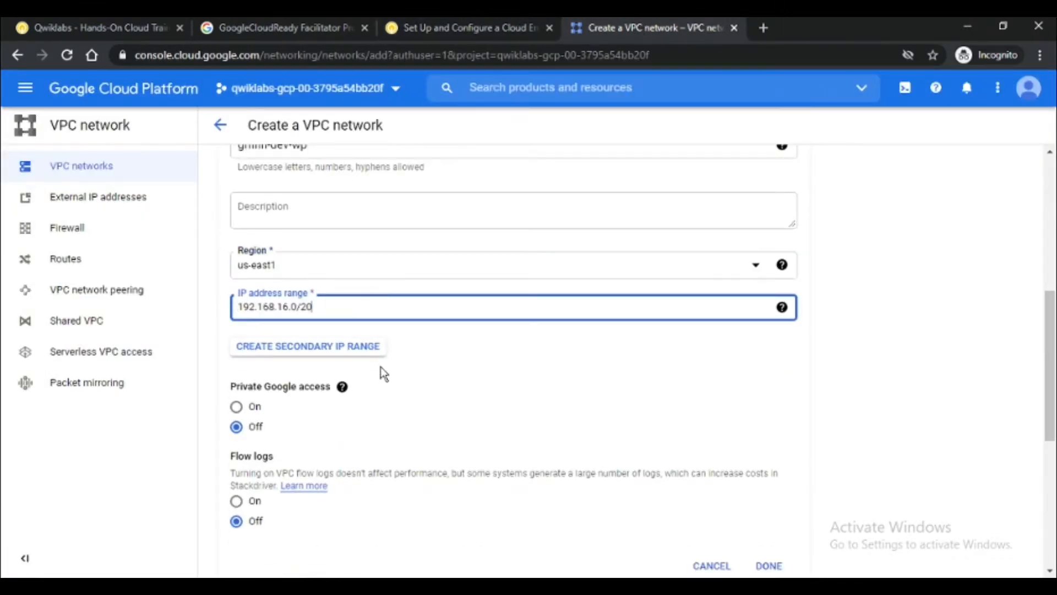
scroll(384, 373, down, 3)
click(764, 414)
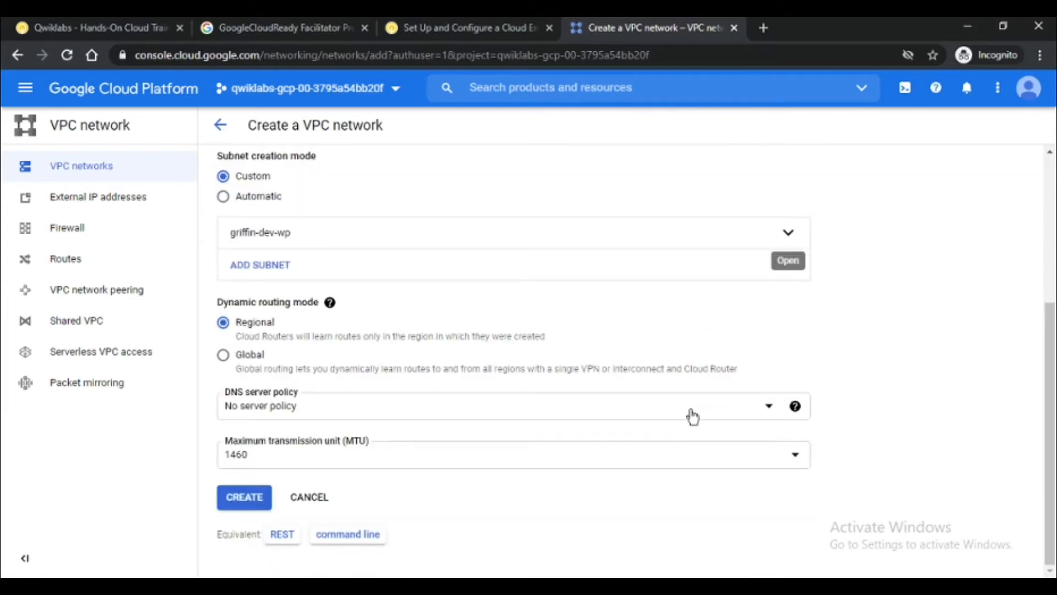
Step: Add a second subnet to the network and name it griffin-dev-mgmt, copied from the lab instructions
click(267, 273)
click(468, 28)
click(320, 354)
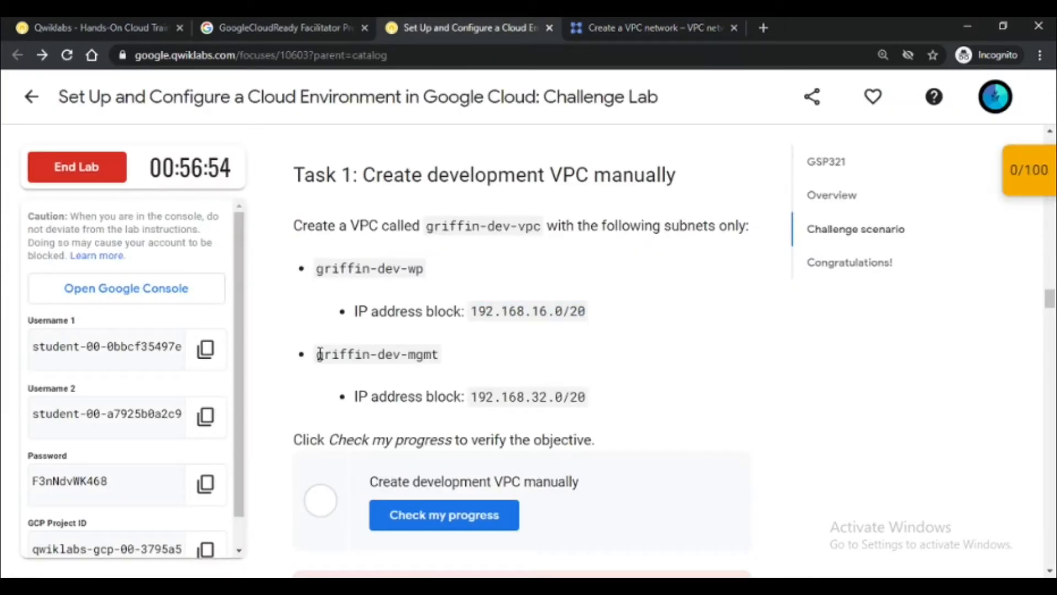
drag(320, 354, 439, 359)
click(614, 26)
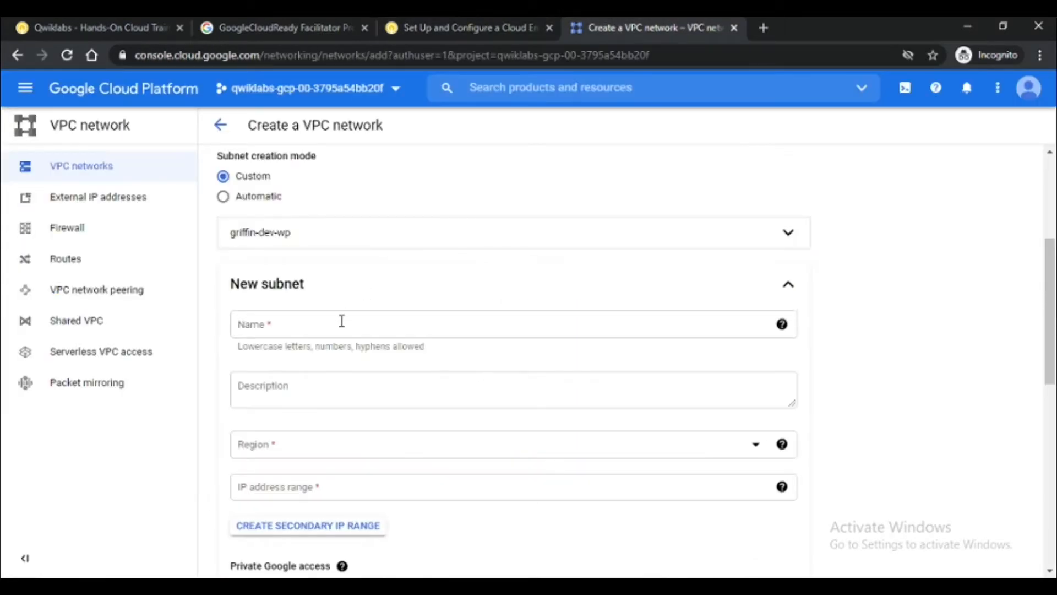
click(342, 321)
key(ctrl+v)
Step: Give the griffin-dev-mgmt subnet the region us-east1 and the IP address range 192.168.32.0/20 from the lab, and finish the subnet
click(468, 27)
drag(471, 397, 587, 403)
click(631, 25)
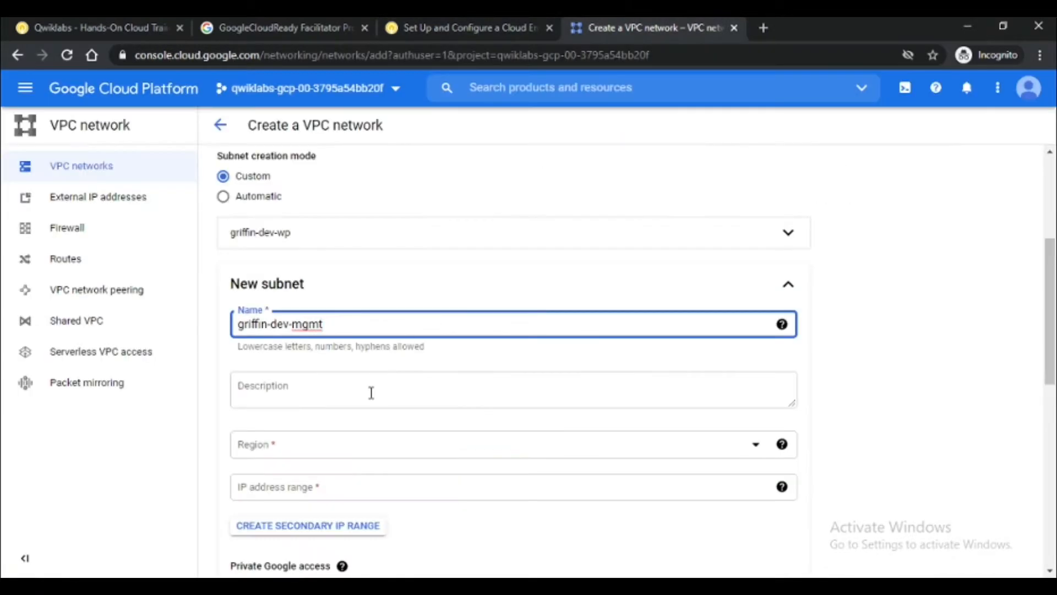
click(344, 457)
scroll(330, 391, down, 8)
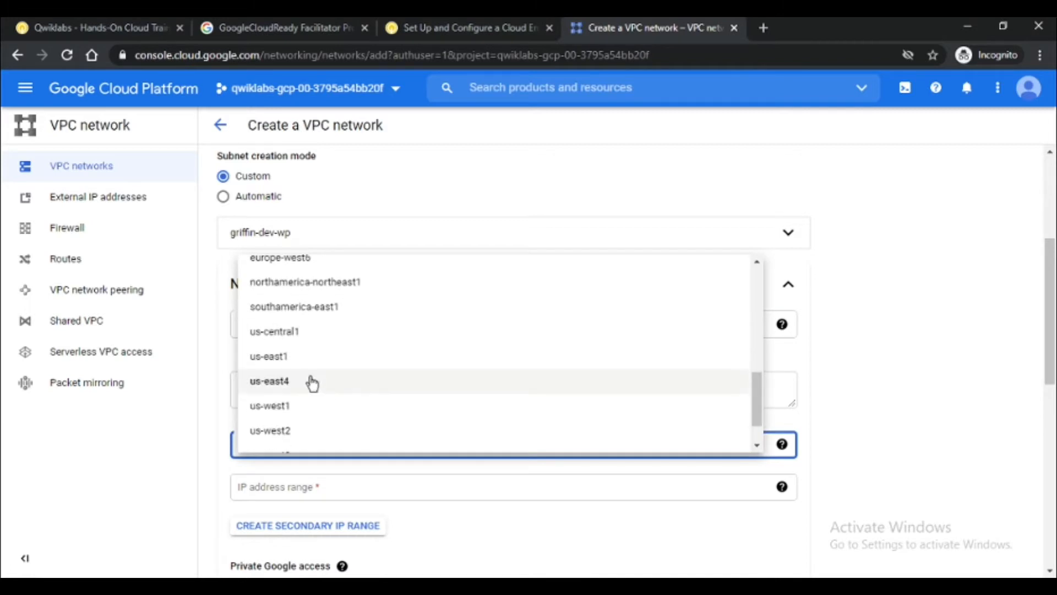
click(298, 356)
scroll(308, 347, down, 3)
click(326, 332)
key(ctrl+v)
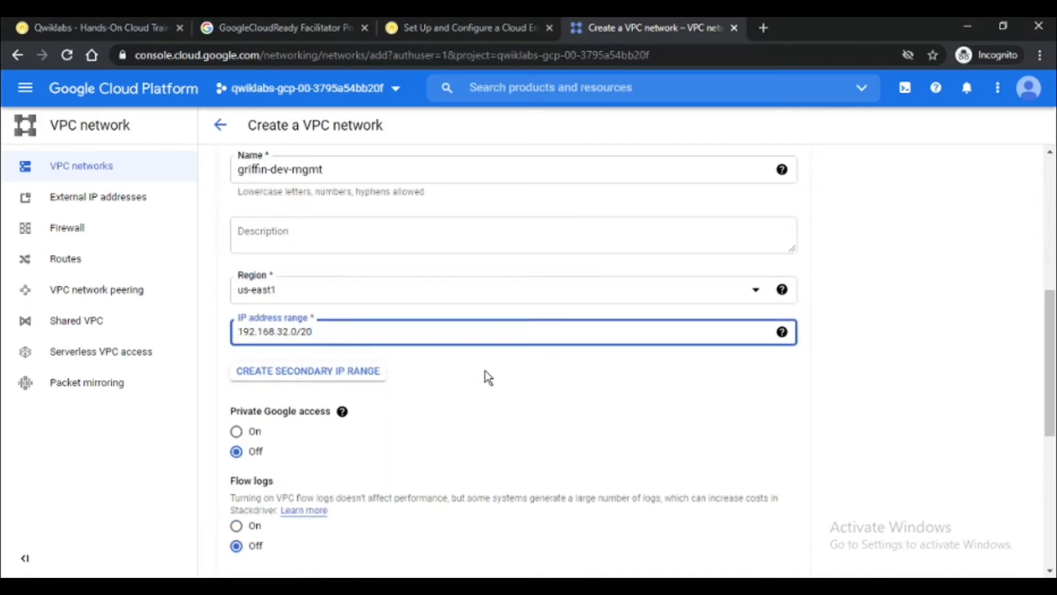
scroll(487, 378, down, 4)
click(767, 358)
Step: Review the two subnets and create the griffin-dev-vpc network
scroll(242, 337, up, 3)
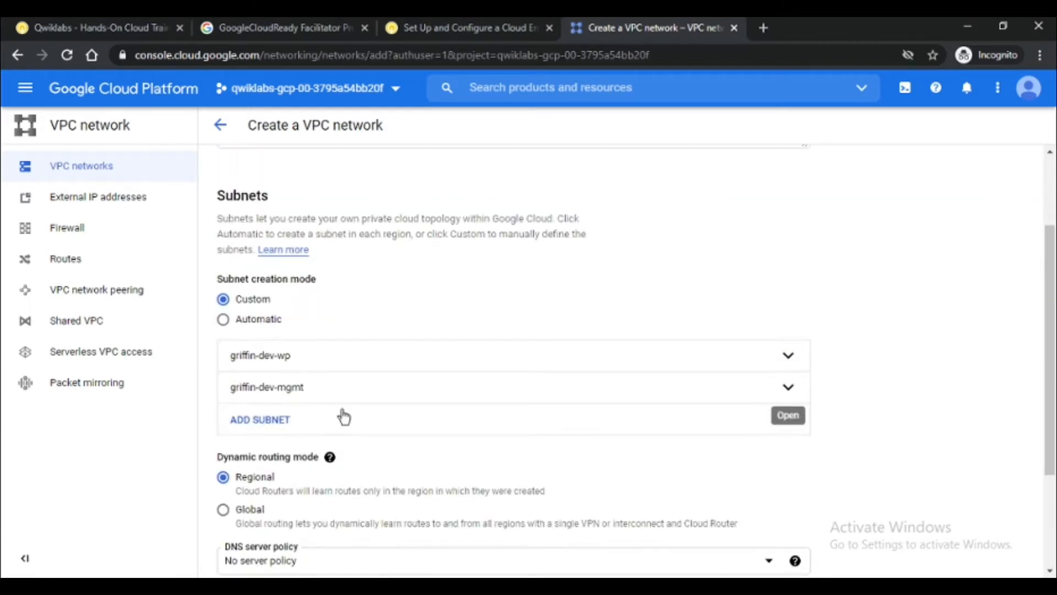
scroll(370, 394, up, 2)
scroll(370, 394, down, 5)
click(241, 500)
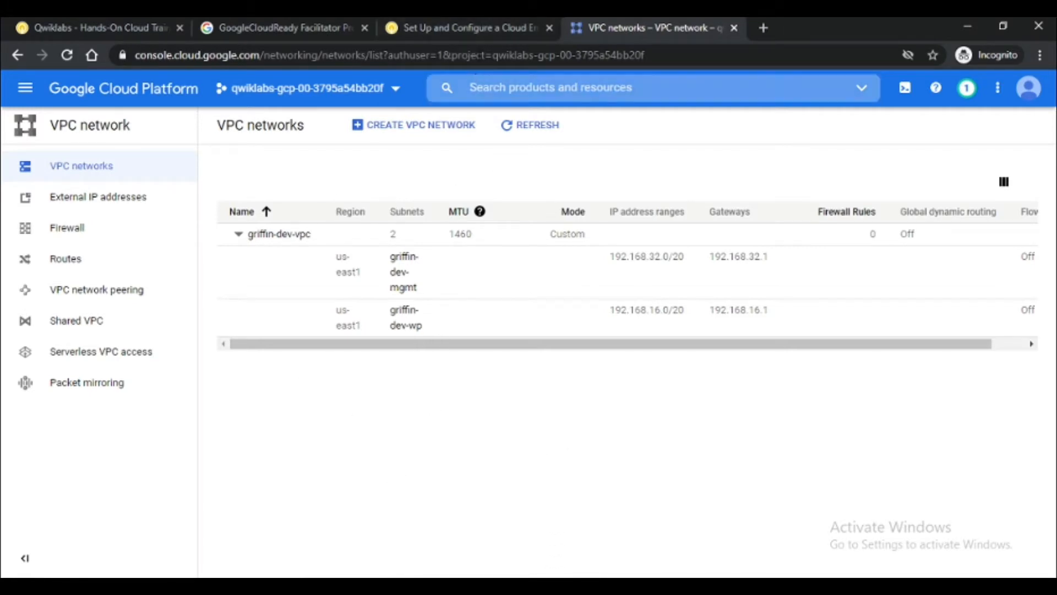
Step: Check the lab progress for creating the development VPC, and read the production VPC requirements in Task 2
click(479, 29)
scroll(493, 334, down, 3)
click(494, 363)
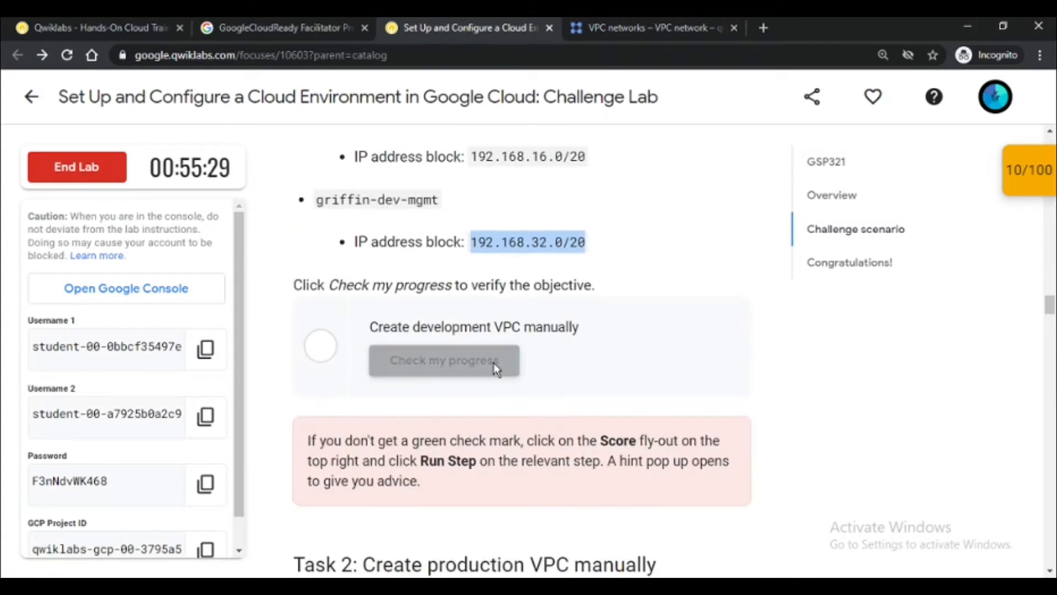
scroll(564, 332, down, 3)
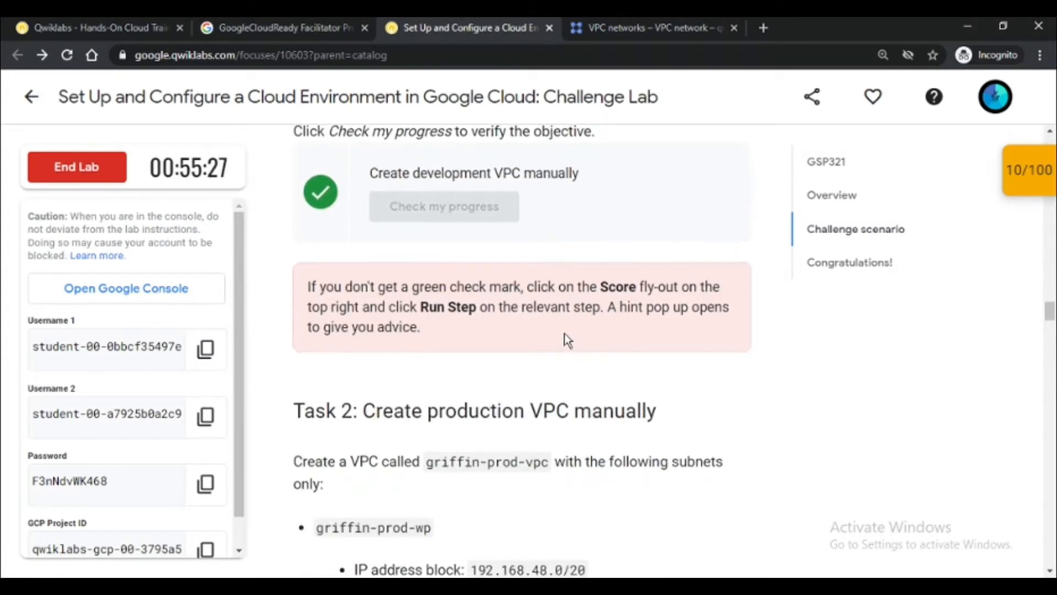
scroll(522, 345, down, 3)
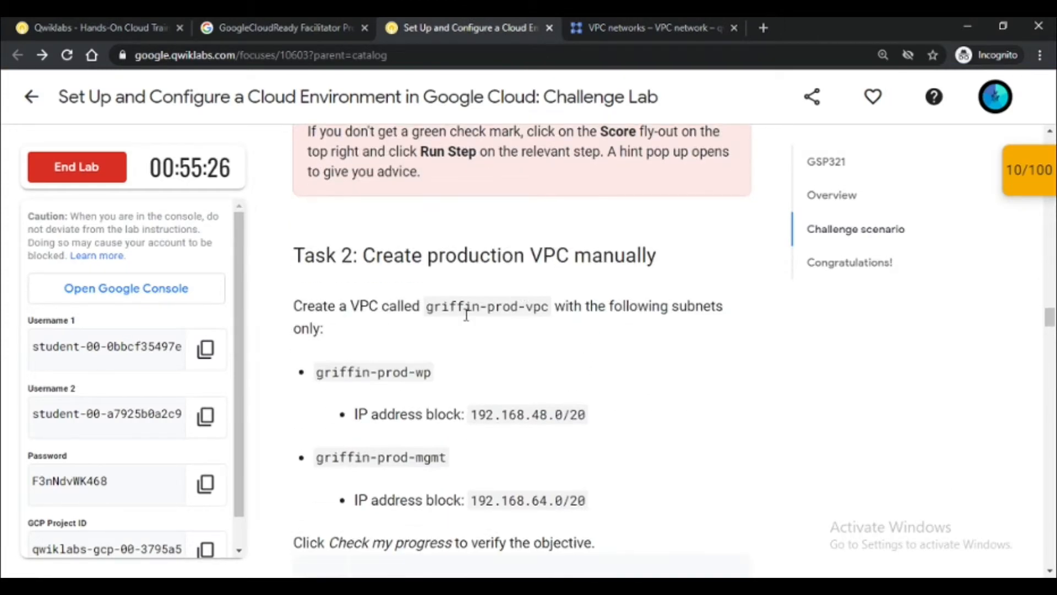
scroll(585, 265, down, 1)
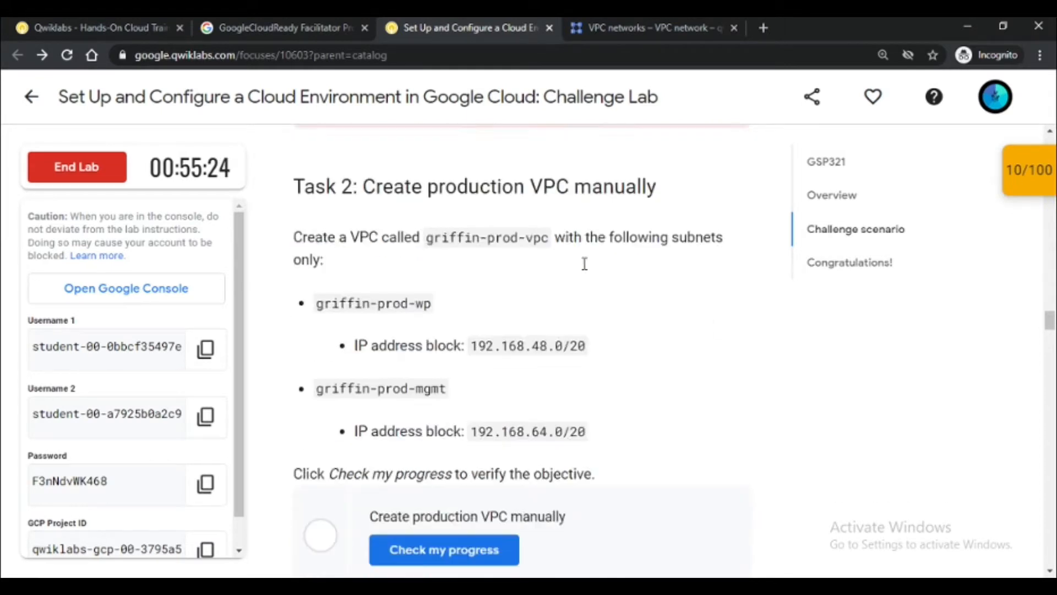
Step: Activate Cloud Shell in the console, enlarge its pane and continue to the terminal
click(668, 22)
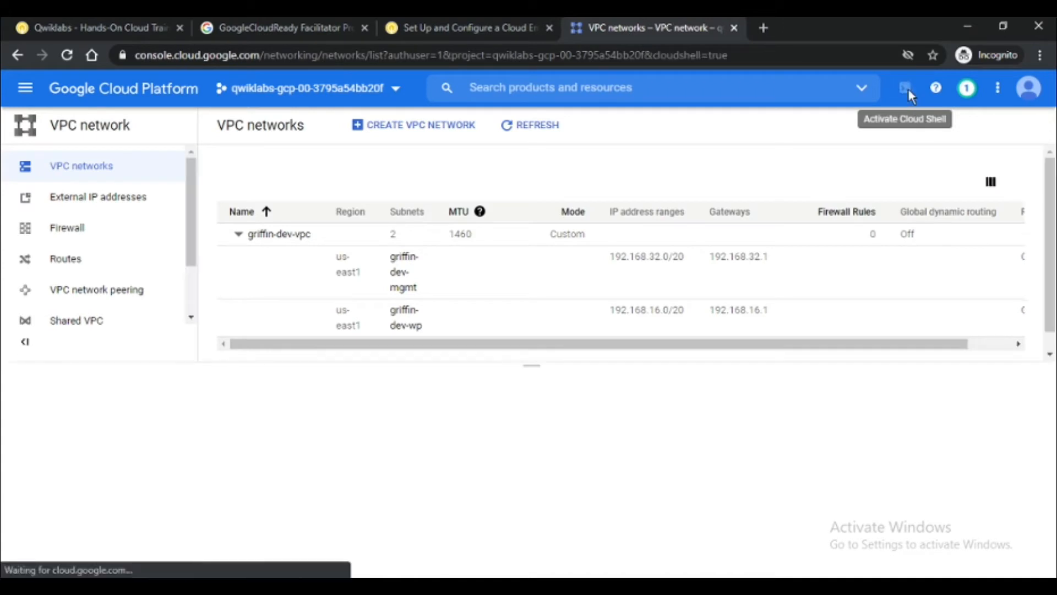
drag(530, 365, 574, 218)
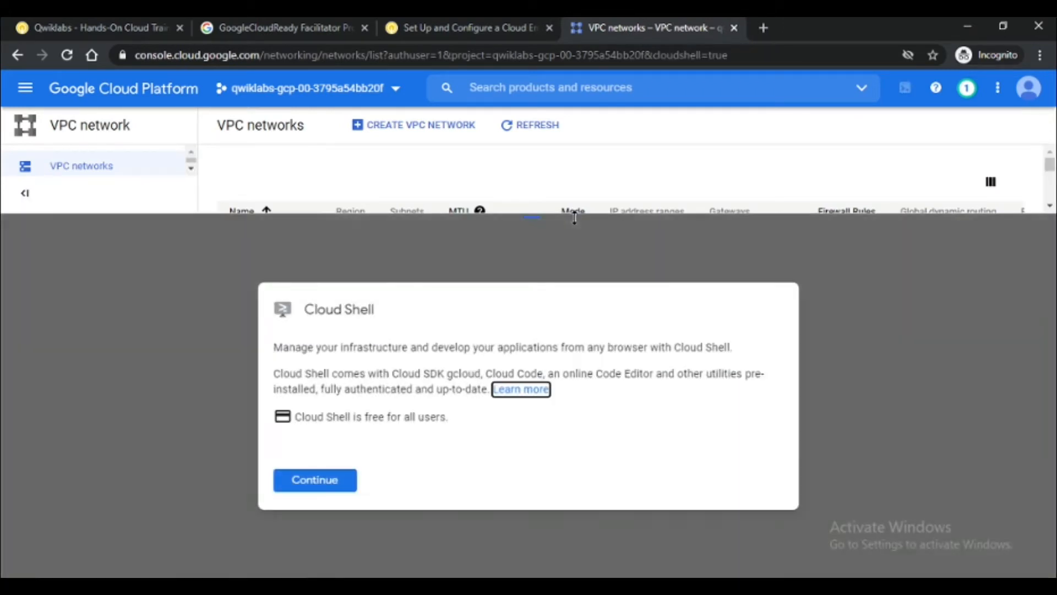
click(328, 495)
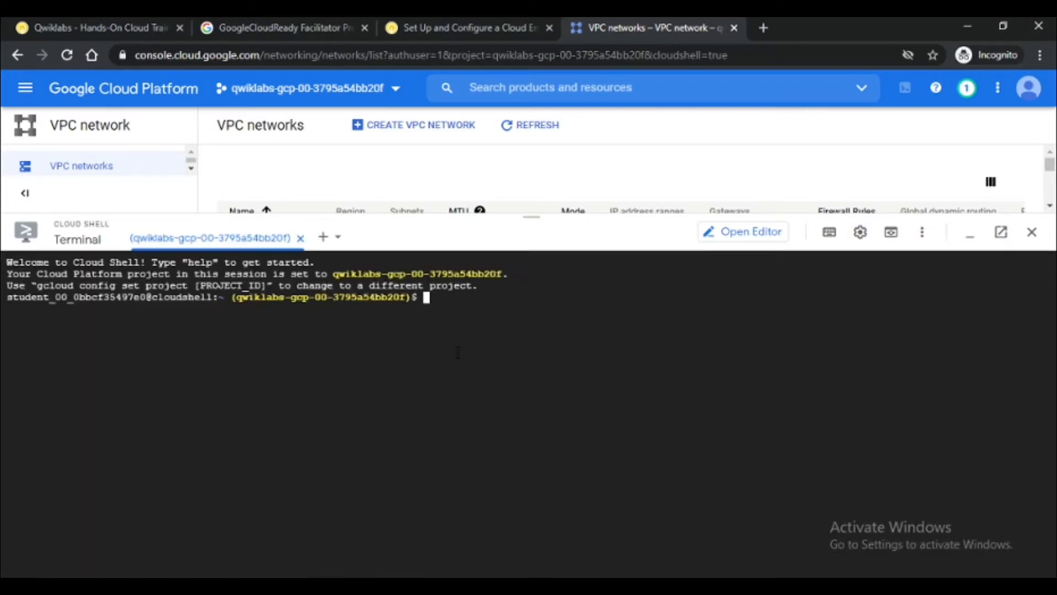
Step: Run gcloud auth login in Cloud Shell, open its sign-in link and allow Google Cloud SDK access for the lab's student account
text(oud auth ll)
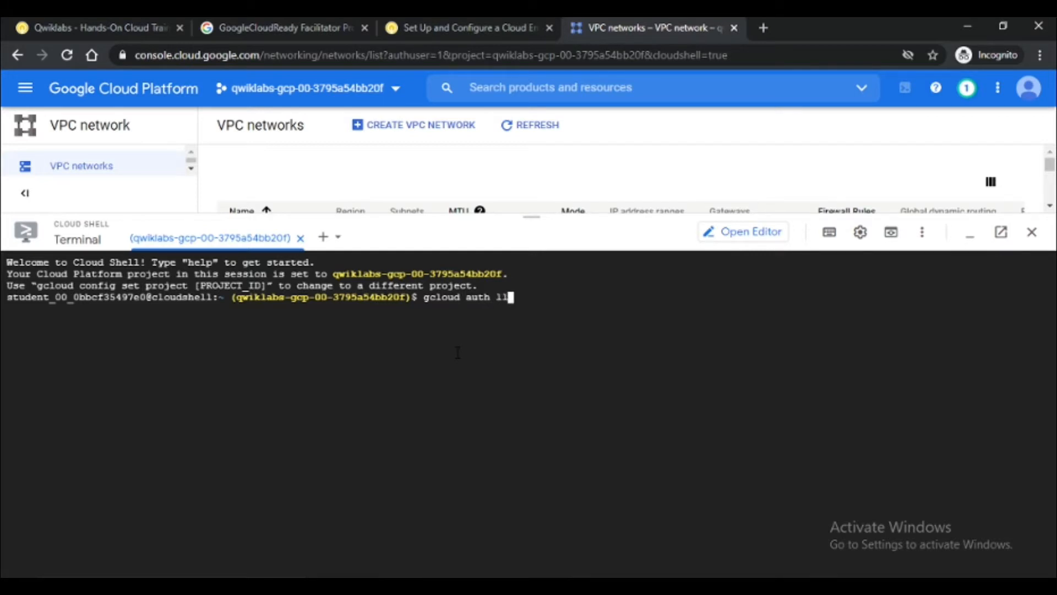
text(oin)
key(Return)
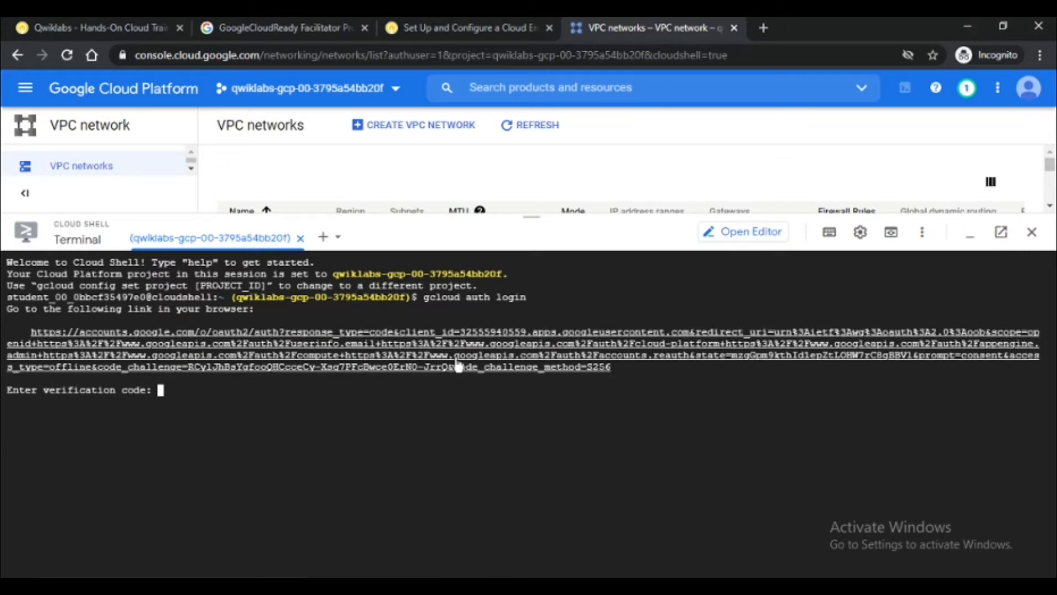
click(74, 341)
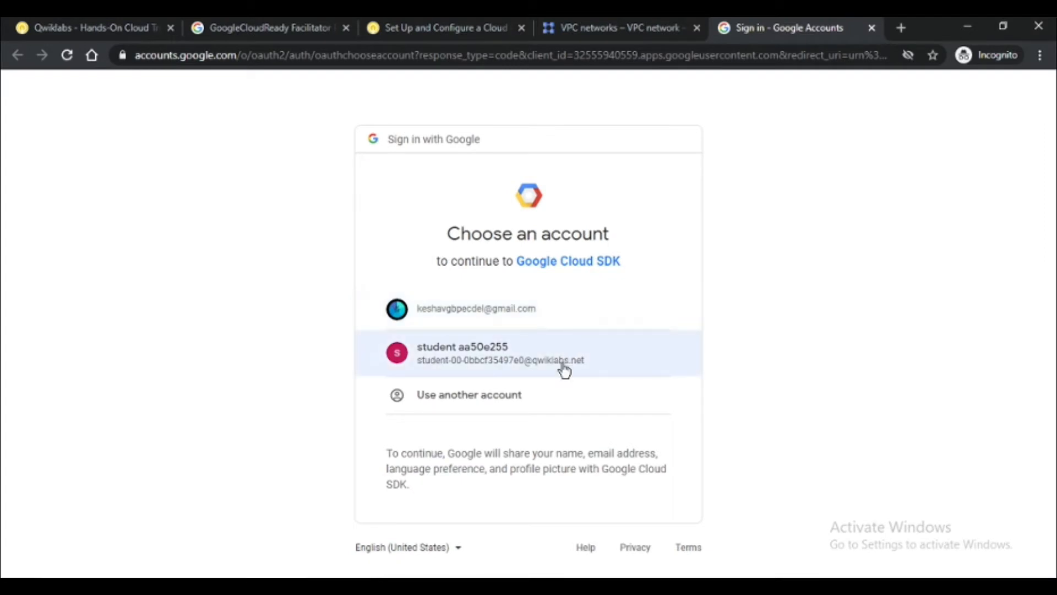
click(564, 371)
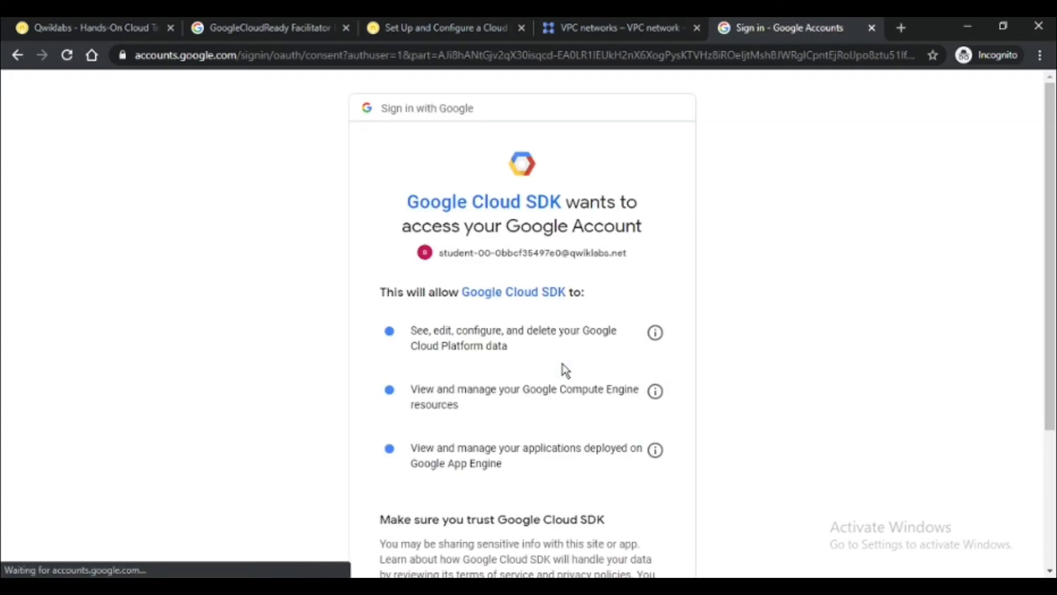
scroll(567, 370, down, 3)
click(643, 458)
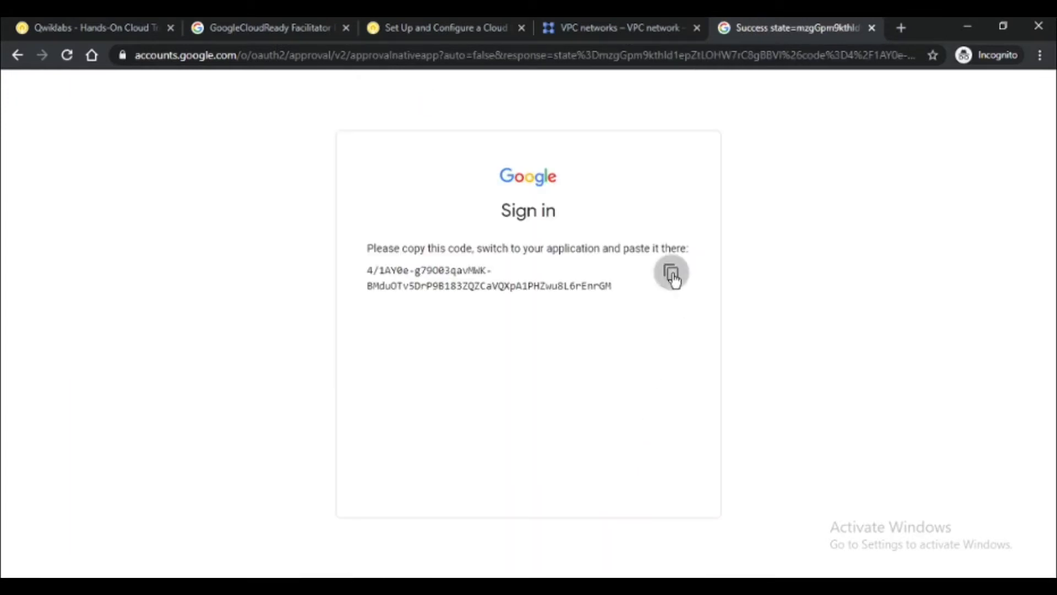
Step: Copy the verification code from the sign-in page and submit it at the Cloud Shell login prompt
click(671, 274)
click(610, 22)
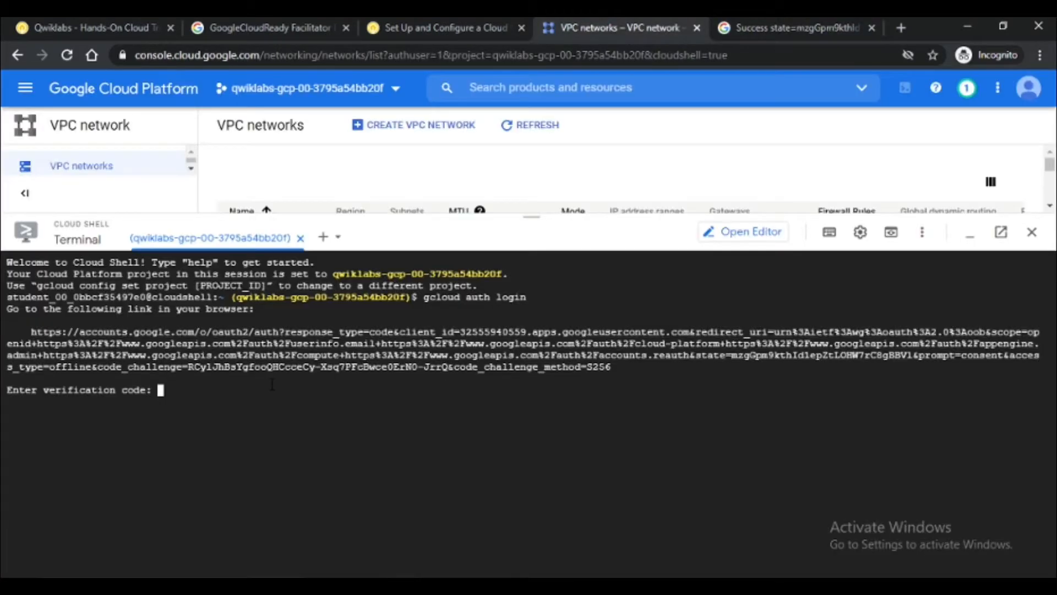
key(ctrl+v)
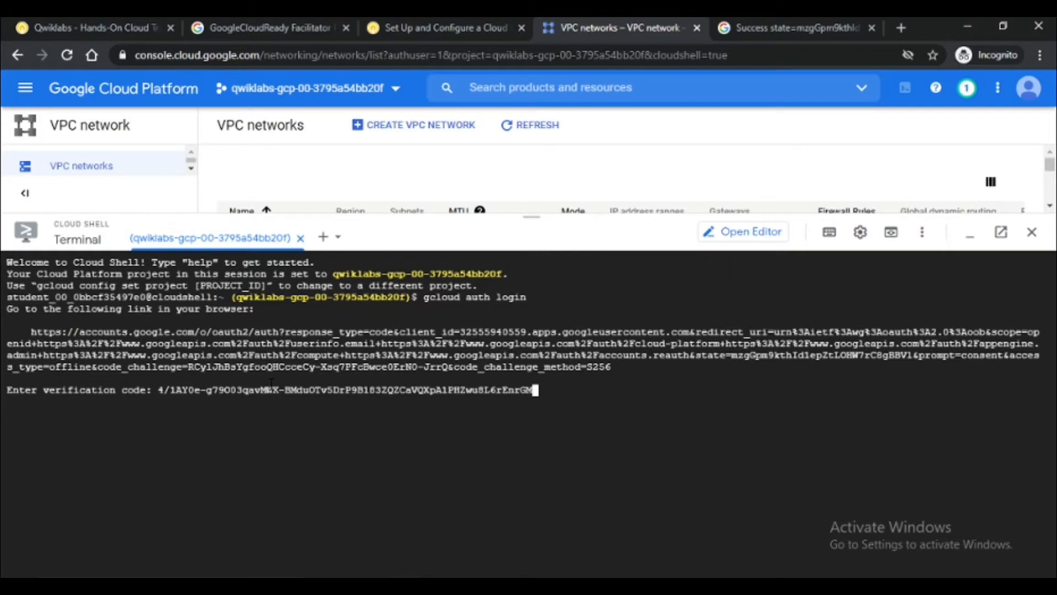
key(Return)
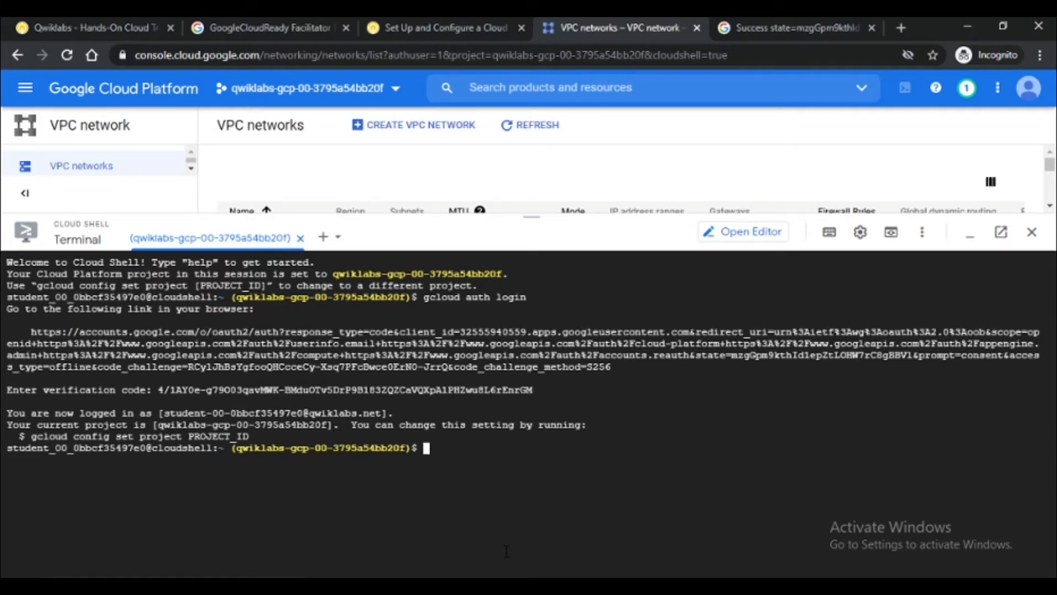
Step: Copy the command gsutil cp -r gs://cloud-training/gsp321/dm . from the Notepad notes and run it in Cloud Shell
key(alt+Tab)
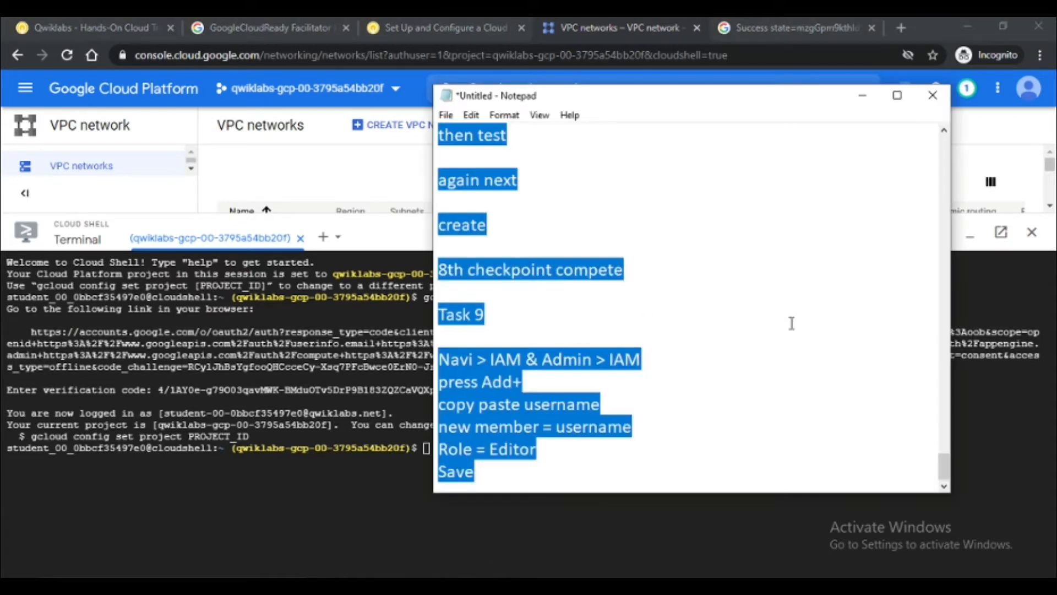
drag(941, 466, 958, 156)
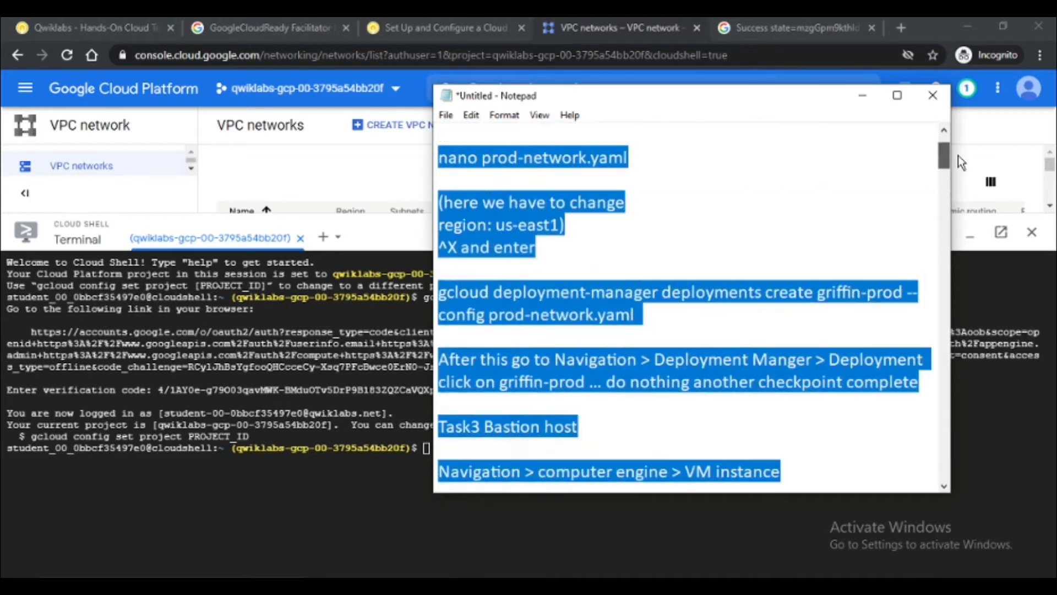
click(863, 194)
scroll(862, 193, up, 1)
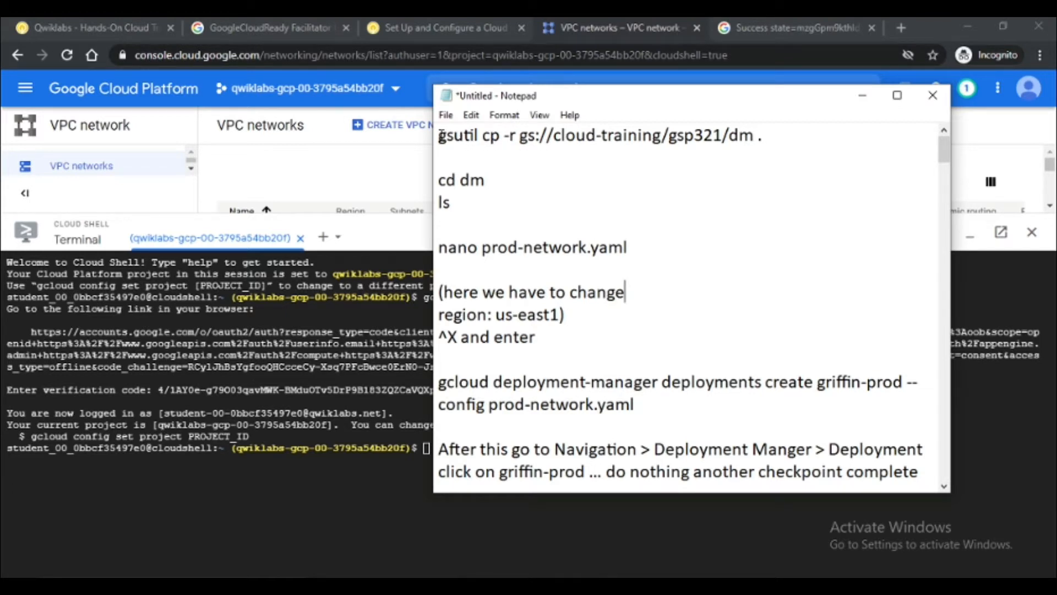
drag(439, 135, 763, 141)
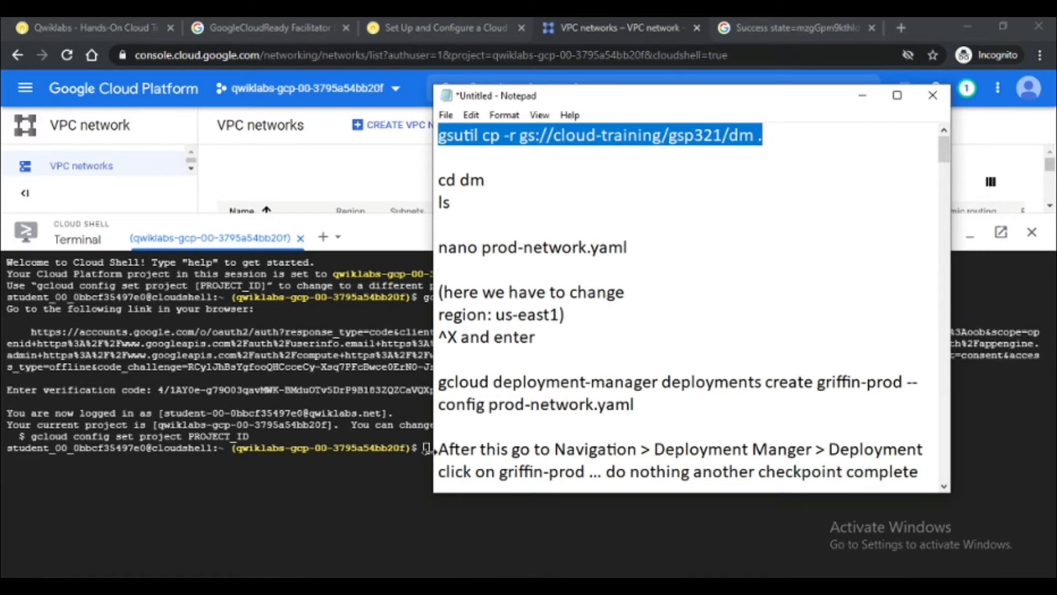
click(566, 236)
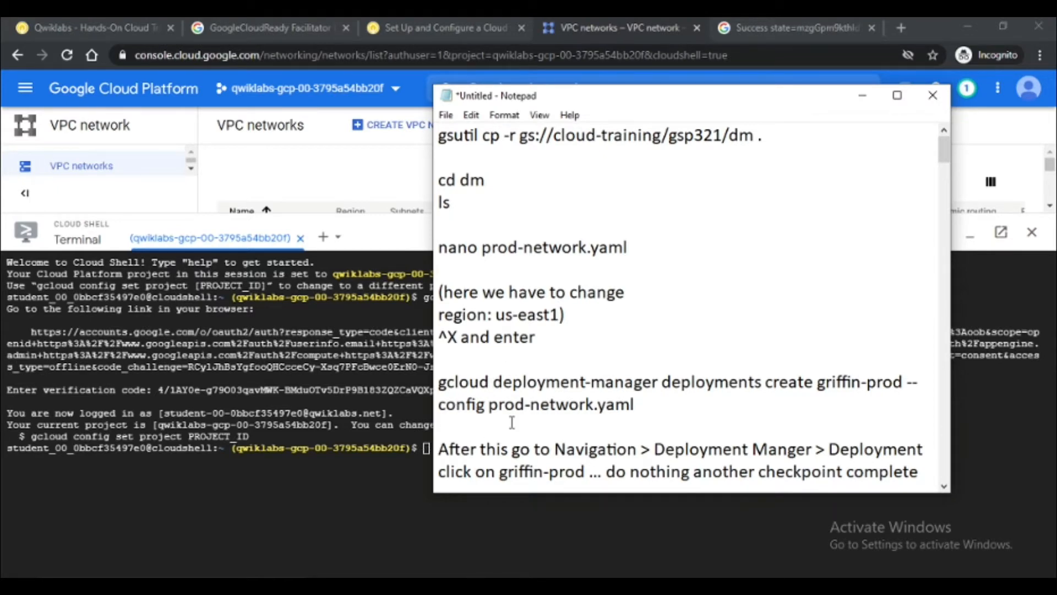
click(429, 456)
key(ctrl+v)
key(Return)
click(317, 456)
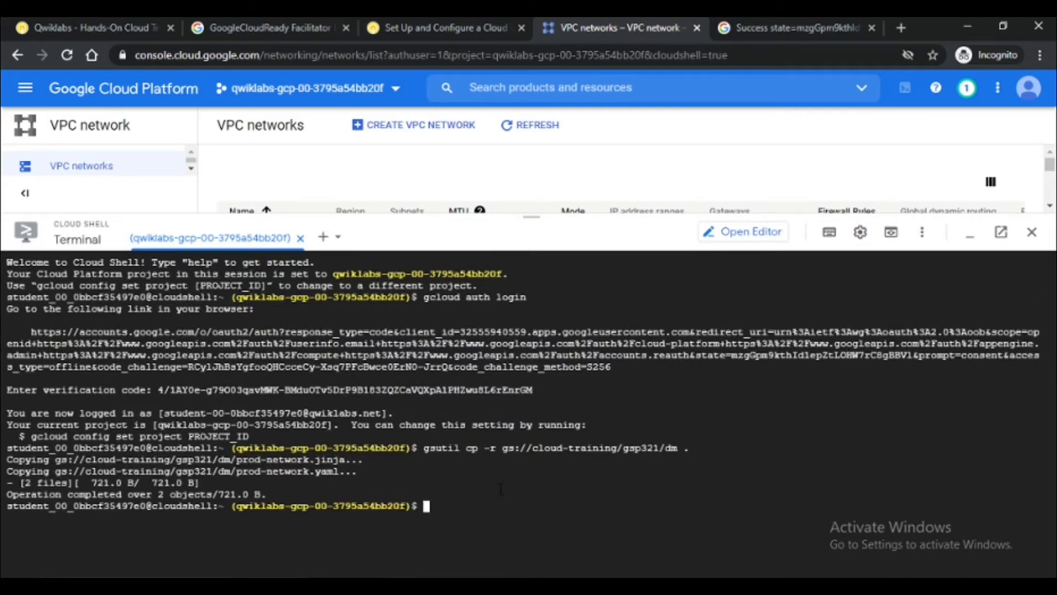
Step: Change into the copied folder with cd dm from the notes and list its files with ls
key(alt+Tab)
drag(438, 176, 484, 175)
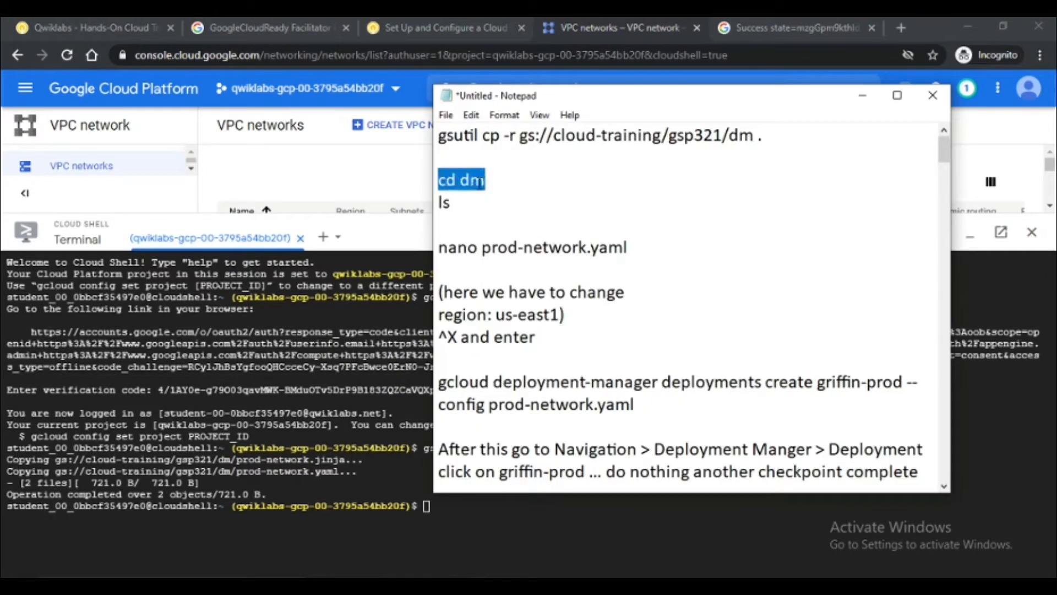
key(ctrl+c)
click(417, 506)
key(ctrl+v)
key(Return)
text(ls)
key(Return)
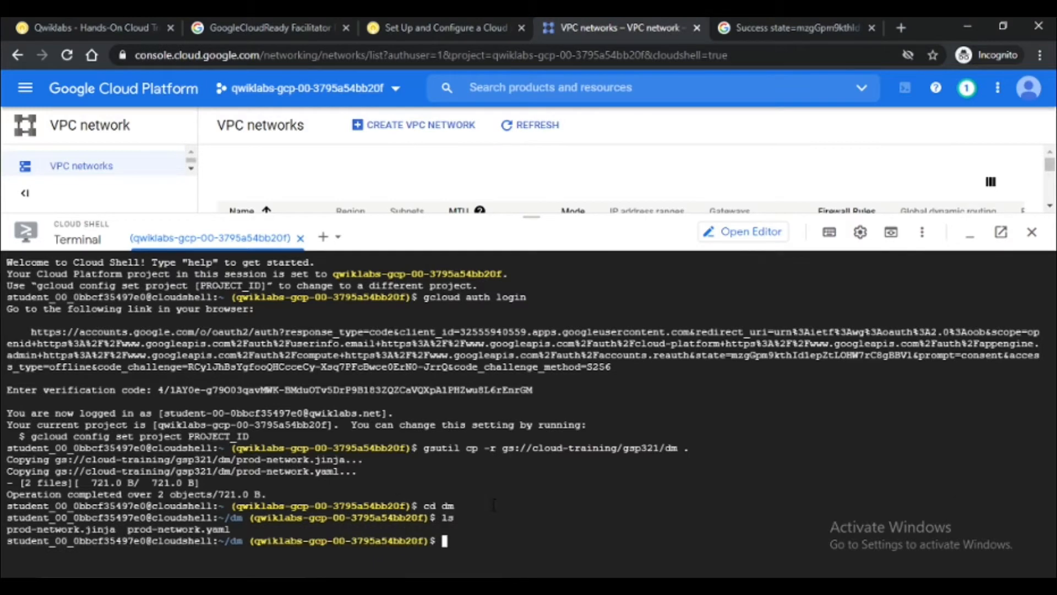
Step: Copy the nano prod-network.yaml command from the Notepad notes and return to Cloud Shell
key(alt+Tab)
drag(437, 247, 635, 246)
key(ctrl+c)
key(alt+Tab)
Step: Set the Cloud Shell terminal text size to Large
right_click(679, 292)
click(829, 232)
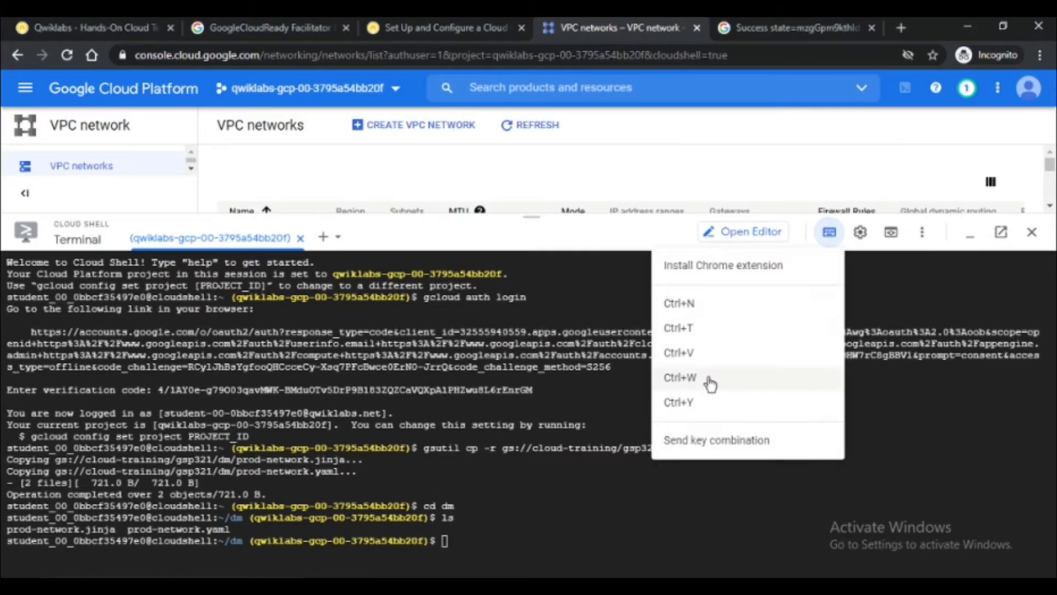
click(861, 233)
click(860, 232)
mouse_move(746, 290)
mouse_move(523, 313)
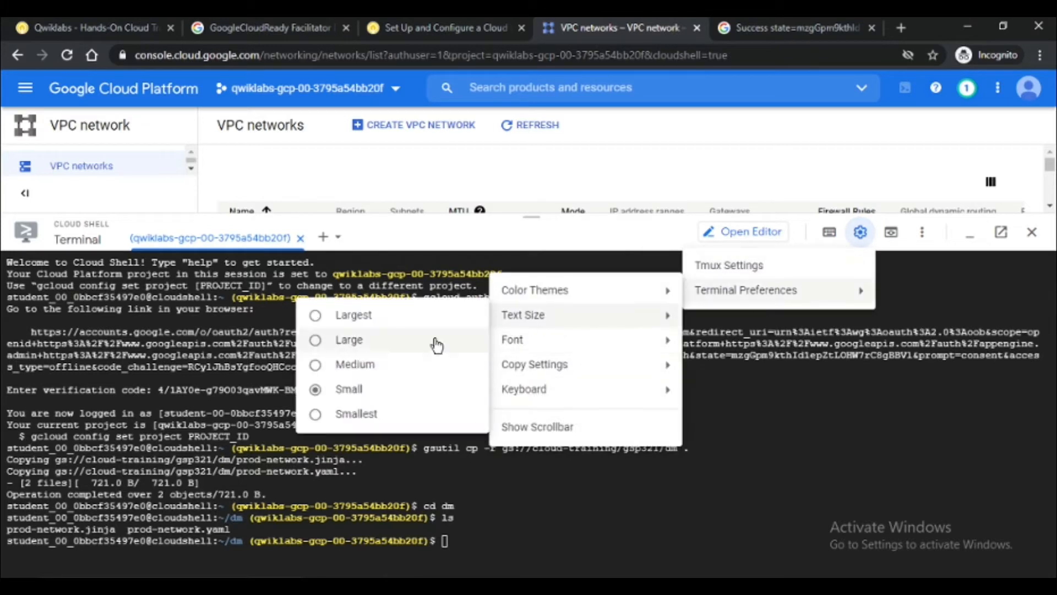
click(429, 340)
Step: Open prod-network.yaml in nano, replace the SET_REGION placeholder with us-east1, and save the file on exit
key(ctrl+v)
key(Return)
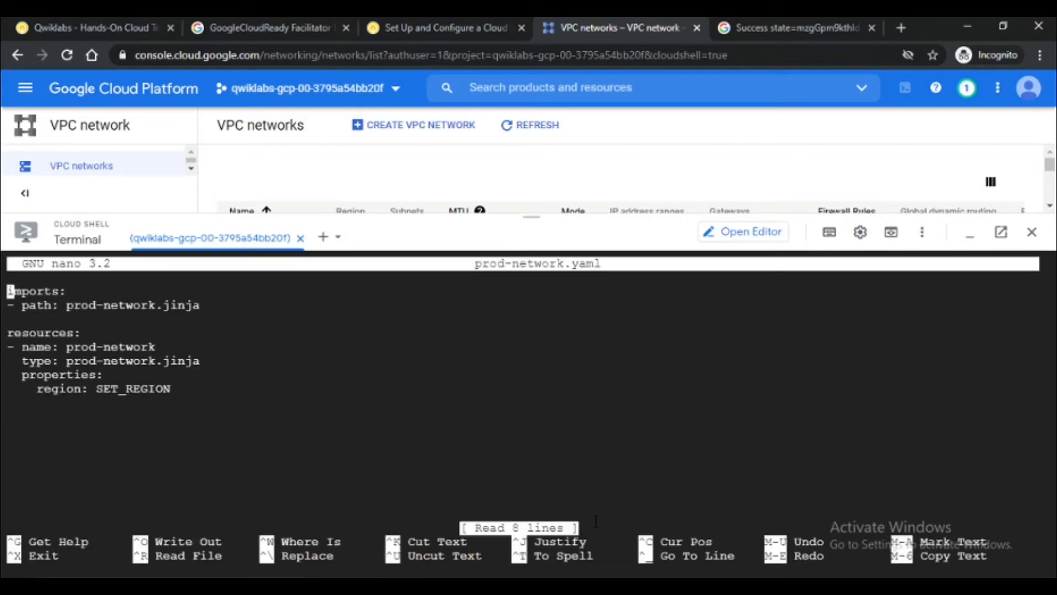
key(Down)
key(Down)
key(Down)
key(Down)
key(Down)
key(Down)
key(Down)
key(End)
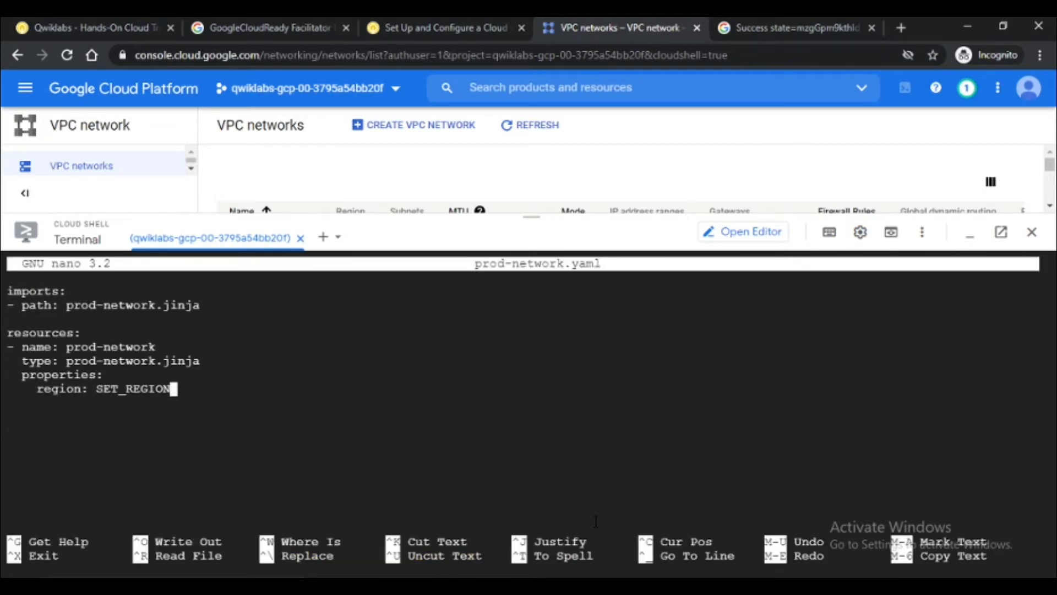
key(BackSpace)
key(BackSpace)
key(BackSpace)
key(BackSpace)
key(BackSpace)
key(BackSpace)
key(BackSpace)
key(BackSpace)
key(BackSpace)
key(BackSpace)
text(us-east1)
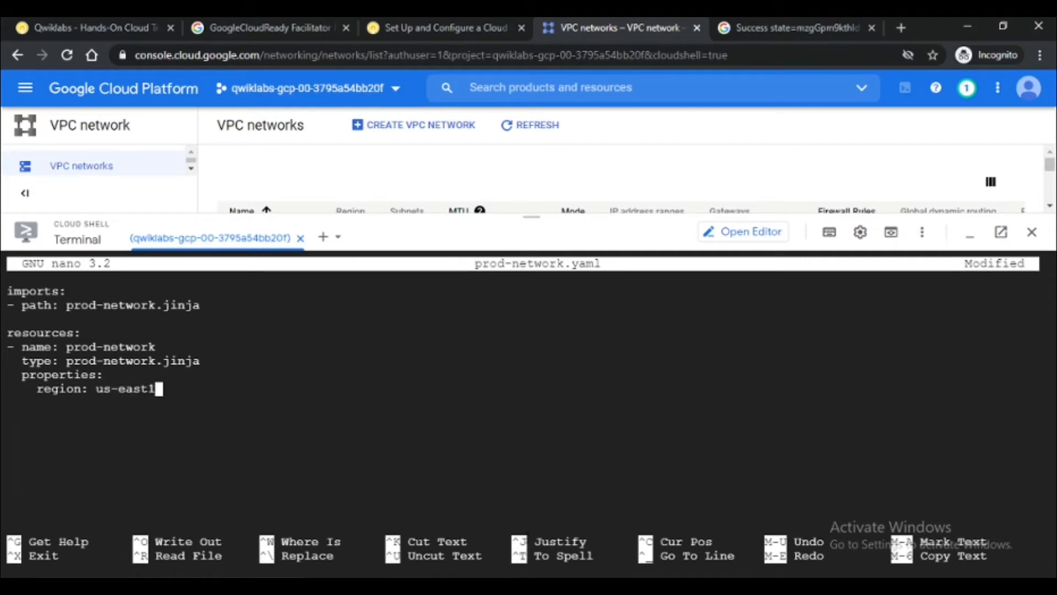
key(ctrl+x)
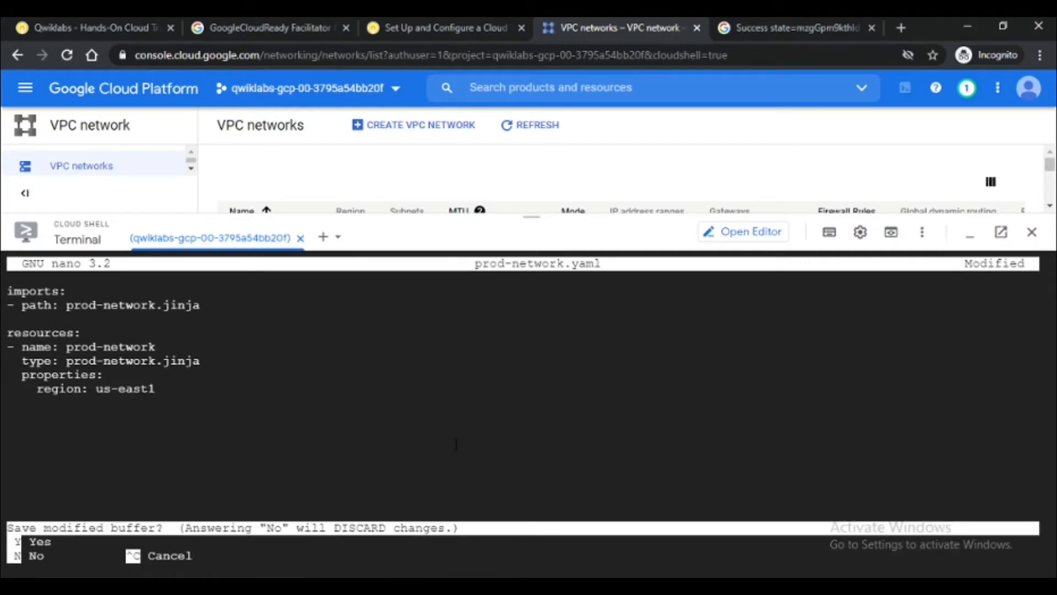
key(y)
key(Return)
Step: Copy the command gcloud deployment-manager deployments create griffin-prod --config prod-network.yaml from the notes and run it in Cloud Shell
key(alt+Tab)
drag(503, 337, 515, 337)
scroll(476, 353, down, 2)
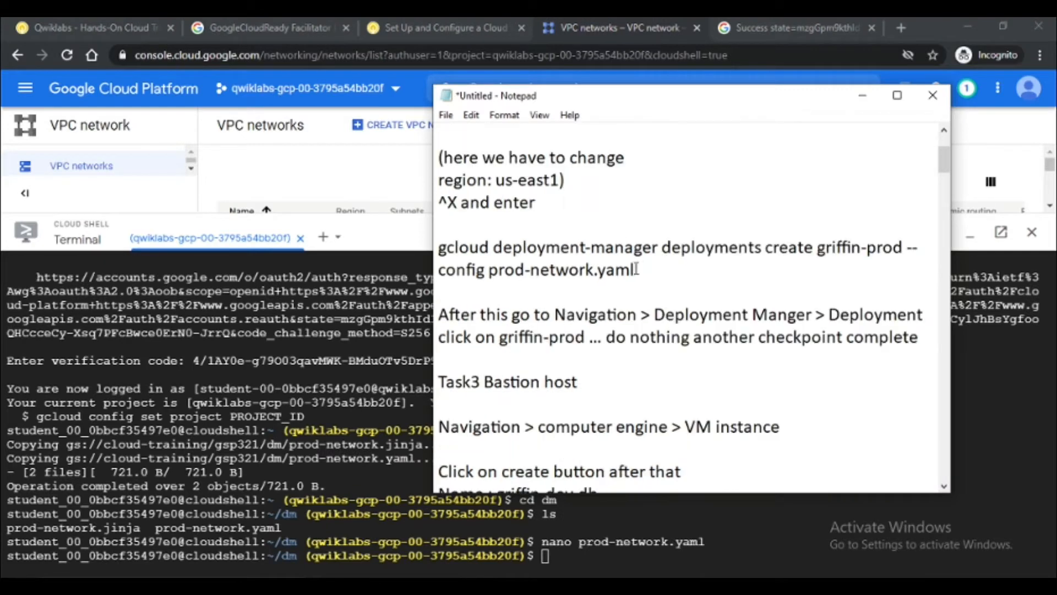
drag(636, 270, 441, 245)
key(ctrl+c)
click(579, 561)
key(ctrl+v)
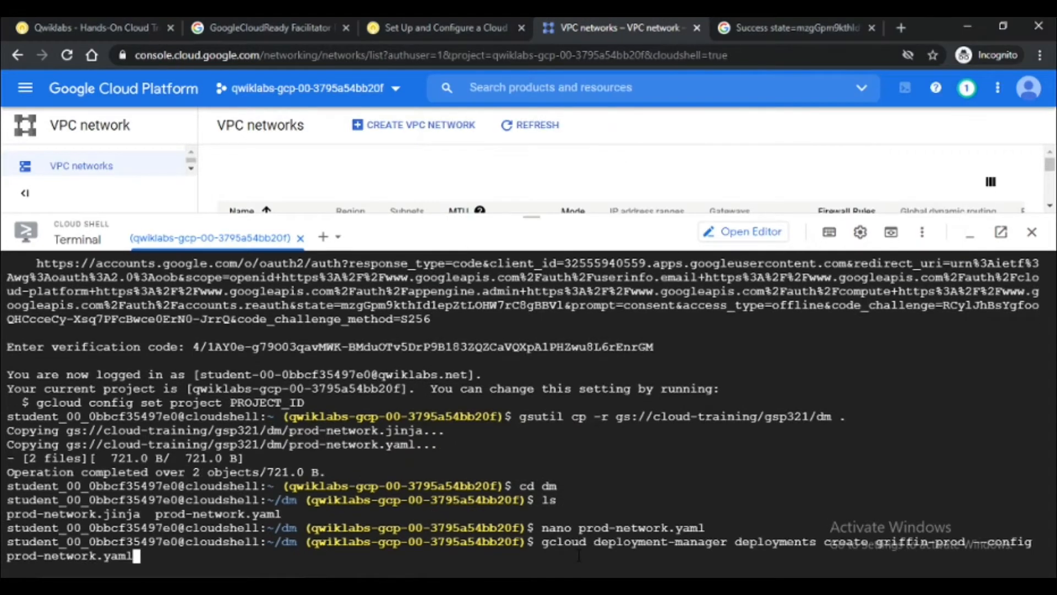
key(Return)
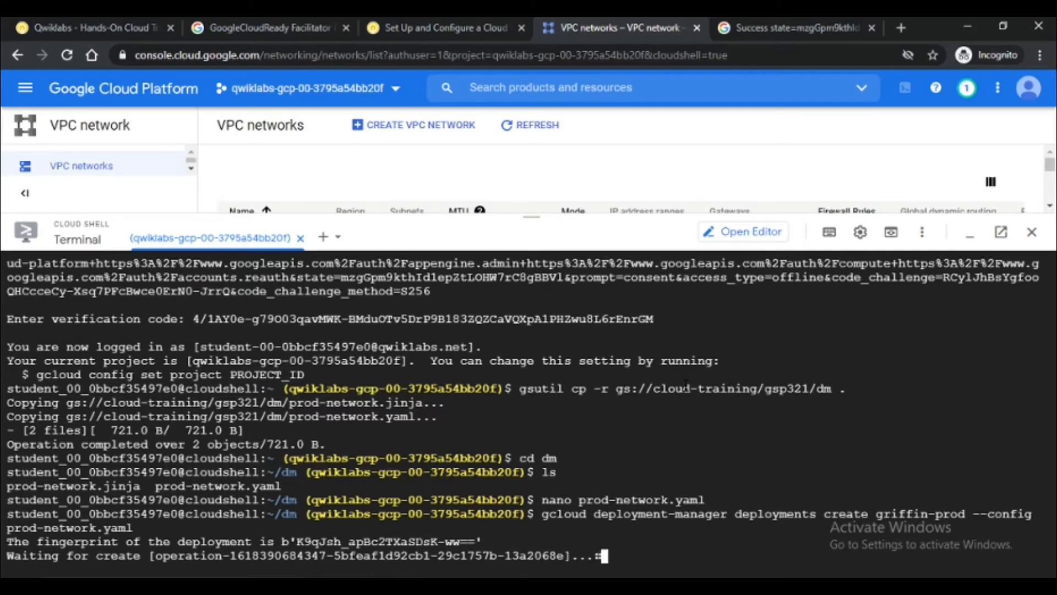
Step: Open the Deployment Manager deployments page and shrink the Cloud Shell pane to uncover the list
click(25, 88)
mouse_move(94, 247)
scroll(94, 249, down, 15)
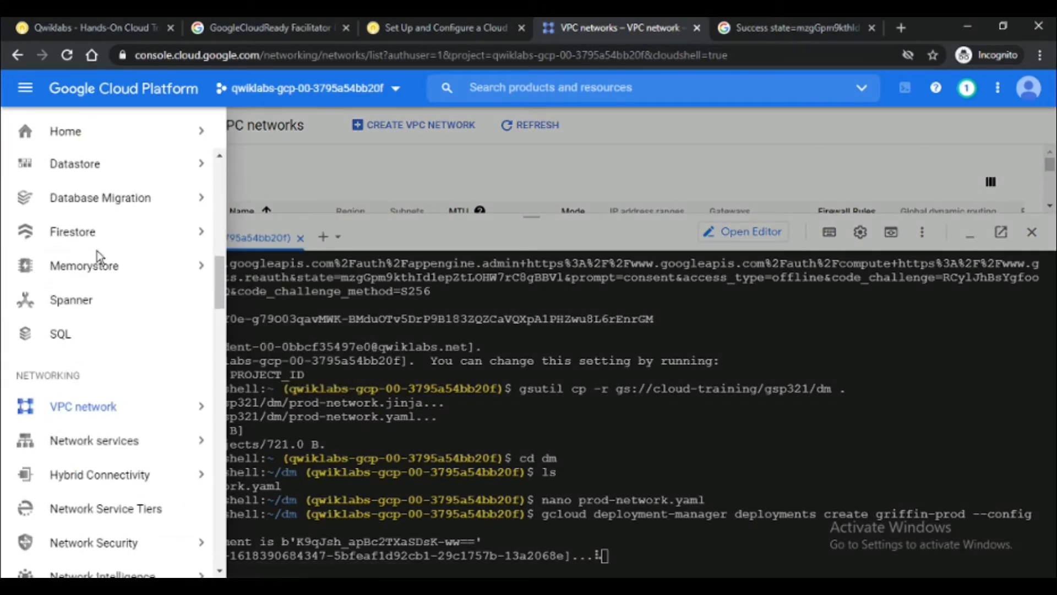
click(143, 291)
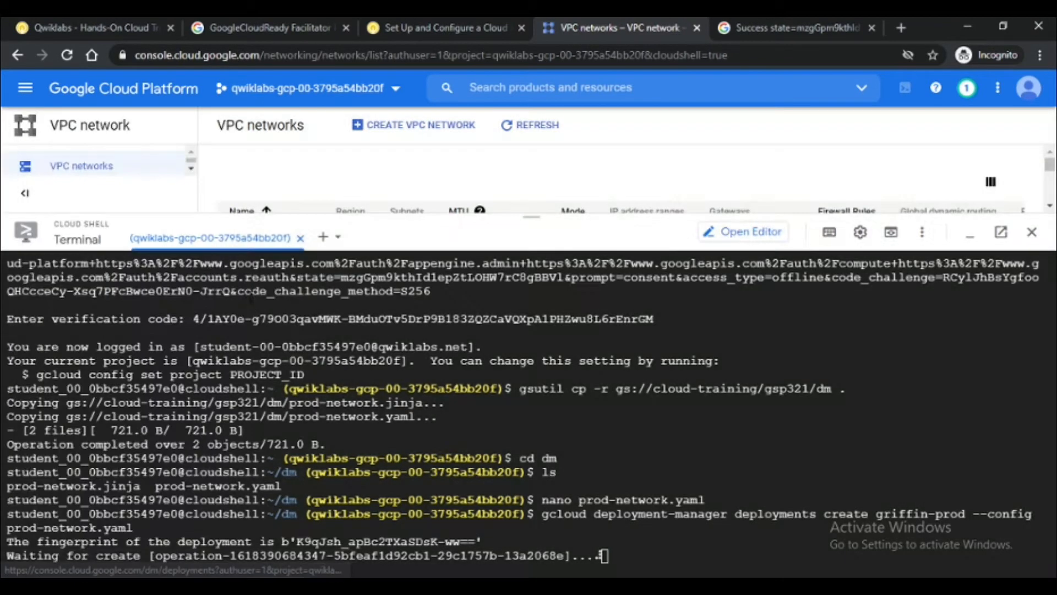
drag(539, 228, 579, 358)
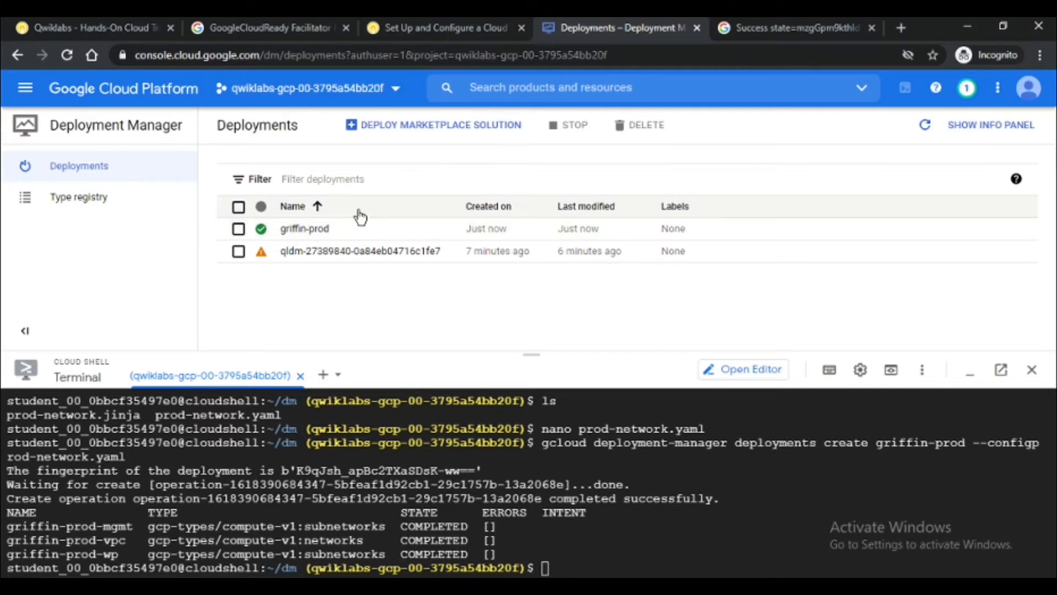
Step: Check the lab progress for creating the production VPC, and read the bastion host requirements in Task 3
click(427, 22)
scroll(479, 370, down, 3)
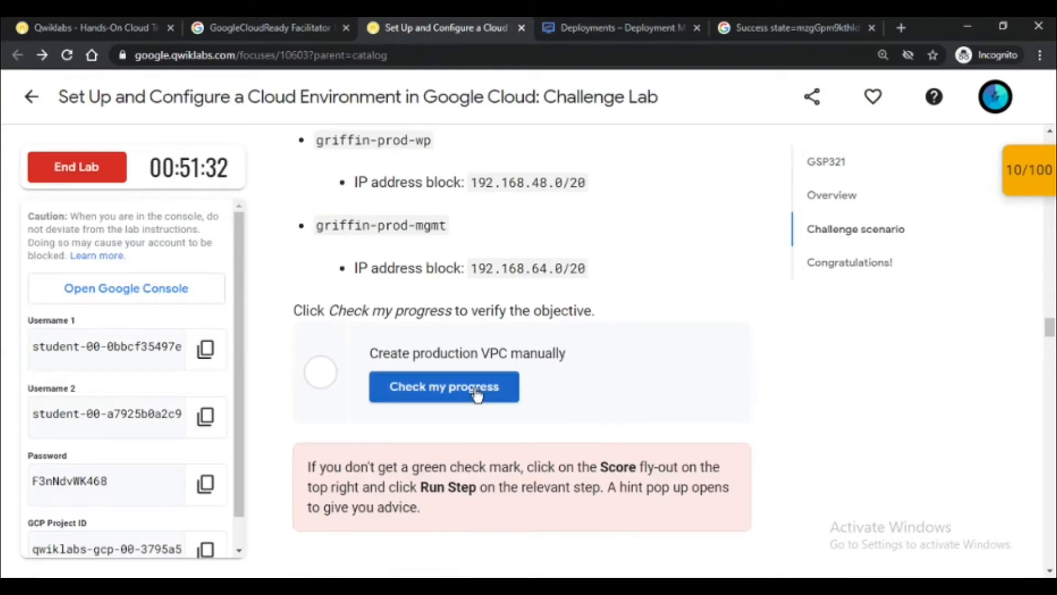
click(475, 388)
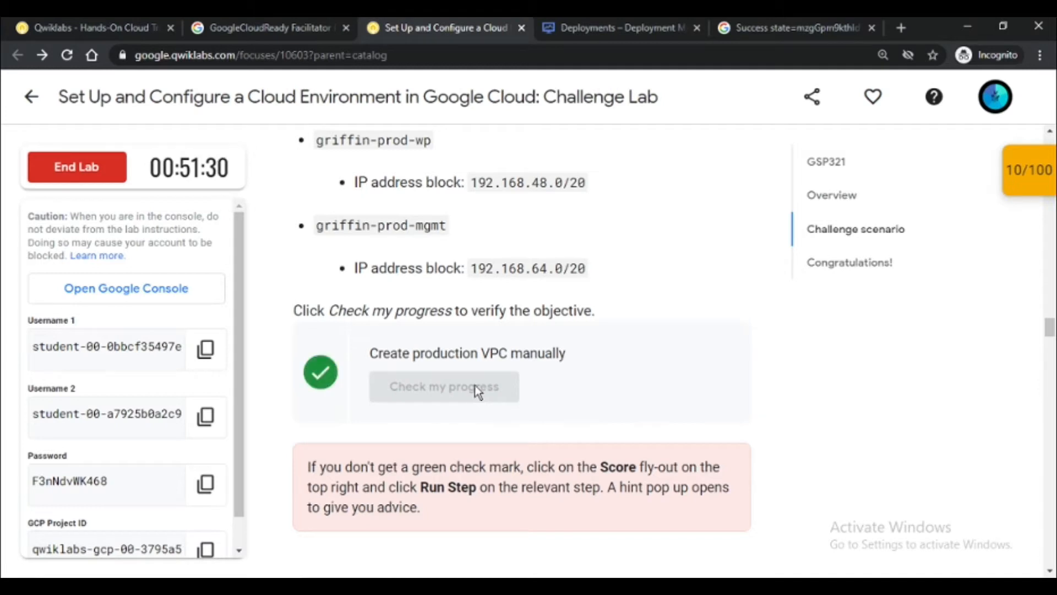
scroll(500, 356, down, 5)
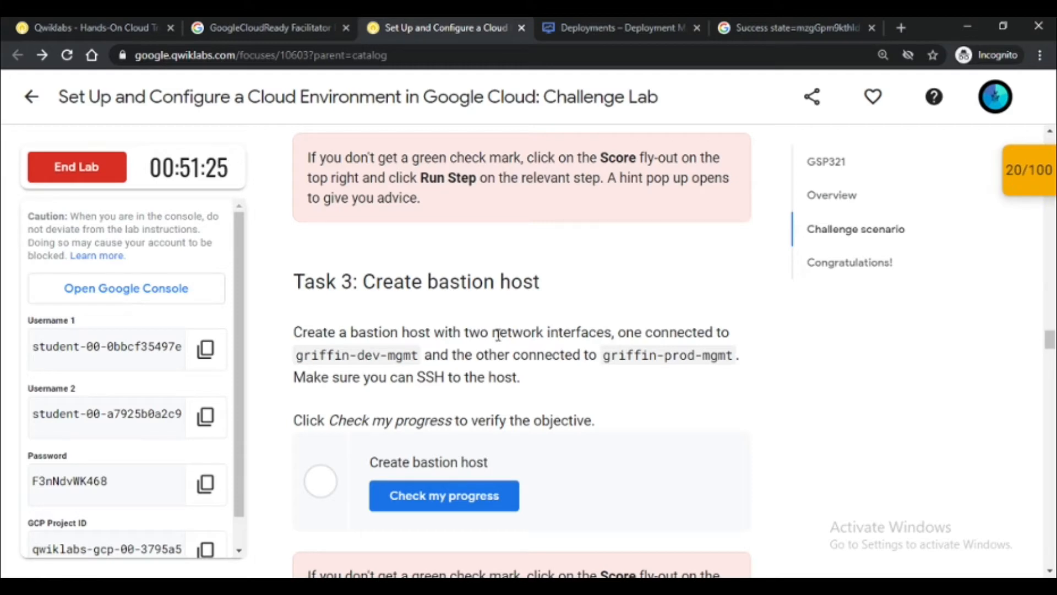
Step: Return to the cloud console and open the Compute Engine VM instances page
click(566, 22)
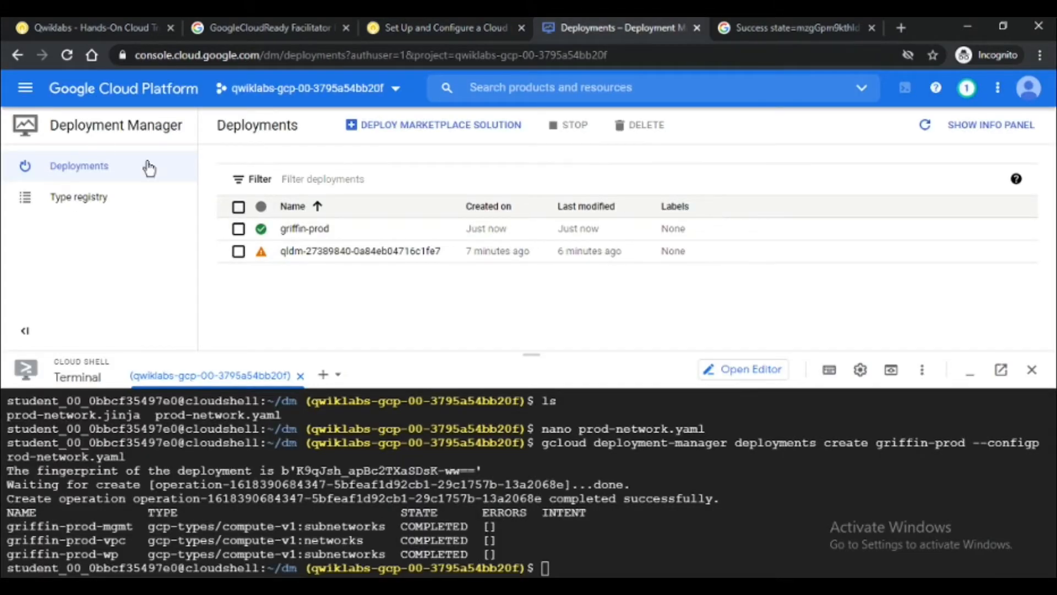
click(37, 95)
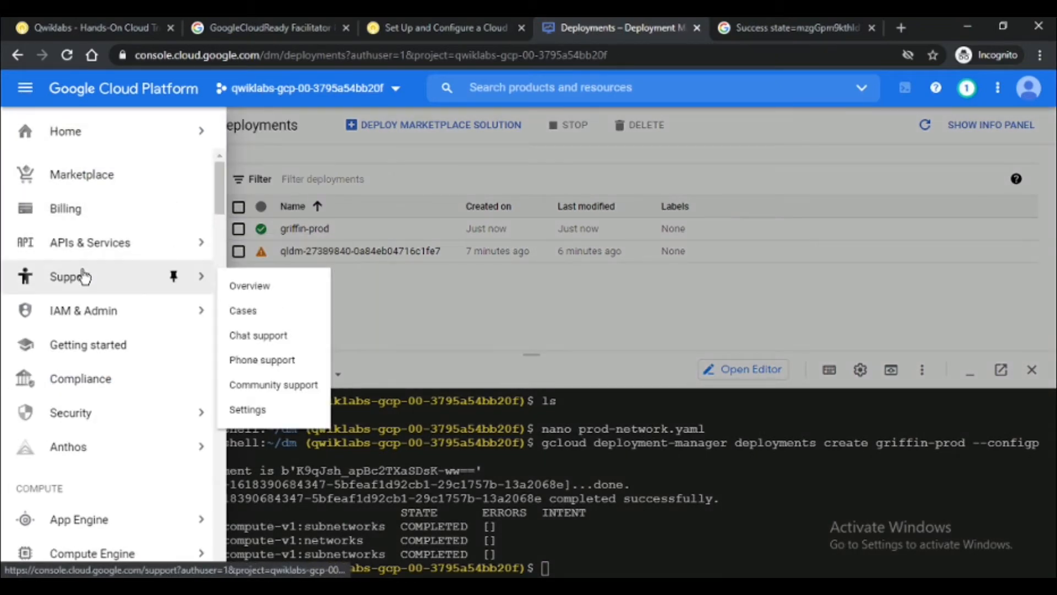
scroll(83, 281, down, 3)
mouse_move(86, 408)
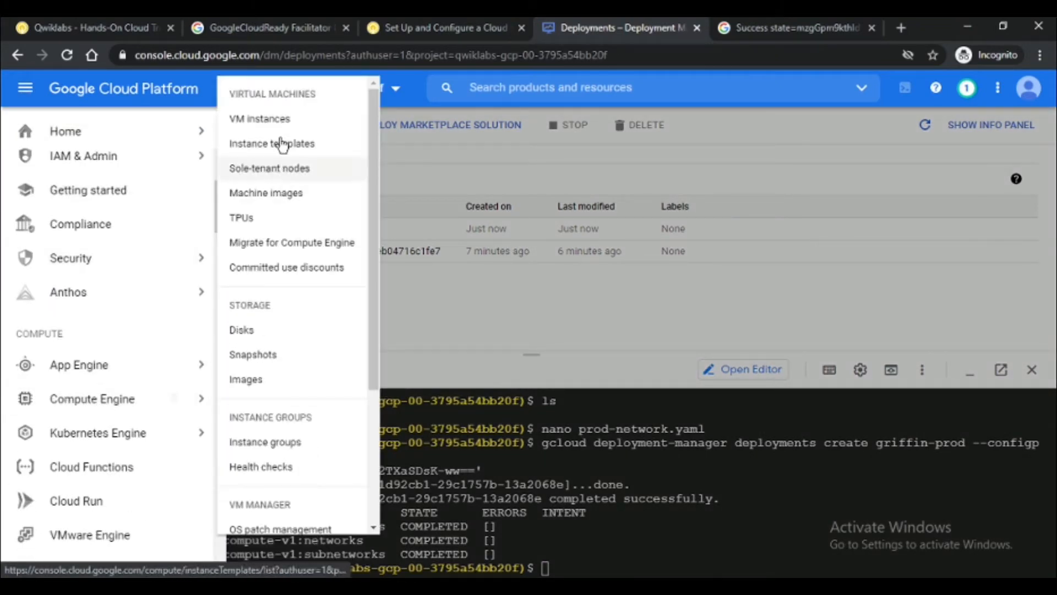
click(280, 117)
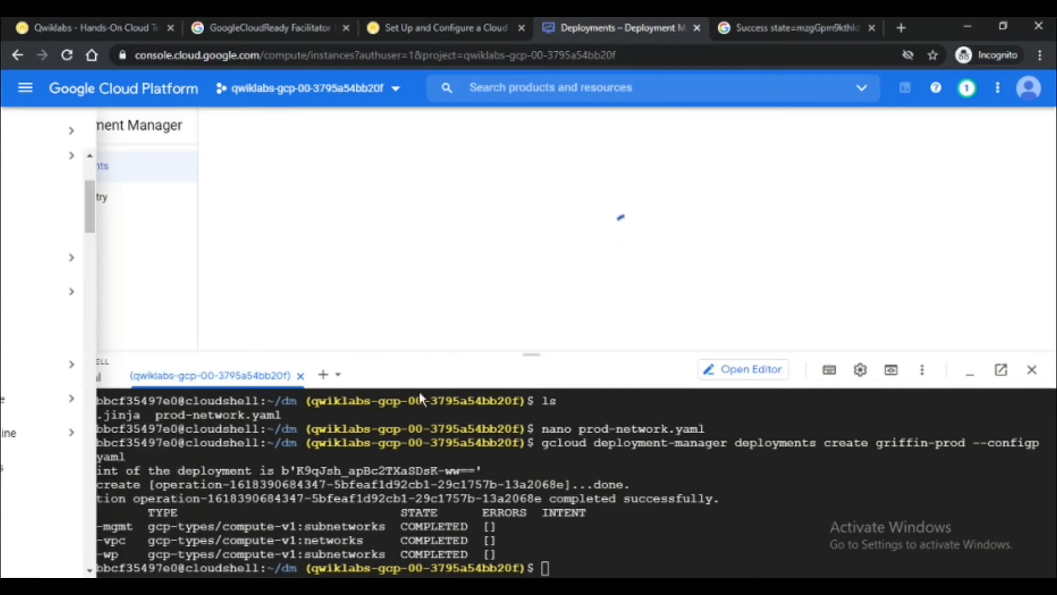
Step: Copy the VM name from the notes, start creating a new VM instance named griffin-dev-db, and minimize the Cloud Shell pane
key(alt+Tab)
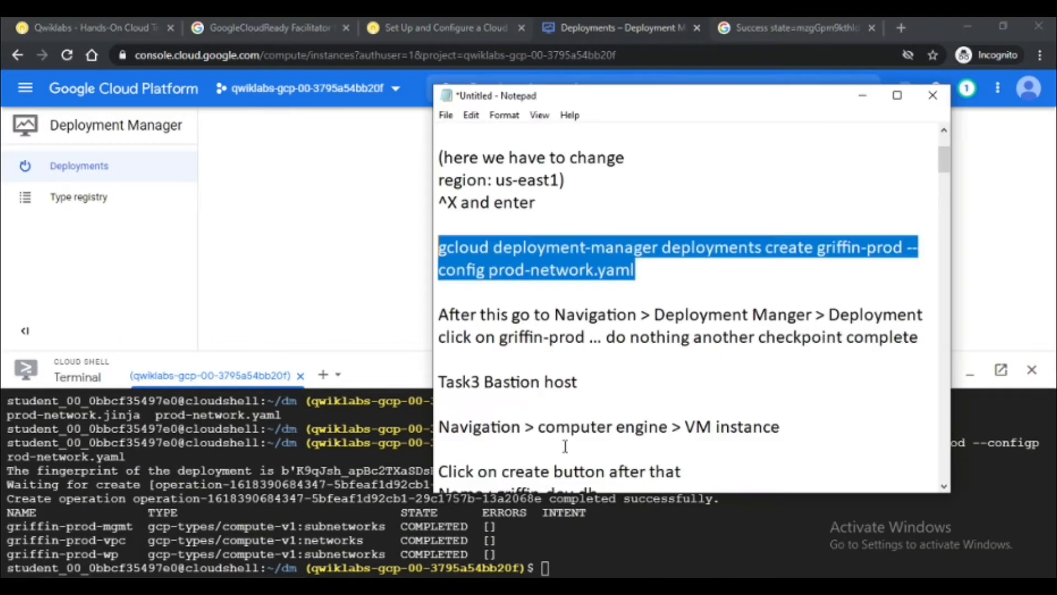
click(601, 307)
scroll(602, 304, down, 3)
scroll(602, 303, down, 1)
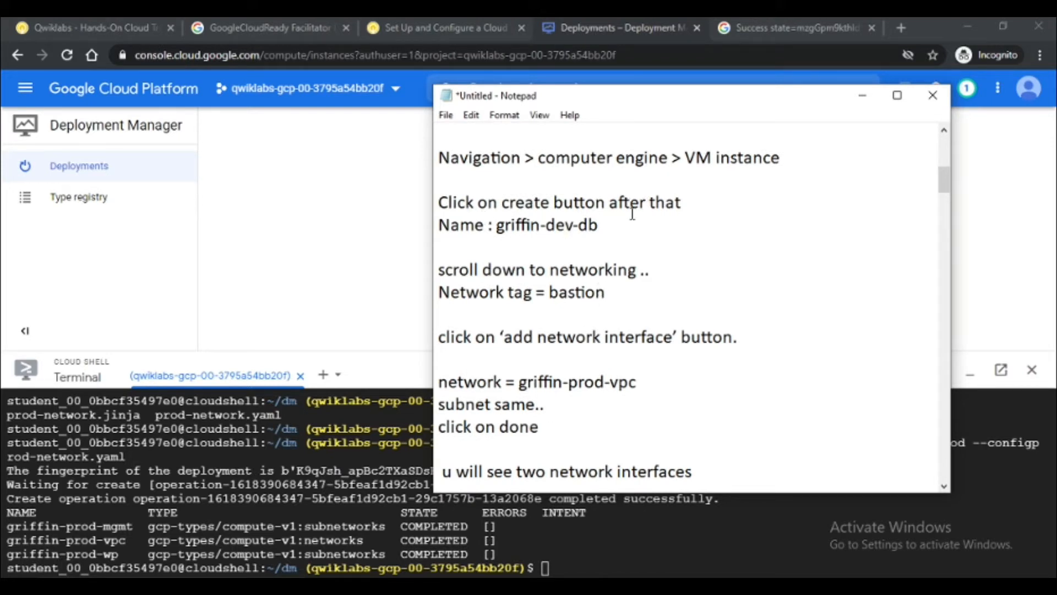
drag(497, 229, 603, 229)
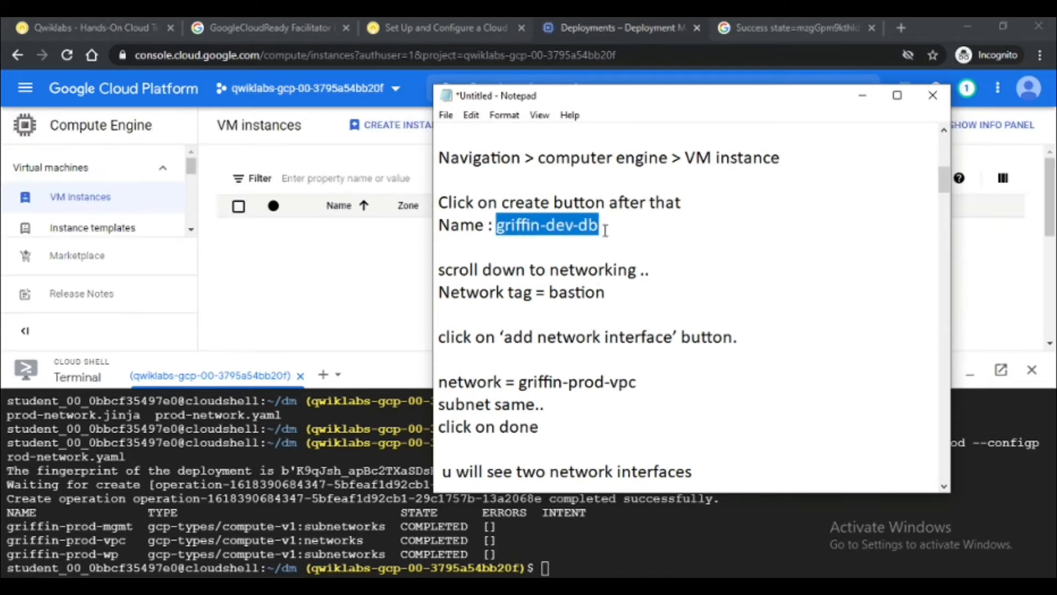
click(352, 268)
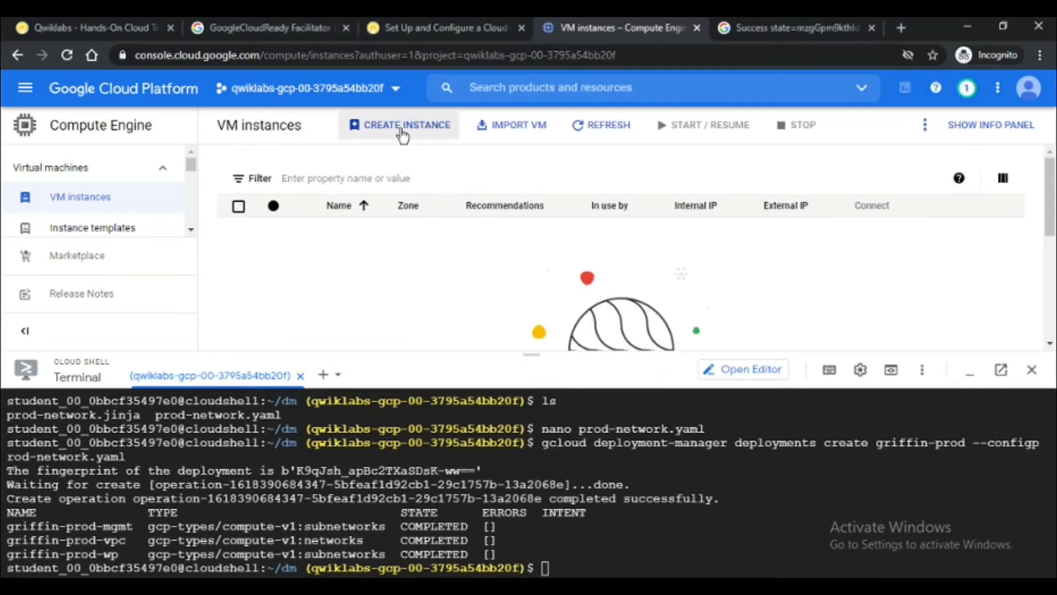
click(402, 127)
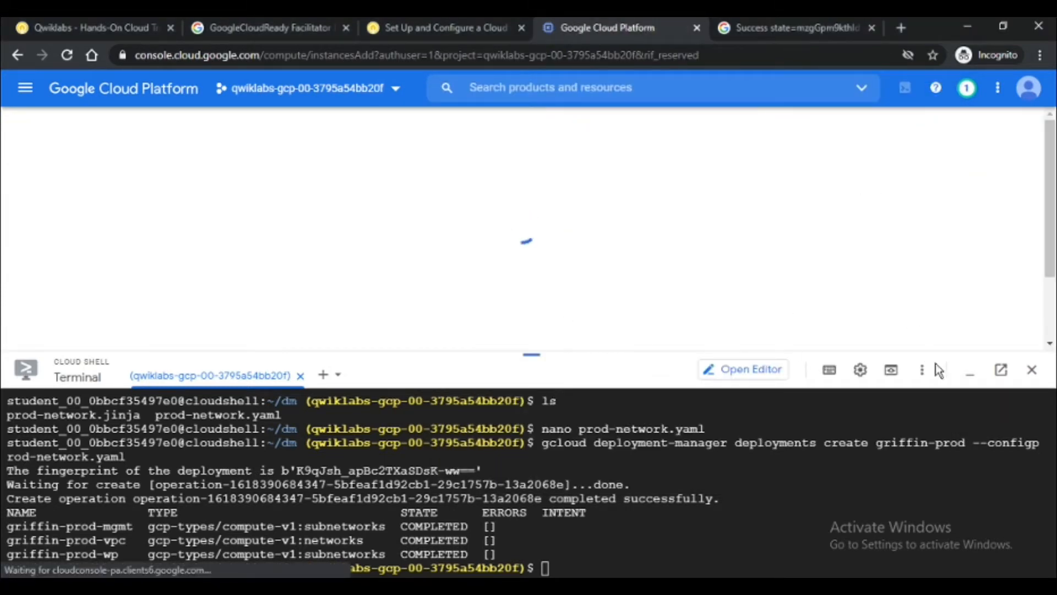
click(971, 373)
Step: In the new instance's networking options, add the network tag bastion copied from the notes
scroll(392, 227, down, 2)
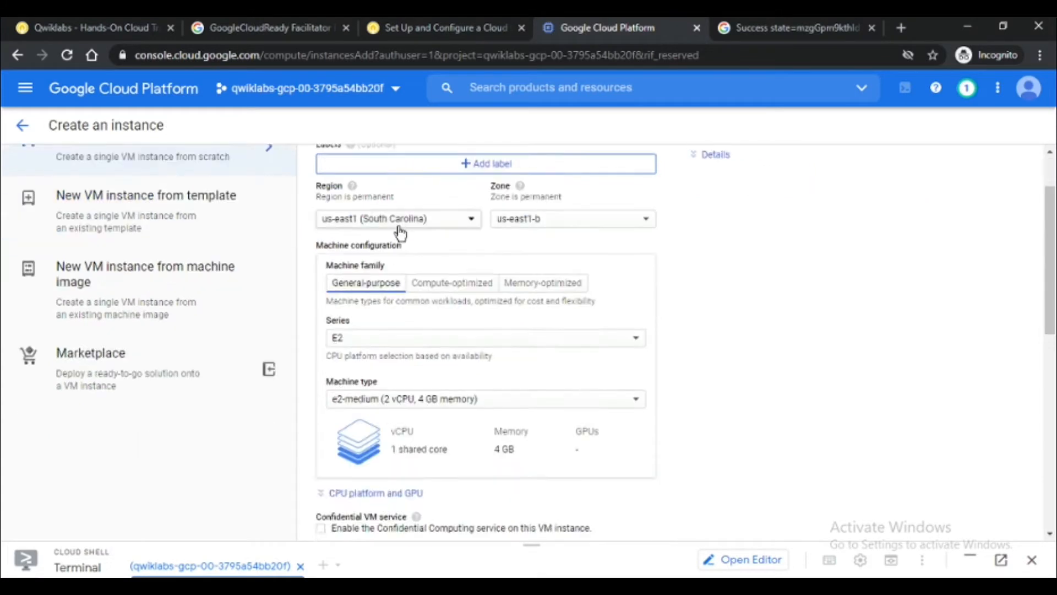
scroll(554, 308, down, 6)
scroll(554, 310, down, 2)
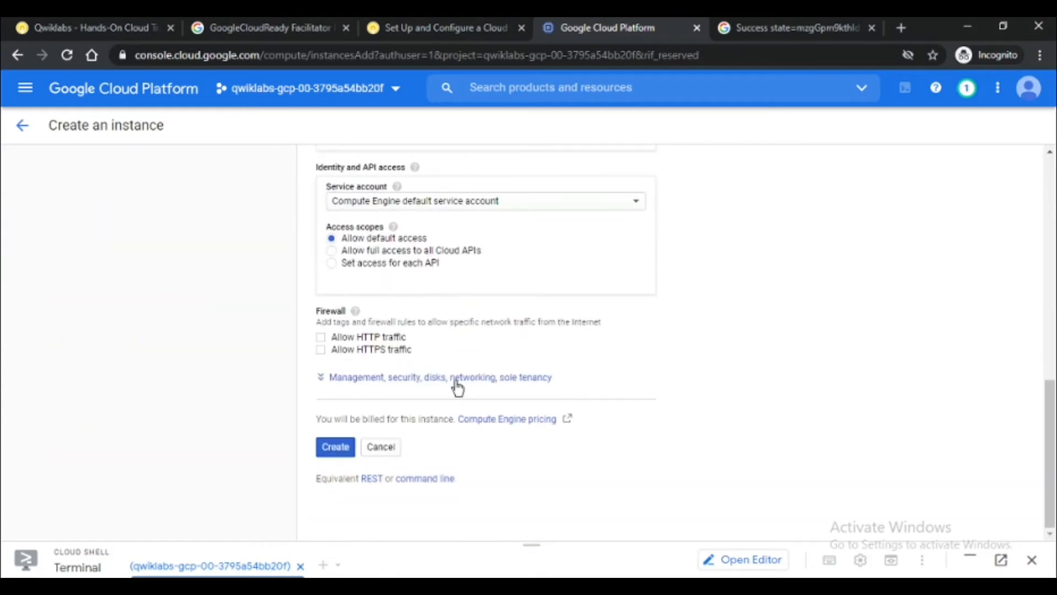
click(486, 383)
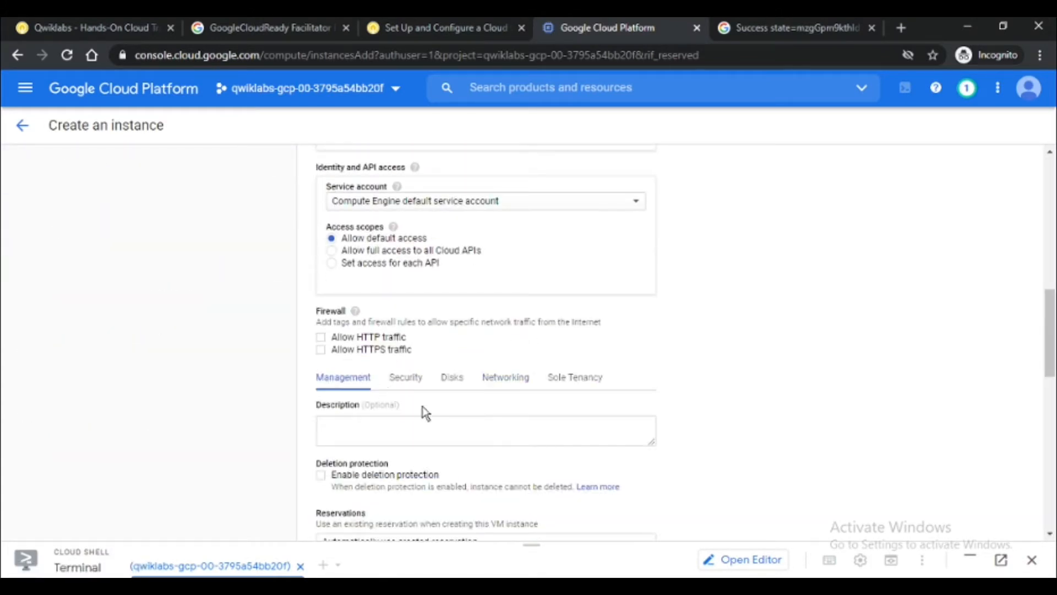
click(518, 379)
scroll(496, 369, down, 1)
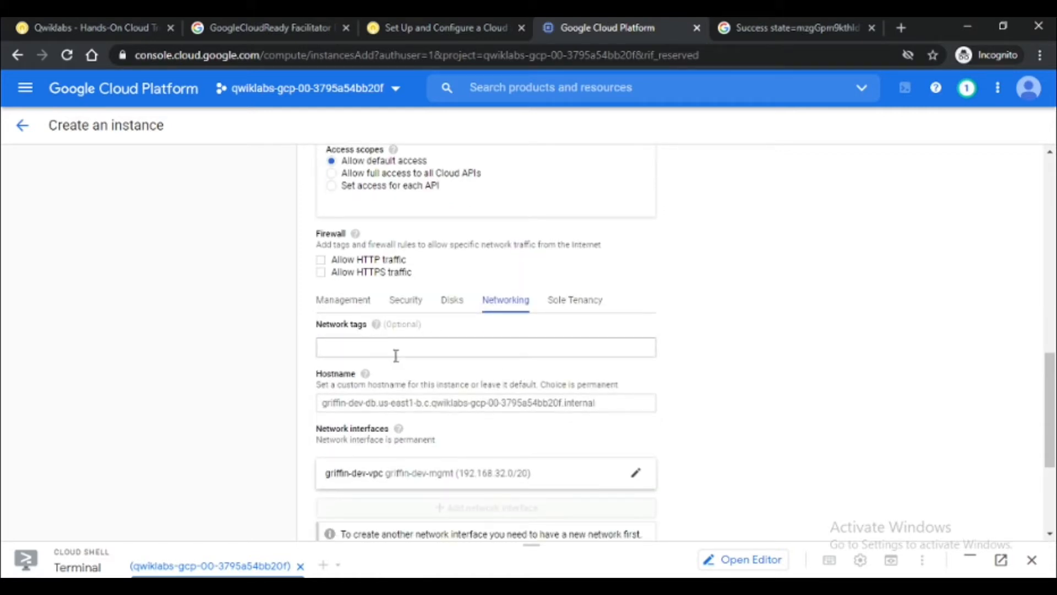
key(alt+Tab)
click(528, 394)
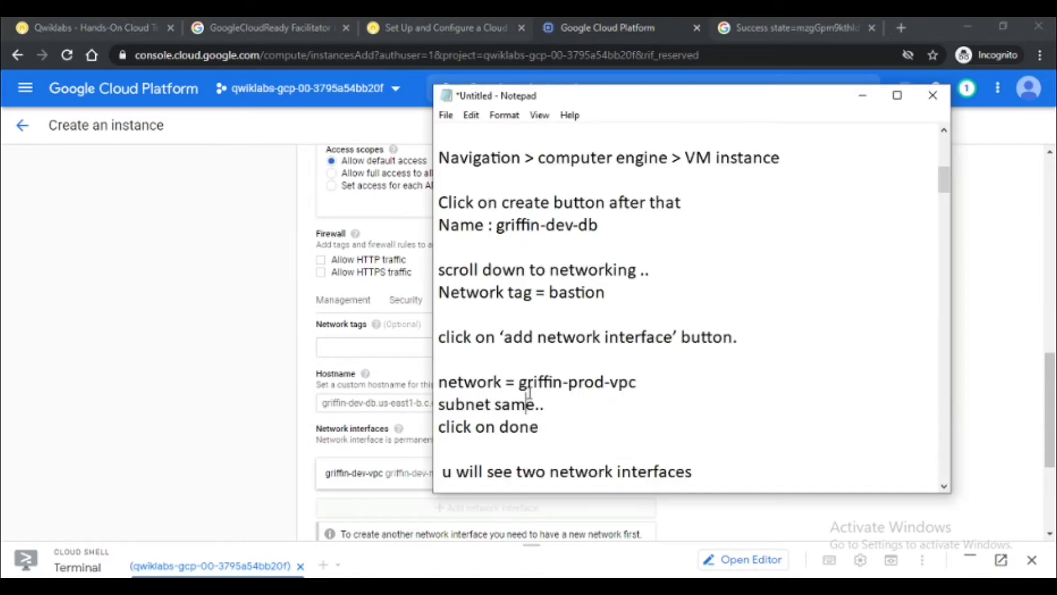
drag(550, 292, 618, 290)
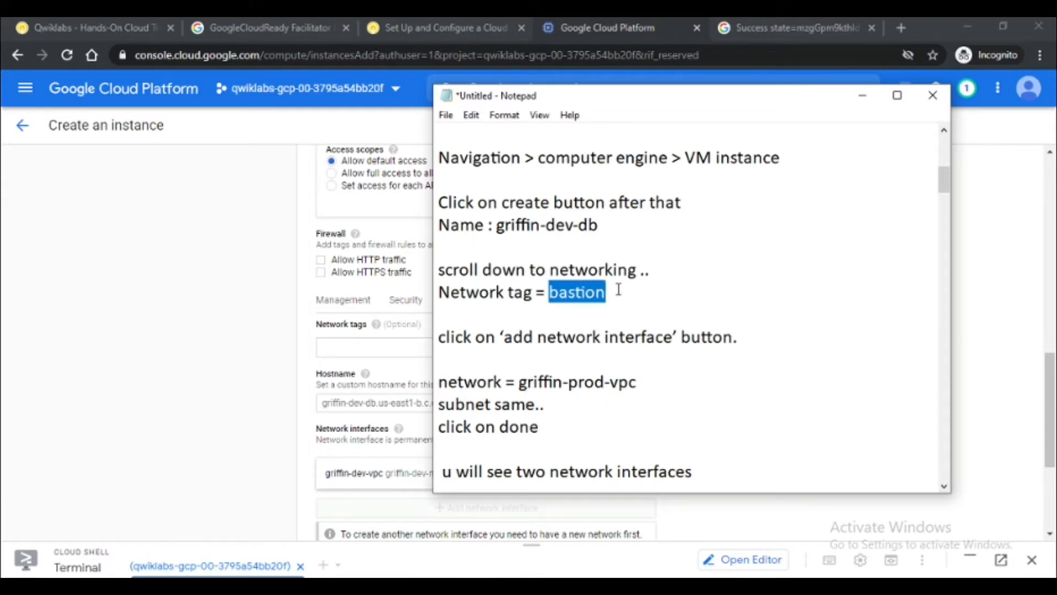
click(375, 348)
key(Return)
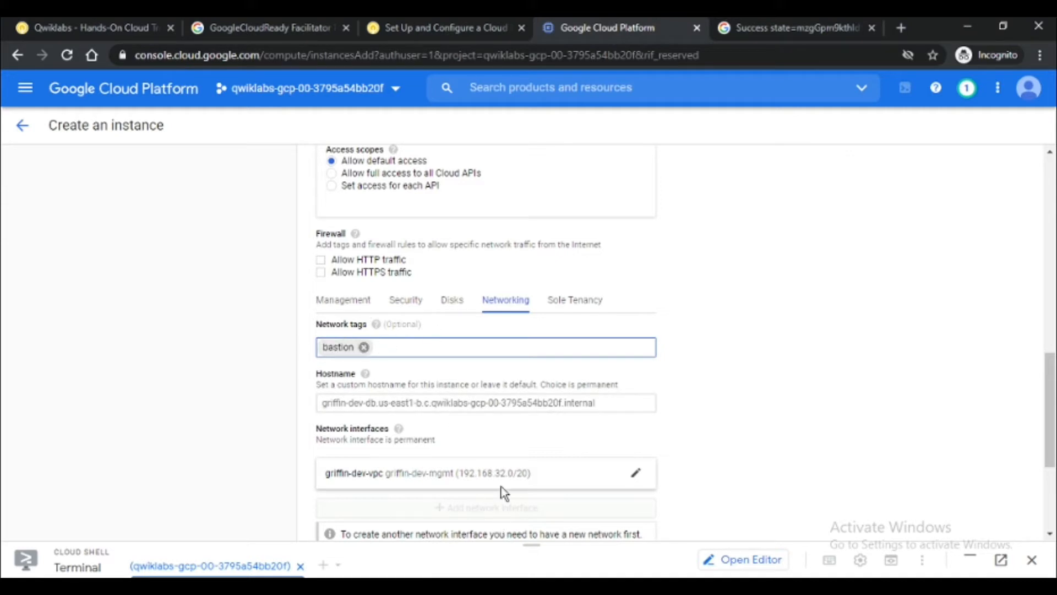
Step: Copy the network name griffin-prod-vpc from the notes and check whether a second network interface can be added to the instance
scroll(523, 438, down, 1)
key(alt+Tab)
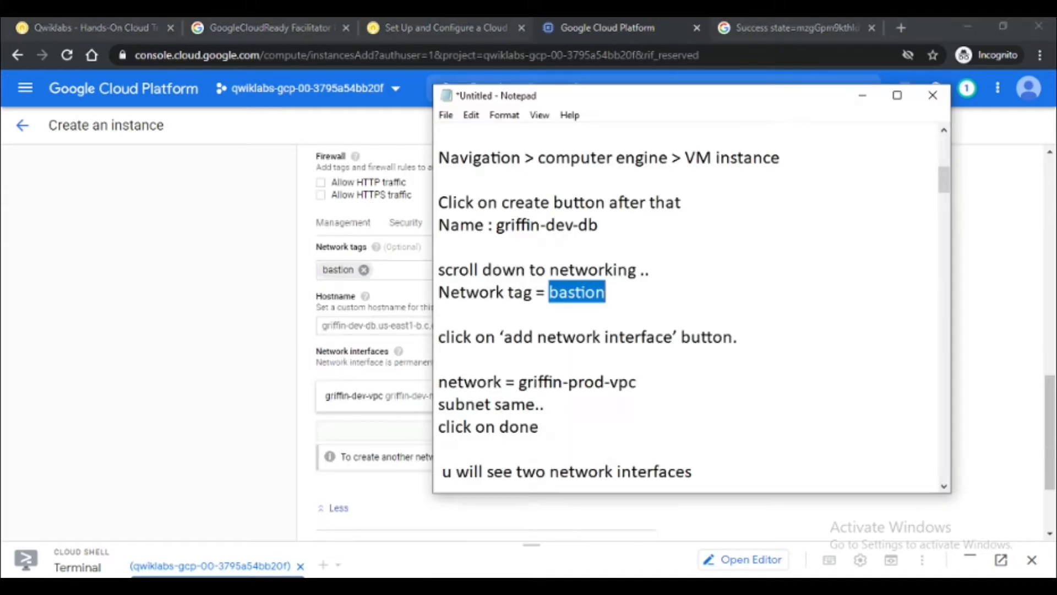
click(579, 380)
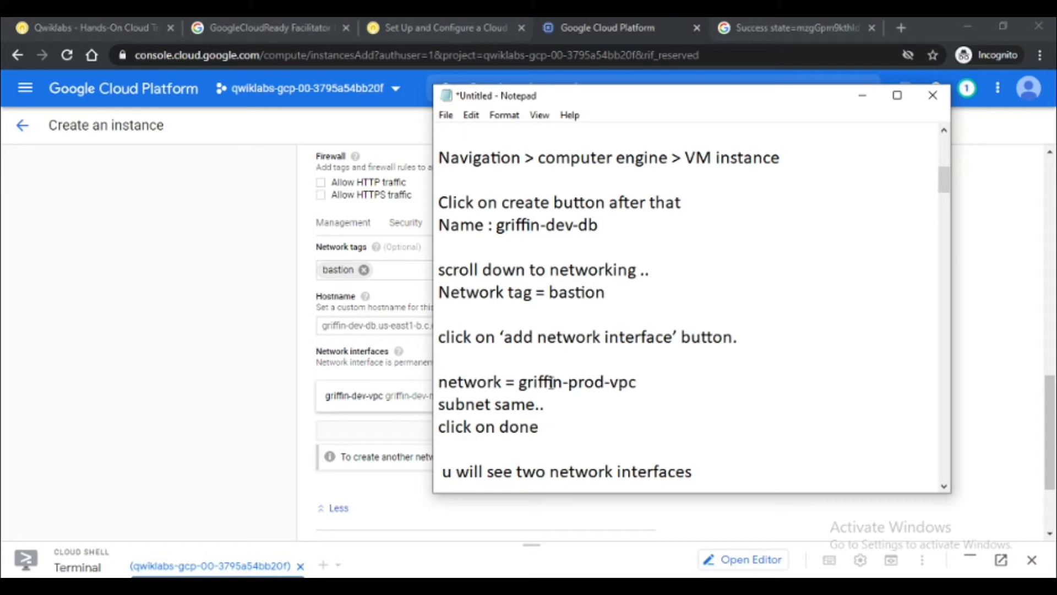
drag(519, 382, 638, 383)
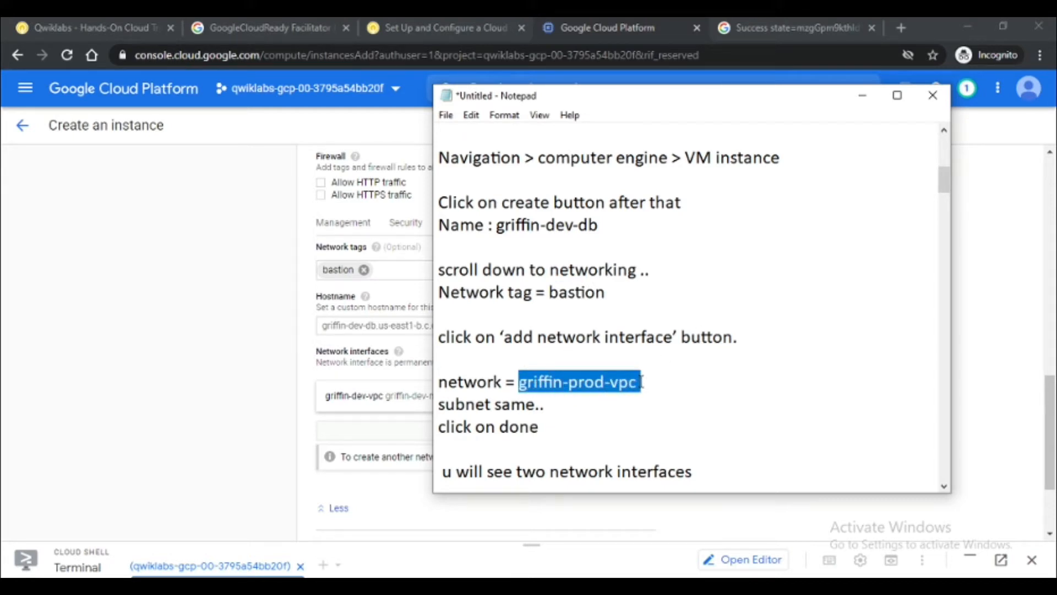
click(259, 368)
scroll(408, 339, down, 1)
scroll(465, 387, up, 2)
scroll(449, 369, down, 1)
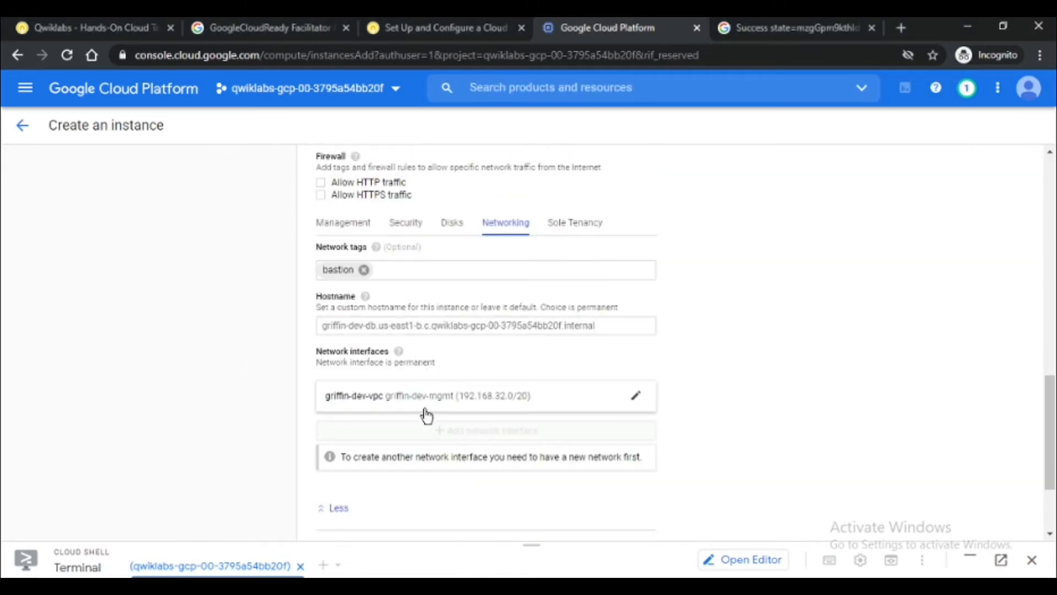
scroll(432, 418, up, 10)
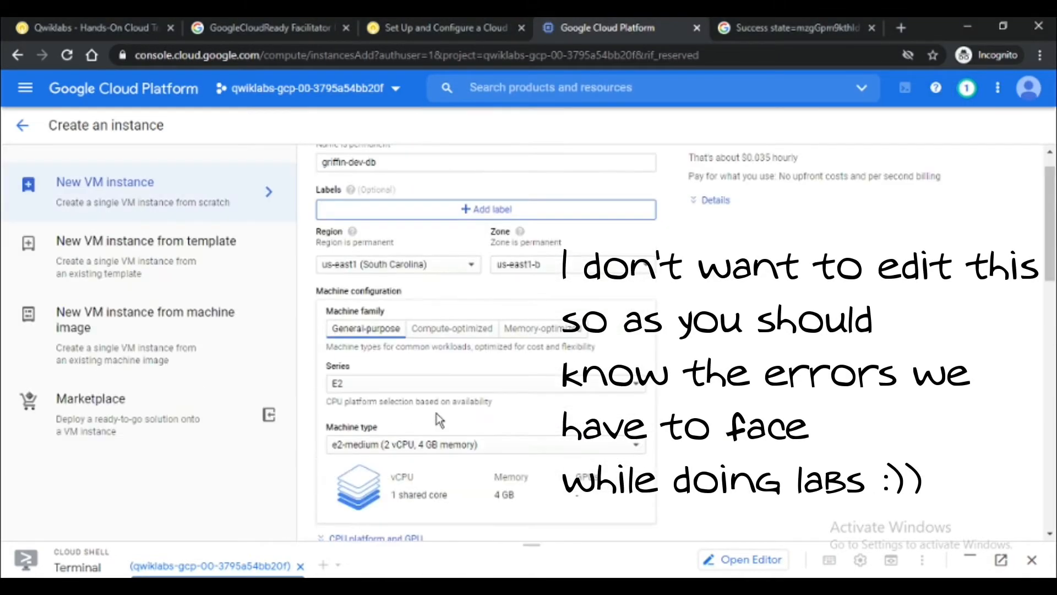
scroll(439, 419, down, 10)
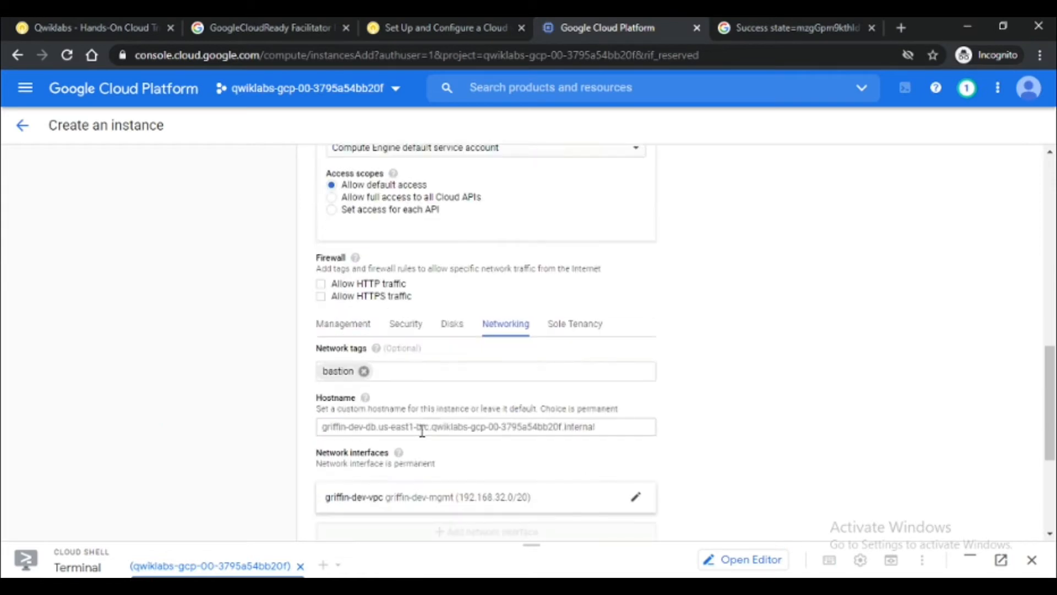
Step: Review the griffin-dev-vpc network interface settings and create the VM instance
click(427, 431)
scroll(424, 430, down, 3)
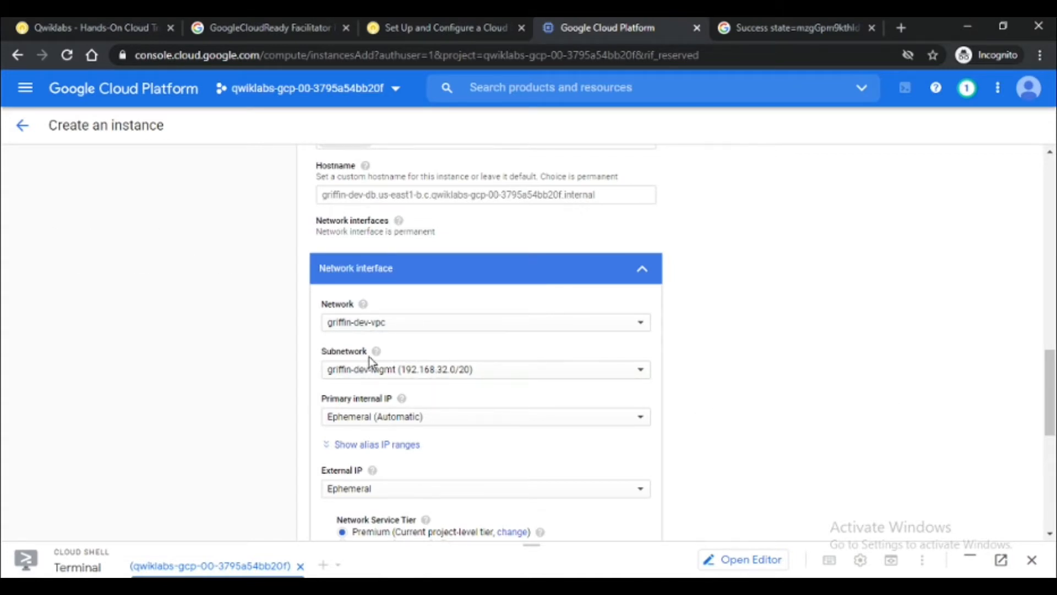
scroll(369, 357, down, 5)
click(342, 362)
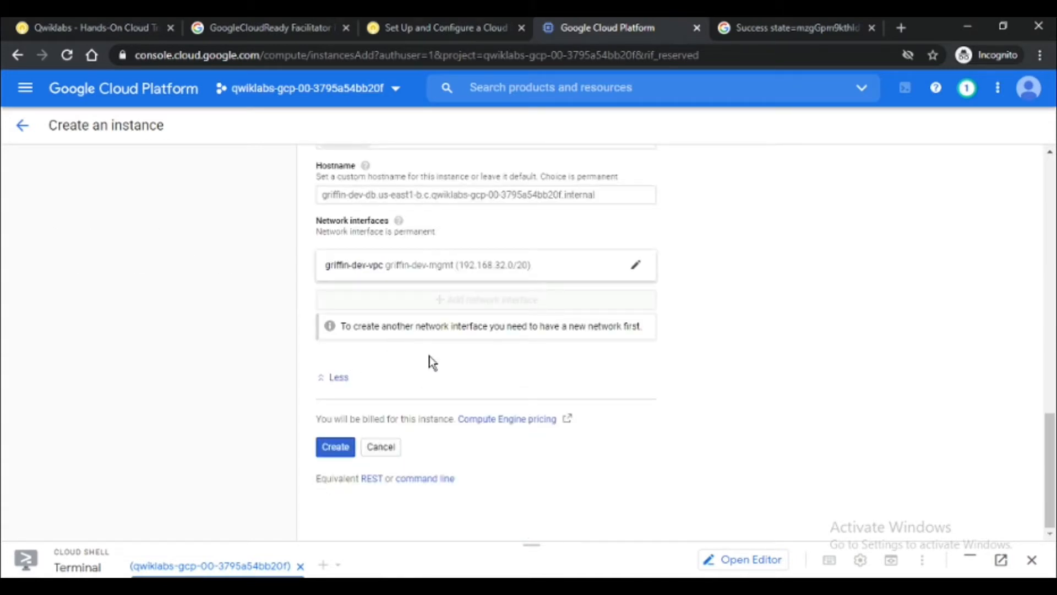
click(337, 446)
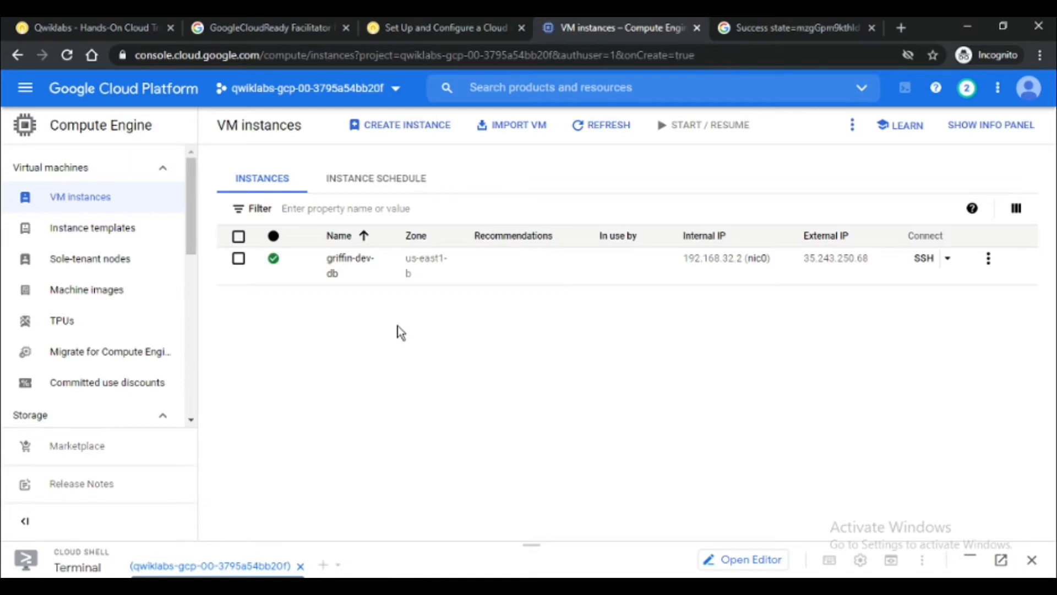
Step: Go to the VPC network firewall page and start creating a firewall rule
click(25, 87)
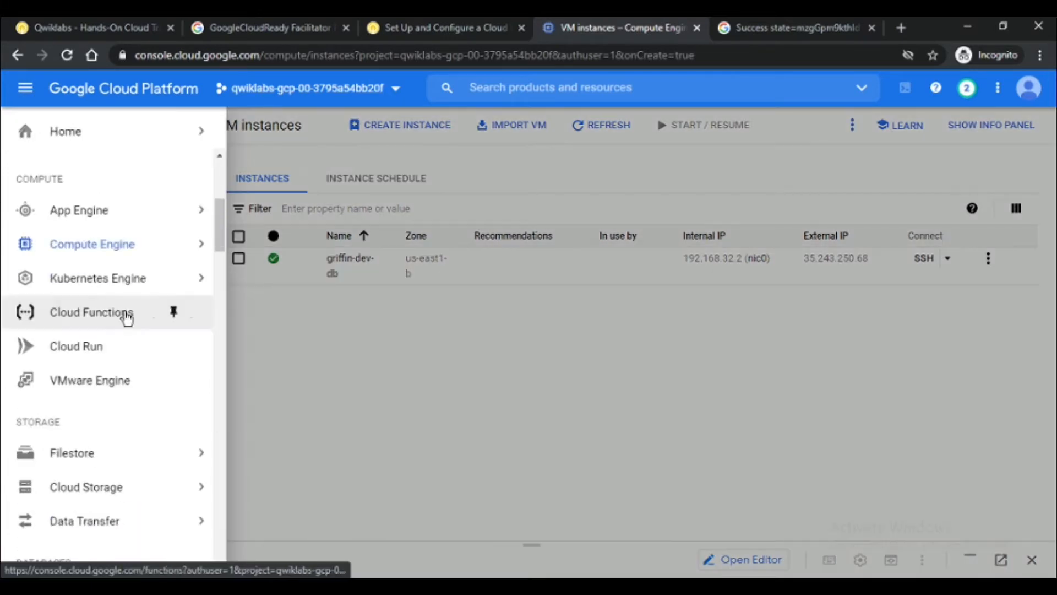
mouse_move(116, 255)
scroll(114, 259, down, 7)
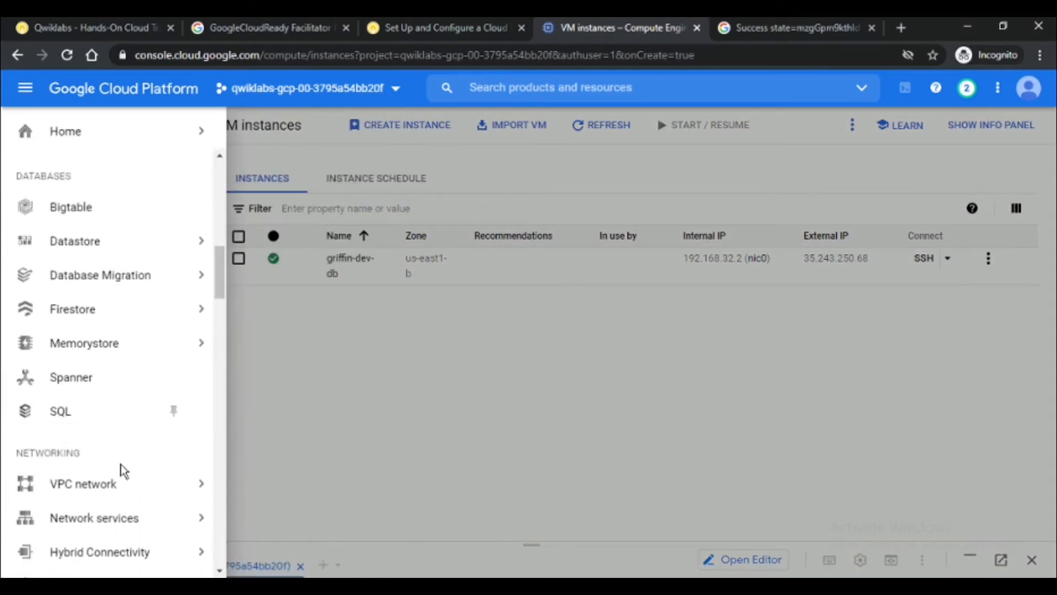
mouse_move(123, 483)
click(258, 358)
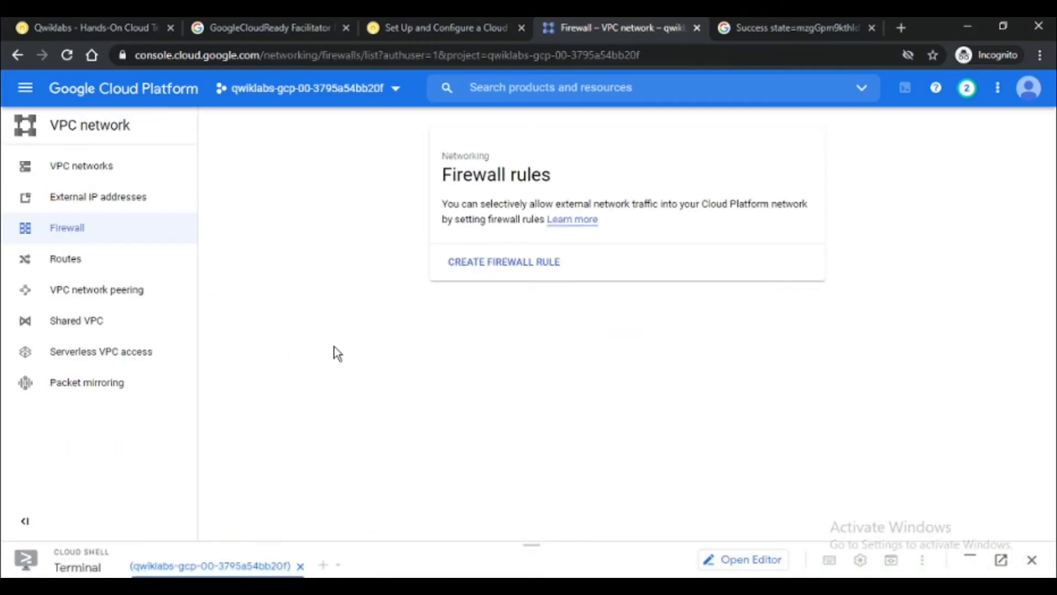
click(494, 266)
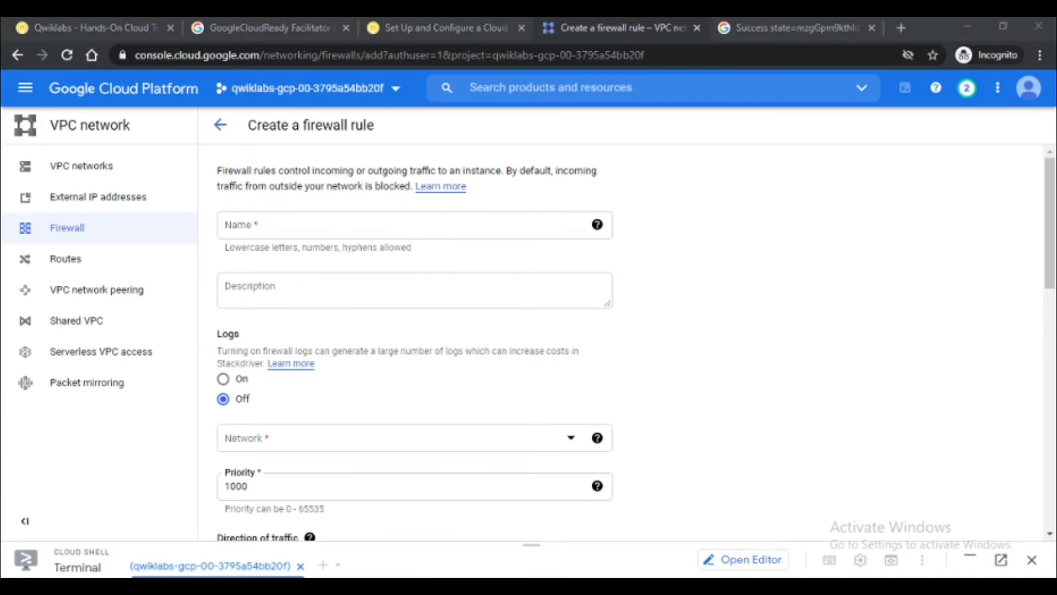
Step: Copy the rule name allow-bastion-dev-ssh from the notes and enter it as the firewall rule's name
key(alt+Tab)
scroll(688, 302, down, 5)
drag(500, 292, 670, 292)
key(ctrl+c)
click(309, 221)
key(ctrl+v)
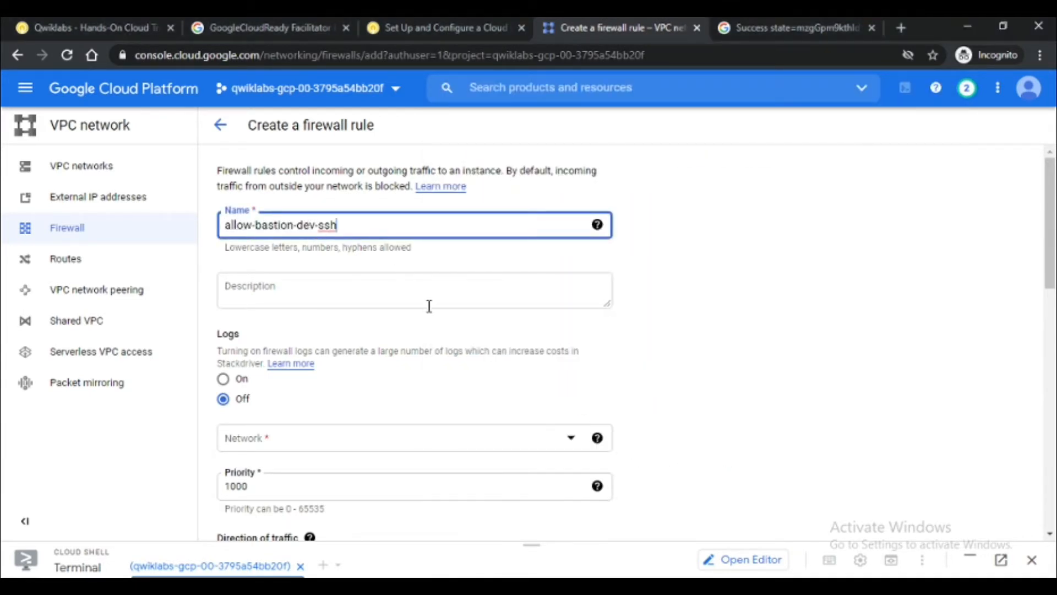
Step: Check the notes for the required network and assign the firewall rule to griffin-dev-vpc
scroll(428, 300, down, 3)
click(429, 296)
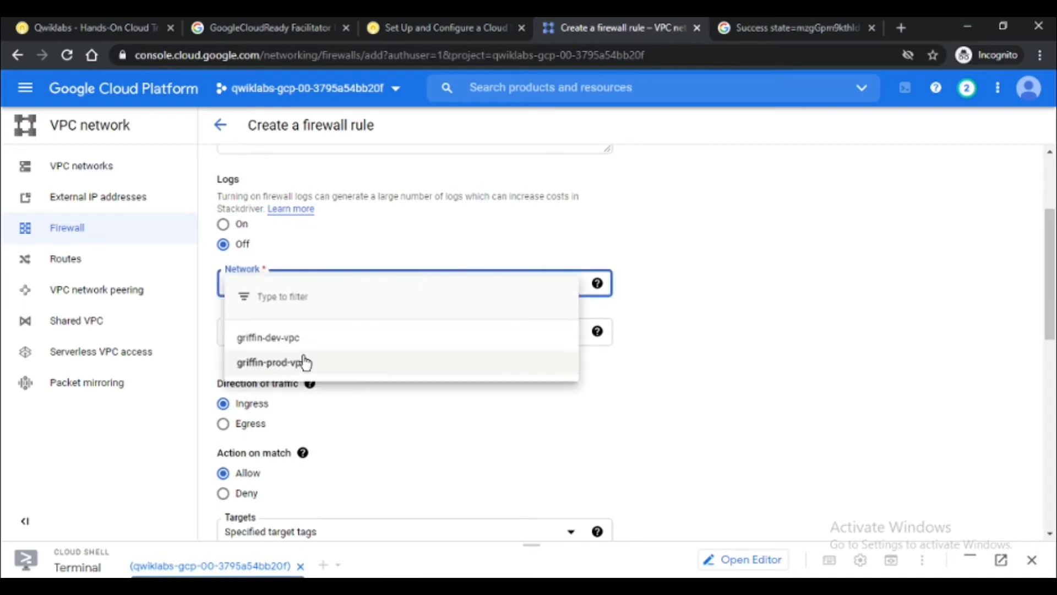
key(alt+Tab)
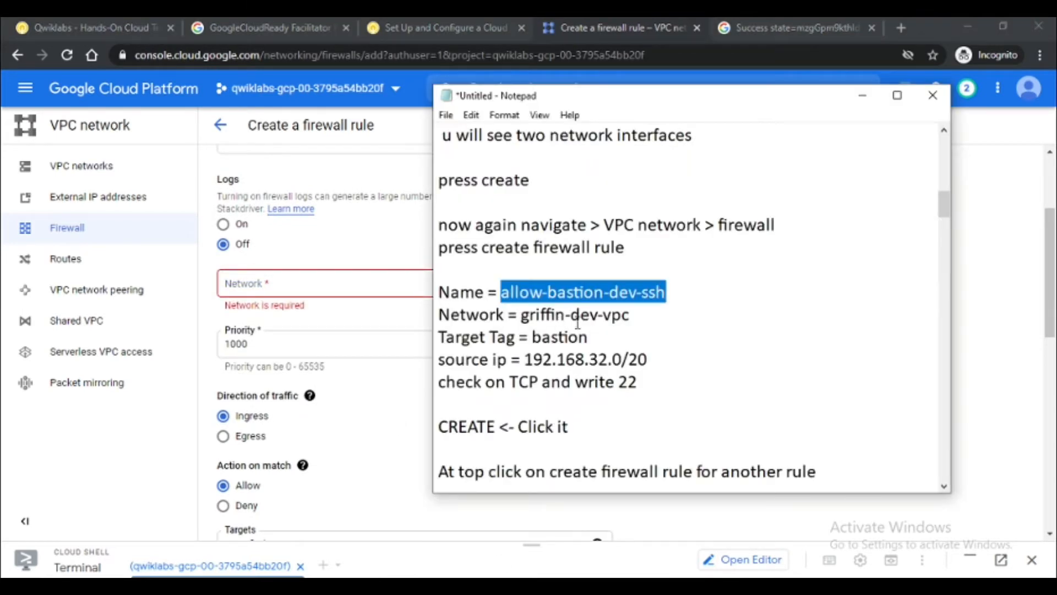
click(366, 292)
click(295, 344)
Step: Set the firewall rule's target tag to bastion, copied from the notes
scroll(364, 389, down, 3)
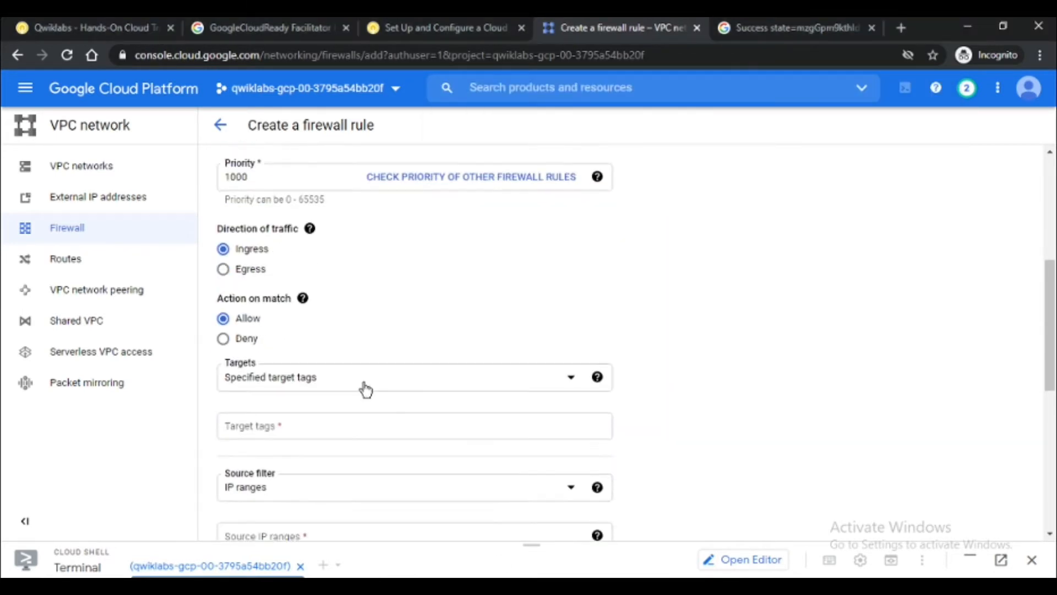
key(alt+Tab)
drag(532, 337, 603, 334)
key(ctrl+c)
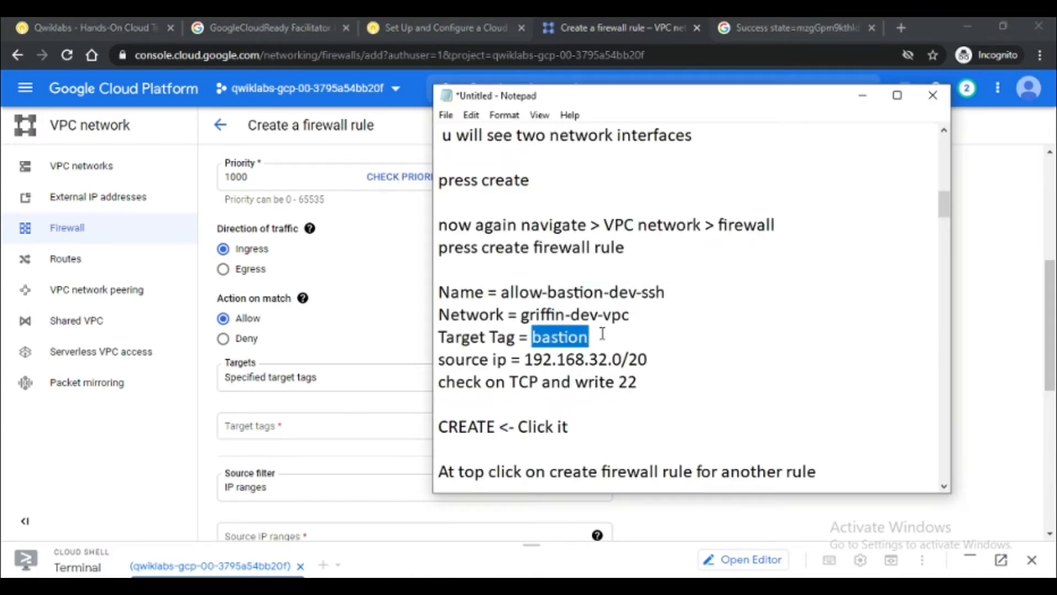
click(279, 437)
key(ctrl+v)
Step: Set the firewall rule's source IP range to 192.168.32.0/20, copied from the notes
scroll(388, 451, down, 3)
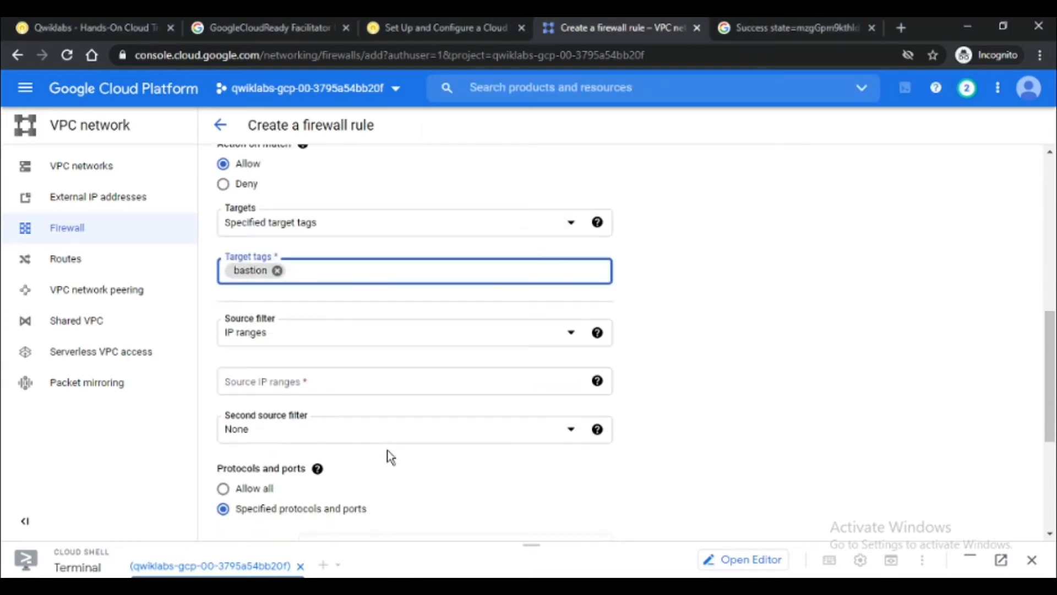
key(alt+Tab)
drag(525, 360, 653, 358)
key(ctrl+c)
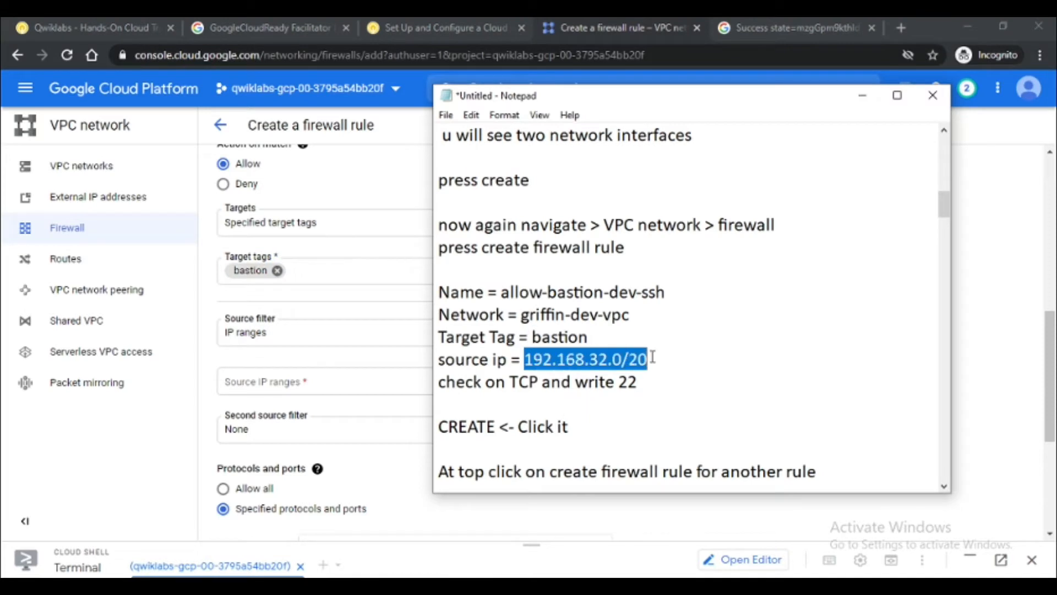
click(285, 381)
key(ctrl+v)
scroll(384, 401, down, 1)
key(Return)
Step: Allow TCP port 22 in the firewall rule and create the rule
scroll(386, 397, down, 1)
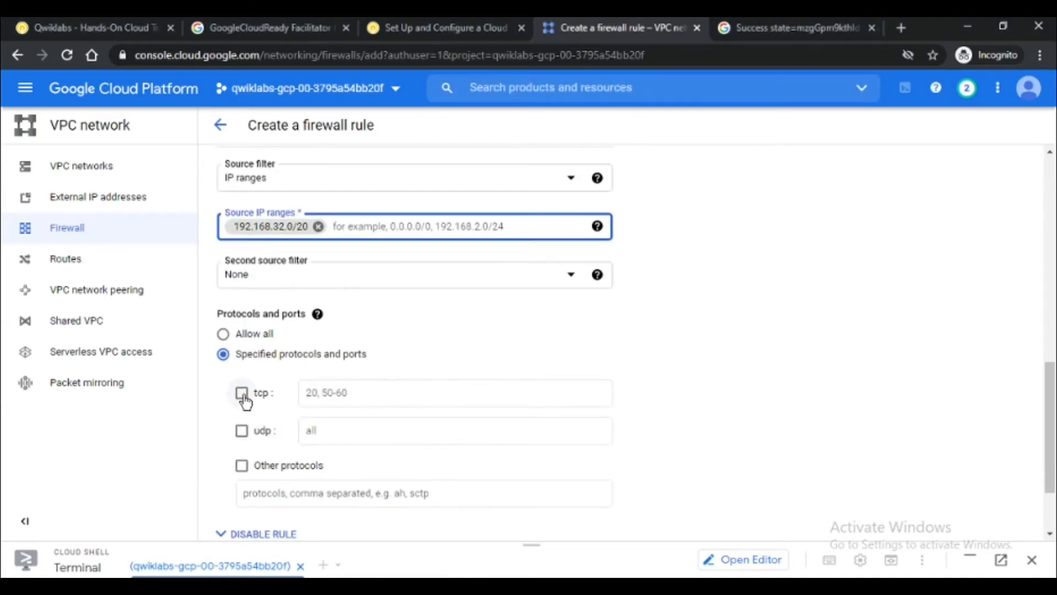
click(243, 393)
text(22)
scroll(350, 399, down, 1)
click(257, 488)
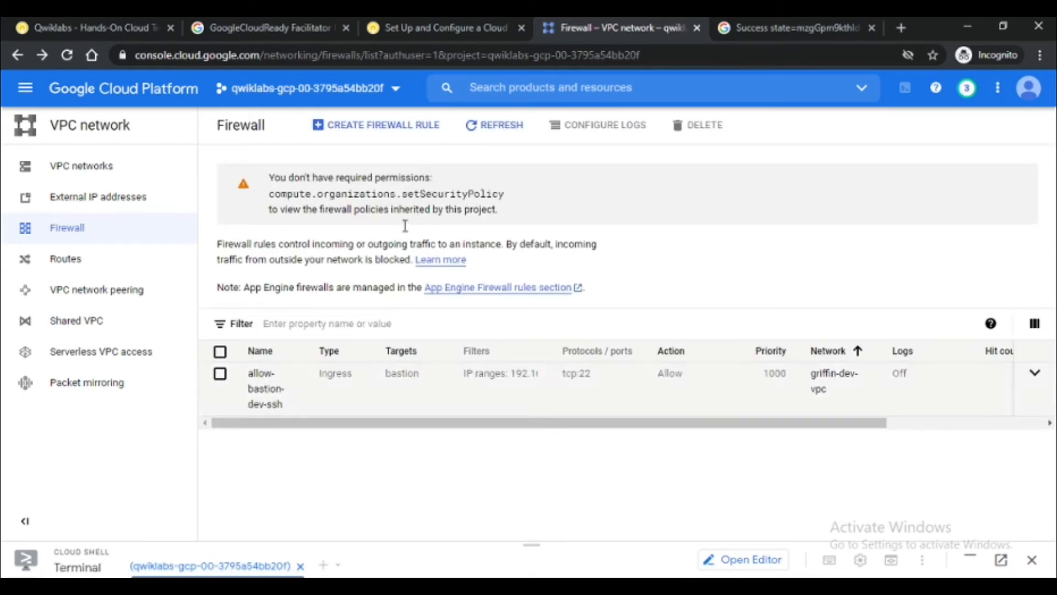
Step: Start another firewall rule and name it allow-bastion-prod-ssh, copied from the notes
click(406, 130)
key(alt+Tab)
scroll(577, 392, down, 2)
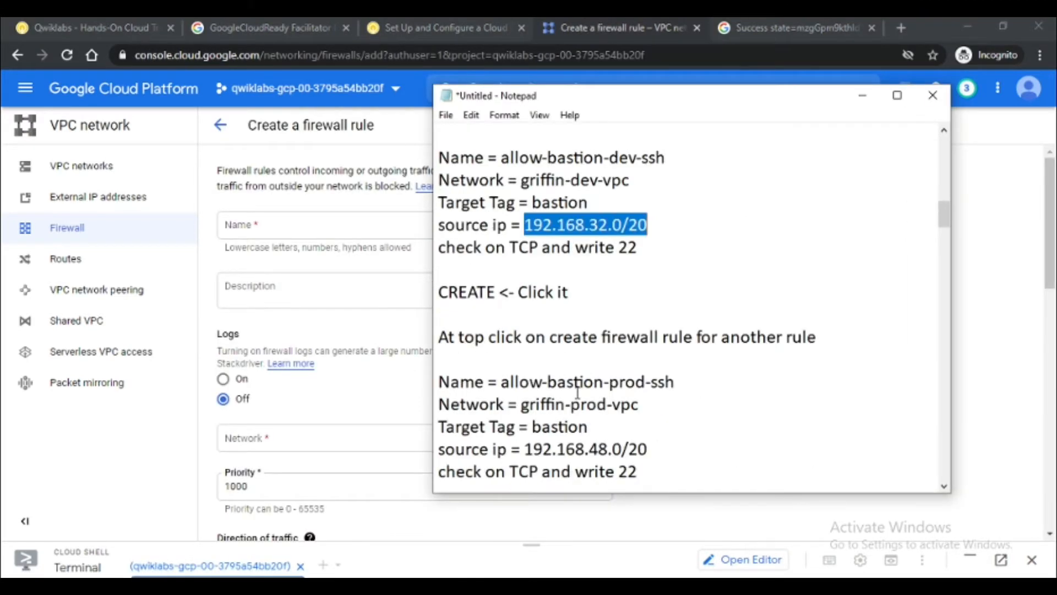
drag(502, 382, 677, 382)
key(ctrl+c)
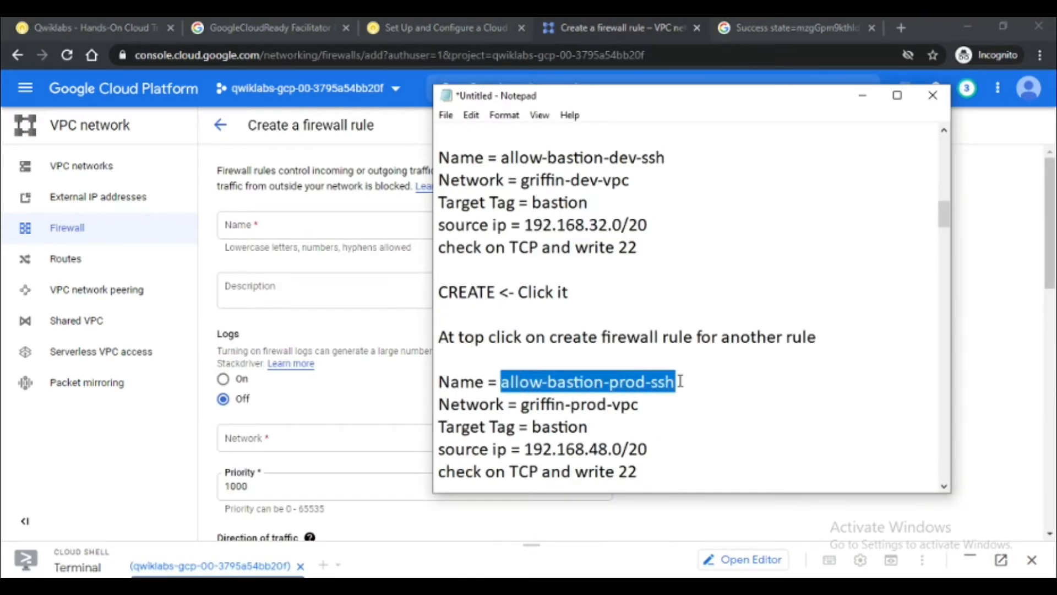
click(279, 231)
key(ctrl+v)
Step: Assign the new firewall rule to the griffin-prod-vpc network
scroll(297, 308, down, 2)
click(309, 369)
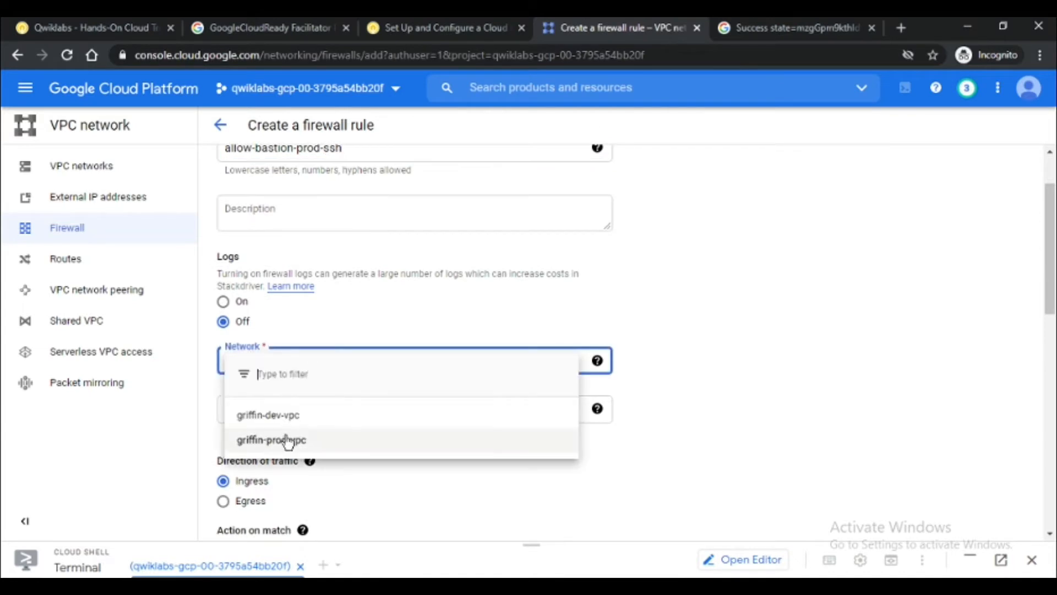
click(286, 439)
Step: Set the production firewall rule's target tag to bastion, copied from the notes
scroll(339, 382, down, 4)
key(alt+Tab)
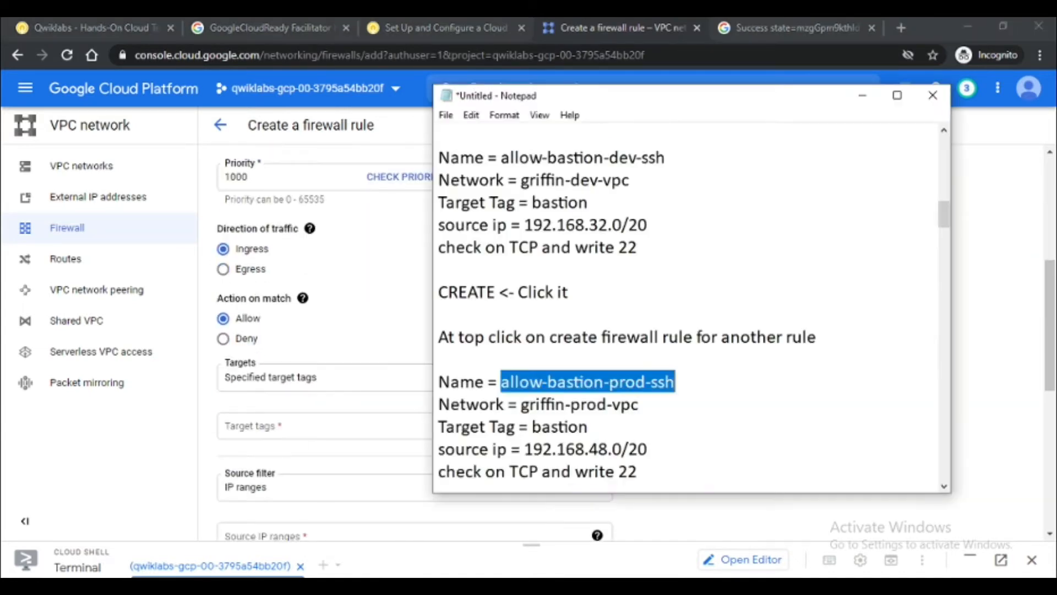
drag(537, 429, 595, 428)
key(ctrl+c)
click(375, 415)
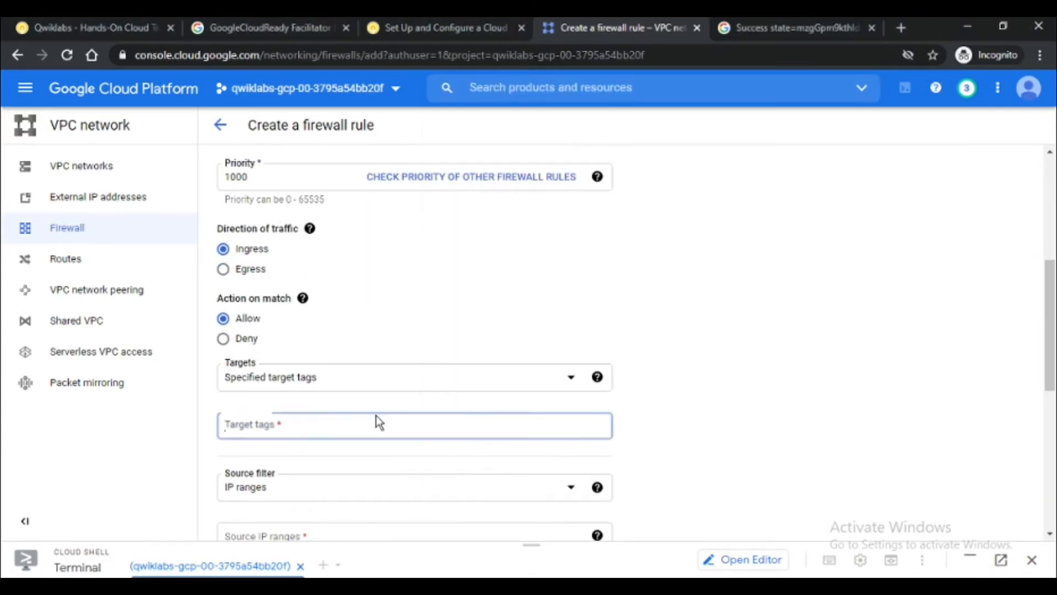
key(ctrl+v)
key(Return)
Step: Set the production firewall rule's source IP range to 192.168.48.0/20, copied from the notes
scroll(407, 418, down, 3)
key(alt+Tab)
drag(523, 449, 657, 448)
key(ctrl+c)
click(319, 383)
key(ctrl+v)
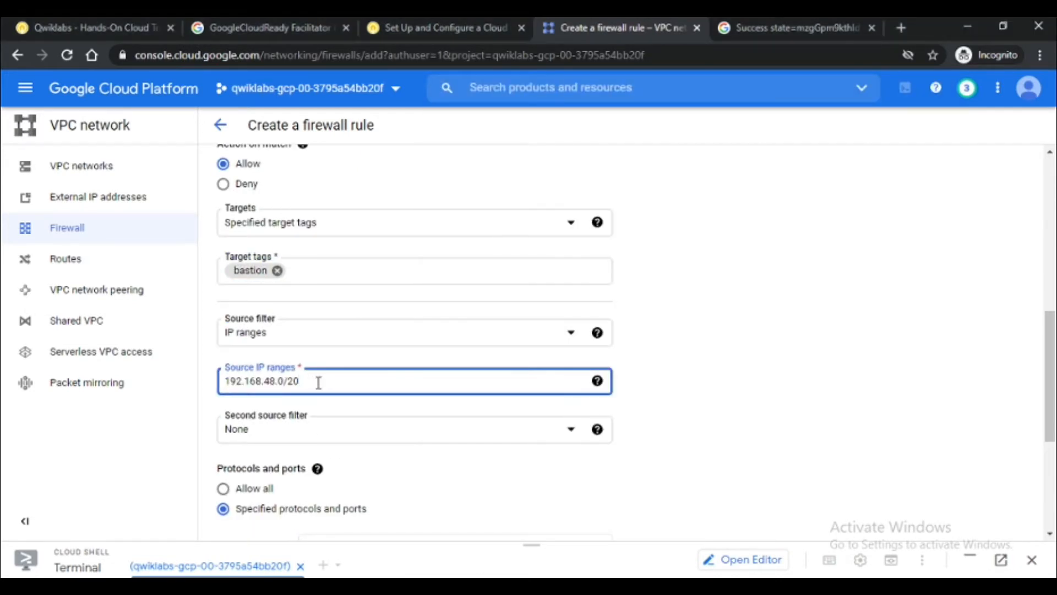
key(Return)
Step: Allow TCP port 22 in the production firewall rule and create the rule
scroll(371, 382, down, 3)
click(263, 401)
click(350, 397)
text(22)
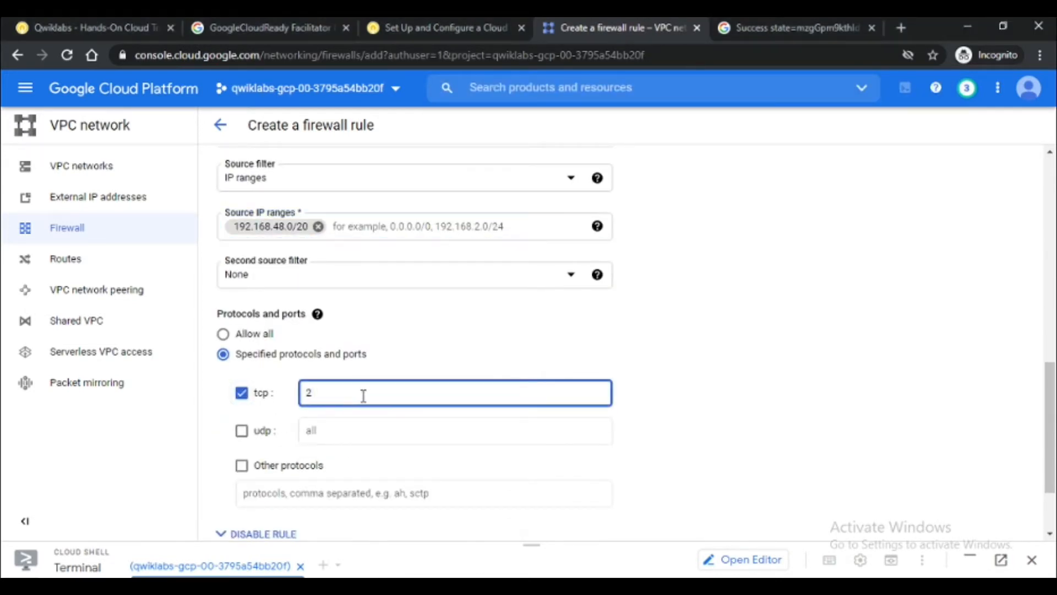
scroll(364, 396, down, 2)
click(265, 458)
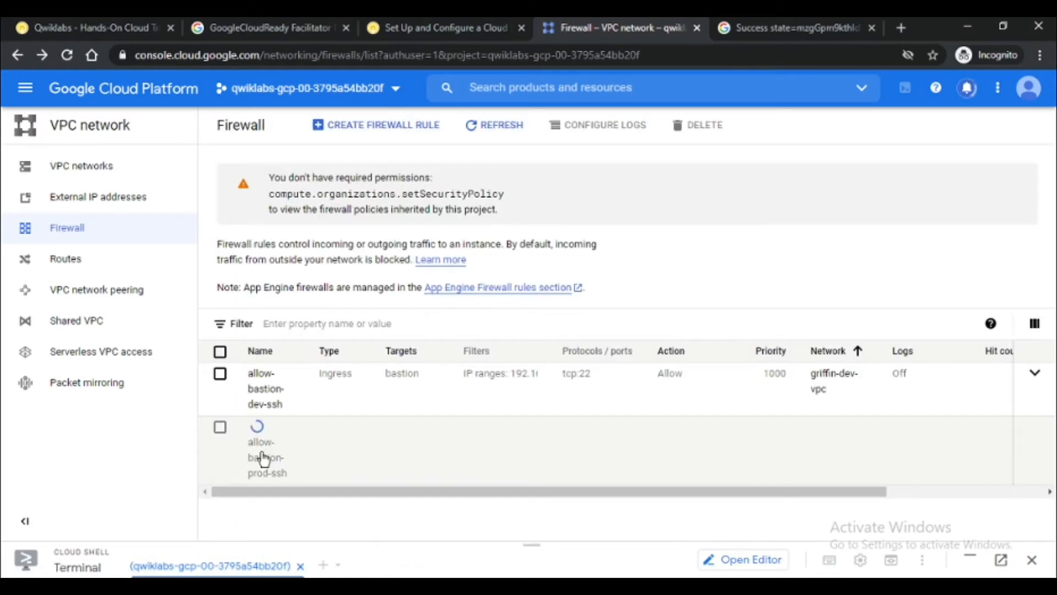
Step: Switch to the Qwiklabs challenge lab page and check the progress of the Create bastion host task
click(449, 25)
scroll(462, 386, down, 2)
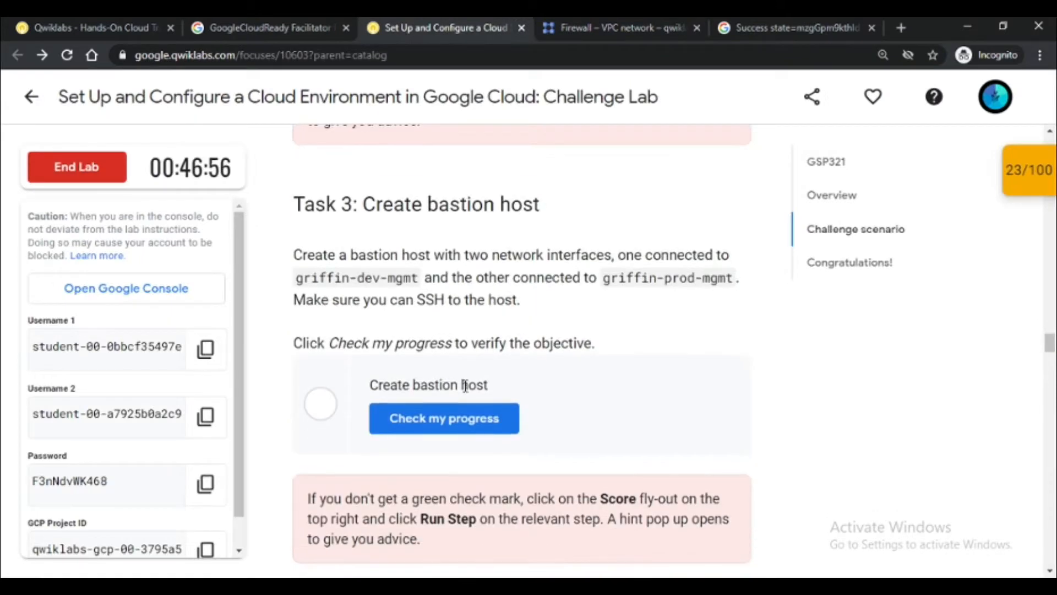
click(463, 418)
click(461, 415)
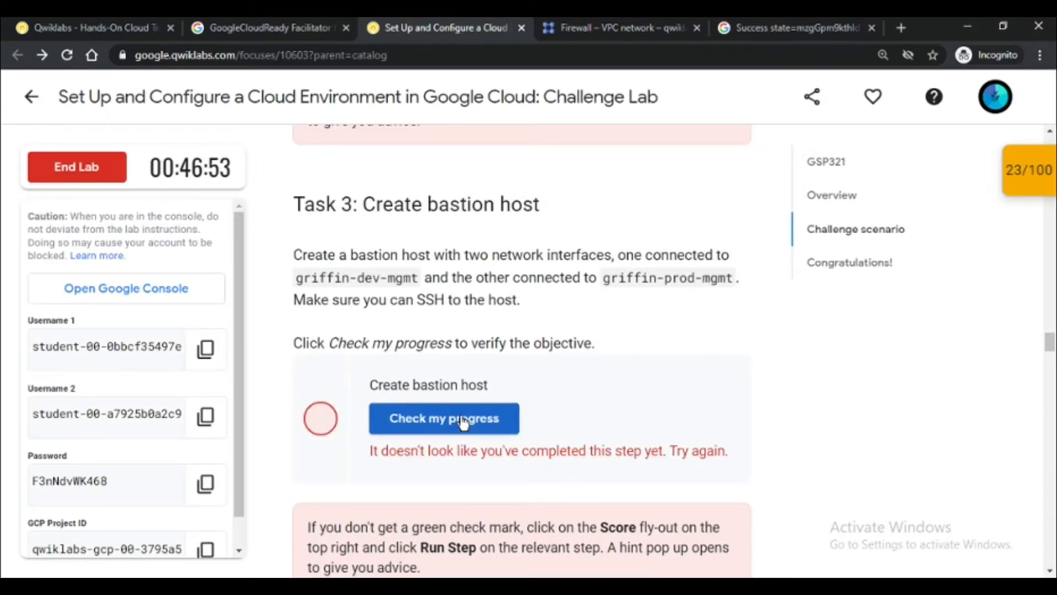
Step: Refresh the firewall rules list in the Google Cloud console, and recheck the bastion host task on the lab page
click(614, 27)
click(478, 138)
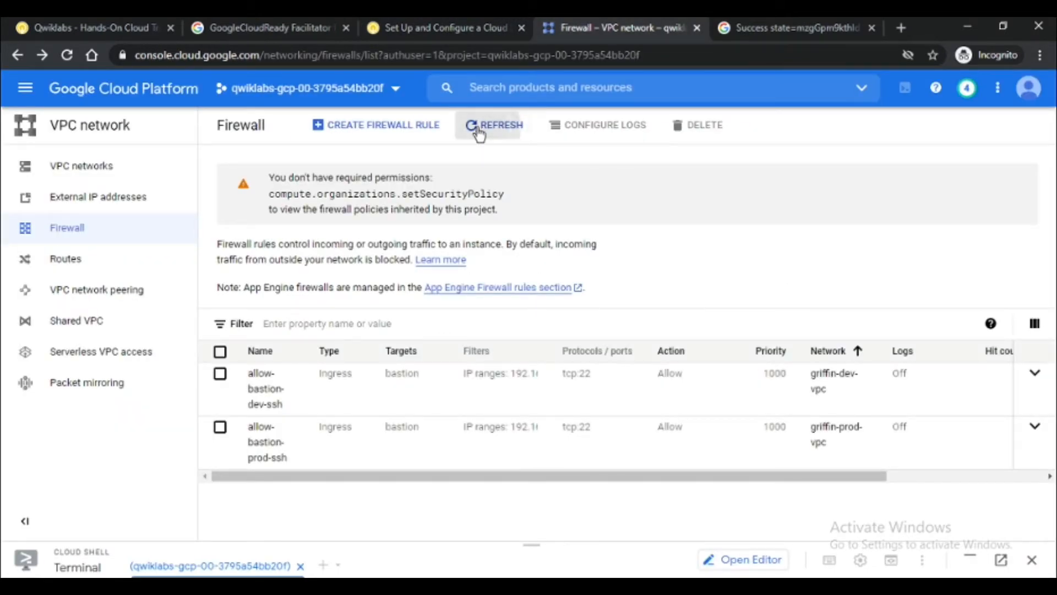
click(440, 28)
click(468, 418)
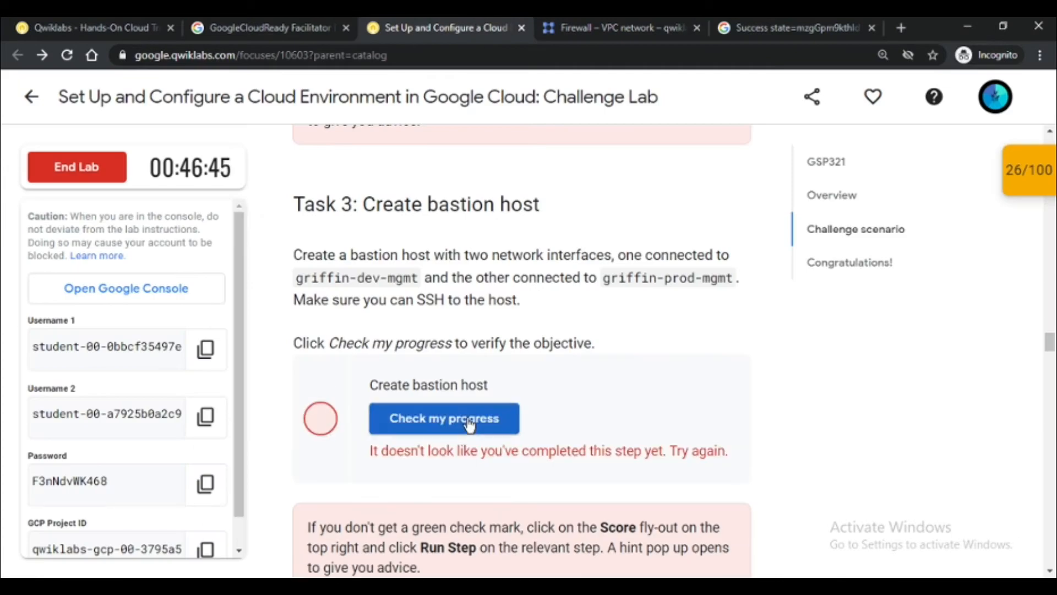
click(468, 420)
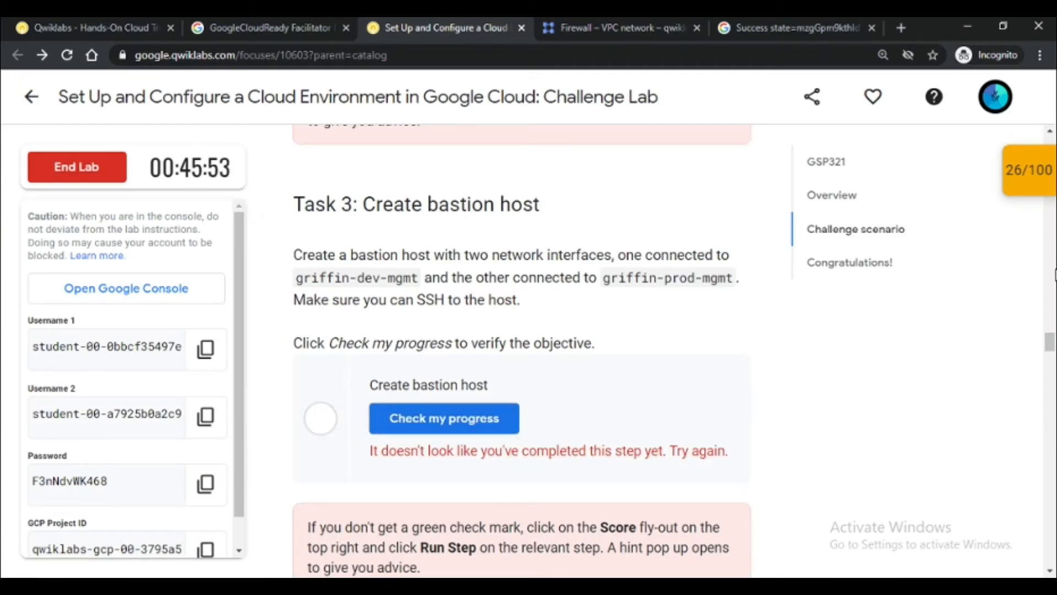
Step: Run the Create bastion host check from the lab's checkpoint list and dismiss the result message
click(1028, 186)
click(934, 344)
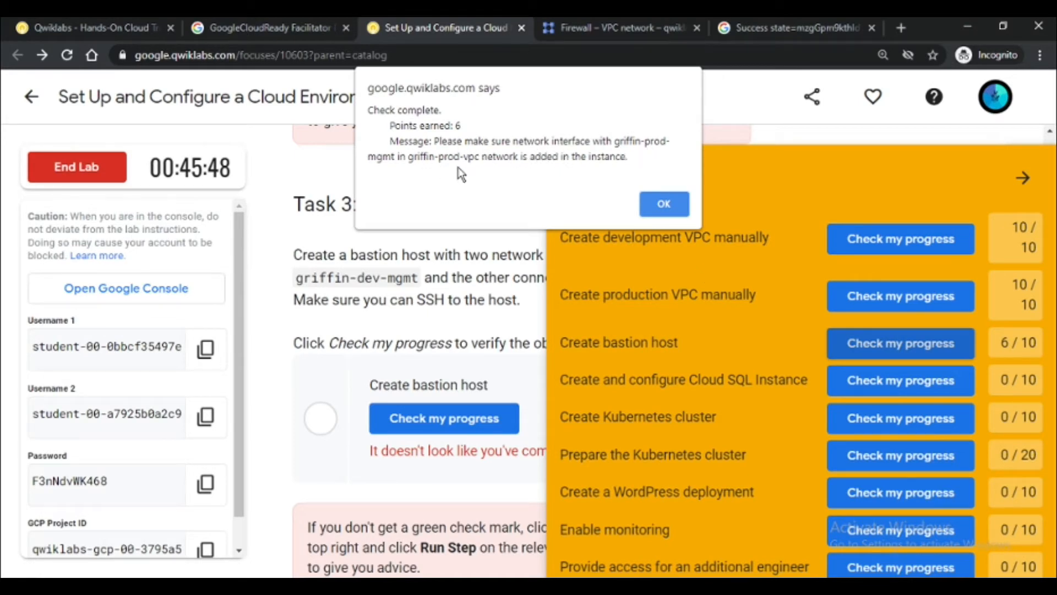
click(654, 204)
Step: Return to the Google Cloud console and open the list of Compute Engine VM instances
click(607, 32)
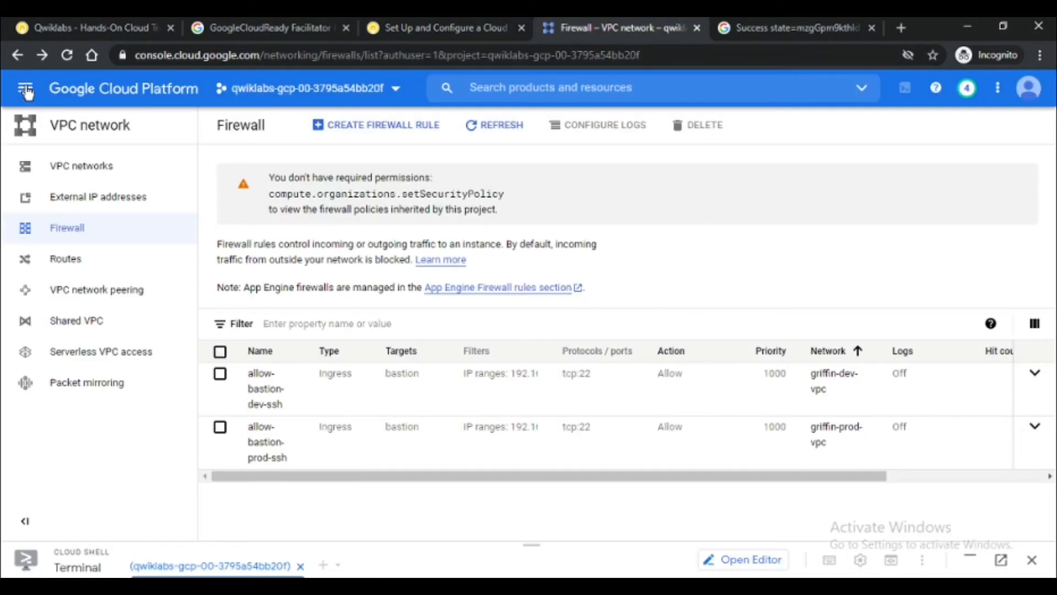
click(25, 89)
mouse_move(130, 435)
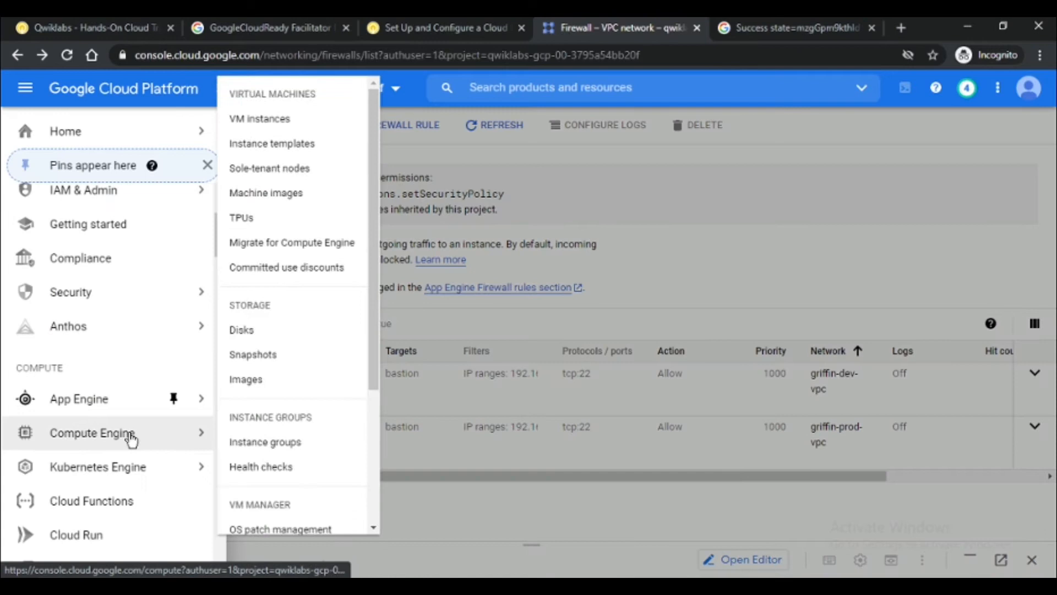
click(285, 121)
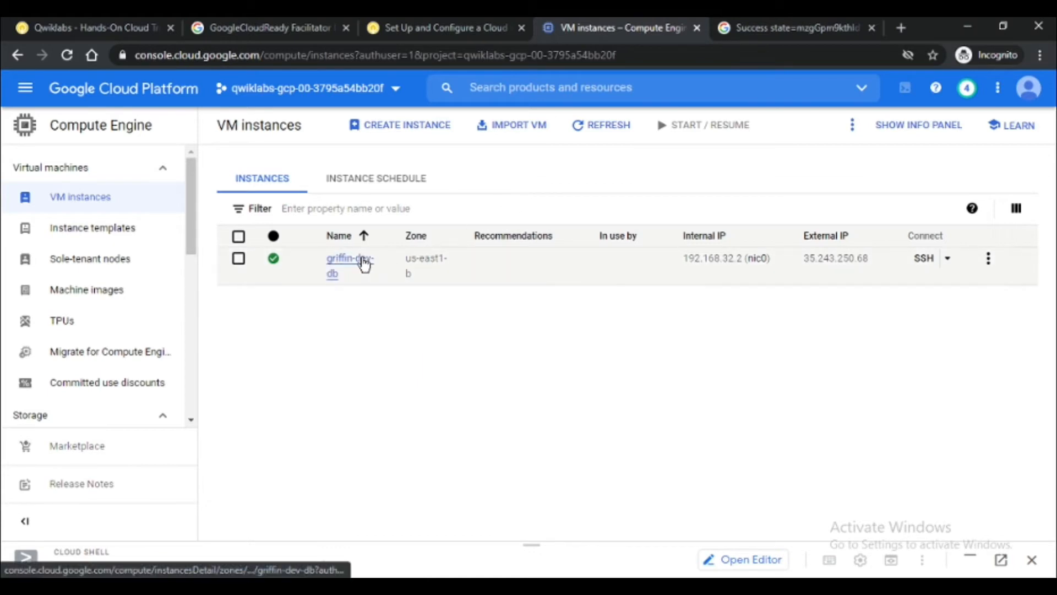
Step: Examine the network interface settings of the griffin-dev-db instance and return to the instance list
click(363, 263)
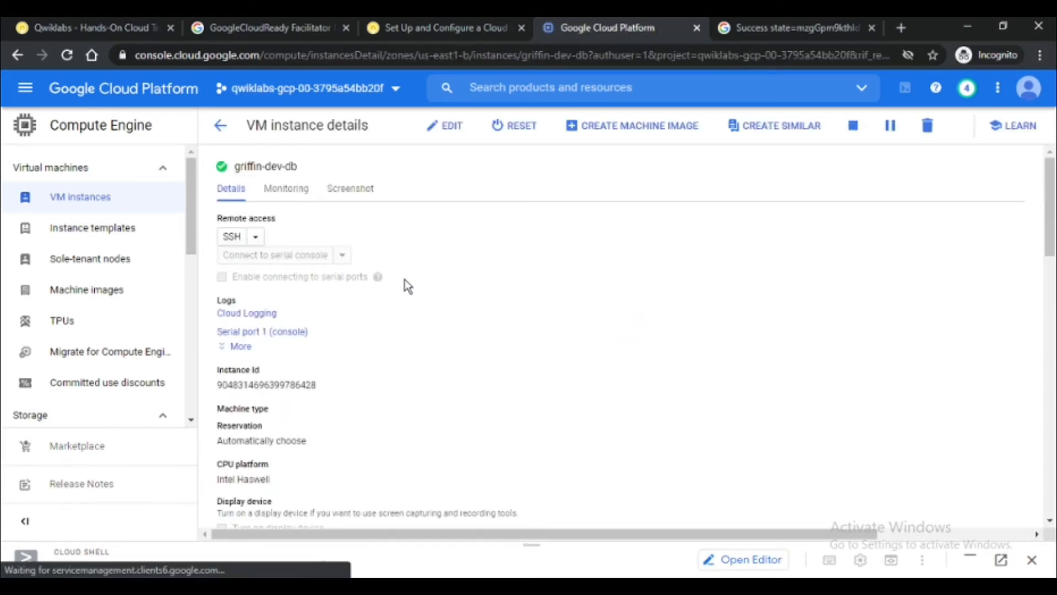
scroll(408, 286, down, 2)
scroll(425, 311, down, 6)
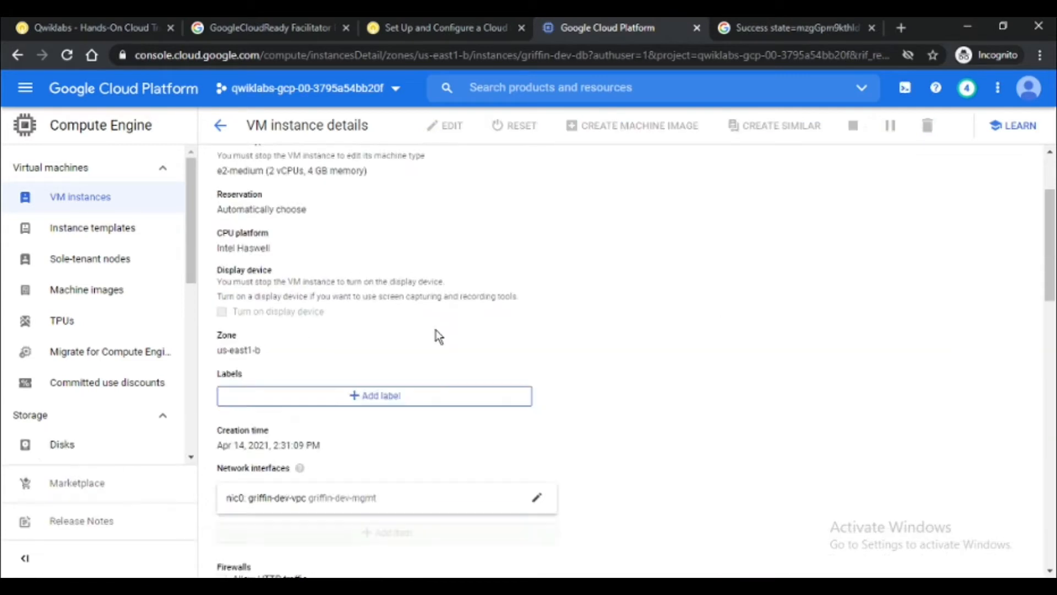
scroll(424, 364, down, 5)
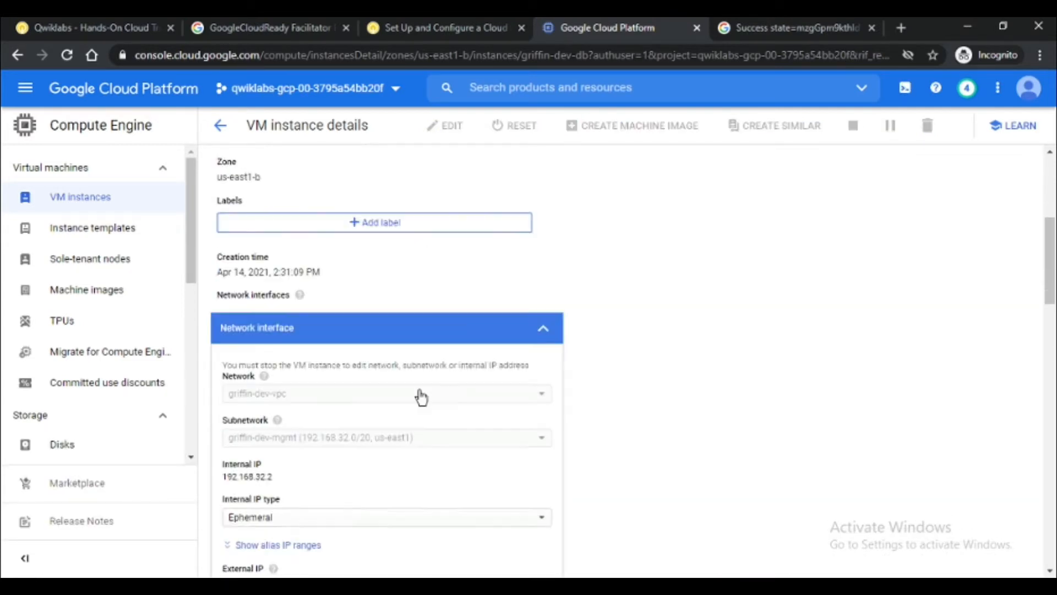
scroll(504, 303, up, 2)
click(221, 126)
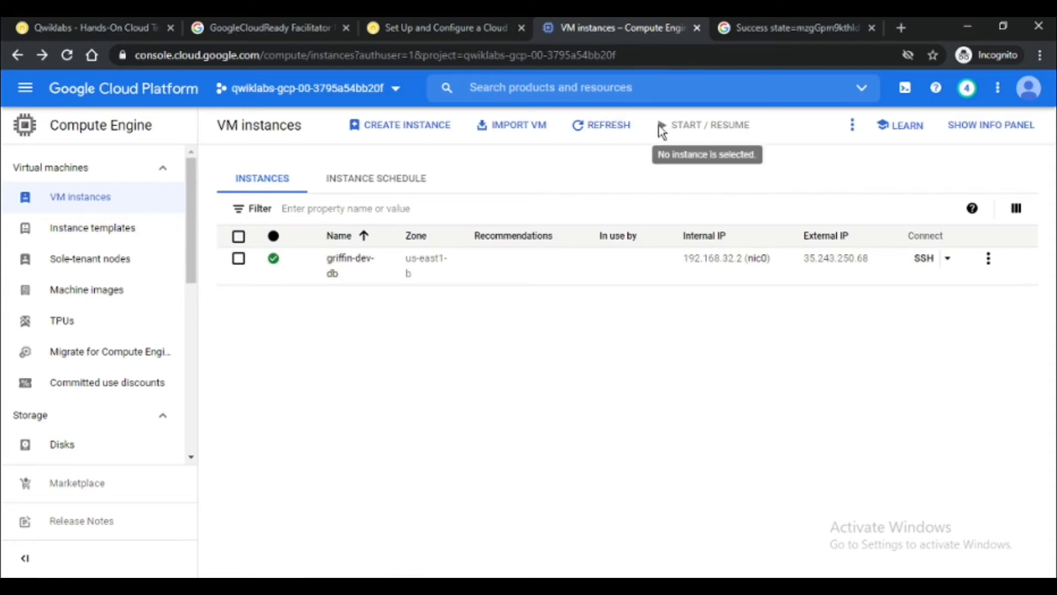
Step: Delete the griffin-dev-db VM instance and confirm the deletion
click(988, 258)
click(914, 378)
click(715, 380)
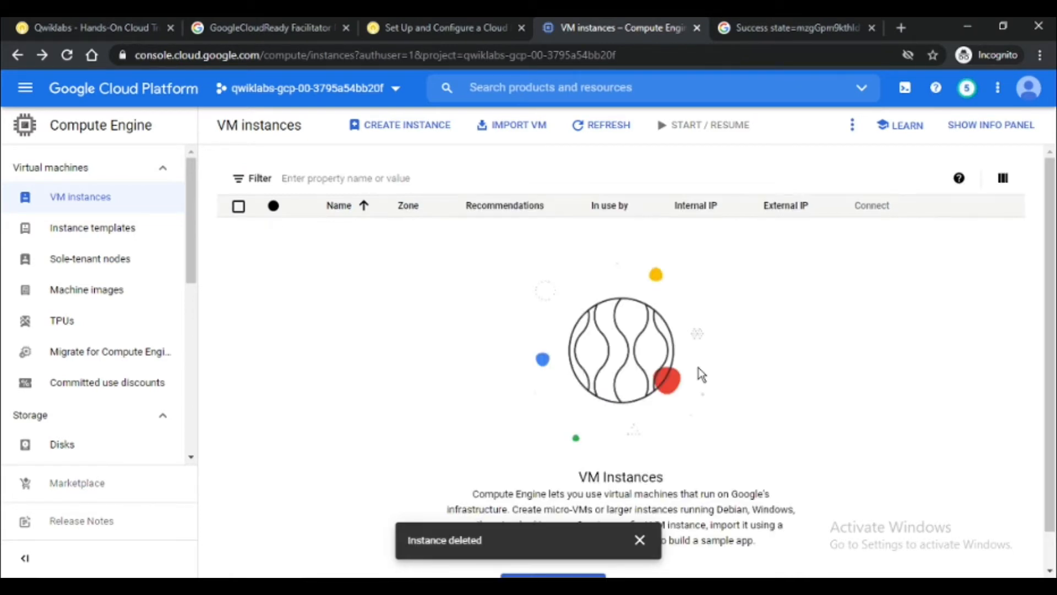
Step: Start a new VM instance and name it griffin-dev-db, copied from the notes
click(421, 131)
key(alt+Tab)
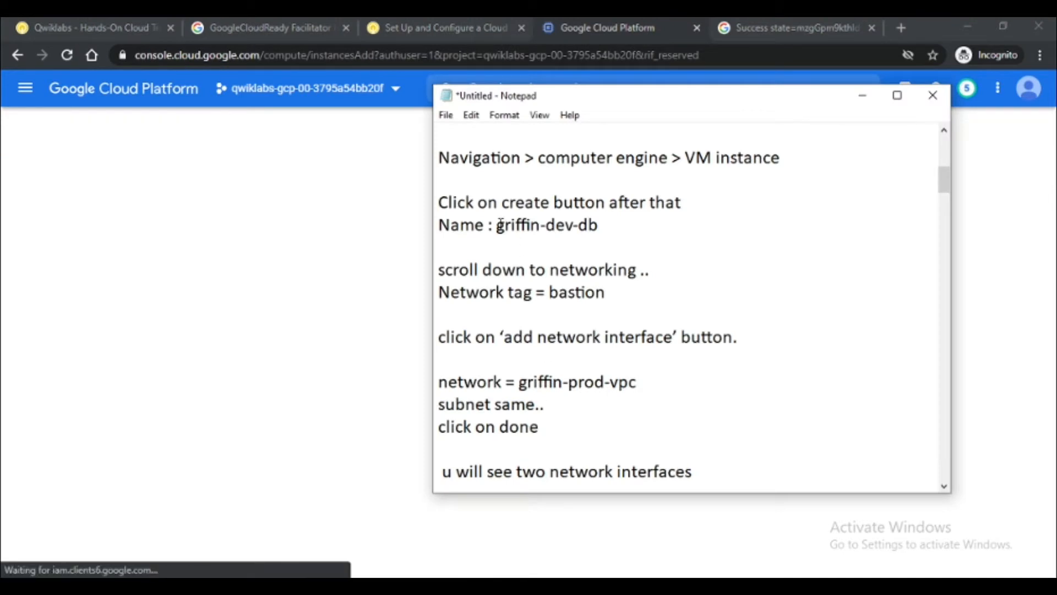
drag(499, 224, 602, 225)
key(ctrl+c)
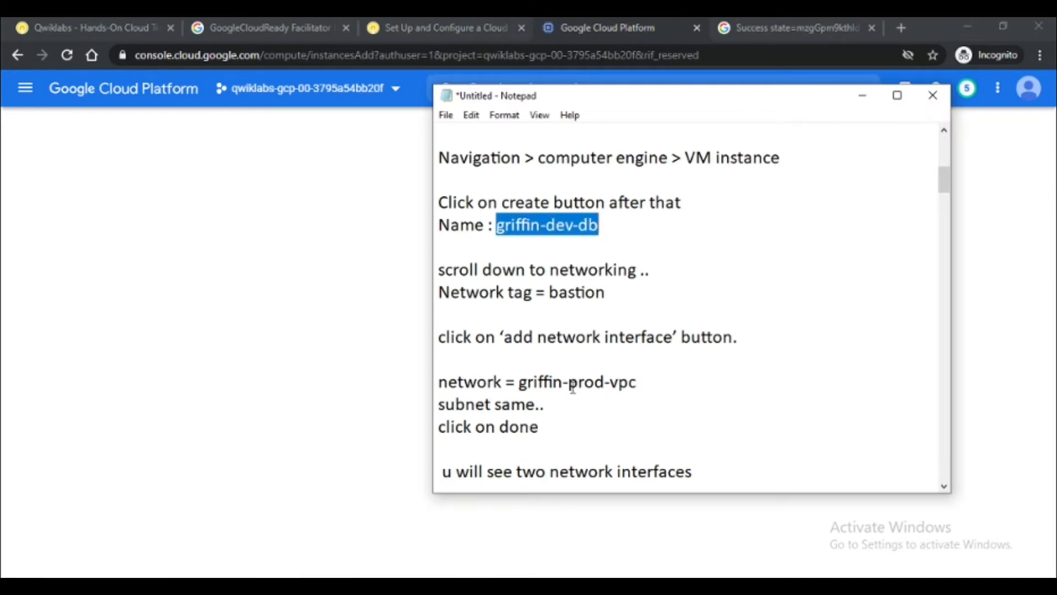
triple_click(356, 195)
key(ctrl+v)
Step: Add the network tag bastion, copied from the notes, in the new instance's networking settings
scroll(422, 326, down, 7)
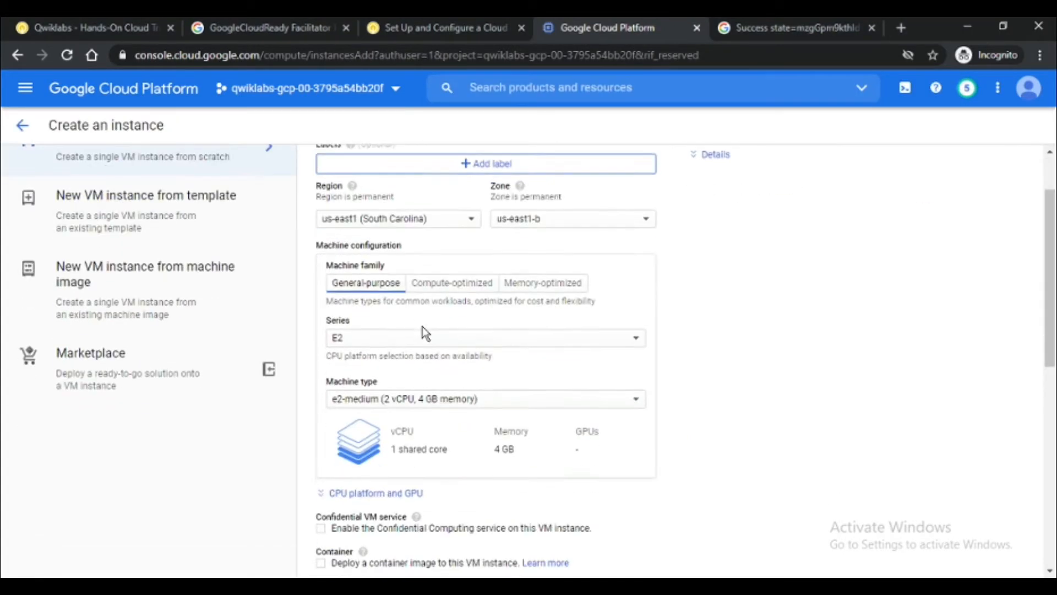
scroll(430, 385, down, 4)
click(461, 420)
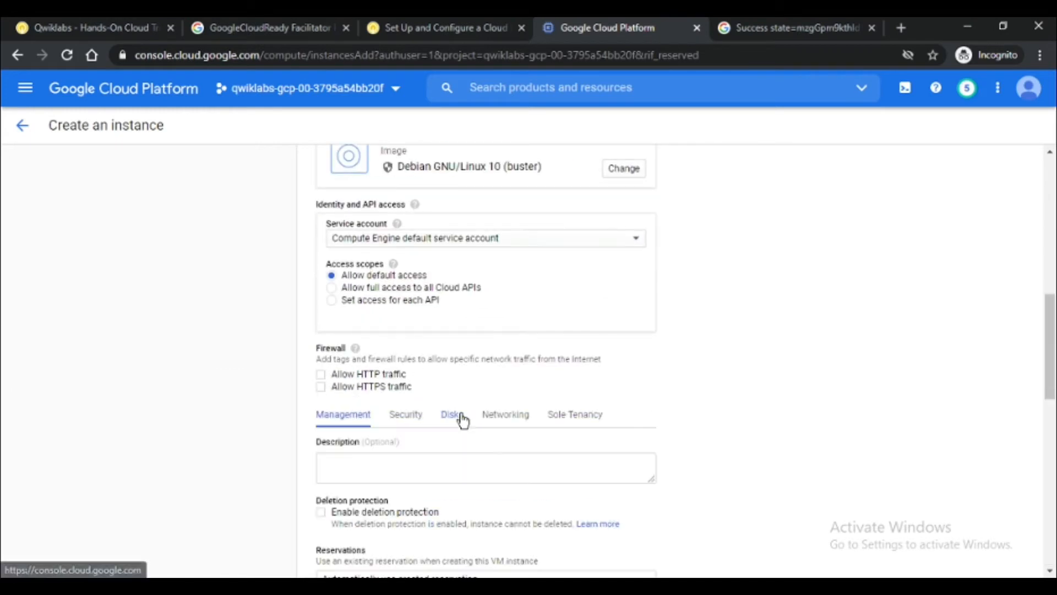
click(508, 415)
scroll(462, 330, down, 5)
scroll(422, 265, up, 1)
key(alt+Tab)
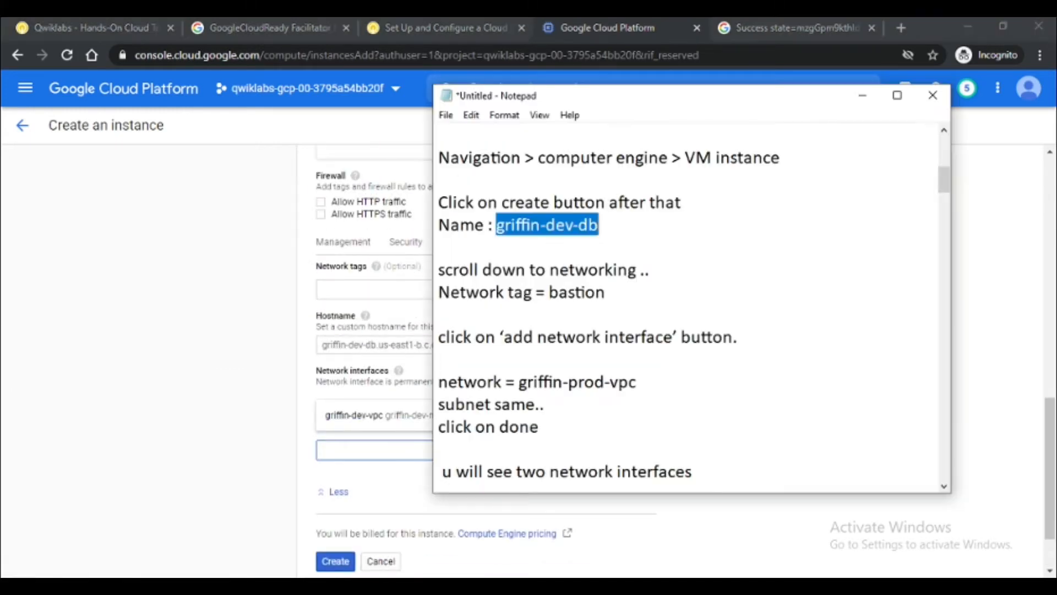
drag(549, 292, 622, 290)
key(ctrl+c)
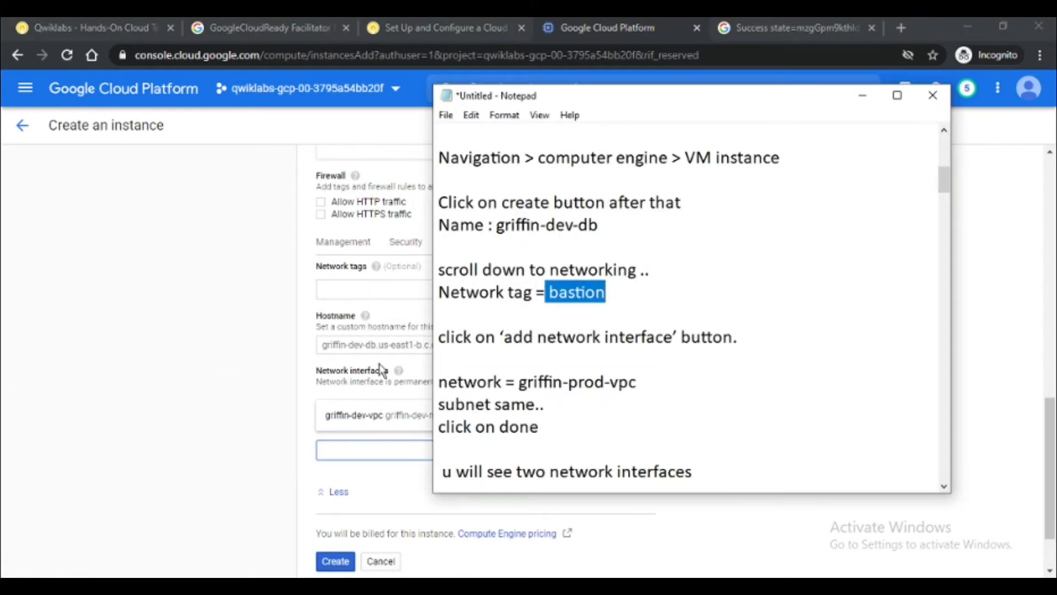
click(386, 288)
key(ctrl+v)
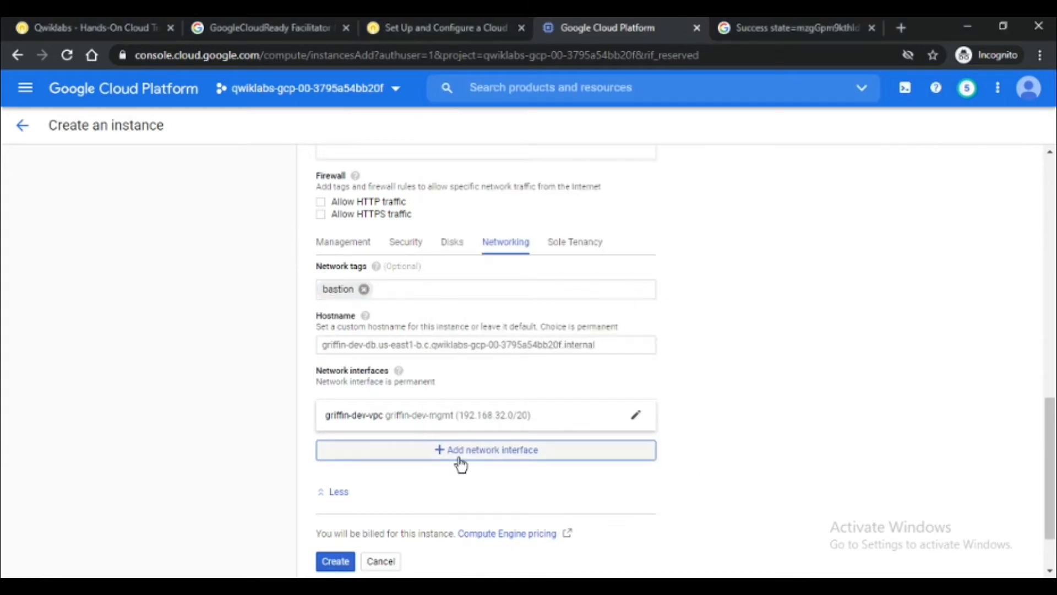
Step: Add a second network interface on griffin-prod-vpc with subnetwork griffin-prod-mgmt, and create the instance
click(461, 462)
scroll(492, 368, down, 7)
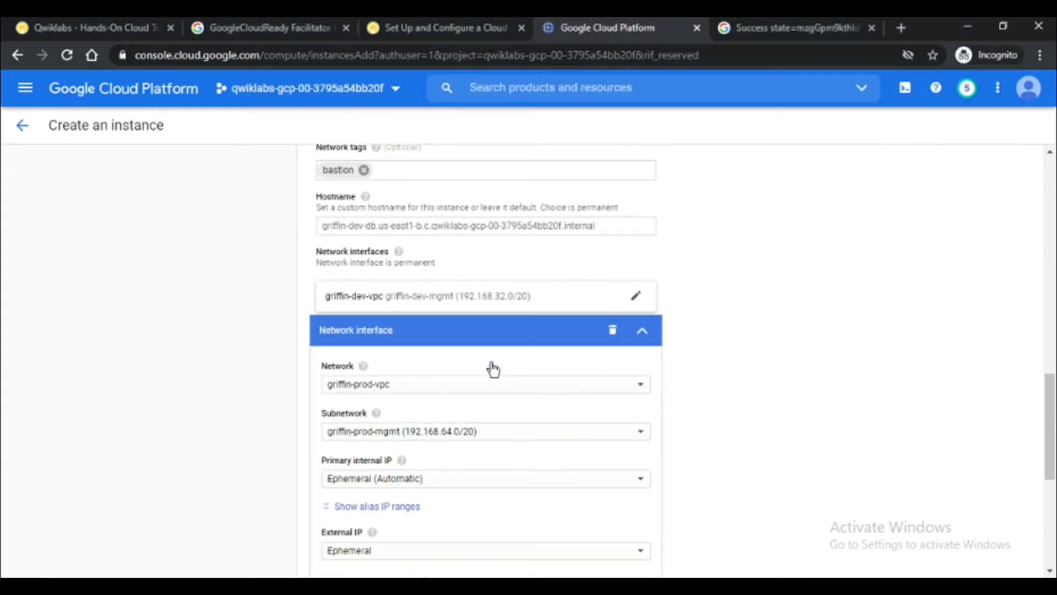
key(alt+Tab)
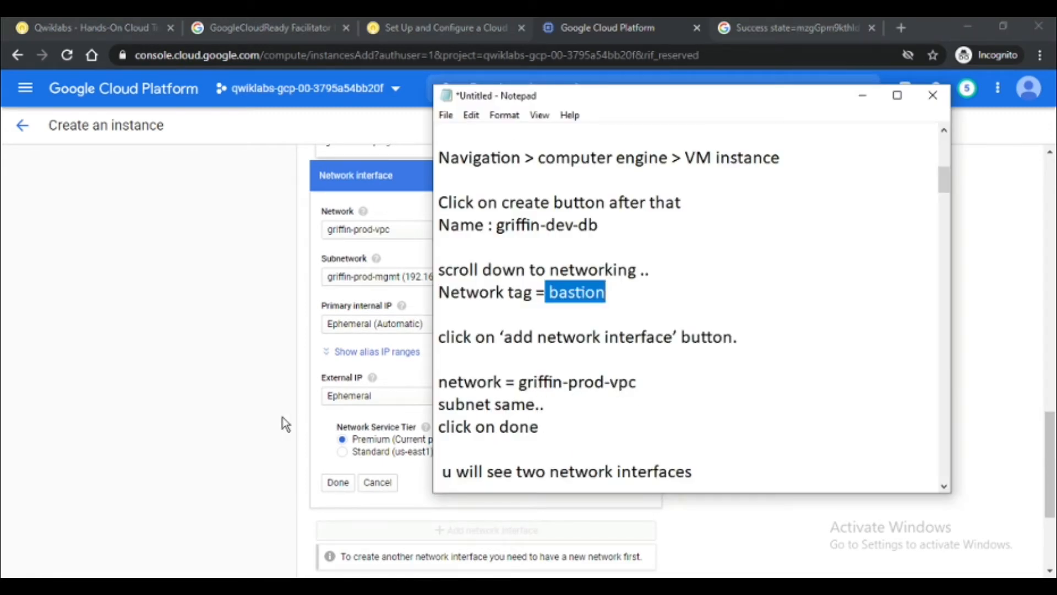
click(264, 417)
scroll(429, 266, down, 1)
scroll(386, 309, up, 2)
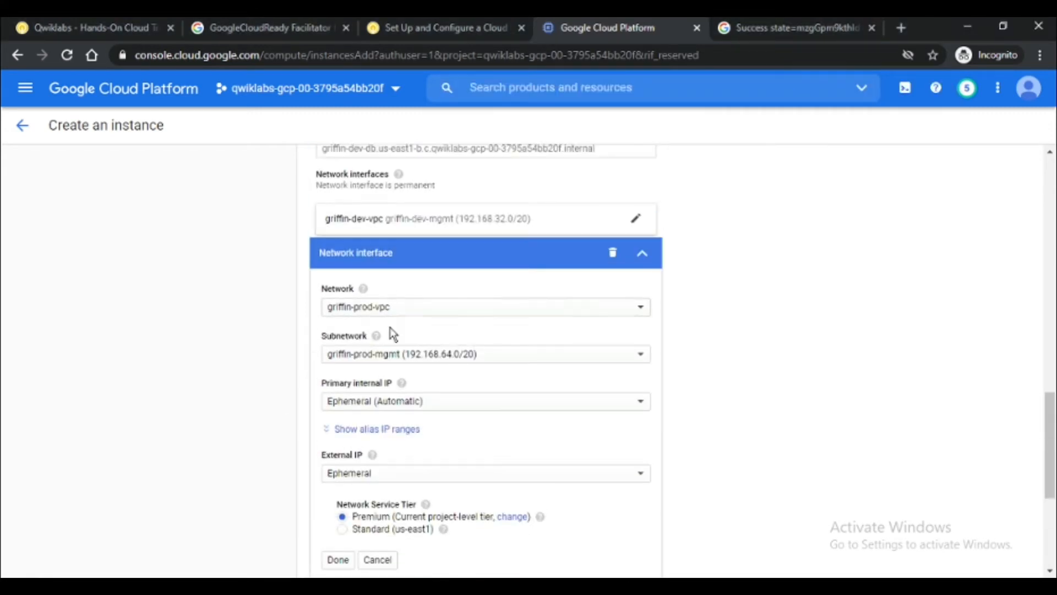
click(338, 560)
click(344, 486)
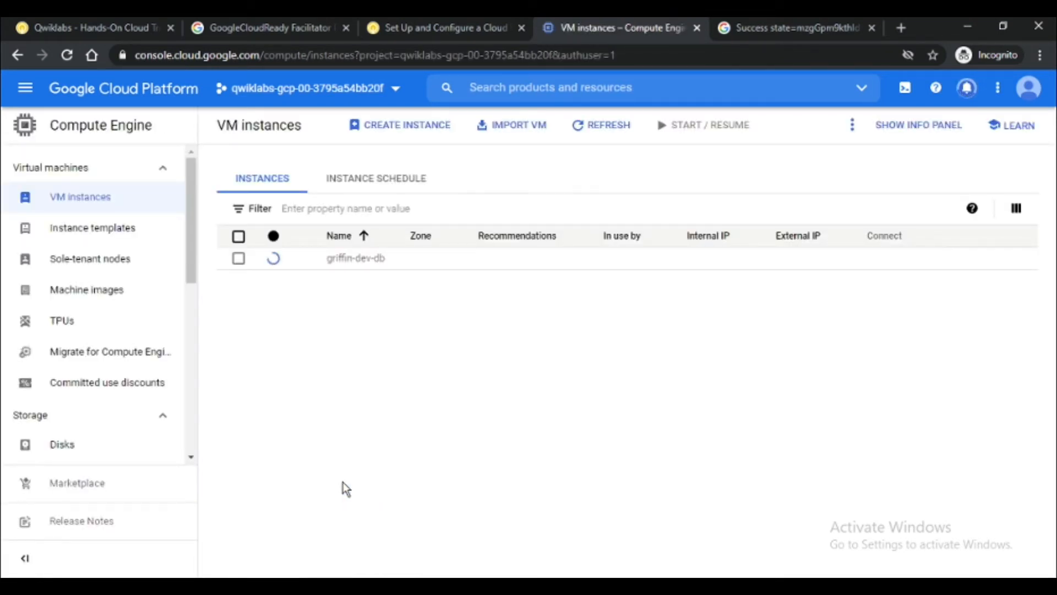
Step: Check the lab progress for the Create bastion host checkpoint, dismiss the result, and collapse the checkpoint list
click(25, 88)
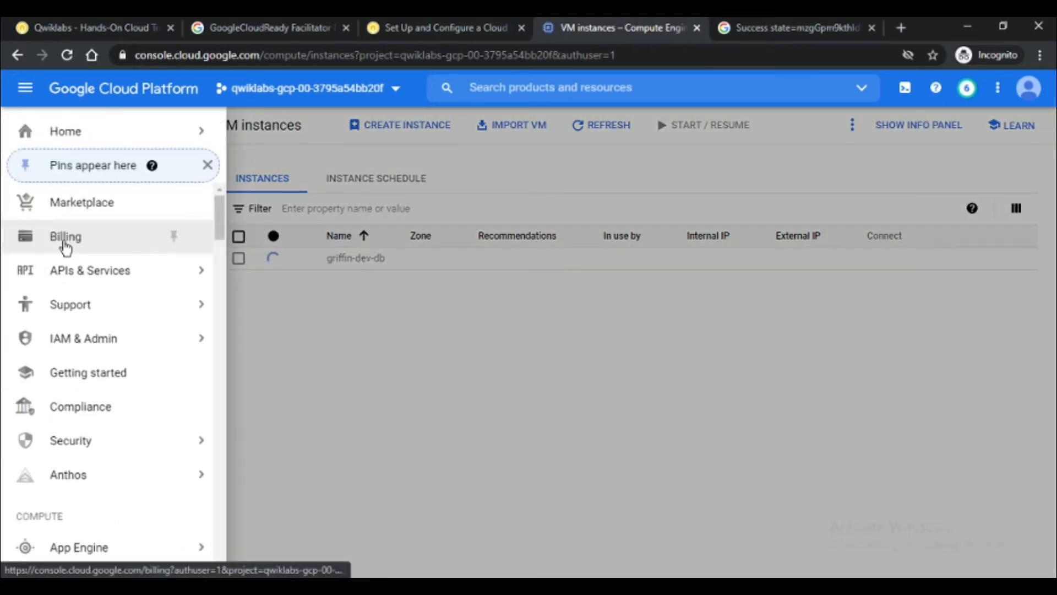
scroll(65, 248, down, 10)
click(448, 27)
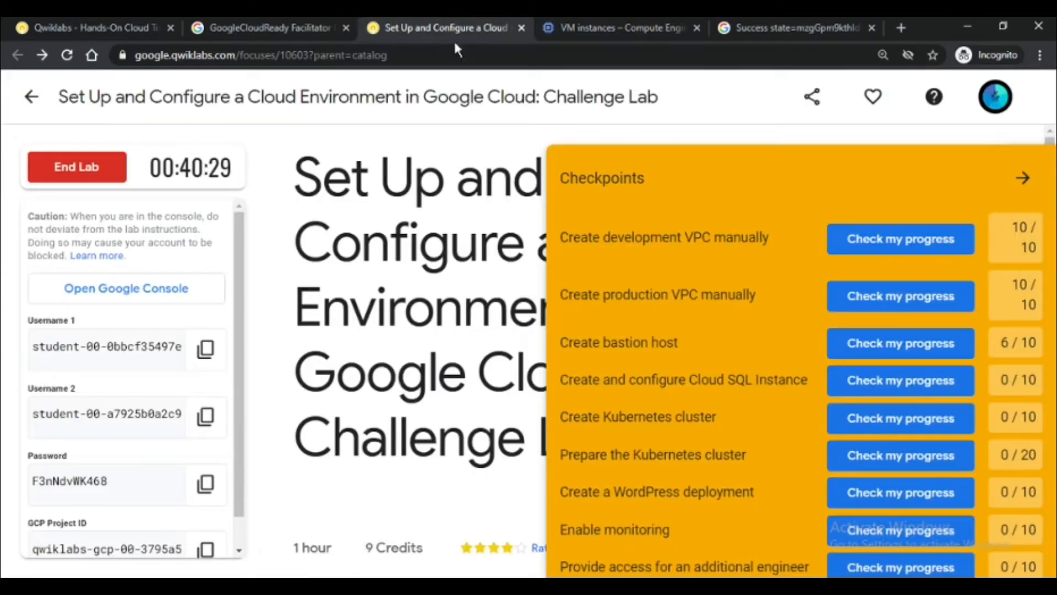
click(901, 343)
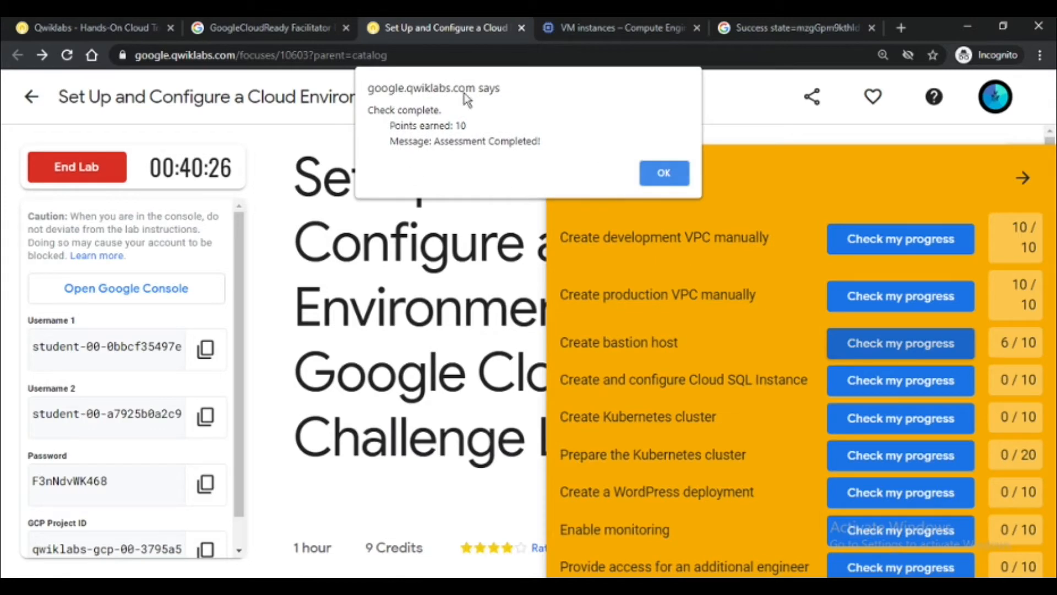
click(664, 173)
click(1023, 177)
Step: Verify the Create bastion host objective within the Task 3 instructions and continue to the Task 4 Cloud SQL instructions
scroll(529, 298, down, 6)
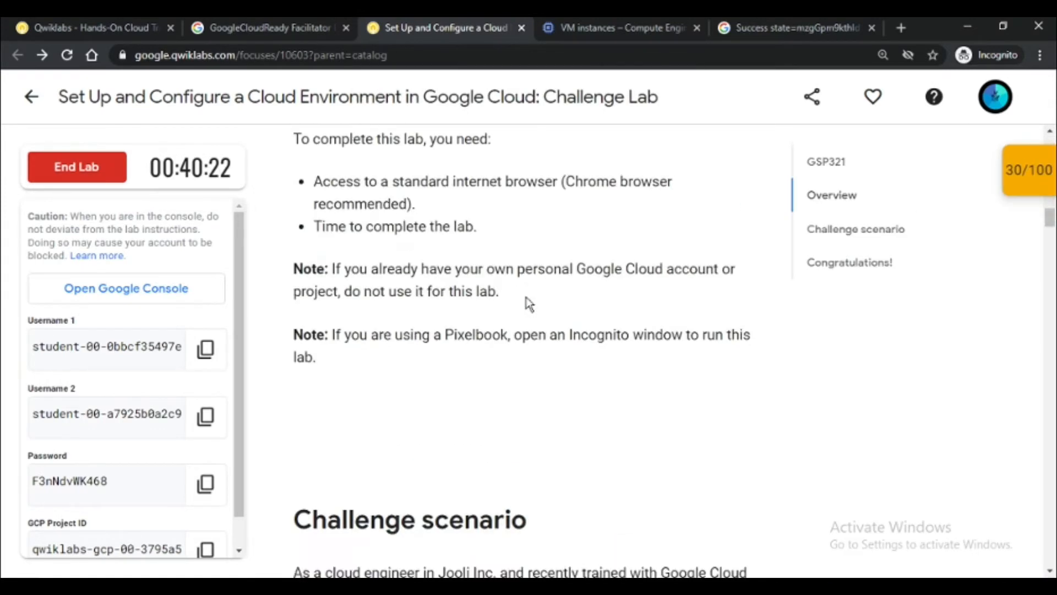
scroll(528, 304, down, 15)
click(496, 311)
scroll(485, 358, down, 5)
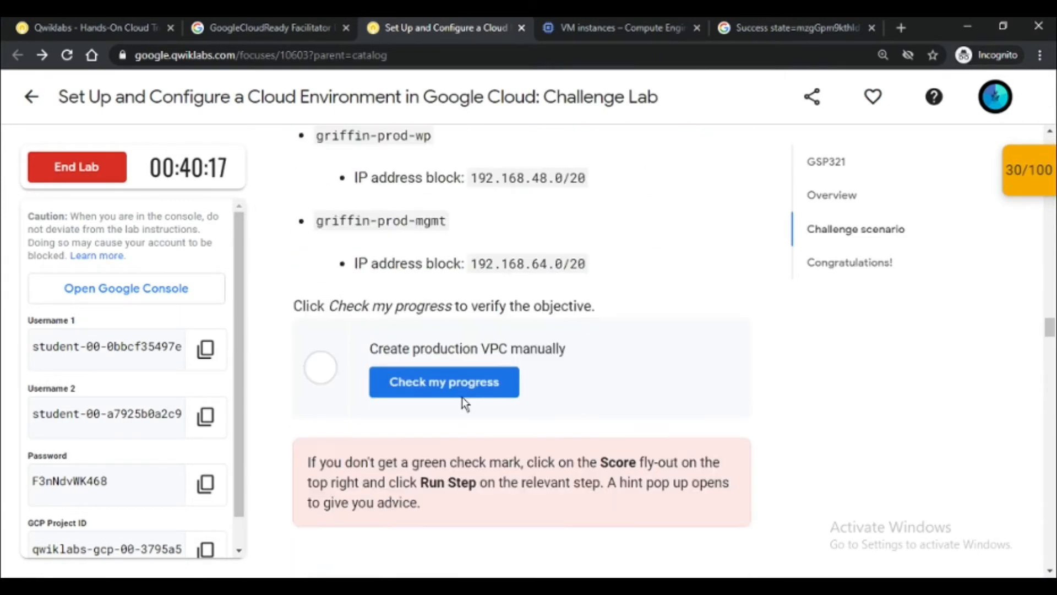
scroll(461, 396, down, 4)
scroll(462, 396, up, 4)
scroll(461, 386, down, 8)
click(497, 345)
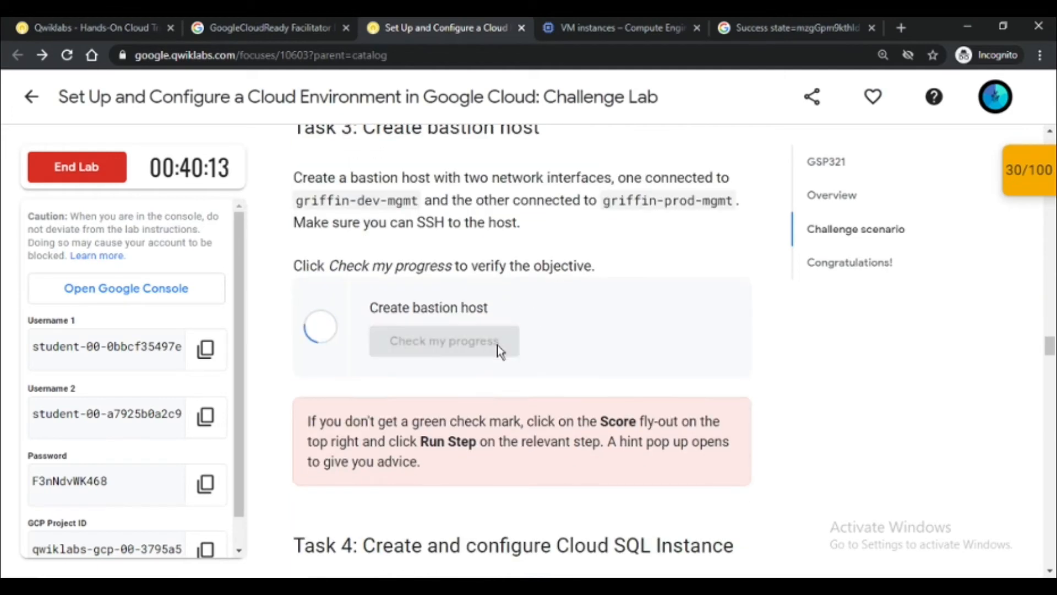
scroll(498, 345, down, 4)
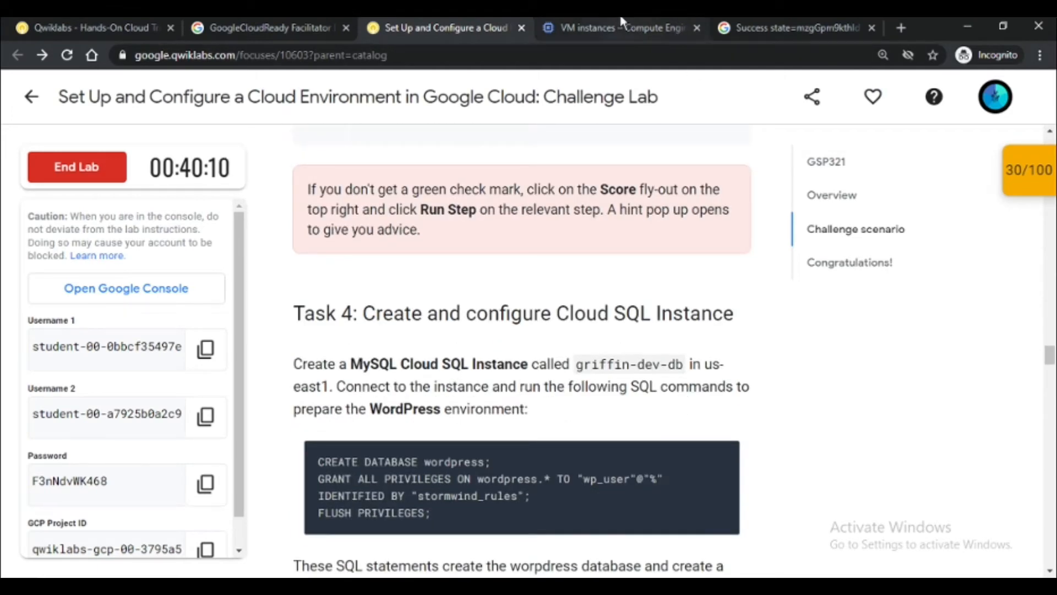
Step: Return to the cloud console and start creating a Cloud SQL instance with the MySQL engine
click(620, 25)
click(78, 372)
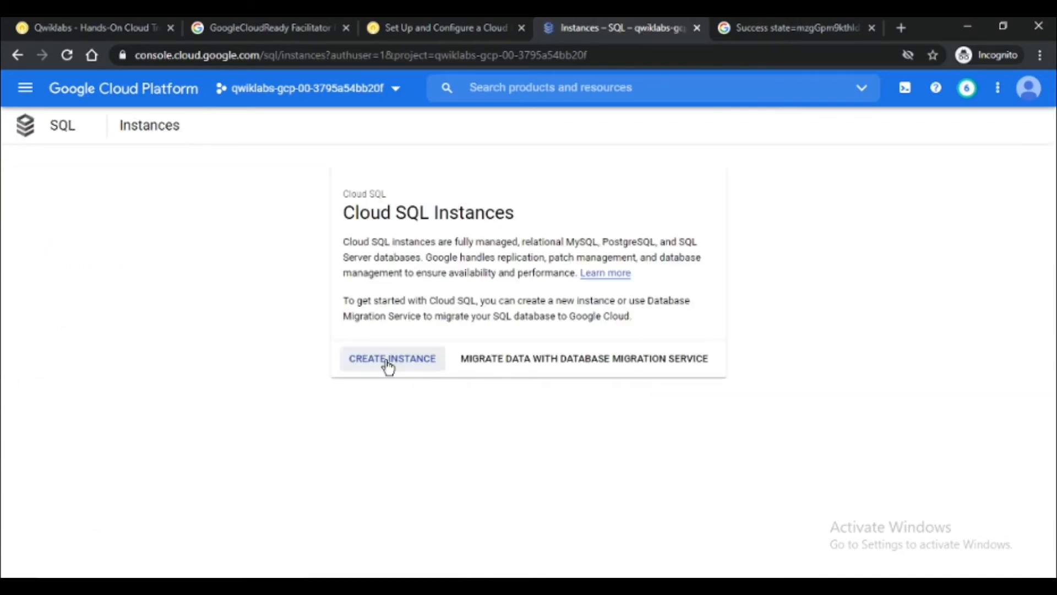
click(389, 366)
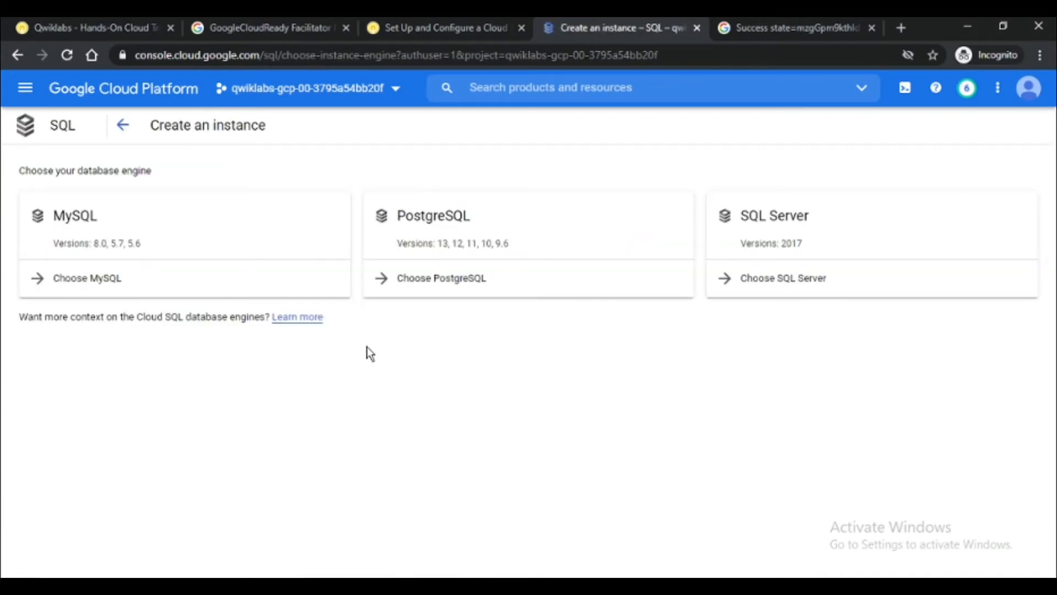
click(108, 287)
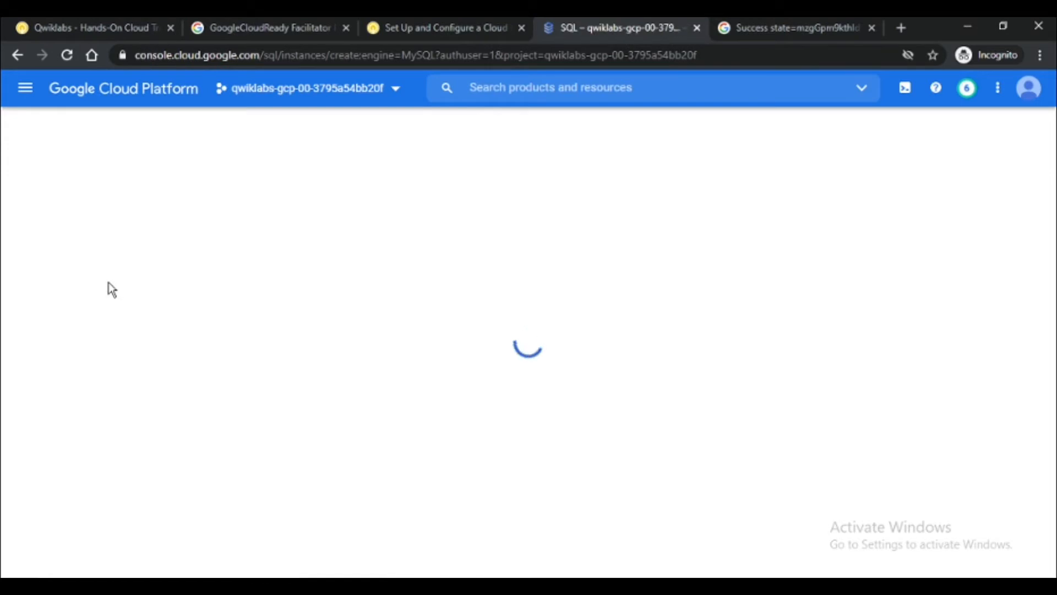
Step: Set the MySQL instance ID to griffin-dev-db, copied from the Task 4 section of the Notepad notes
key(alt+Tab)
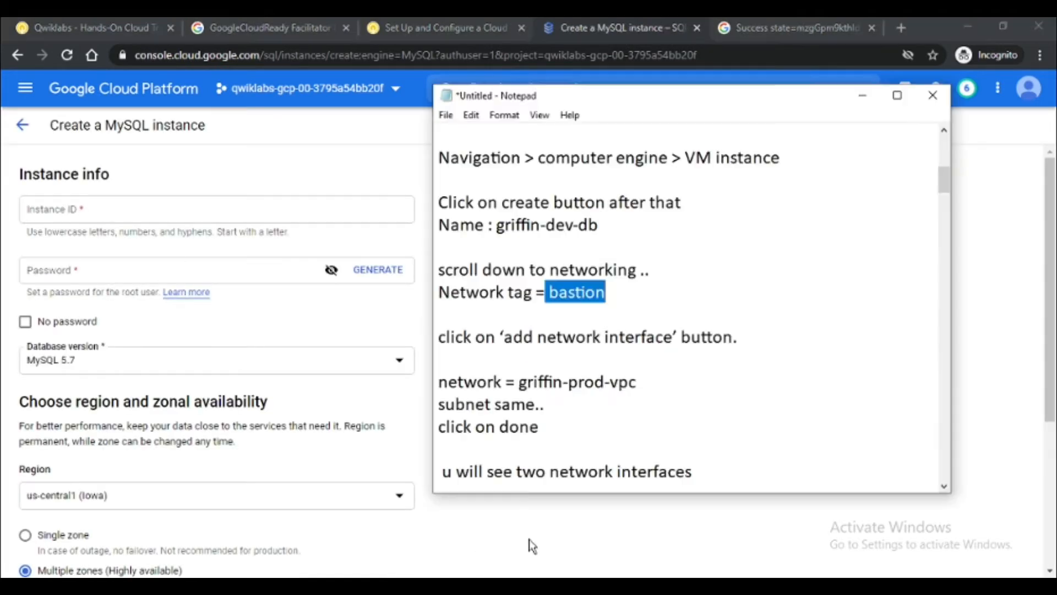
scroll(651, 346, down, 5)
scroll(645, 347, down, 8)
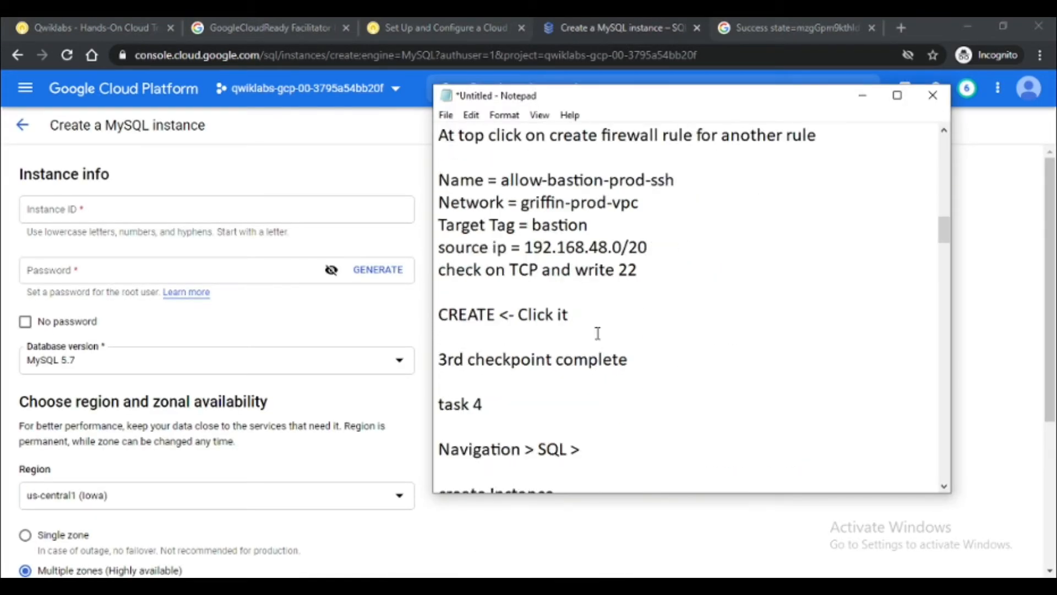
drag(540, 381, 659, 381)
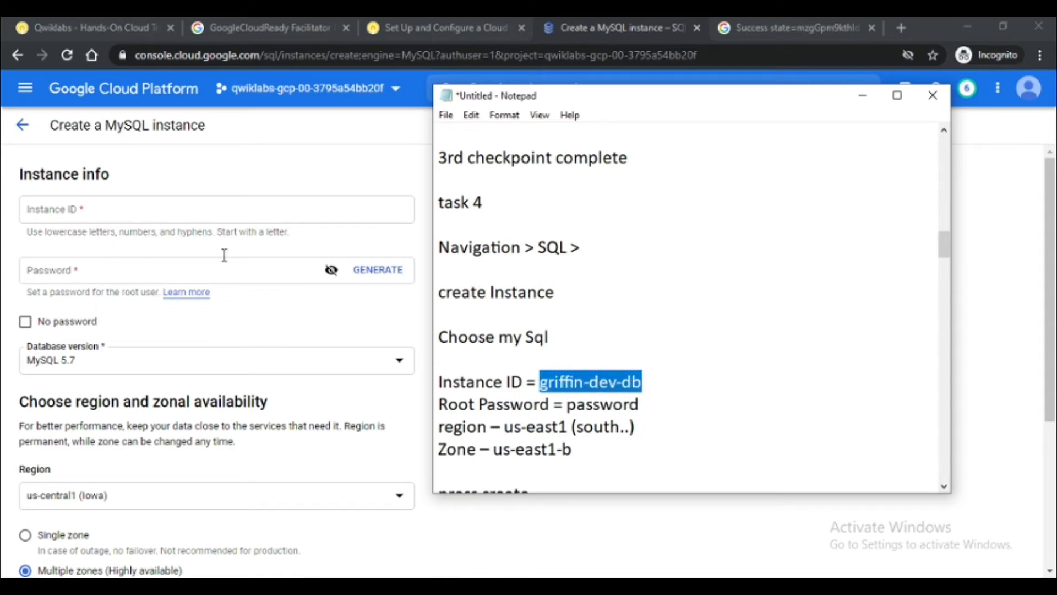
key(ctrl+c)
key(alt+Tab)
click(153, 217)
key(ctrl+v)
Step: Fill in the root user's password for the MySQL instance, copied from the notes
key(alt+Tab)
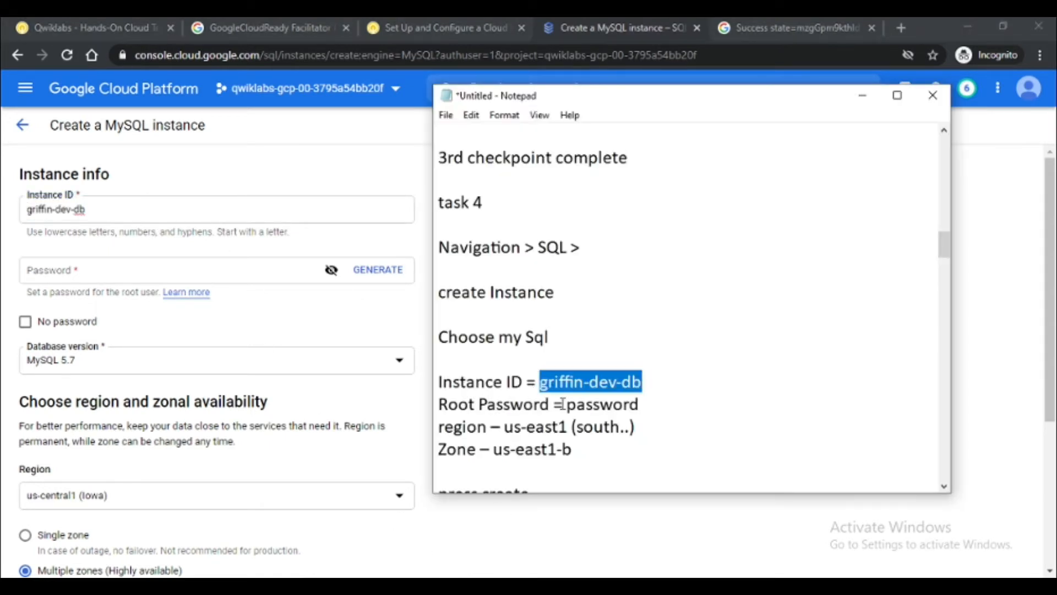
drag(566, 404, 640, 405)
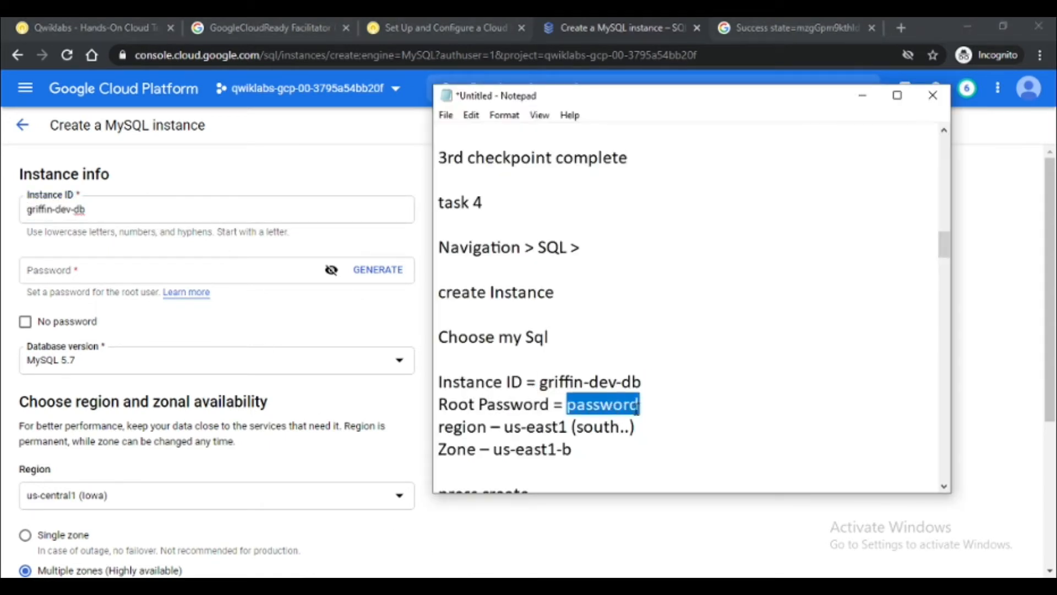
key(ctrl+c)
key(alt+Tab)
click(193, 267)
key(ctrl+v)
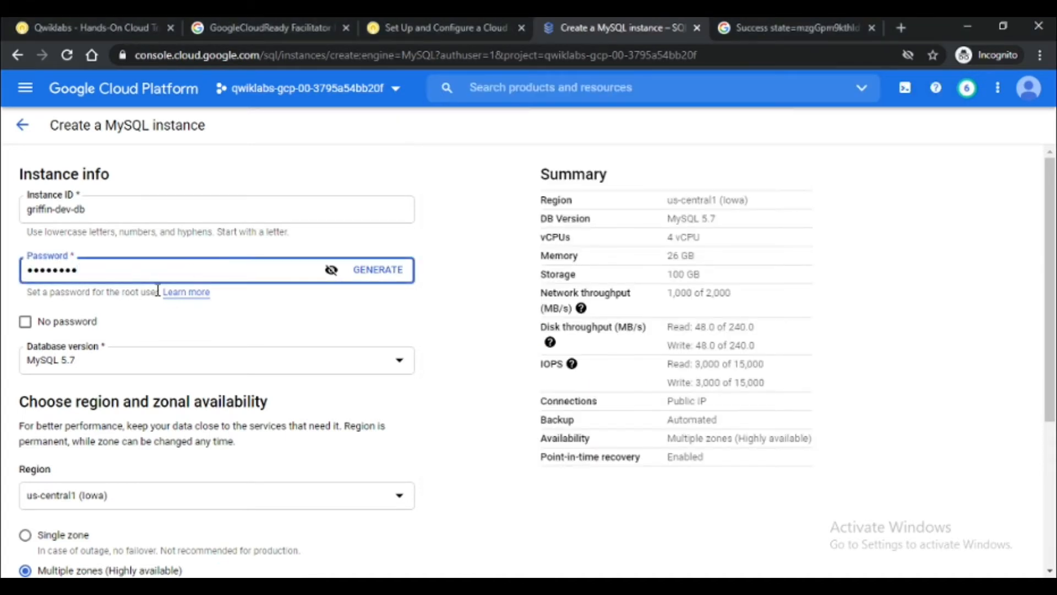
Step: Set the MySQL instance's region to us-east1 (South Carolina) with single zone availability
key(alt+Tab)
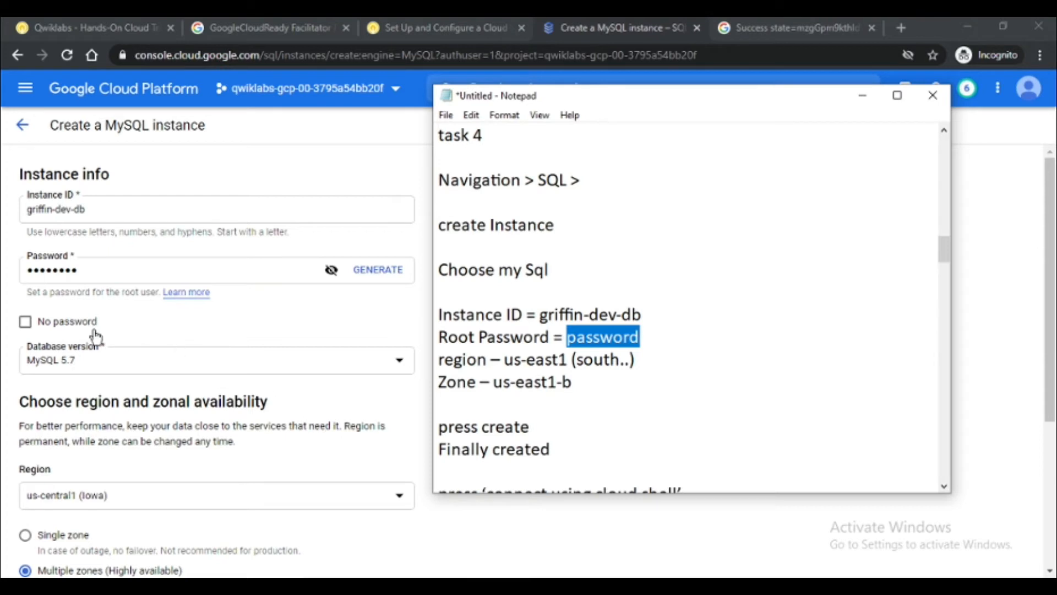
scroll(207, 411, down, 1)
click(207, 414)
click(207, 419)
click(207, 418)
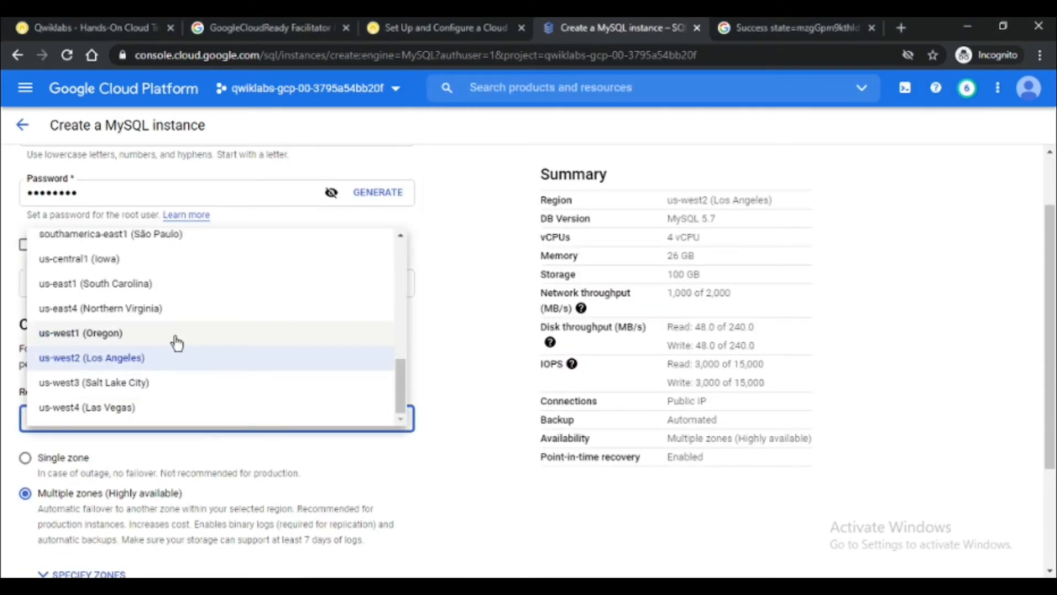
click(163, 290)
click(25, 303)
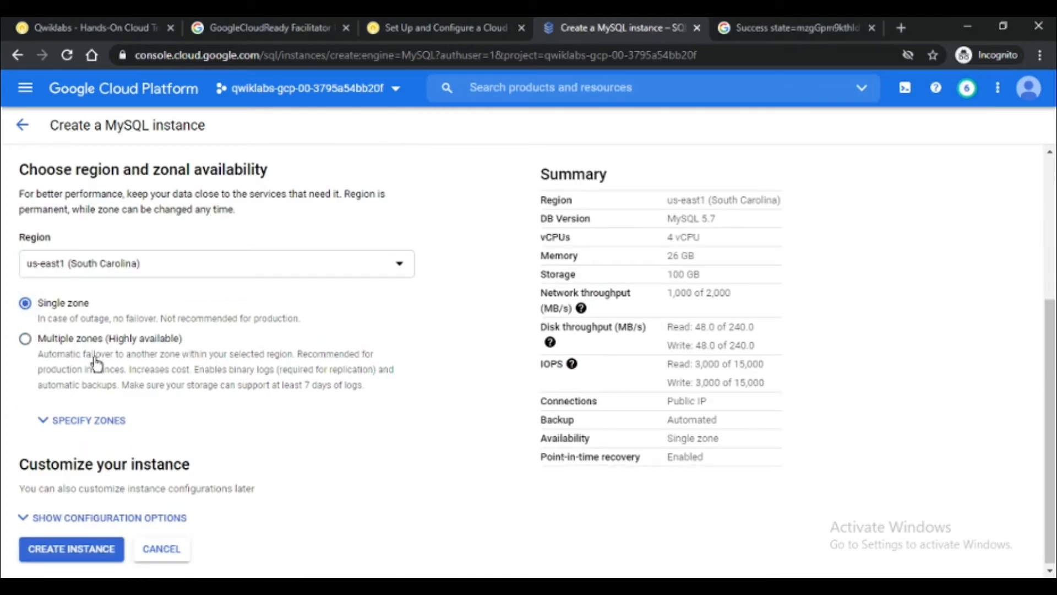
Step: Specify us-east1-b as the primary zone, as given in the notes, and create the MySQL instance
click(88, 422)
scroll(104, 414, down, 1)
click(133, 378)
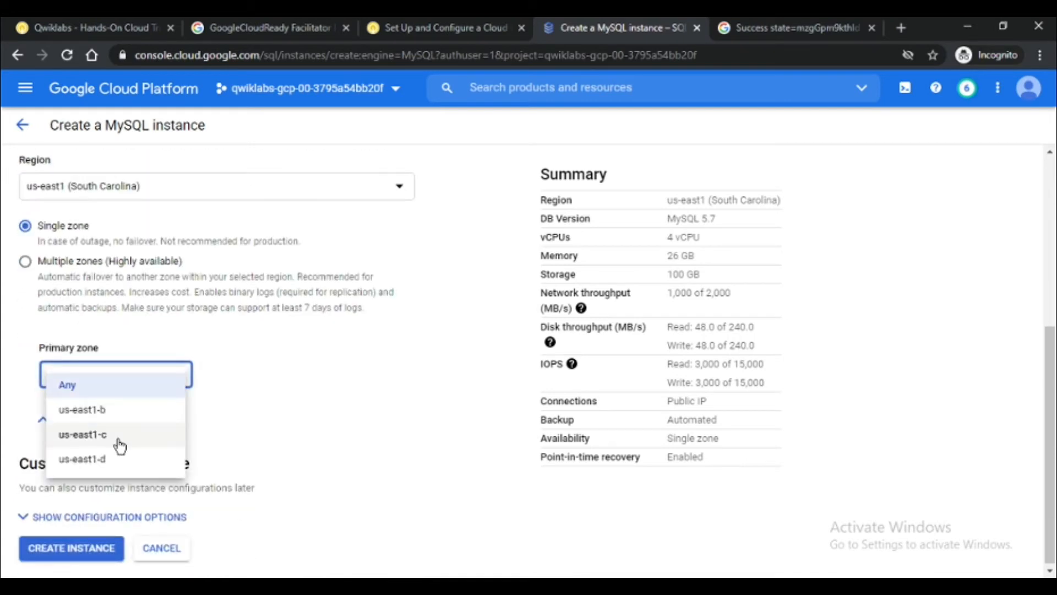
key(alt+Tab)
key(alt+Tab)
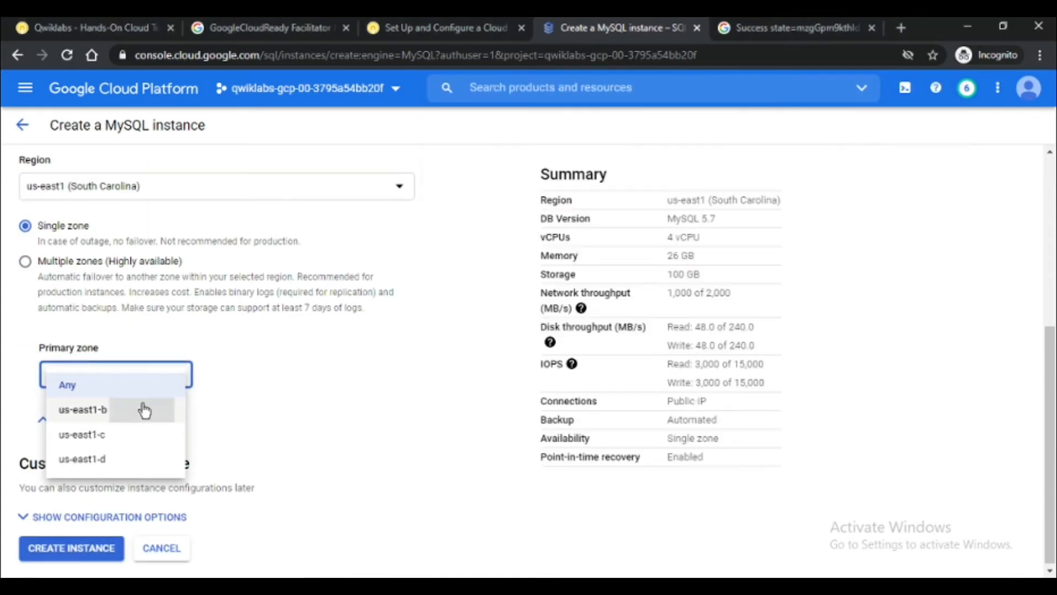
click(141, 410)
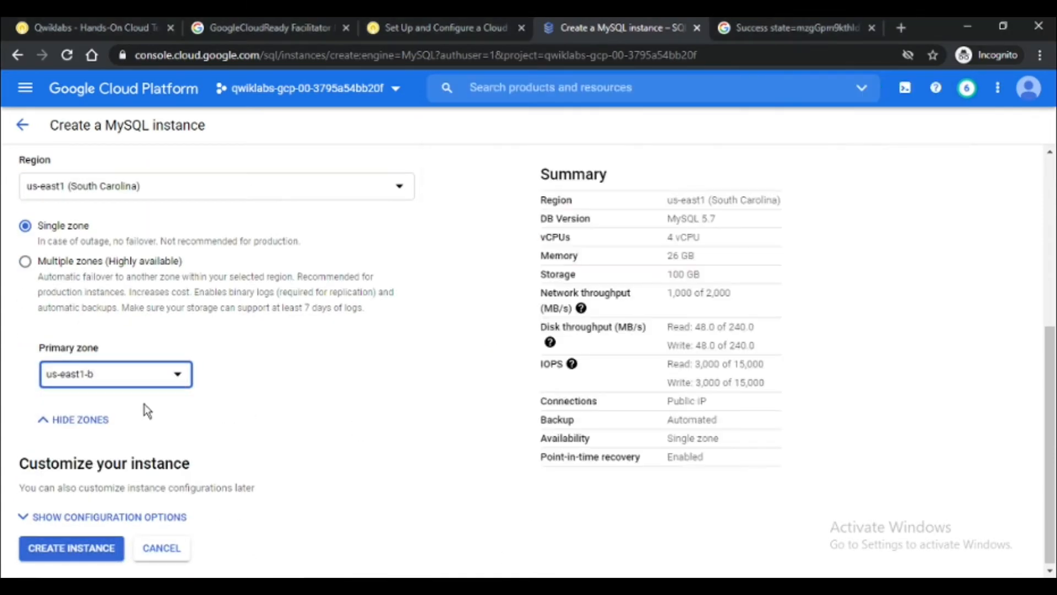
click(90, 548)
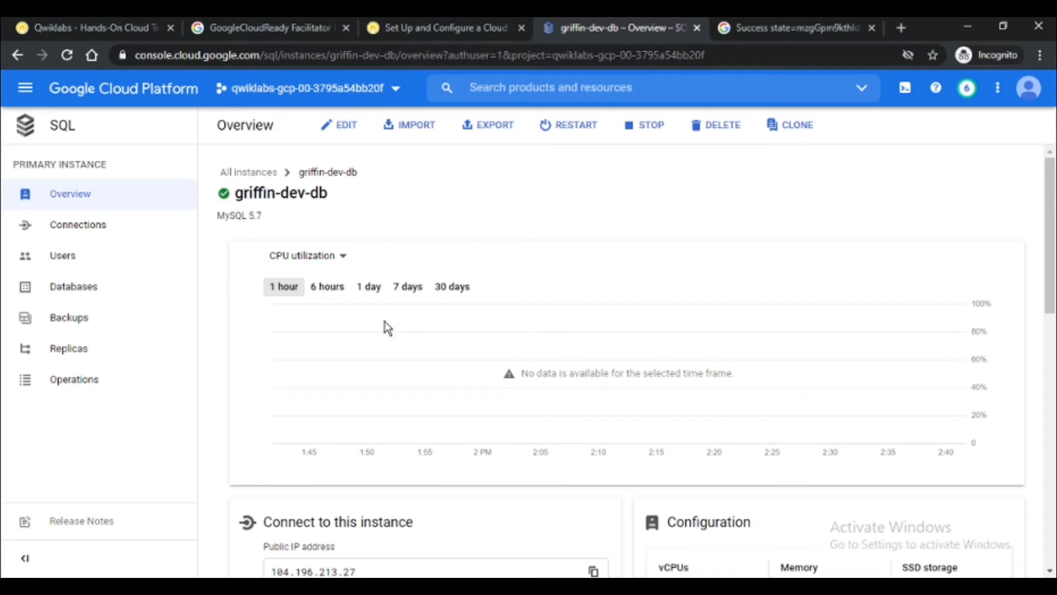
Step: Connect to griffin-dev-db through Cloud Shell with gcloud sql connect griffin-dev-db --user=root --quiet, and enter the root password
scroll(388, 327, down, 5)
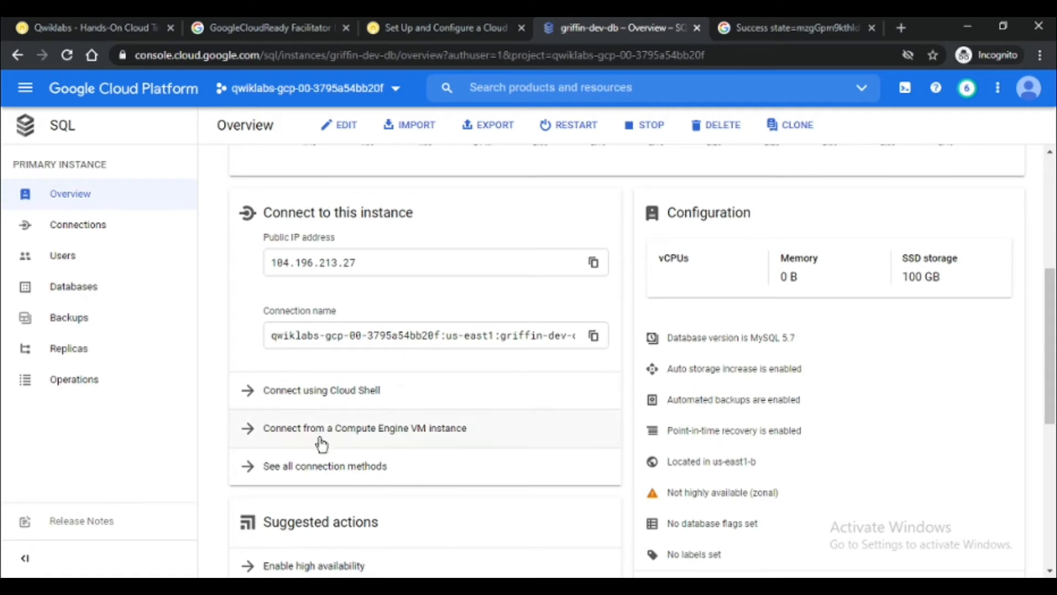
click(371, 391)
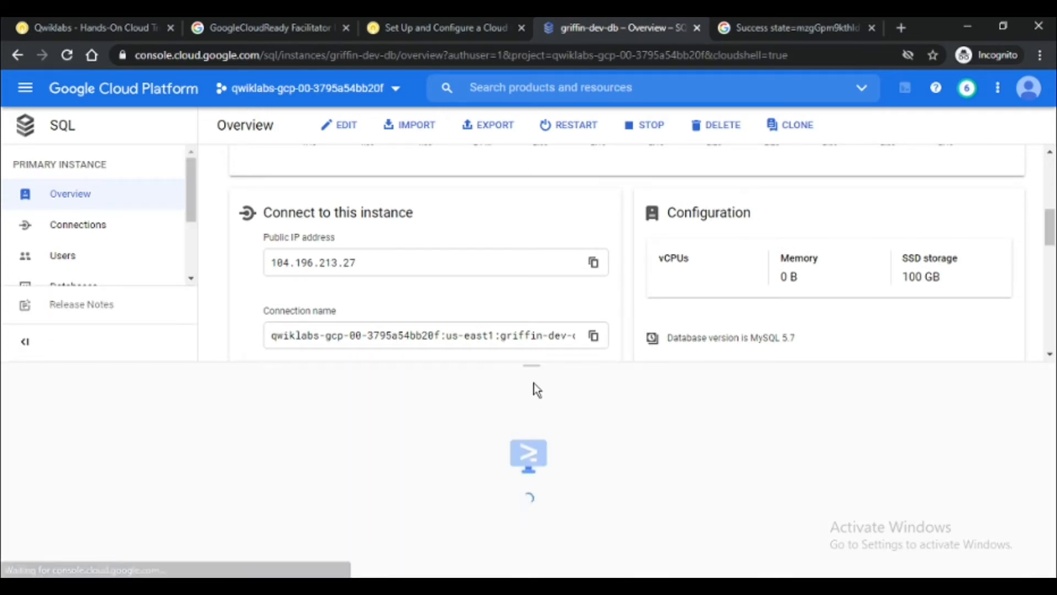
drag(532, 366, 577, 263)
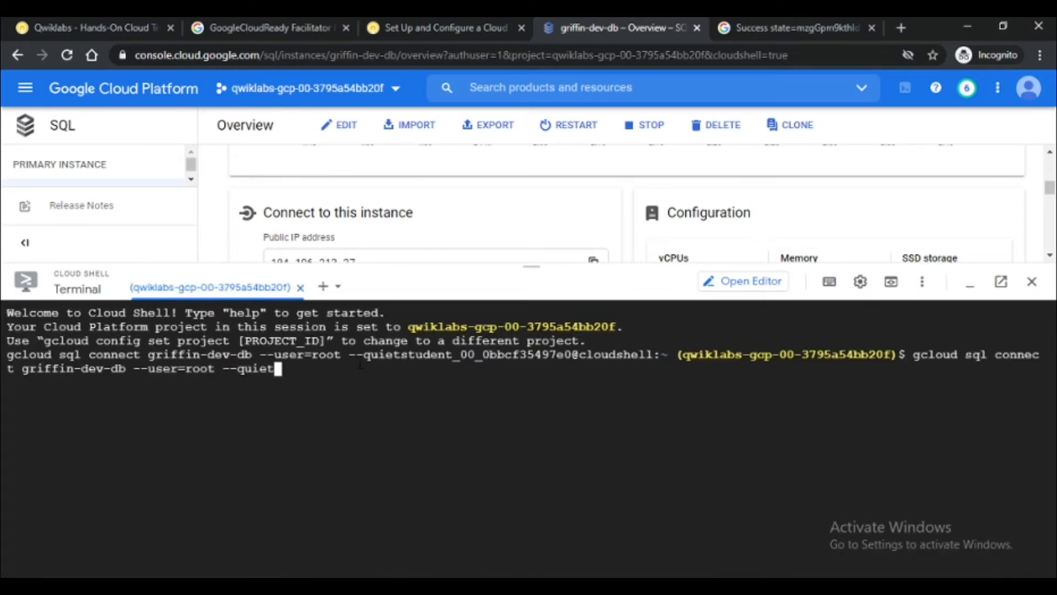
key(Return)
drag(372, 384, 439, 384)
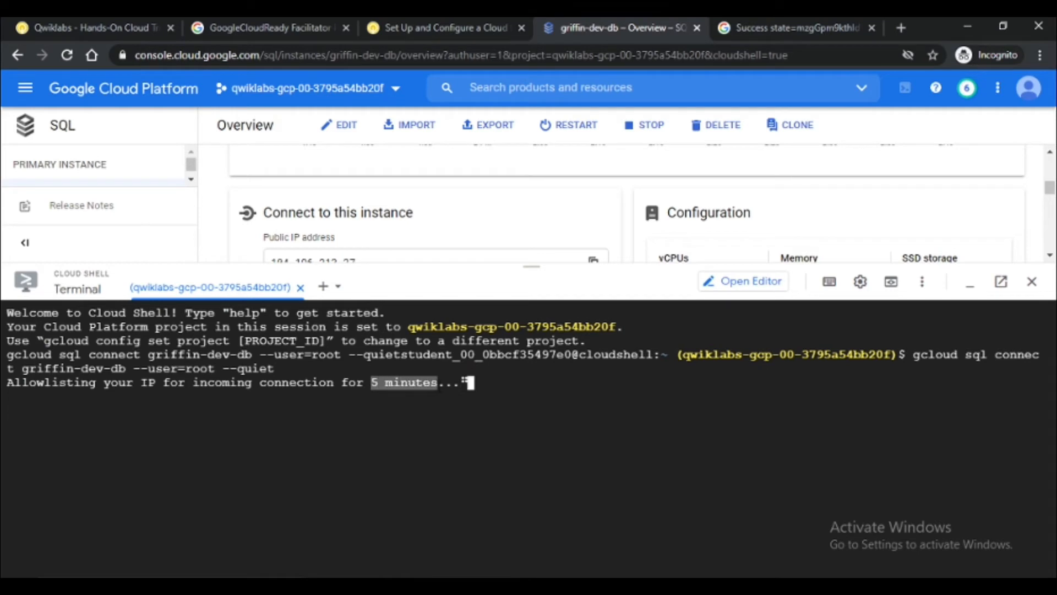
click(454, 416)
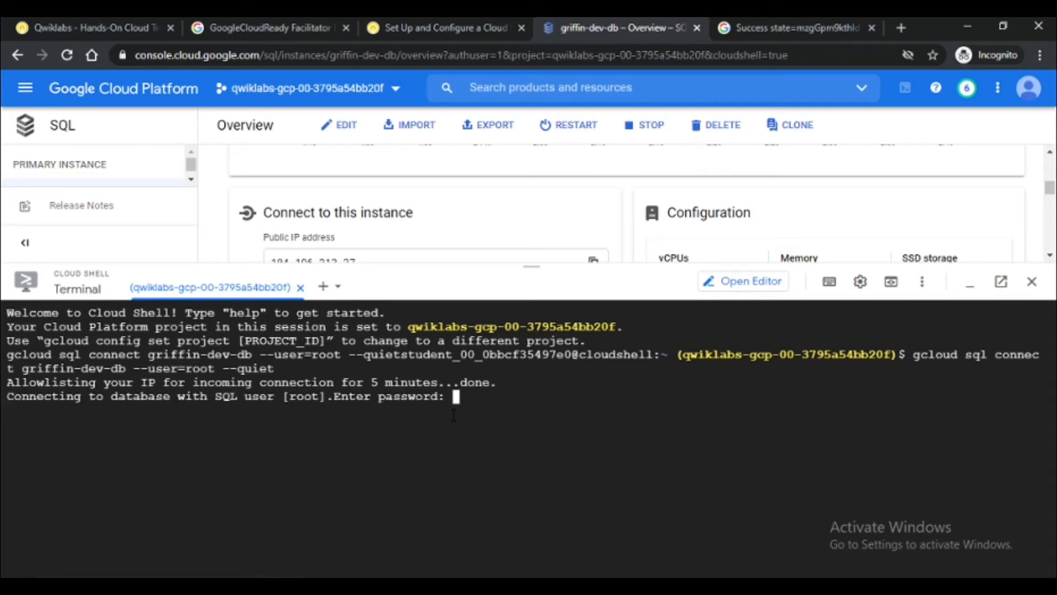
key(Return)
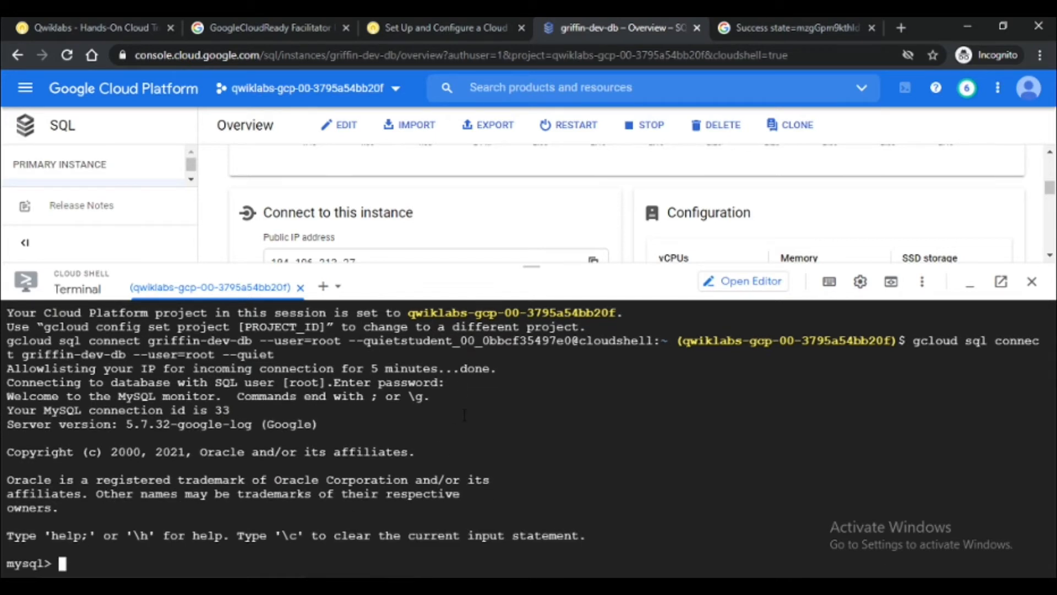
Step: Run the notes' SQL statements that create the wordpress database, grant wp_user privileges with the user password, and flush privileges
key(alt+Tab)
click(612, 333)
scroll(613, 331, down, 5)
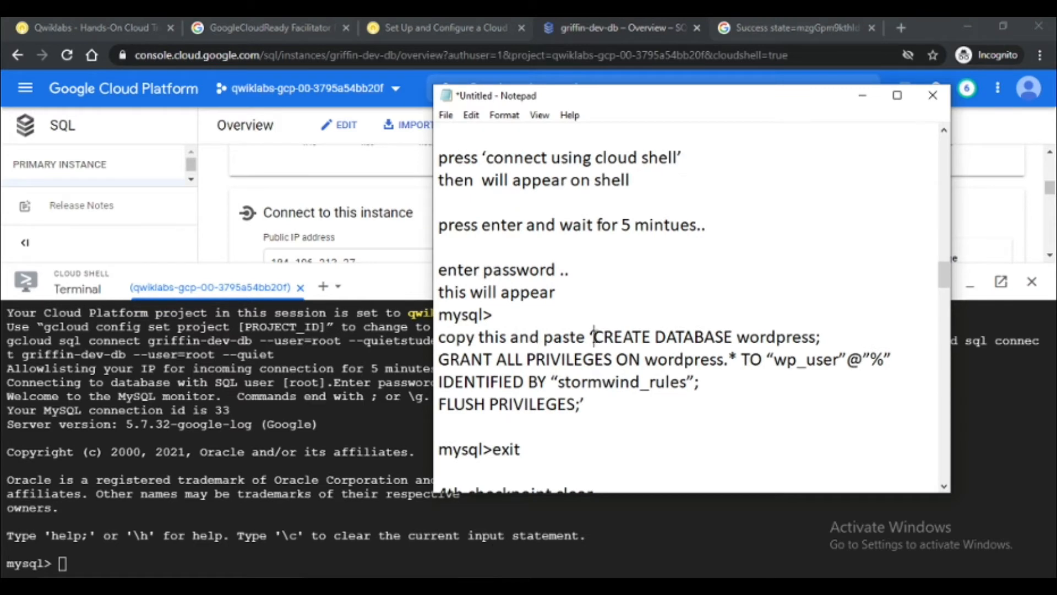
drag(593, 336, 580, 404)
key(ctrl+c)
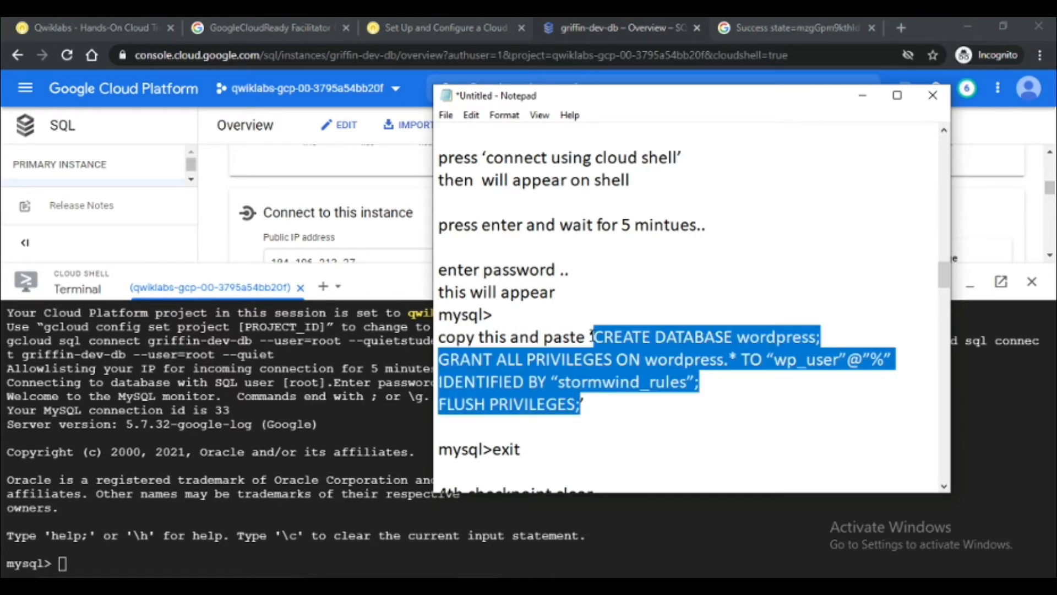
click(524, 521)
key(ctrl+v)
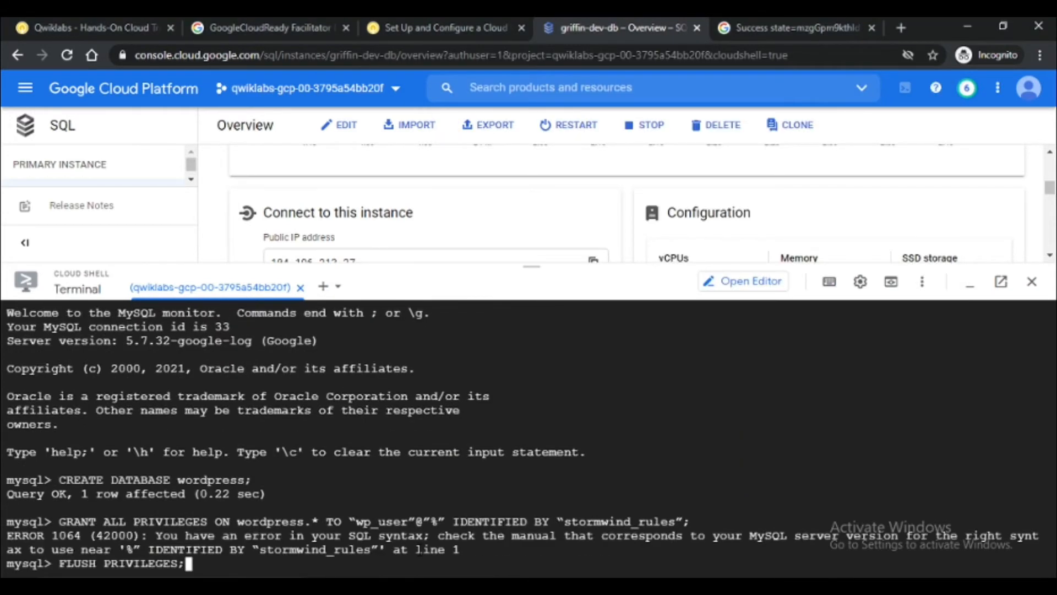
key(Return)
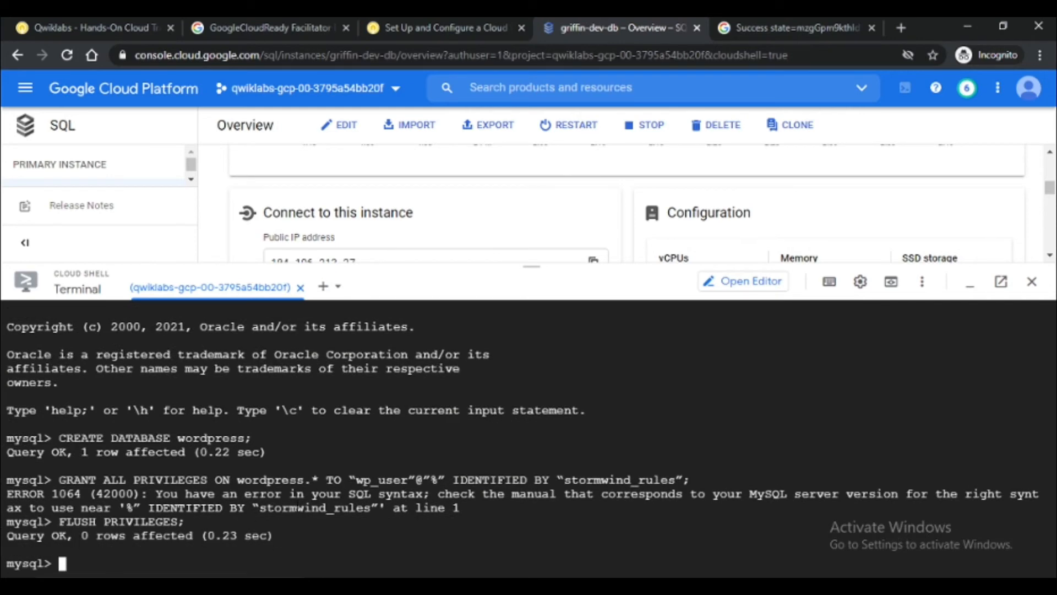
Step: End the MySQL session in Cloud Shell with the exit command from the Notepad notes
key(alt+Tab)
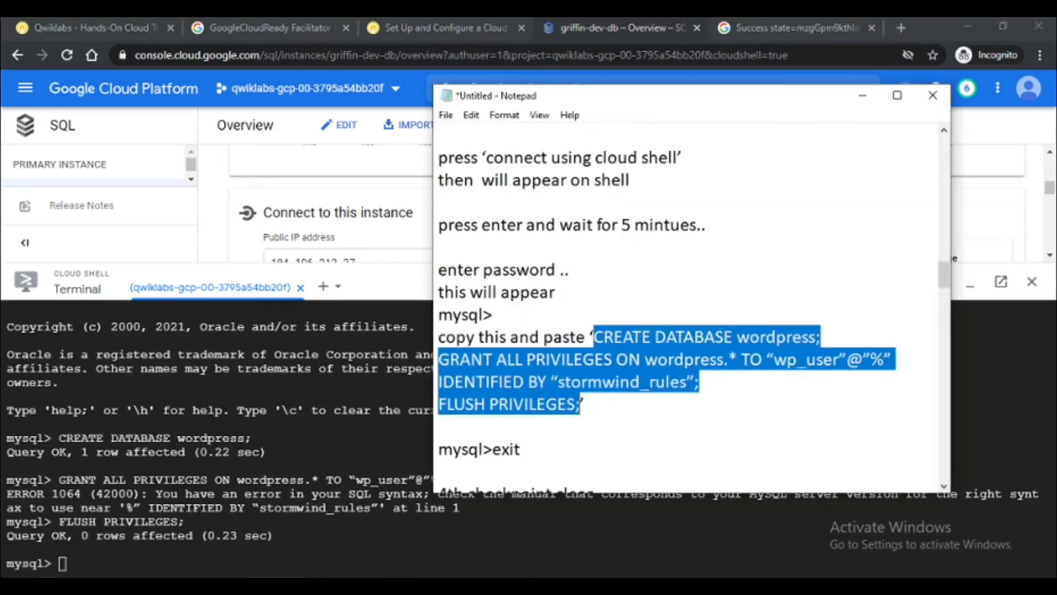
scroll(660, 331, down, 2)
drag(493, 315, 528, 321)
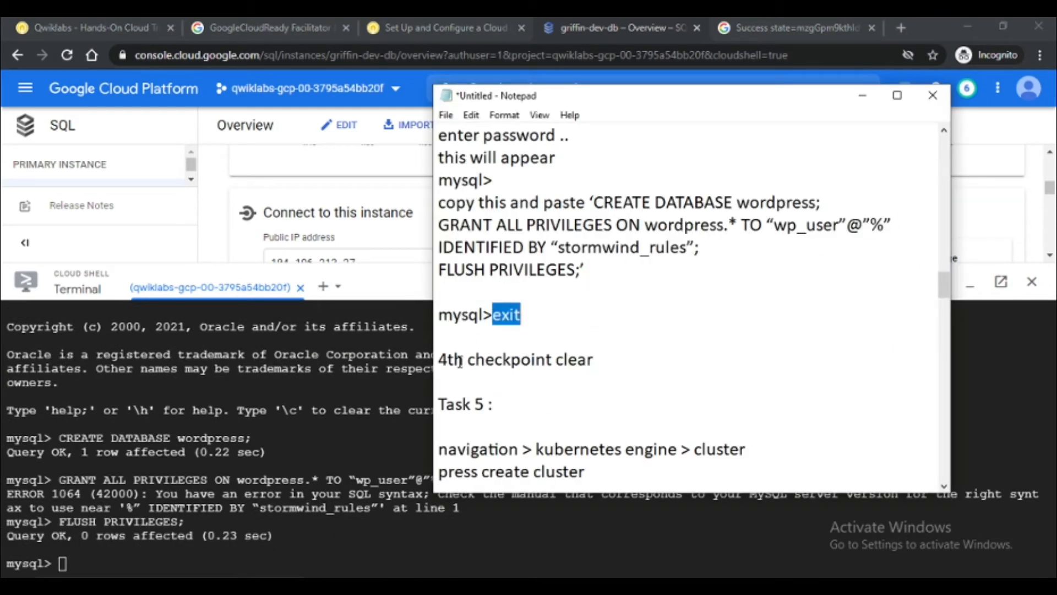
key(alt+Tab)
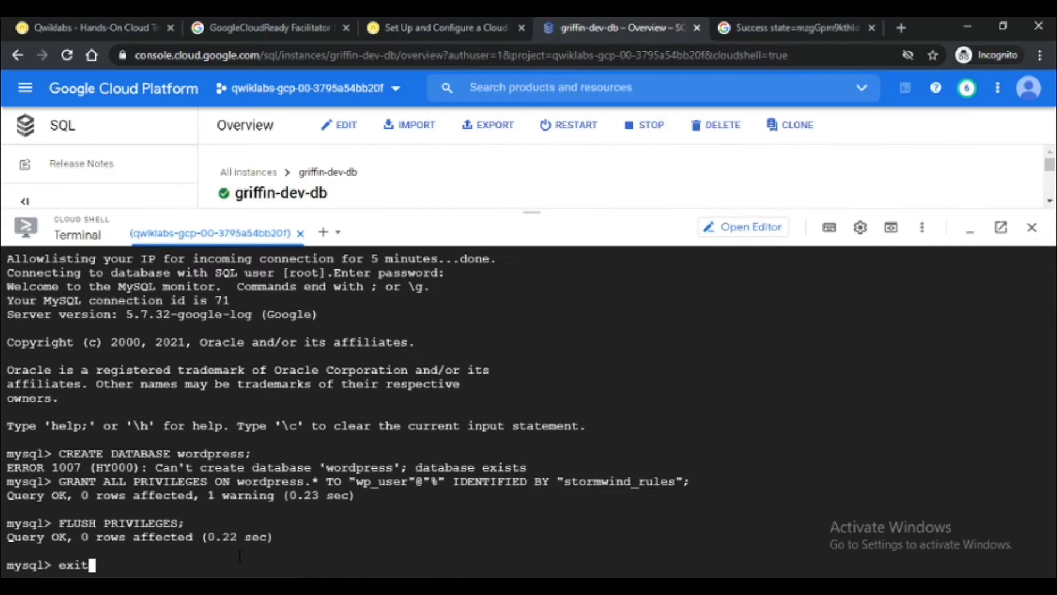
key(Return)
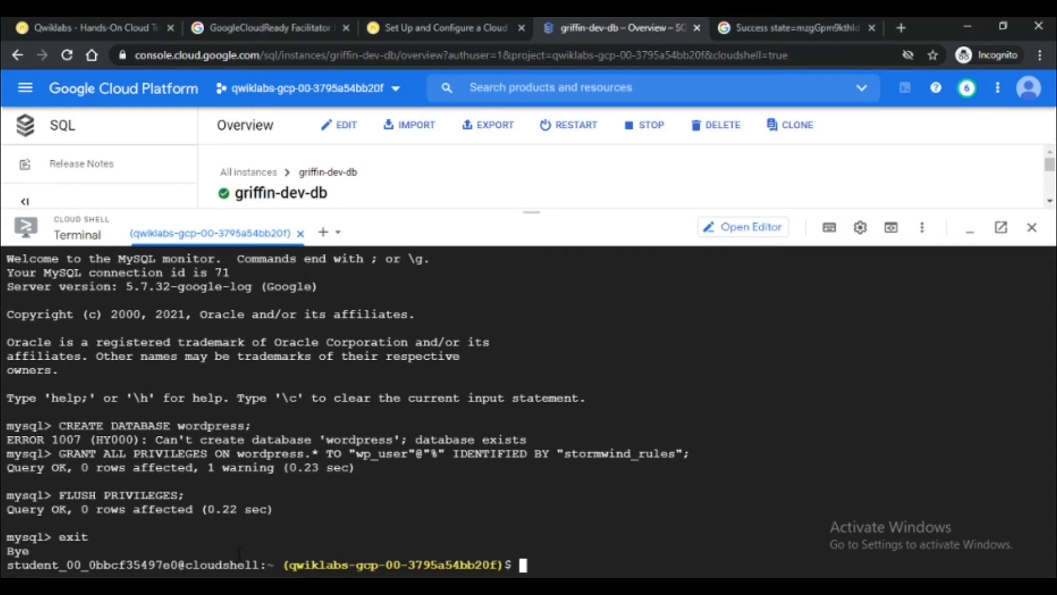
Step: Check lab progress for the Create and configure Cloud SQL Instance objective and read the Task 5 Kubernetes cluster requirements
click(512, 27)
scroll(459, 306, down, 5)
click(459, 311)
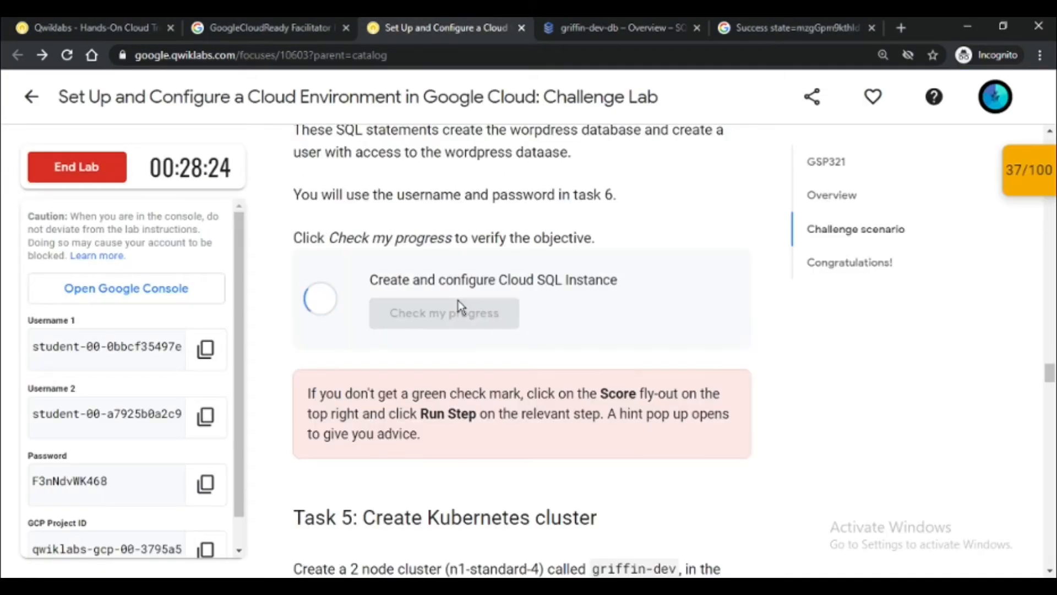
scroll(454, 342, down, 2)
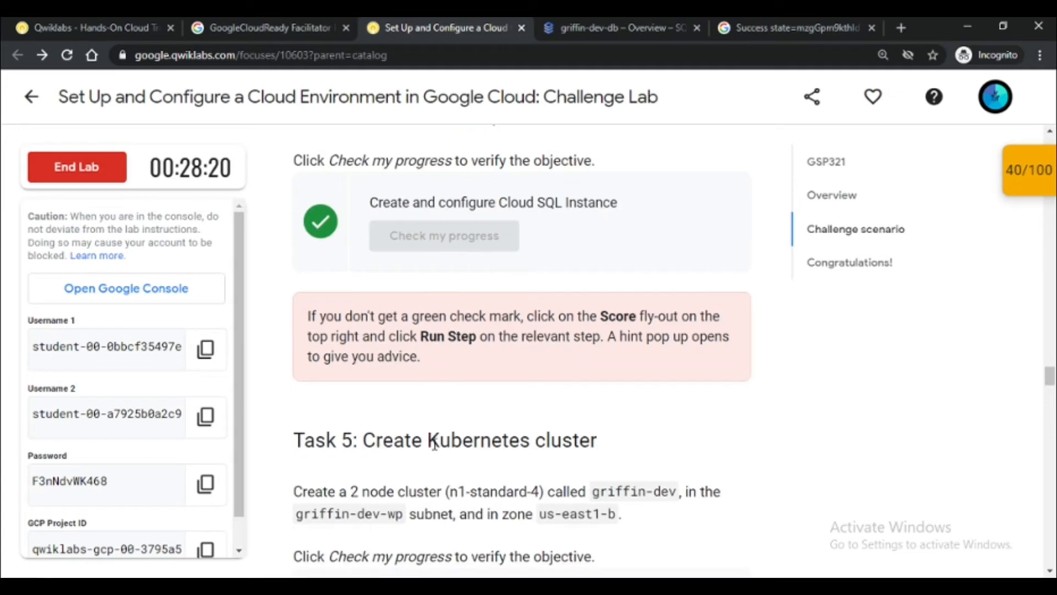
scroll(614, 447, down, 3)
Step: Go to the Kubernetes Engine clusters in the Cloud console and start configuring a new Standard cluster
click(616, 28)
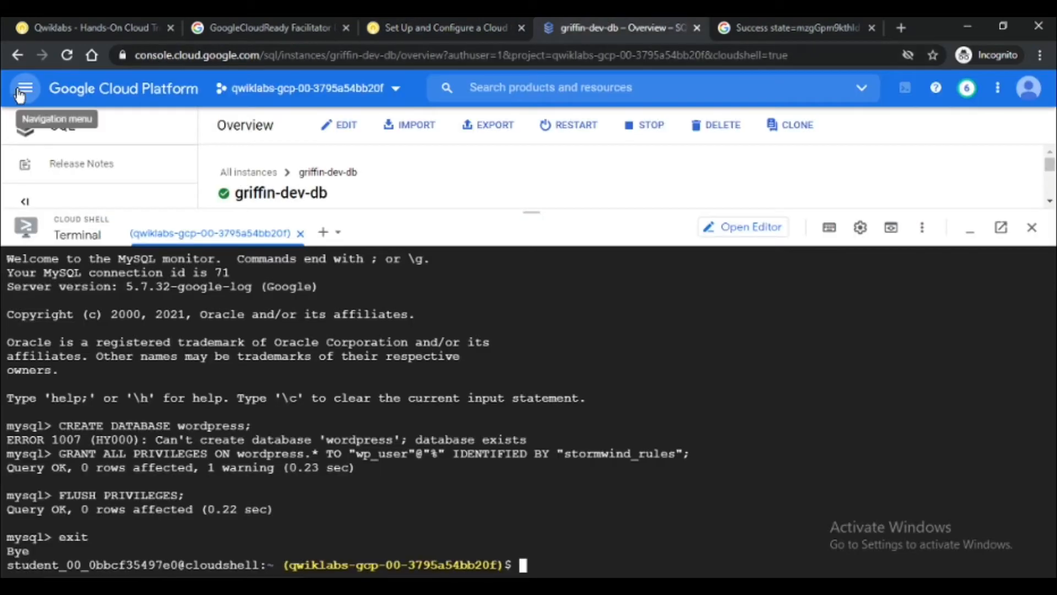
click(21, 93)
scroll(94, 307, down, 6)
mouse_move(126, 249)
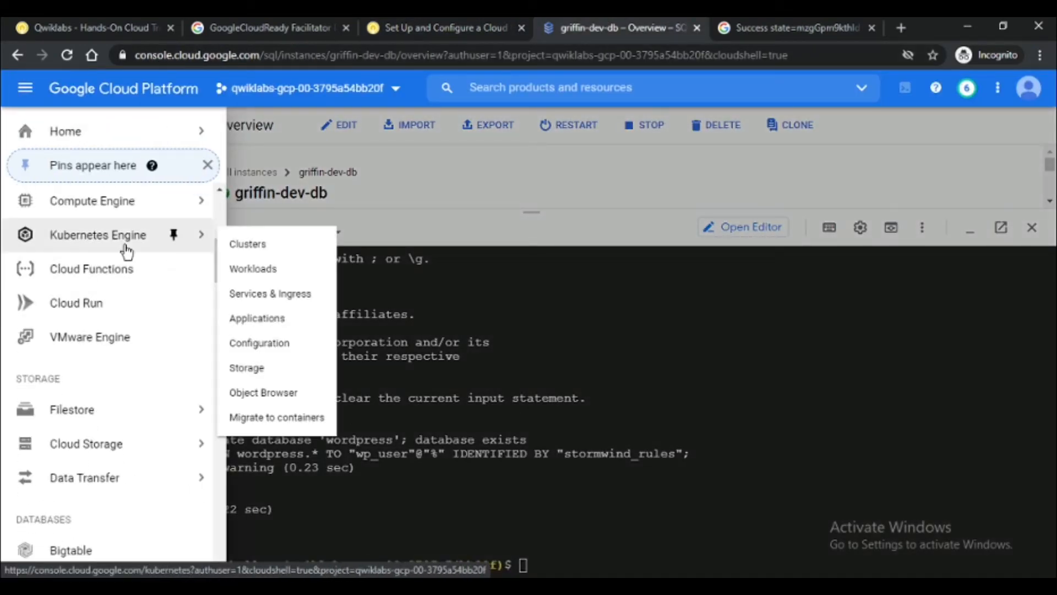
click(249, 244)
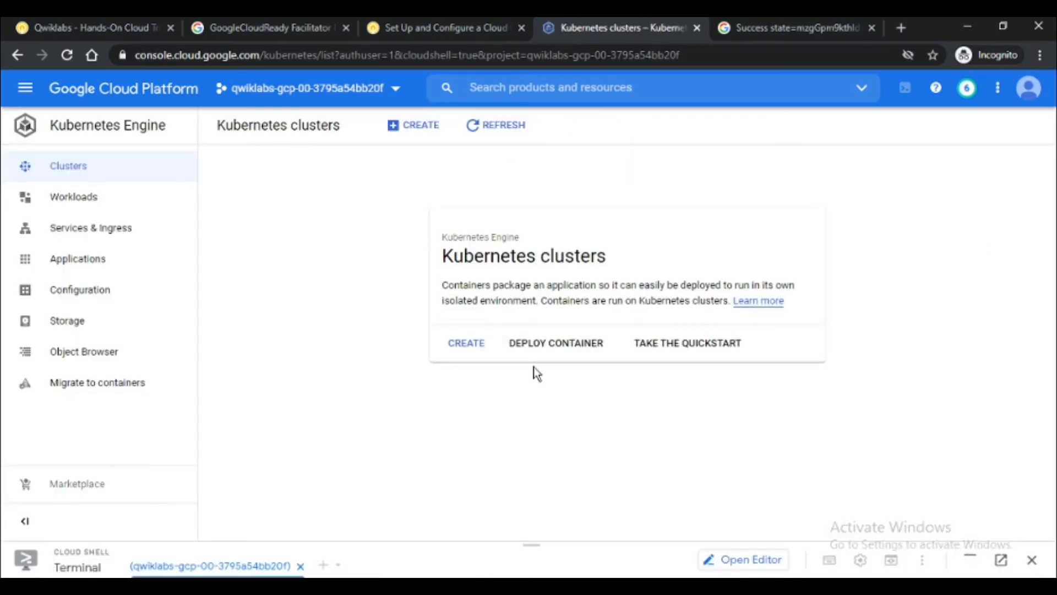
click(477, 347)
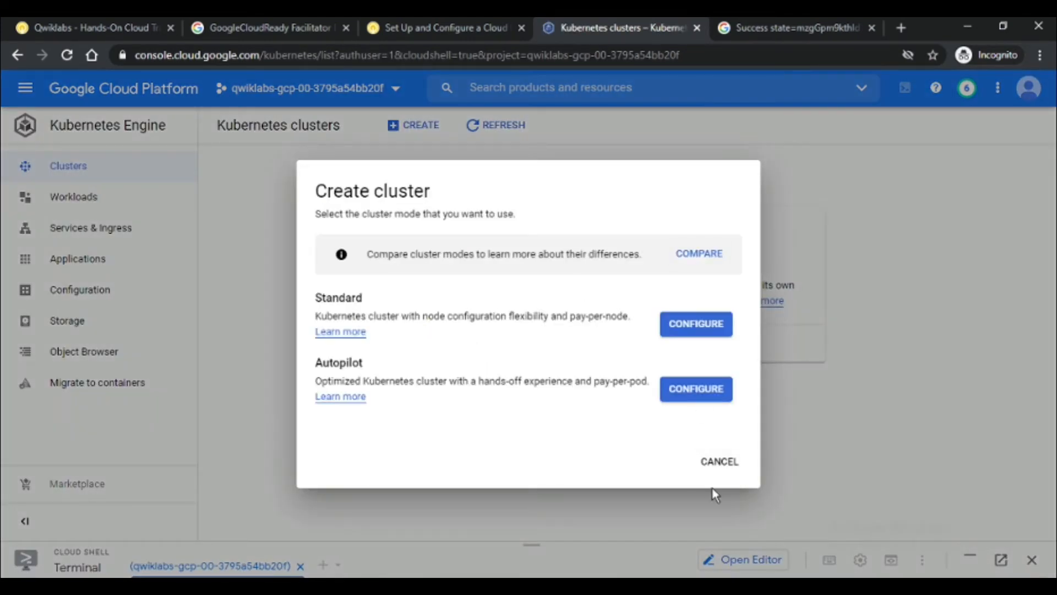
click(719, 461)
click(429, 128)
click(711, 328)
Step: Dismiss the cluster creation tour and name the cluster griffin-dev, copied from the notes
key(alt+Tab)
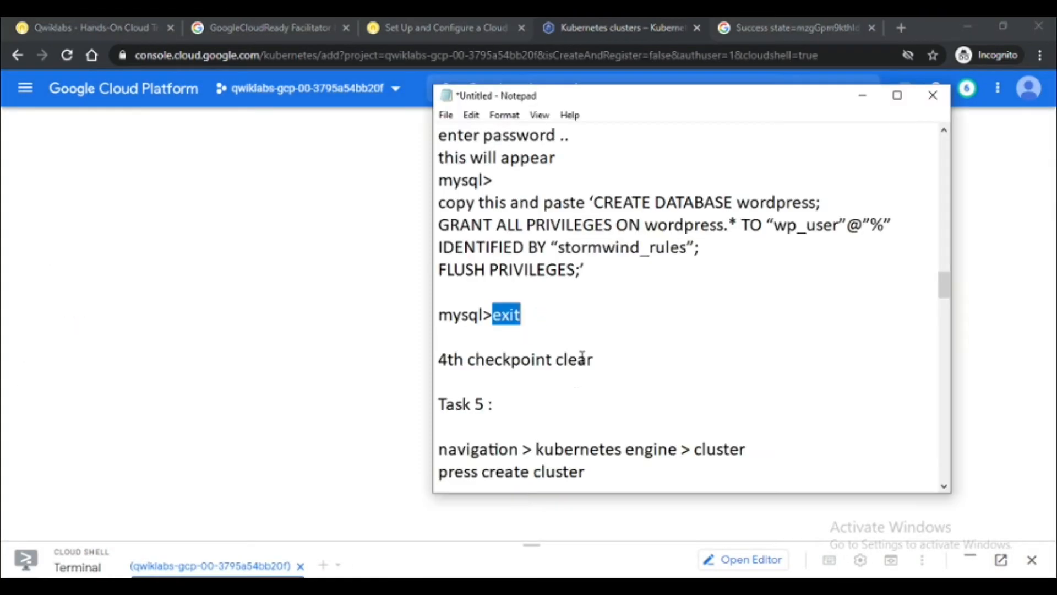
scroll(582, 356, down, 3)
drag(498, 314, 590, 315)
key(ctrl+c)
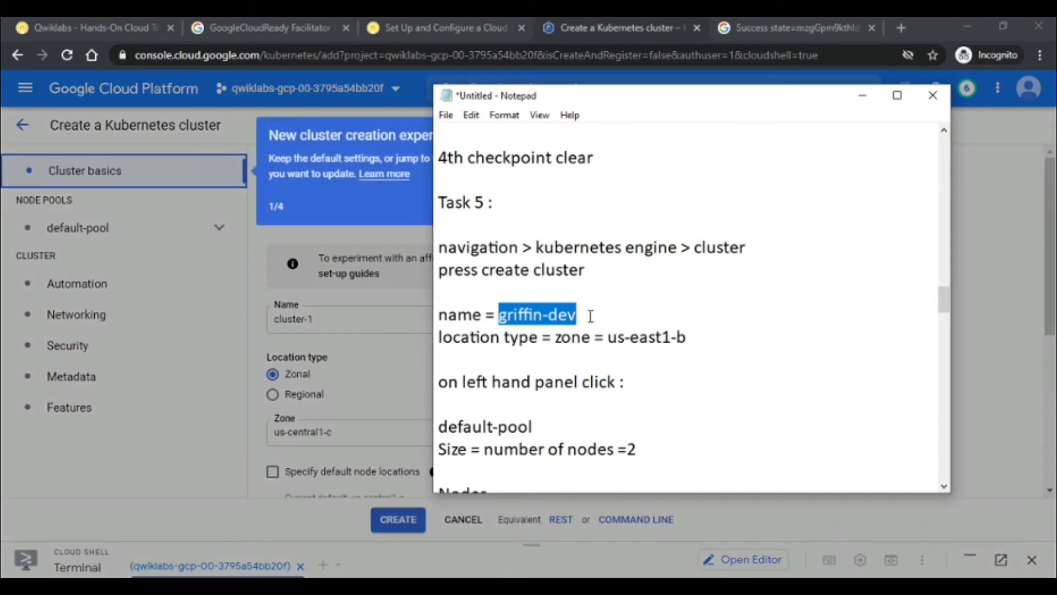
click(184, 419)
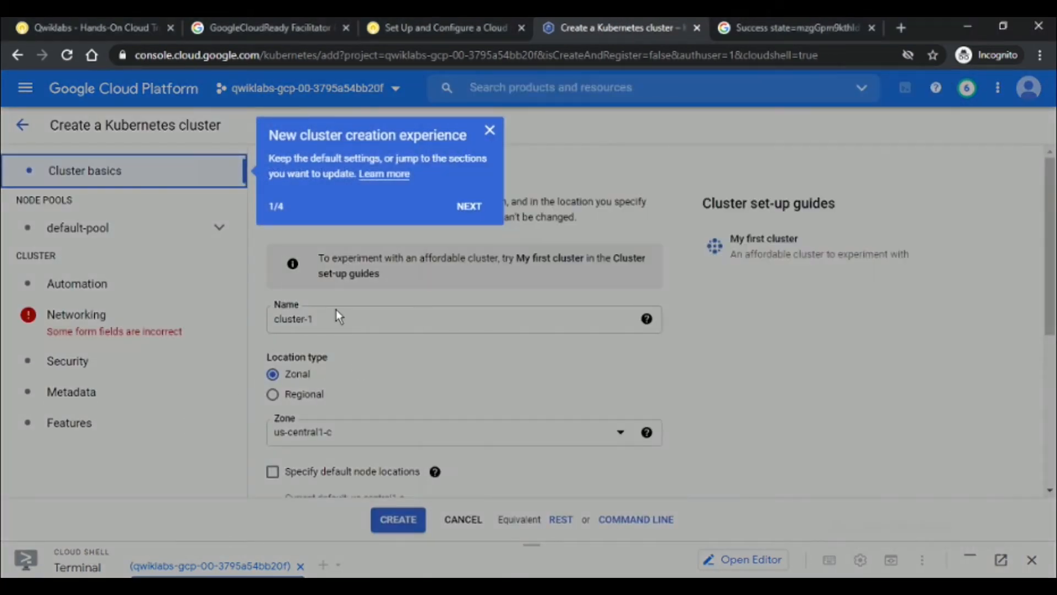
click(475, 206)
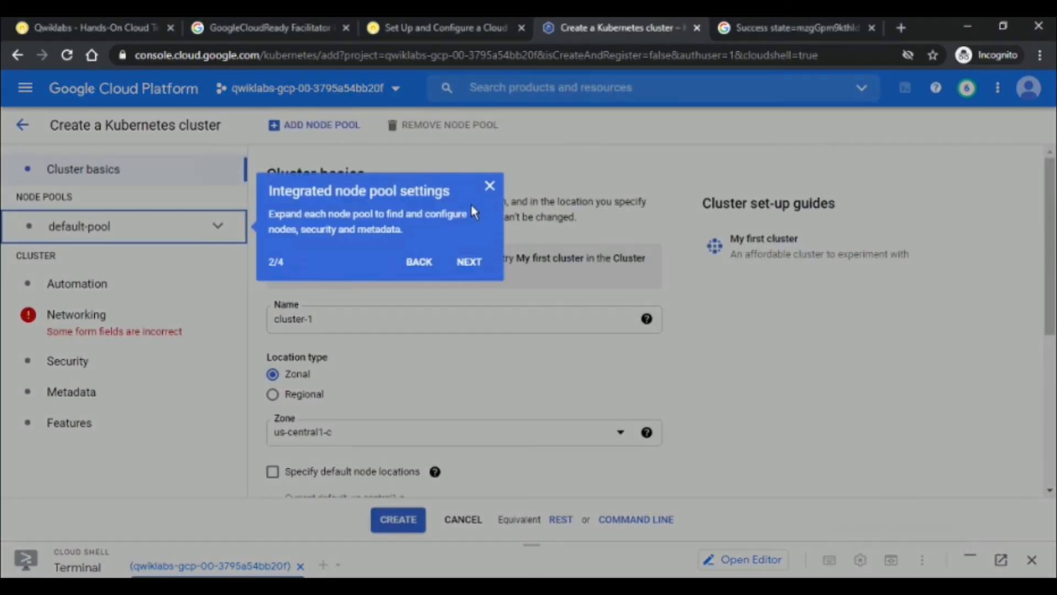
click(475, 262)
click(514, 253)
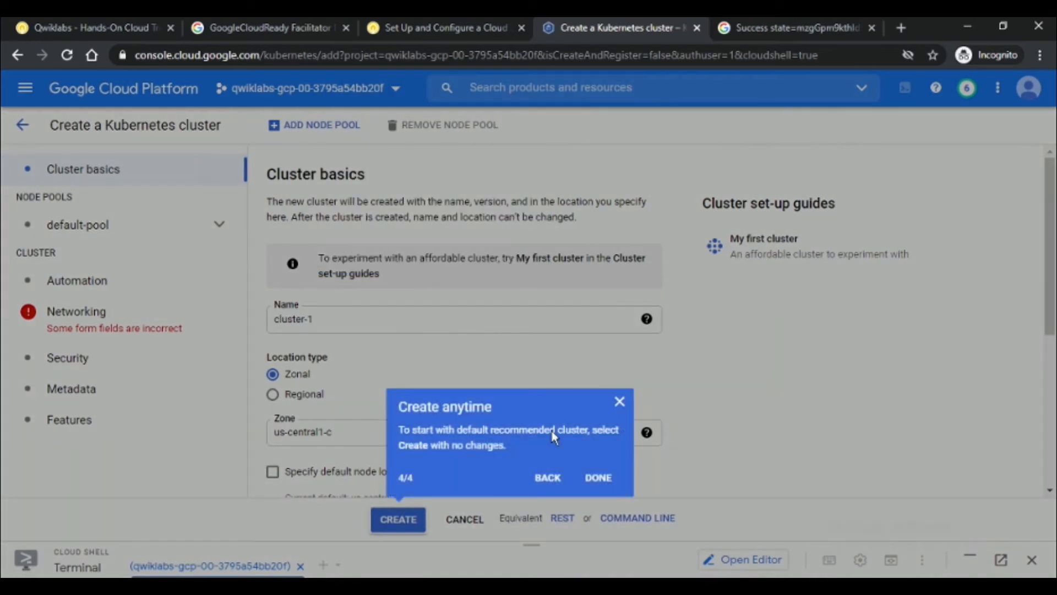
click(620, 401)
click(410, 319)
key(ctrl+a)
key(ctrl+v)
Step: Set the zonal cluster's zone to us-east1-b and review the remaining cluster basics
scroll(407, 341, down, 1)
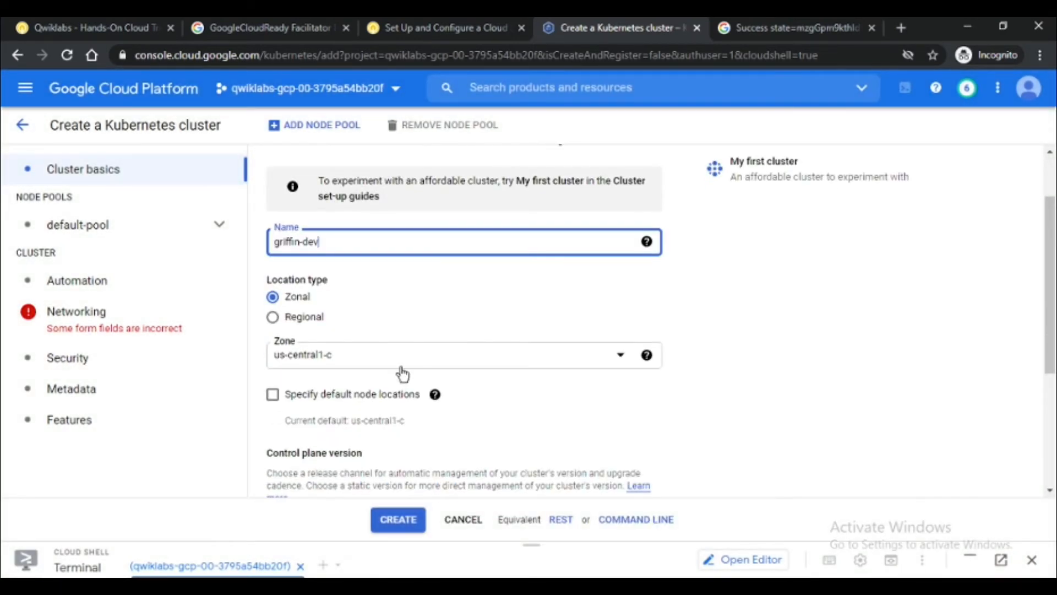
click(400, 359)
click(356, 497)
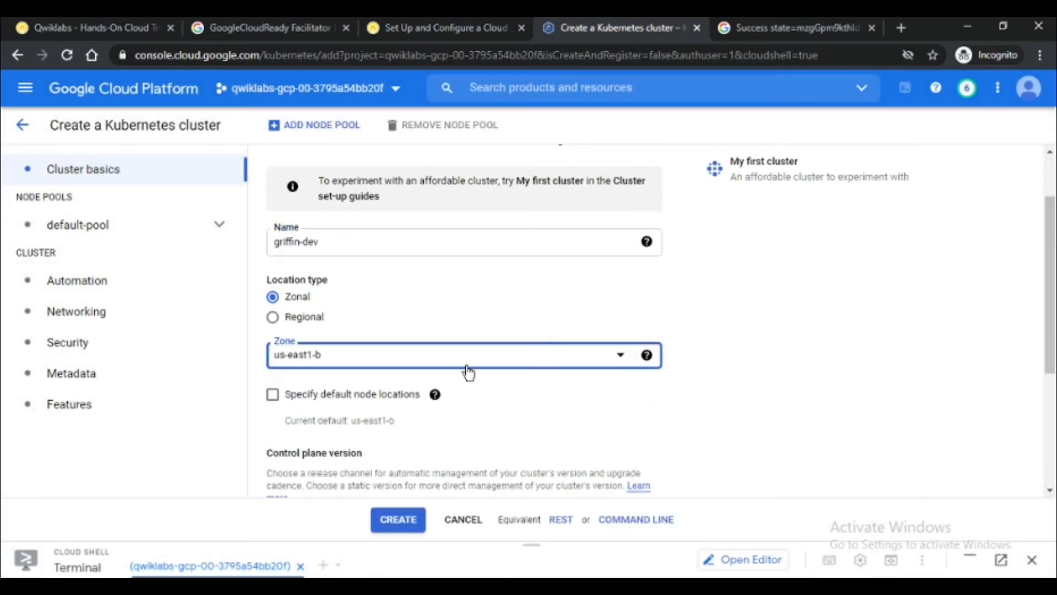
scroll(468, 371, down, 2)
scroll(306, 267, up, 1)
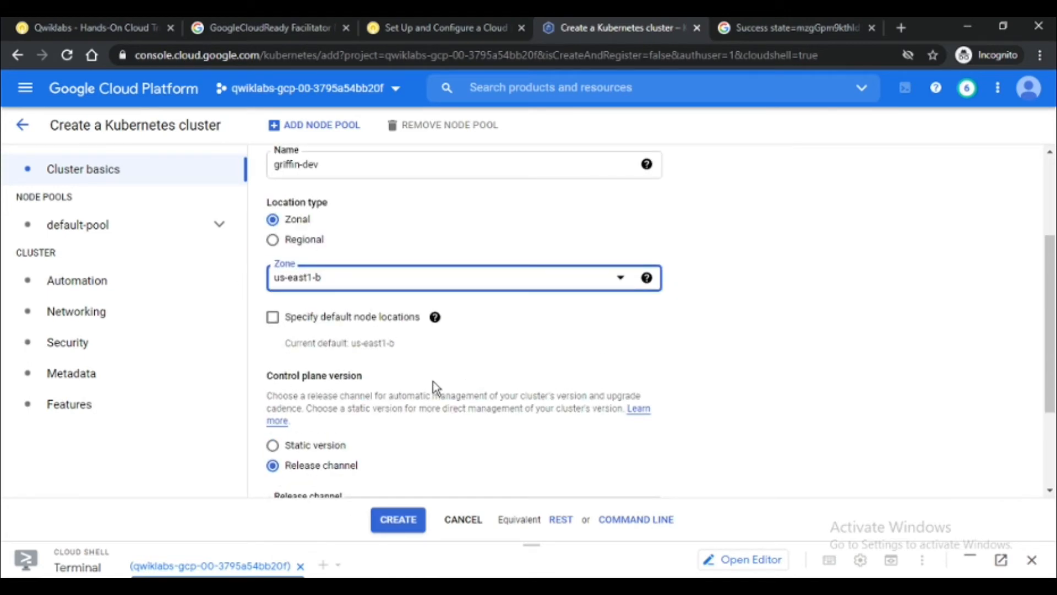
scroll(433, 381, up, 2)
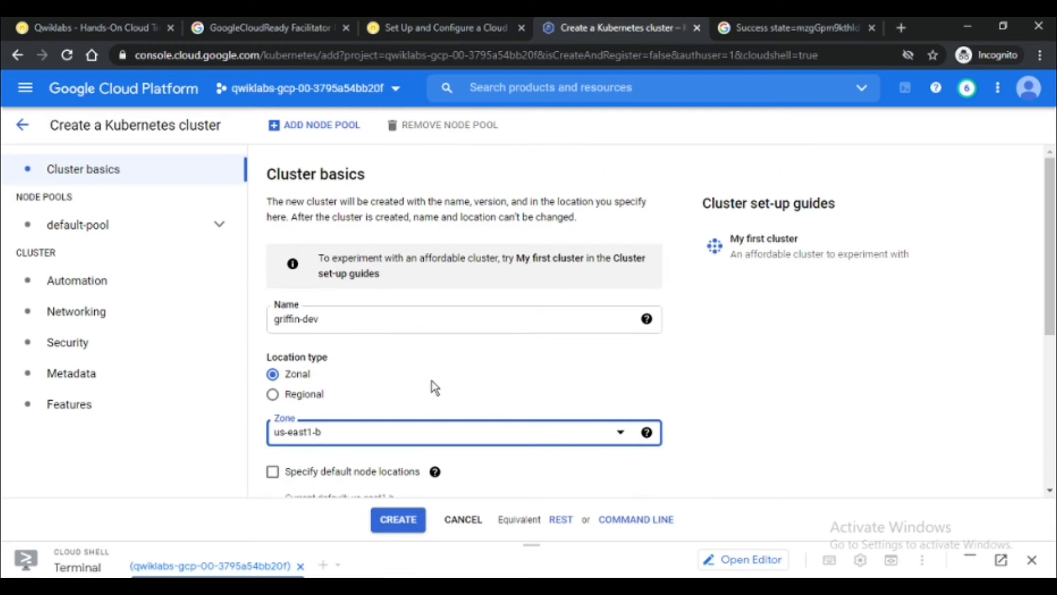
Step: Set the number of nodes in default-pool to 2
click(118, 222)
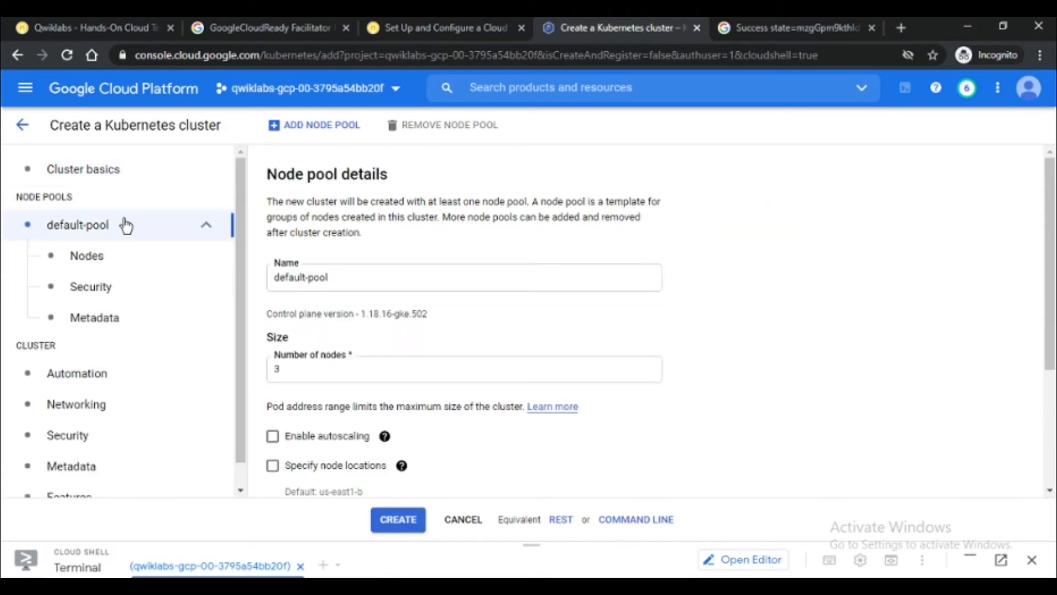
click(302, 366)
key(BackSpace)
text(2)
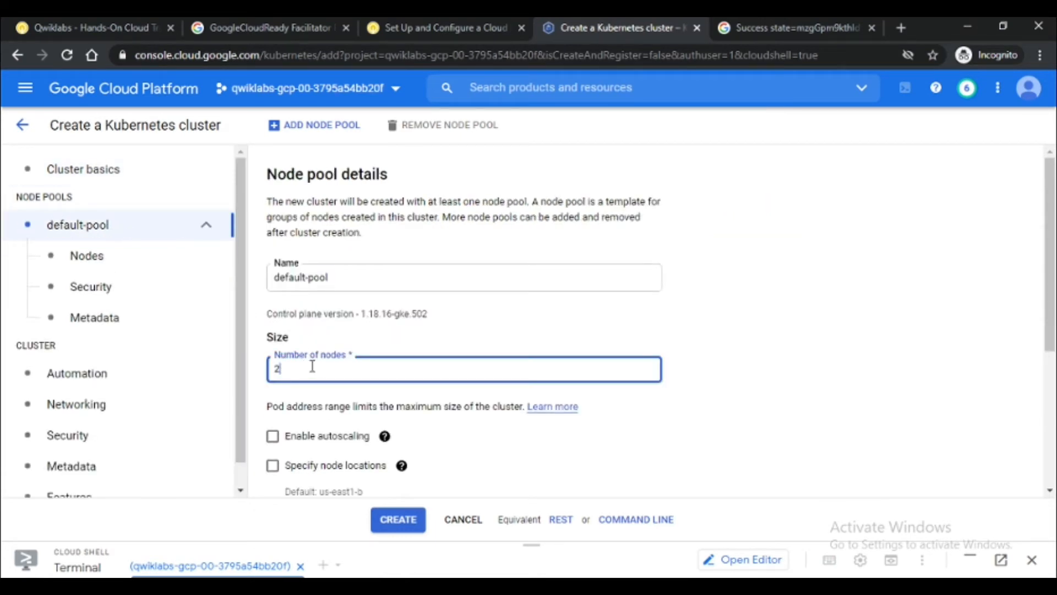
scroll(329, 370, down, 8)
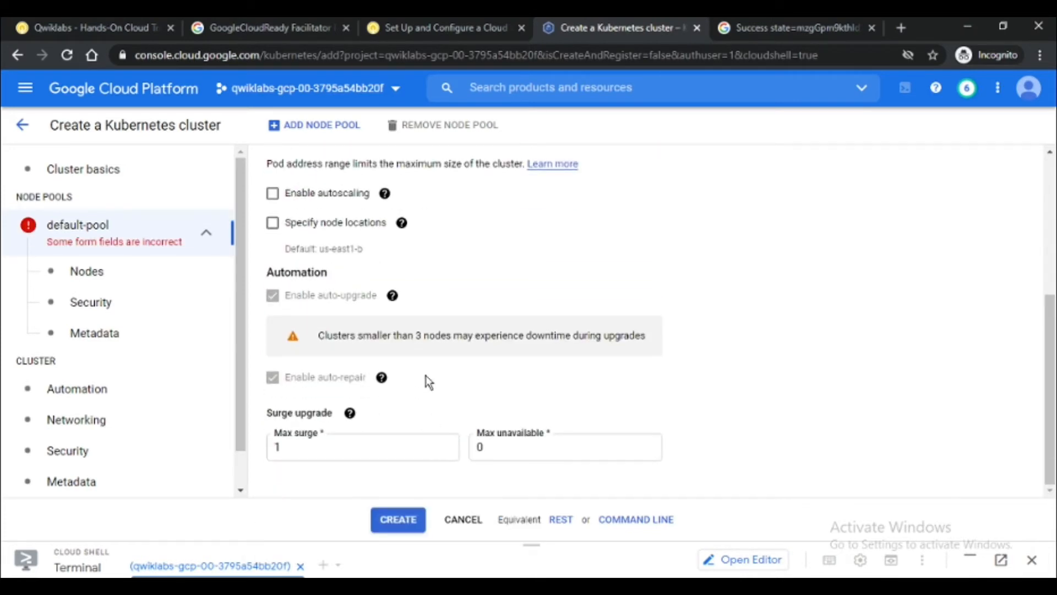
click(106, 267)
click(122, 245)
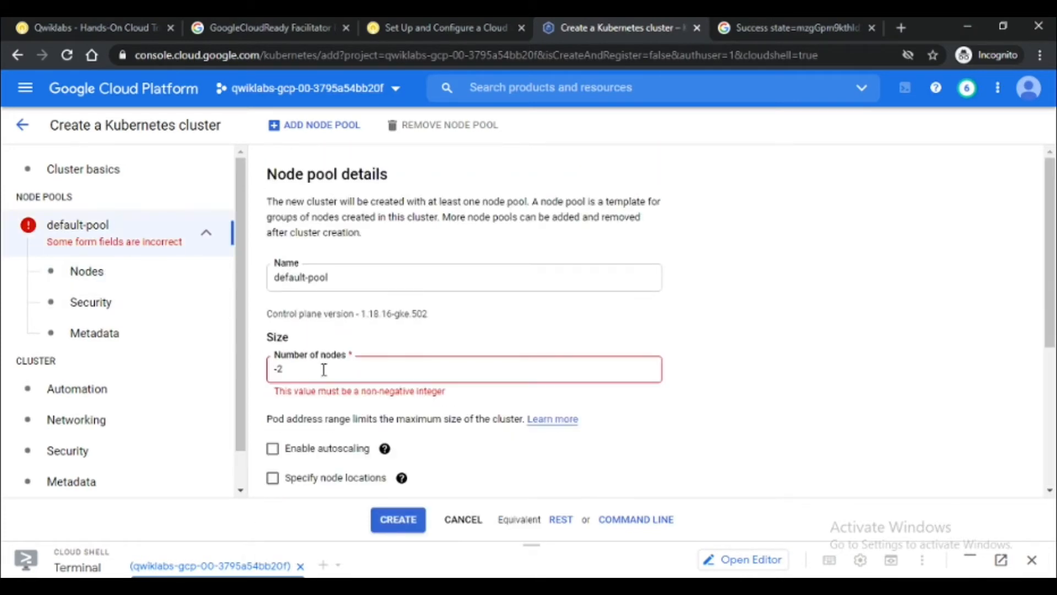
key(BackSpace)
key(BackSpace)
text(3)
Step: Configure the default-pool nodes with the N1 series and the n1-standard-4 machine type
click(88, 256)
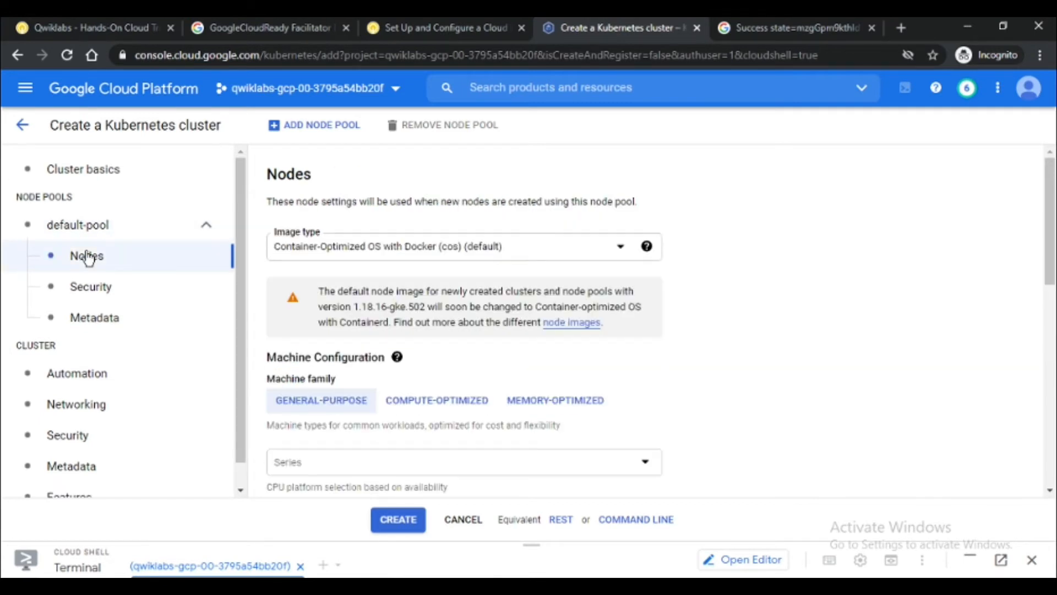
scroll(360, 325, down, 1)
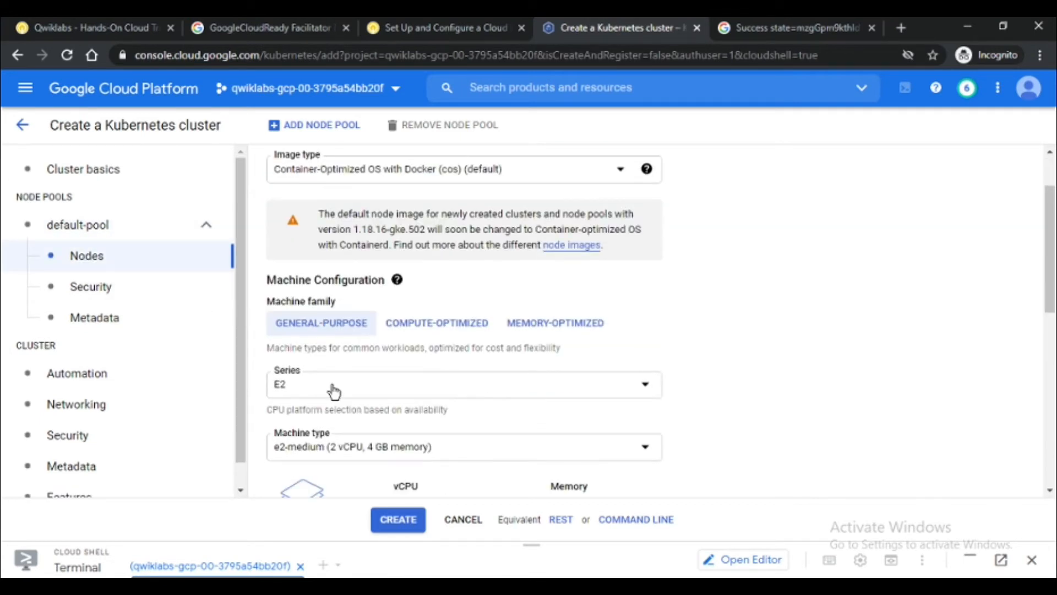
click(333, 388)
click(342, 369)
scroll(384, 343, down, 1)
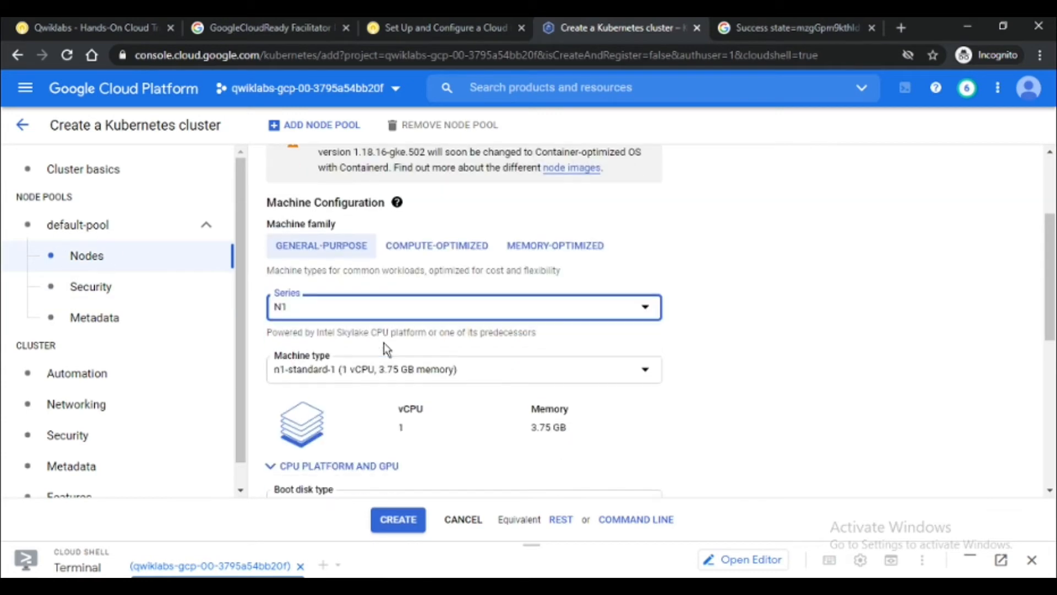
click(352, 378)
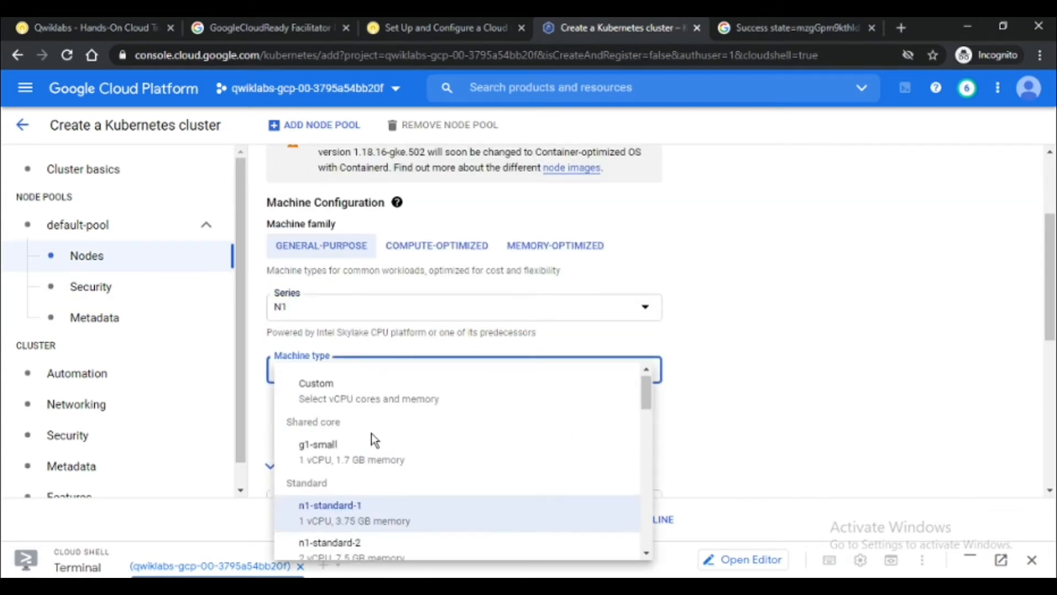
scroll(374, 443, down, 2)
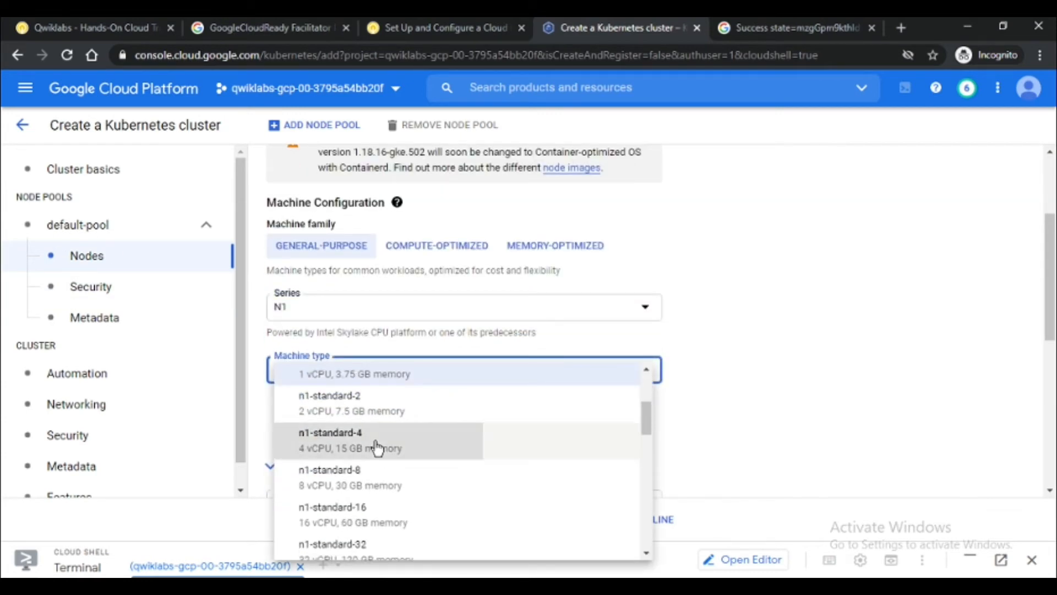
click(374, 446)
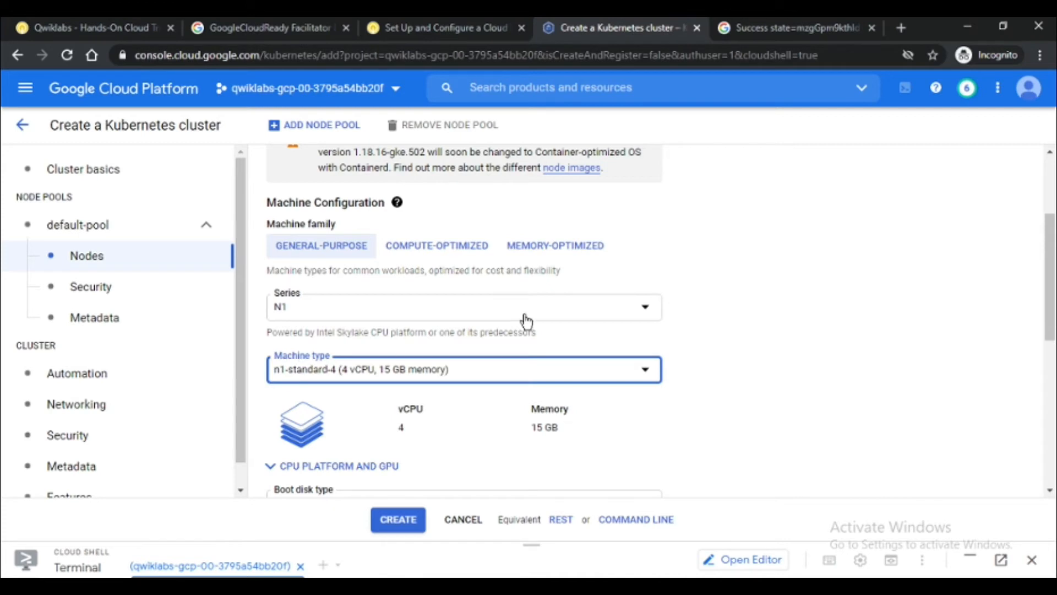
Step: Set the cluster's network to griffin-dev-vpc and its node subnet to griffin-dev-wp, following the notes
scroll(526, 322, down, 2)
key(alt+Tab)
click(608, 361)
scroll(610, 359, down, 2)
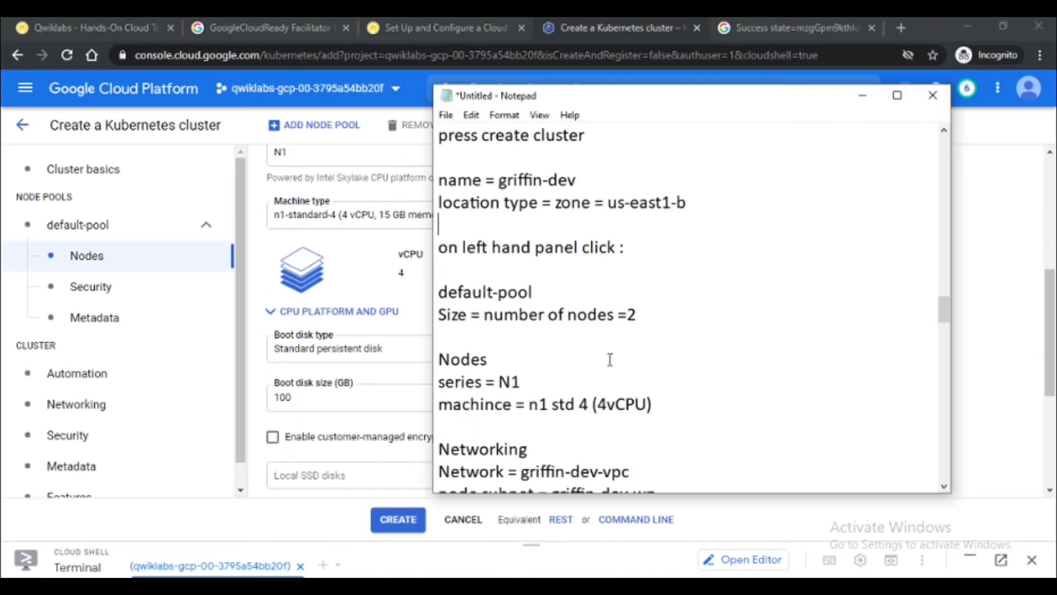
scroll(610, 359, down, 1)
drag(521, 405, 642, 405)
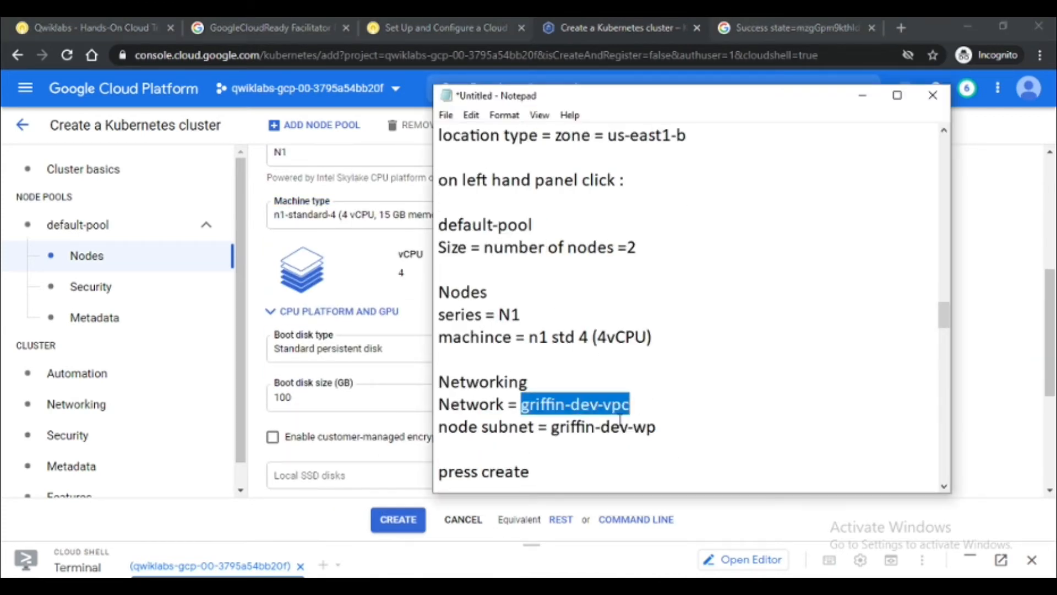
click(399, 342)
click(134, 410)
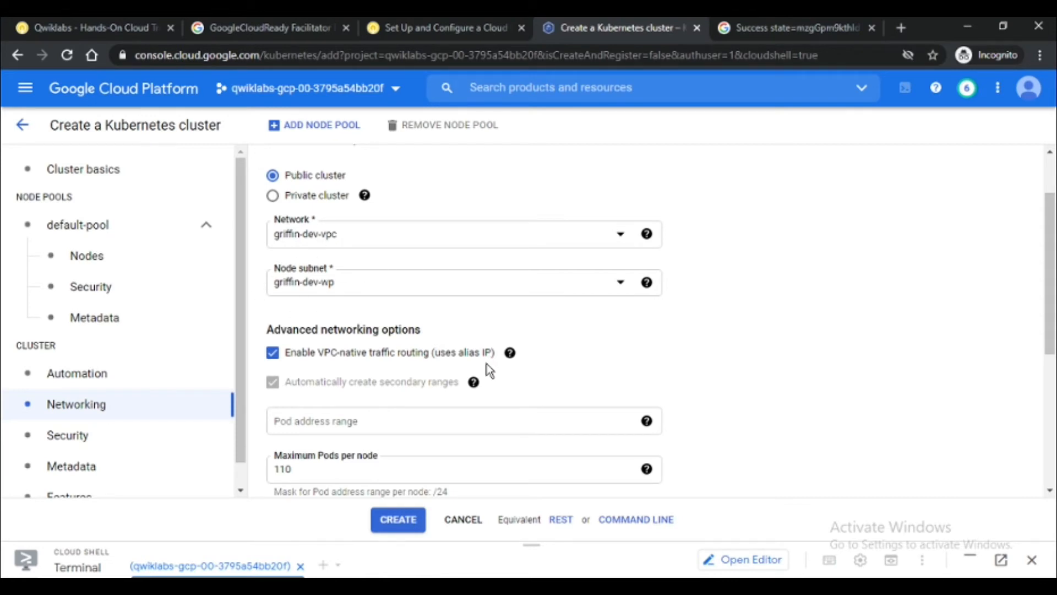
Step: Create the griffin-dev cluster and dismiss the learning suggestions and Autopilot introduction
click(396, 520)
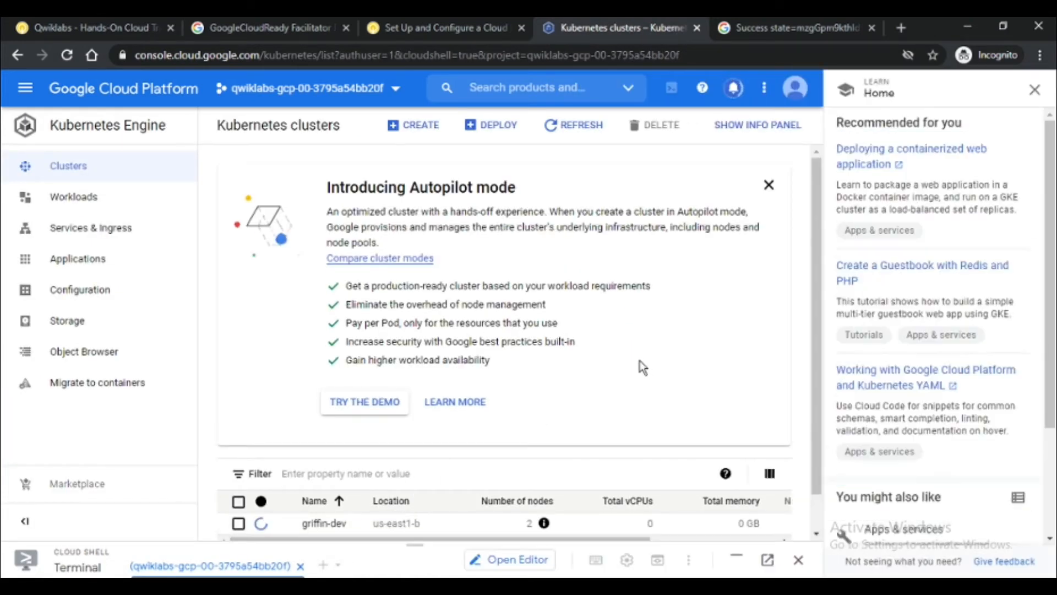
click(1033, 93)
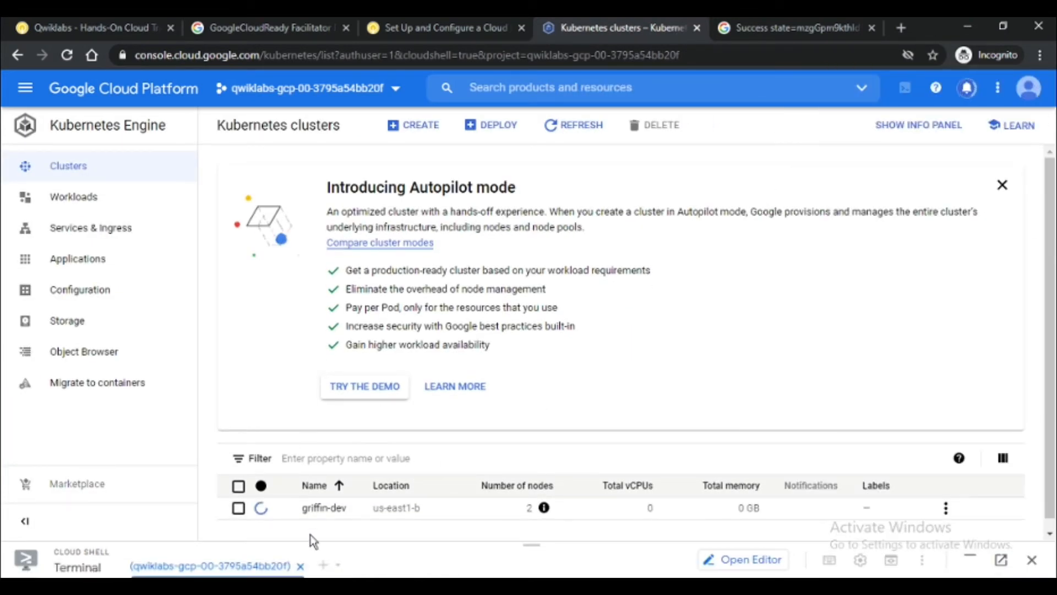
click(1002, 184)
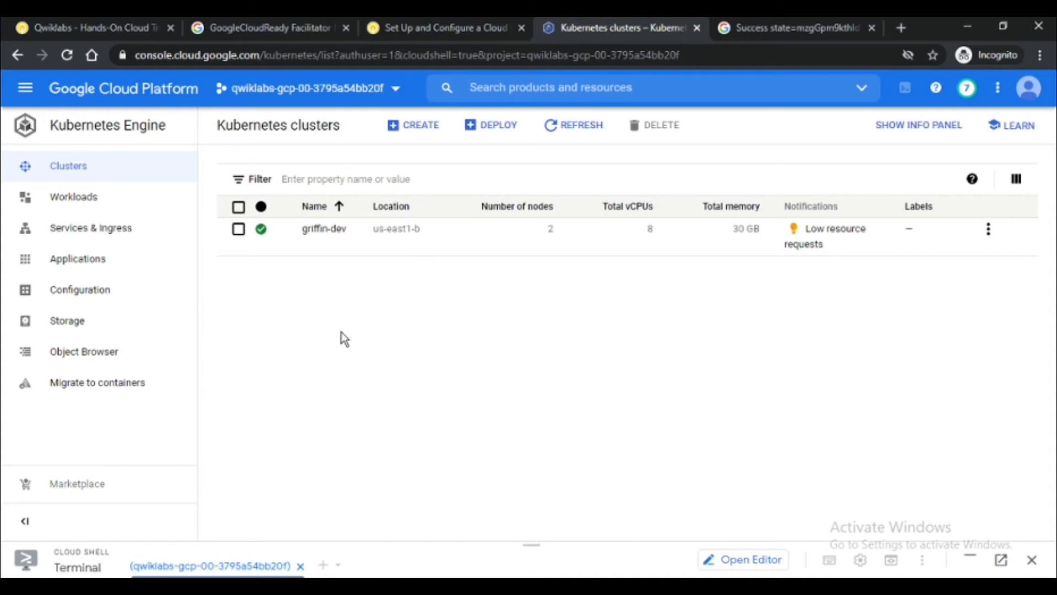
Step: Check the lab progress for the Create Kubernetes cluster task and go to the Task 6 instructions
click(433, 28)
click(437, 479)
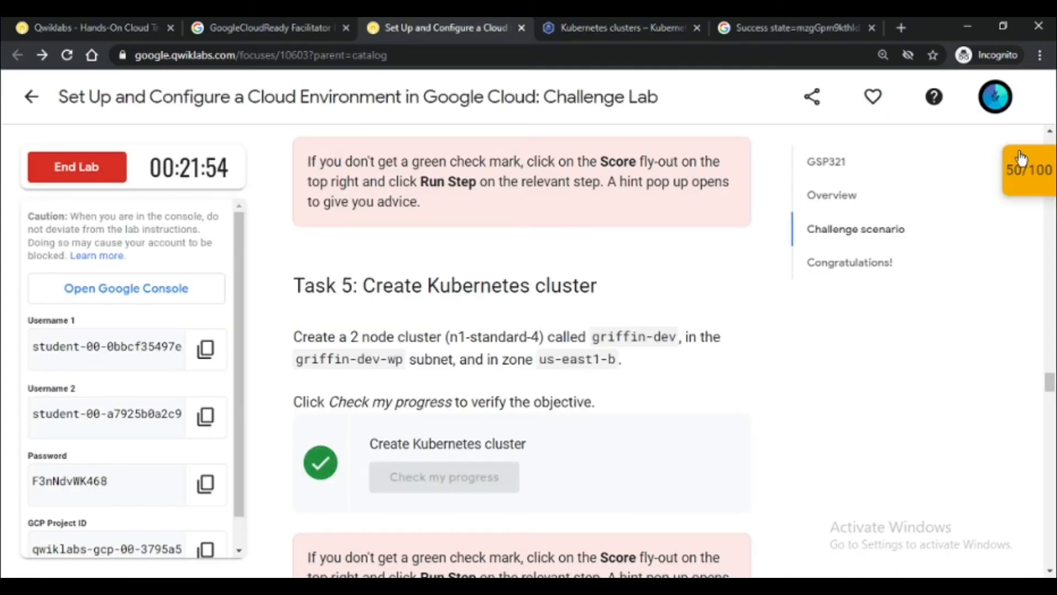
scroll(587, 355, down, 5)
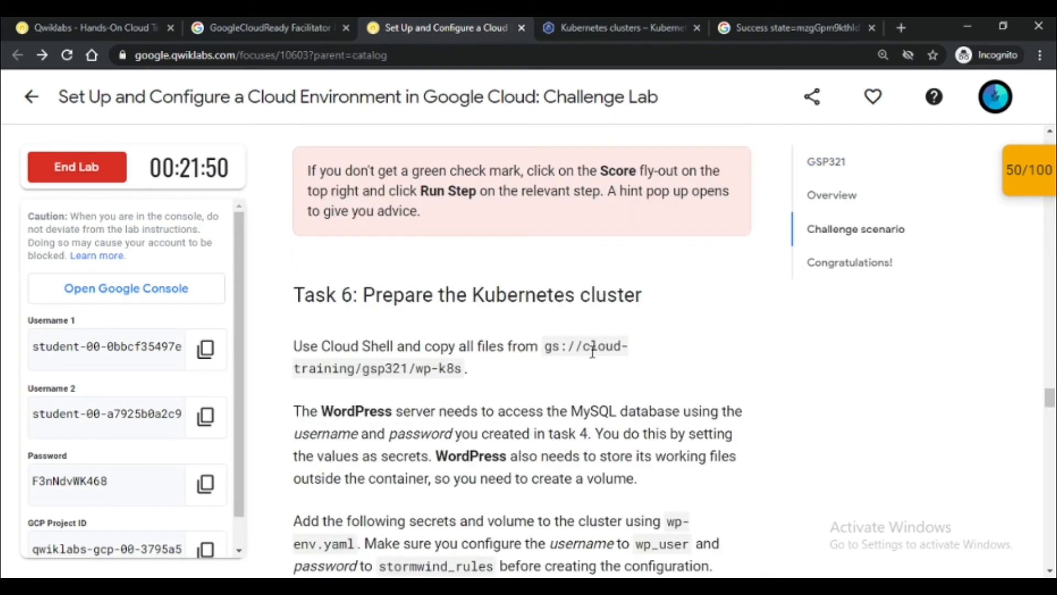
Step: In Cloud Shell, copy gs://cloud-training/gsp321/wp-k8s into the home directory and change to the wp-k8s folder, using the commands from the notes
click(599, 22)
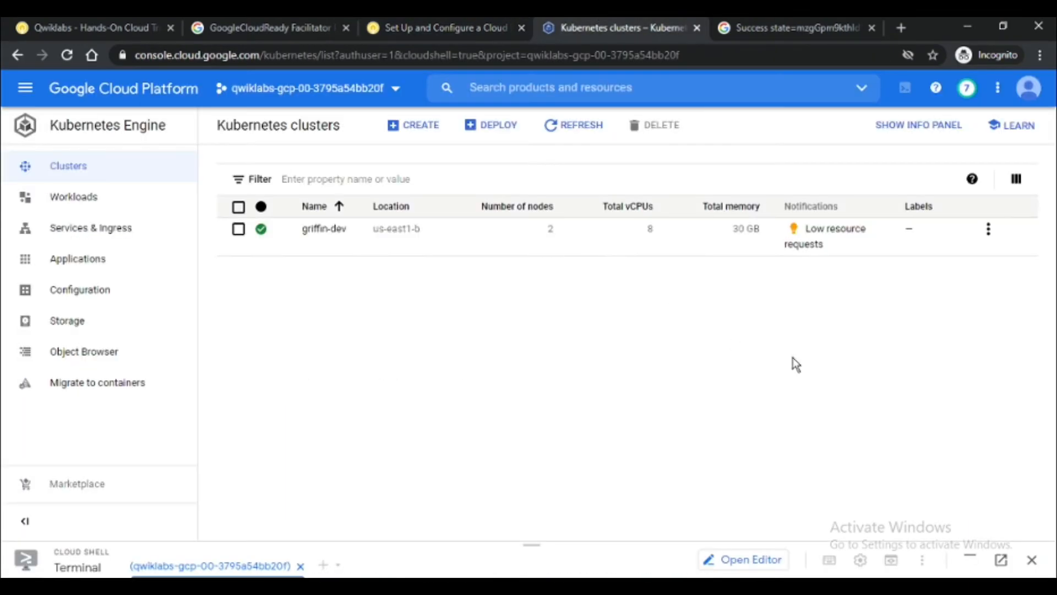
click(970, 558)
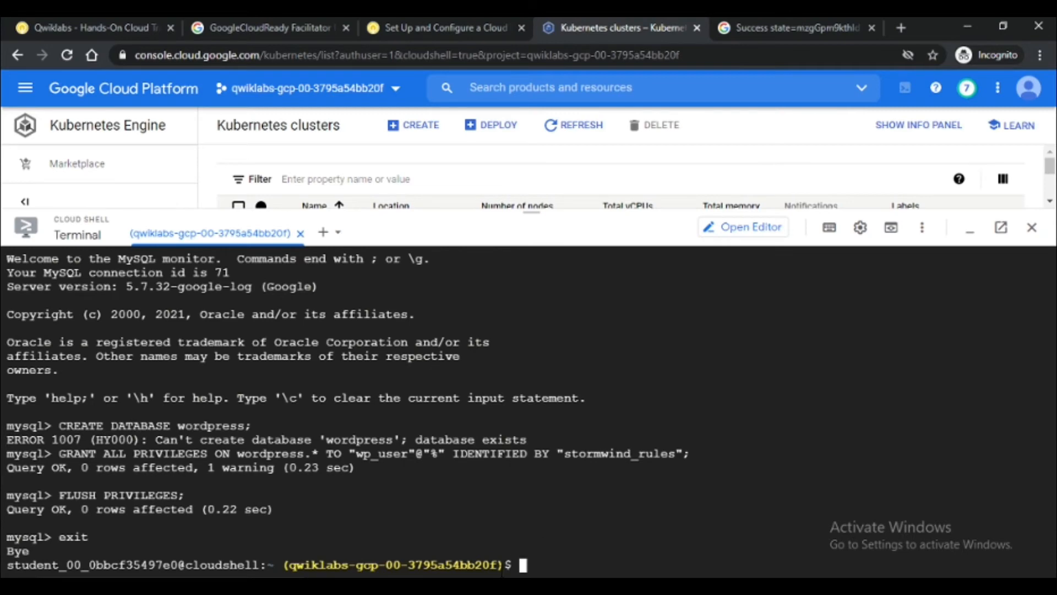
key(alt+Tab)
scroll(625, 357, down, 3)
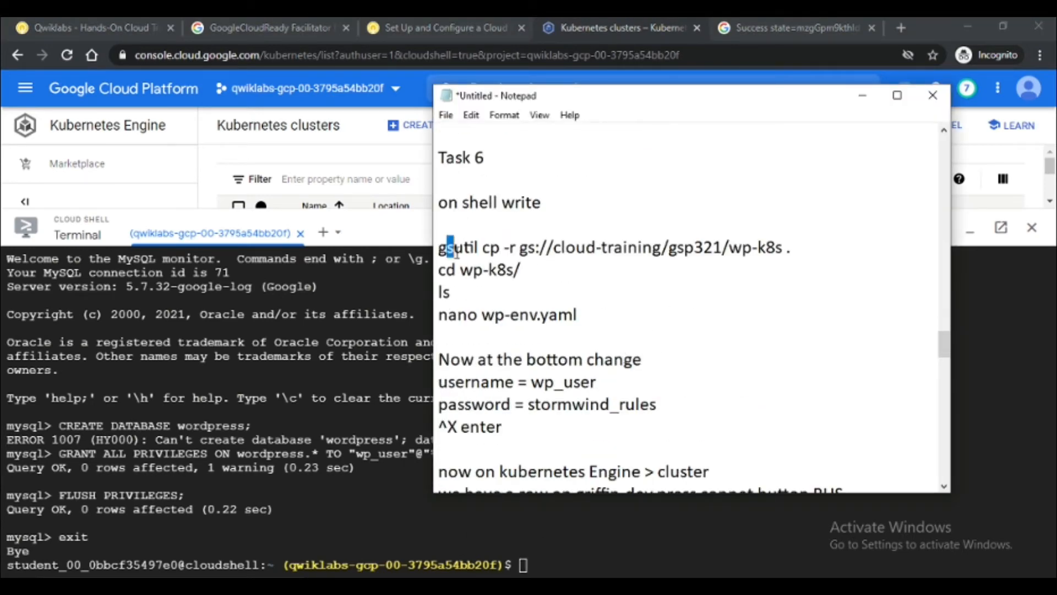
drag(441, 248, 530, 266)
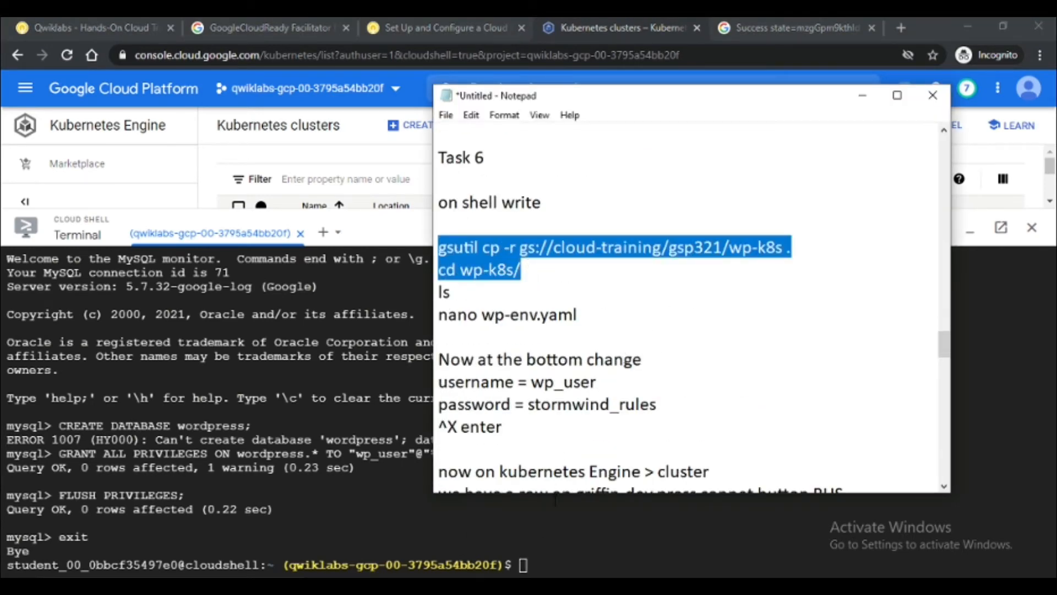
key(ctrl+c)
key(alt+Tab)
key(ctrl+v)
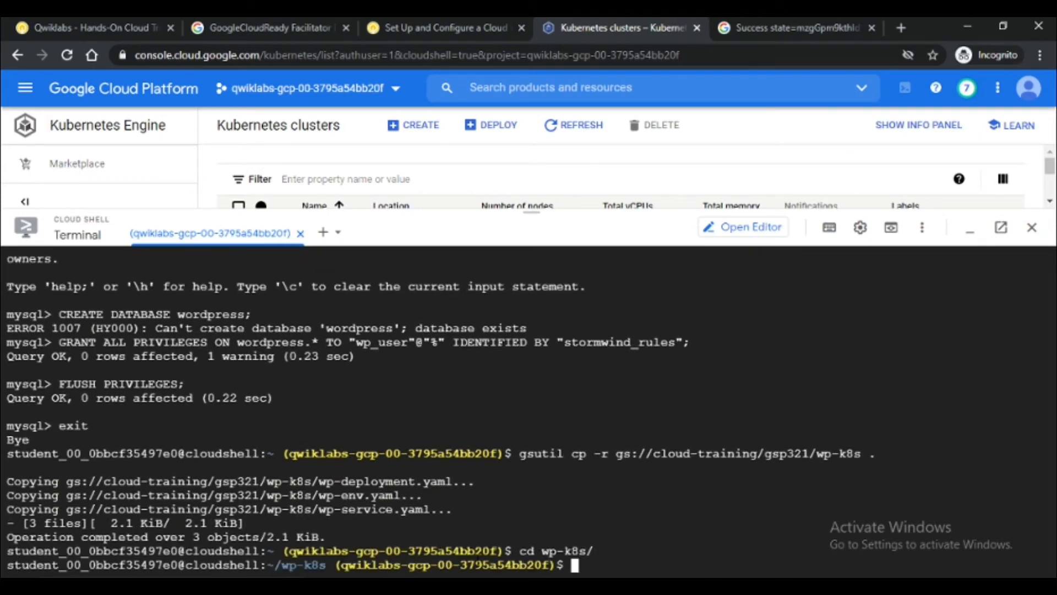
Step: List the files in wp-k8s and open wp-env.yaml in nano
text(ls)
key(Return)
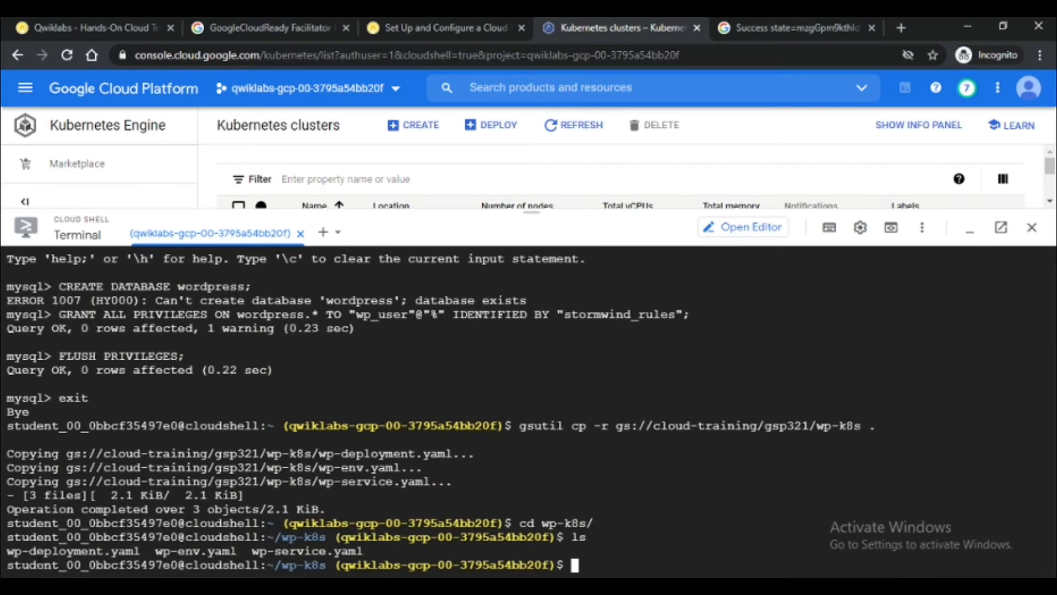
key(alt+Tab)
mouse_move(439, 315)
mouse_down()
mouse_move(580, 315)
mouse_move(438, 315)
mouse_up()
key(alt+Tab)
key(ctrl+v)
key(Return)
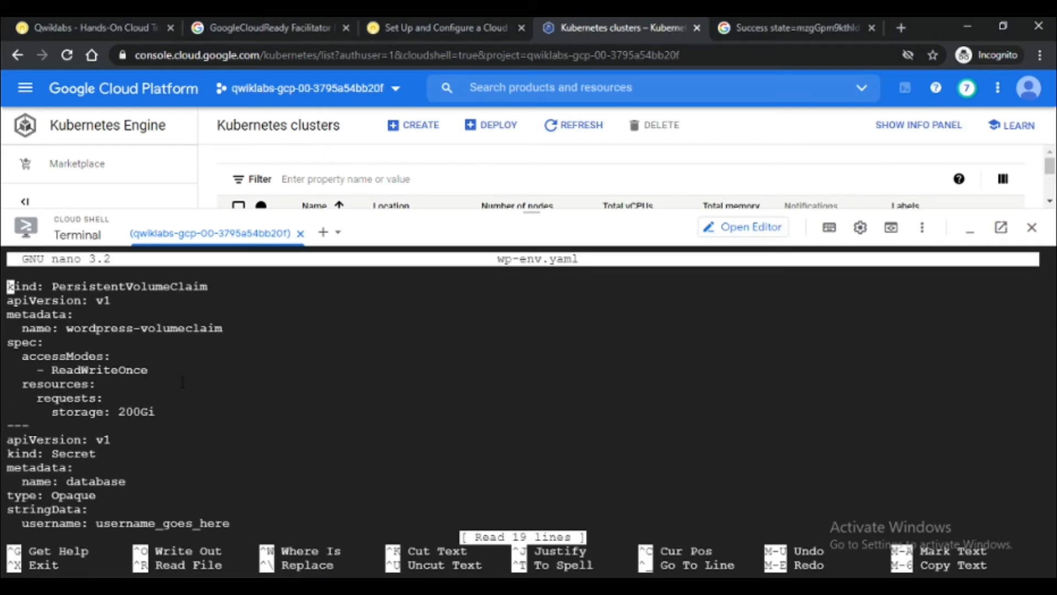
Step: Erase the placeholder value of the password entry on the last line of wp-env.yaml
key(Down)
key(Down)
key(Down)
key(Down)
key(Down)
key(Down)
key(Down)
key(Down)
key(Down)
key(Down)
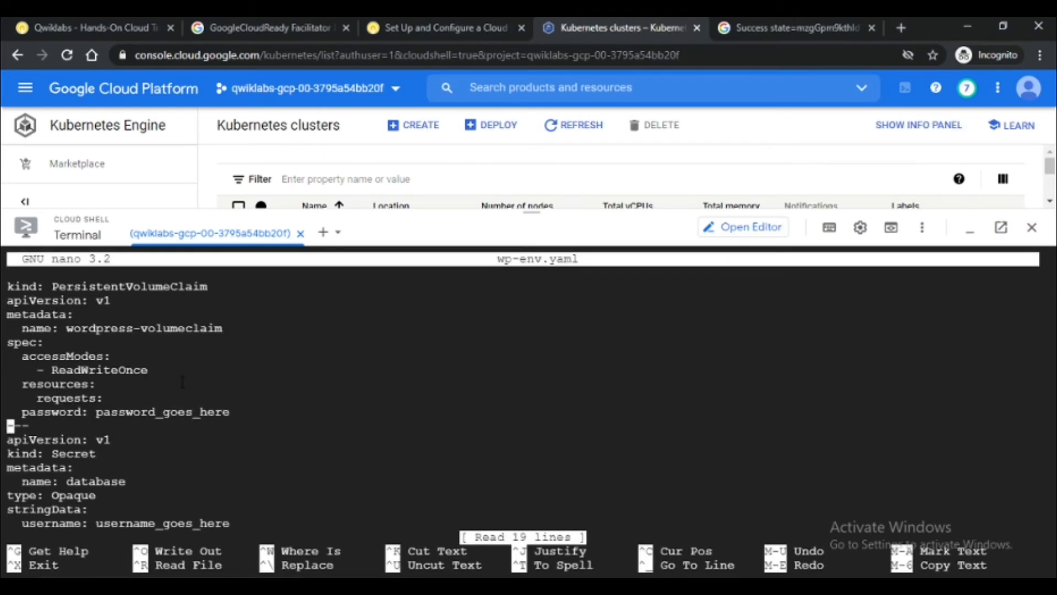
key(Up)
key(Right)
key(Right)
key(Right)
key(Right)
key(Right)
key(Right)
key(Right)
key(Right)
key(Right)
key(Right)
key(Right)
key(Right)
key(Right)
key(Right)
key(Right)
key(Right)
key(Right)
key(Right)
key(Right)
key(Right)
key(Right)
key(Right)
key(Right)
key(Right)
key(Right)
key(Right)
key(Right)
key(Right)
key(Right)
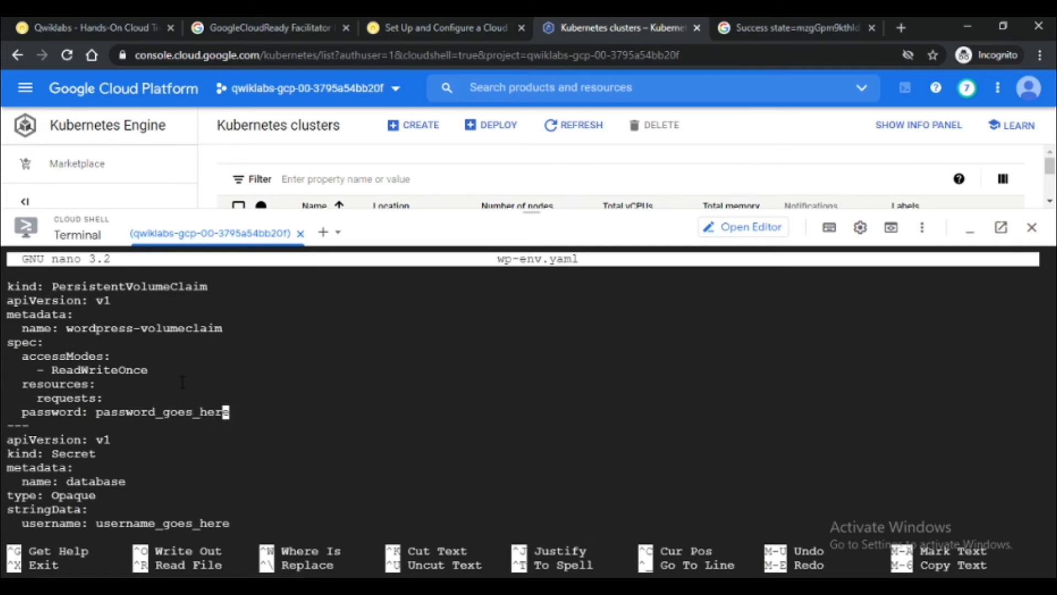
key(Delete)
key(BackSpace)
key(BackSpace)
key(BackSpace)
key(BackSpace)
key(BackSpace)
key(BackSpace)
key(BackSpace)
key(BackSpace)
key(BackSpace)
key(BackSpace)
key(BackSpace)
key(BackSpace)
key(BackSpace)
key(BackSpace)
key(BackSpace)
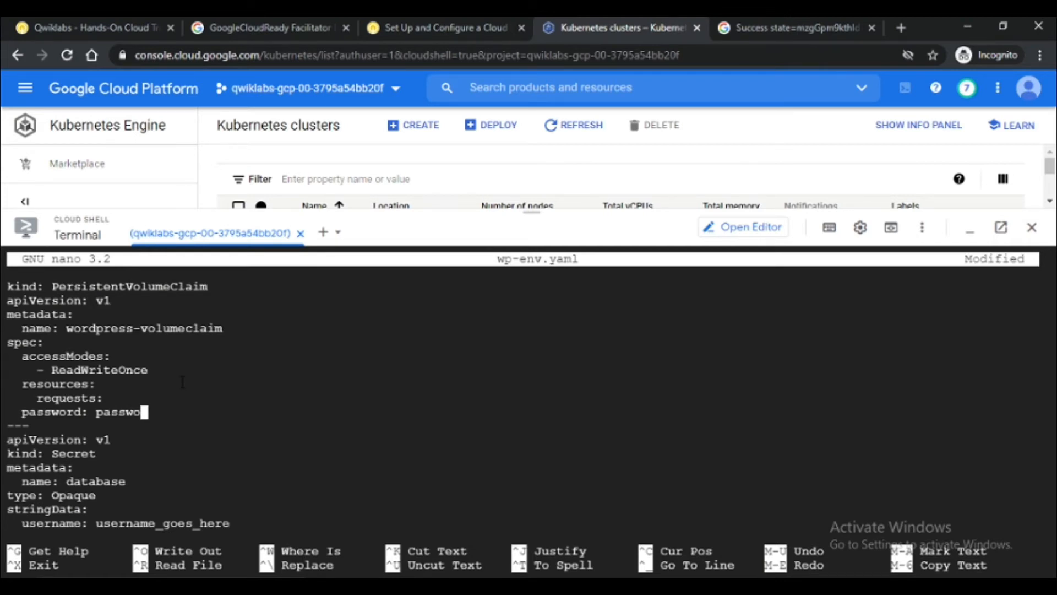
key(BackSpace)
key(BackSpace)
click(435, 28)
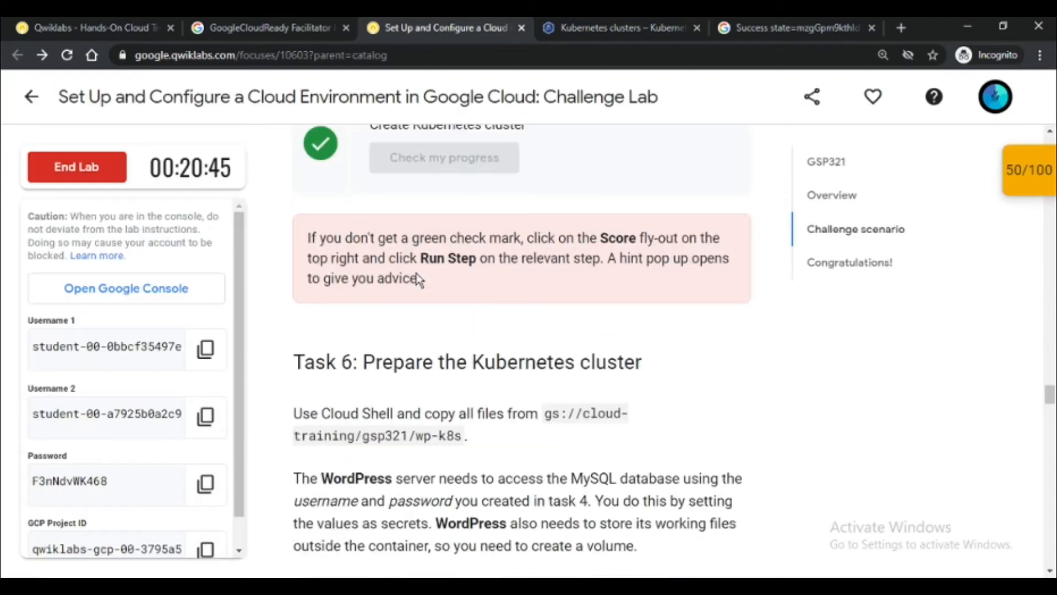
scroll(465, 276, up, 10)
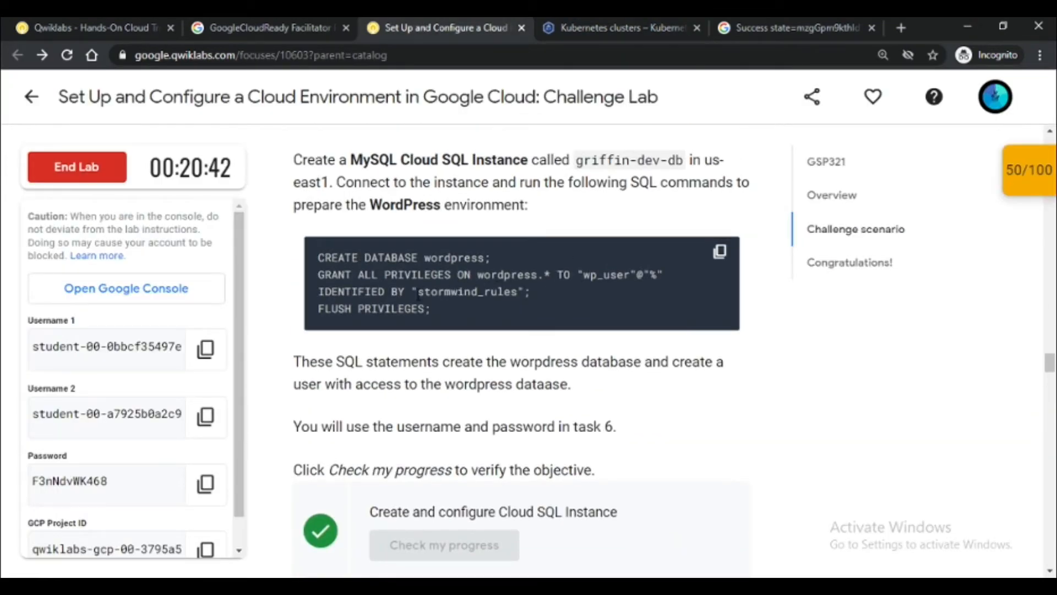
drag(417, 293, 518, 292)
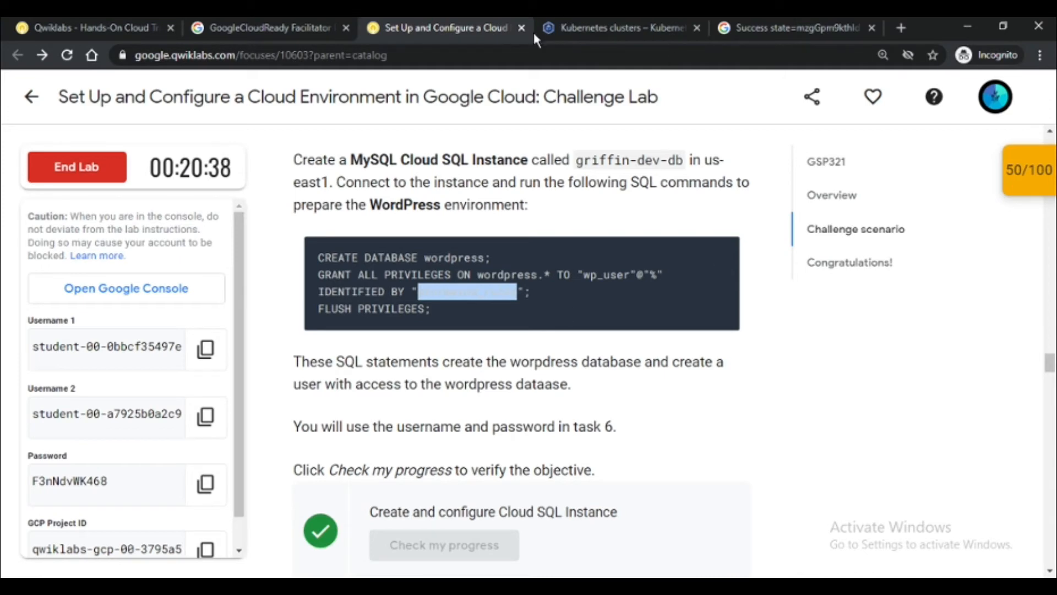
scroll(457, 385, down, 6)
scroll(457, 412, down, 4)
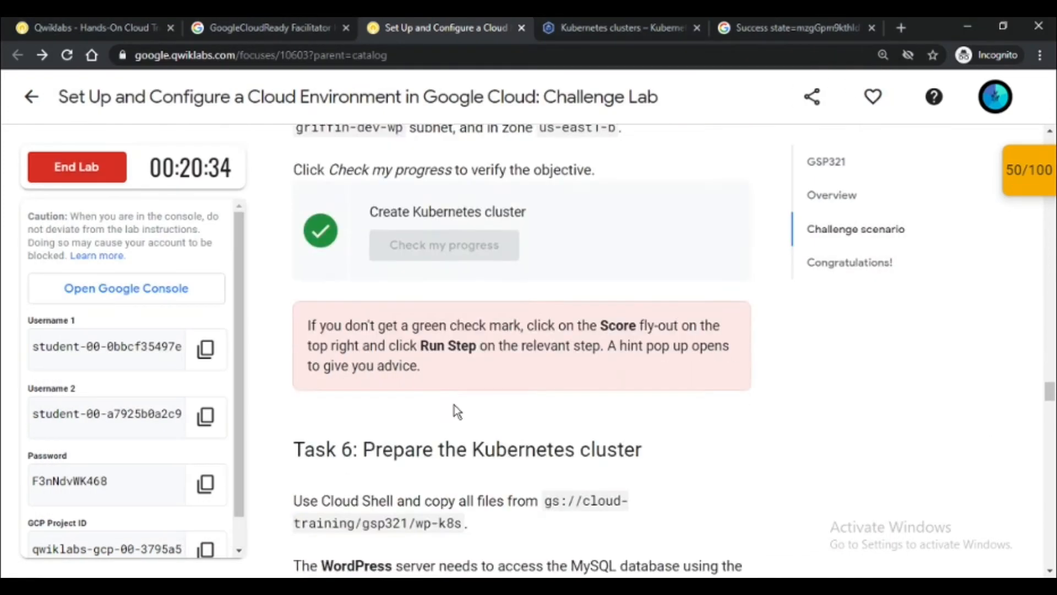
scroll(457, 412, down, 5)
Step: Copy the database password from the Task 6 notes into the password entry of wp-env.yaml
key(alt+Tab)
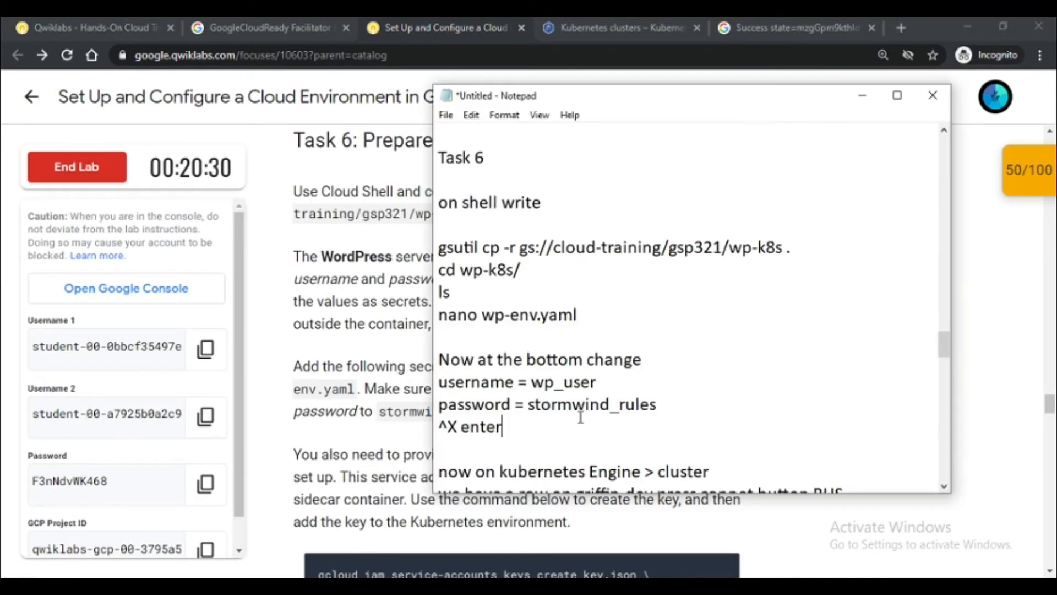
drag(528, 405, 656, 406)
key(ctrl+c)
key(alt+Tab)
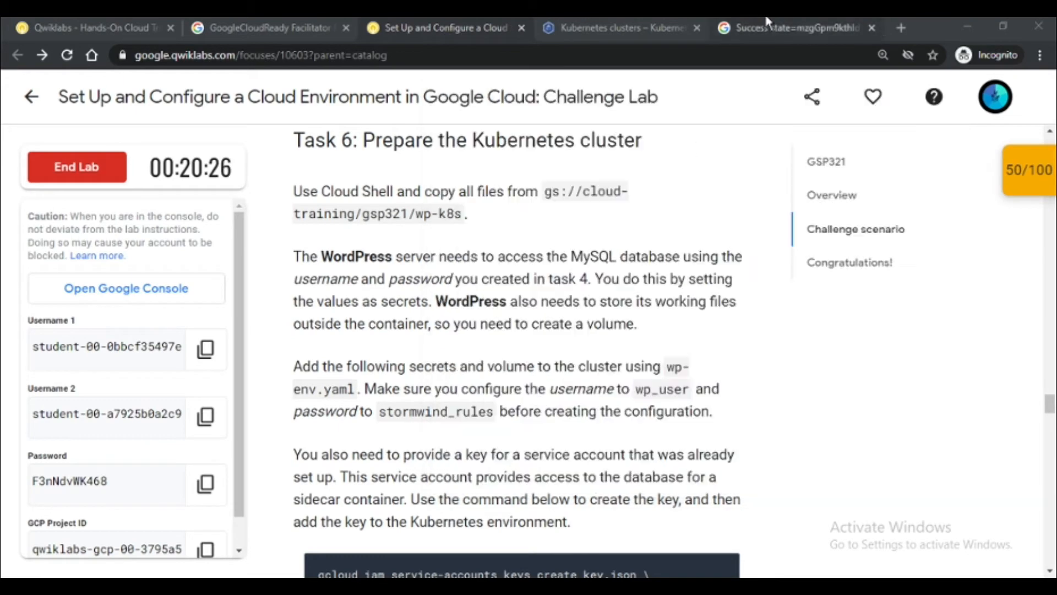
click(621, 25)
key(ctrl+v)
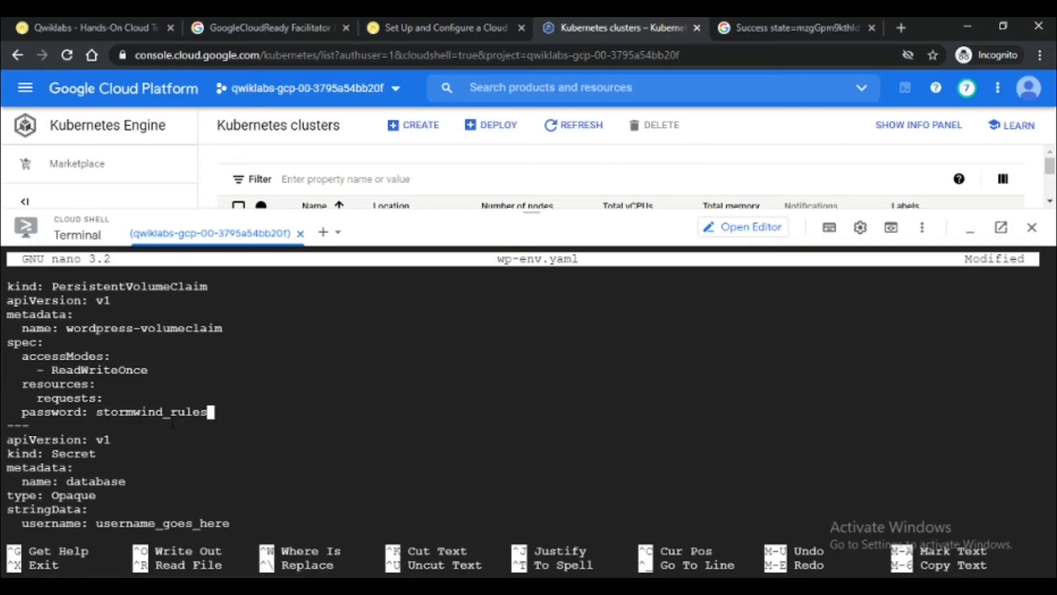
Step: Enlarge the Cloud Shell terminal and replace the placeholder username in wp-env.yaml with wp_user
key(alt+Tab)
drag(532, 381, 602, 380)
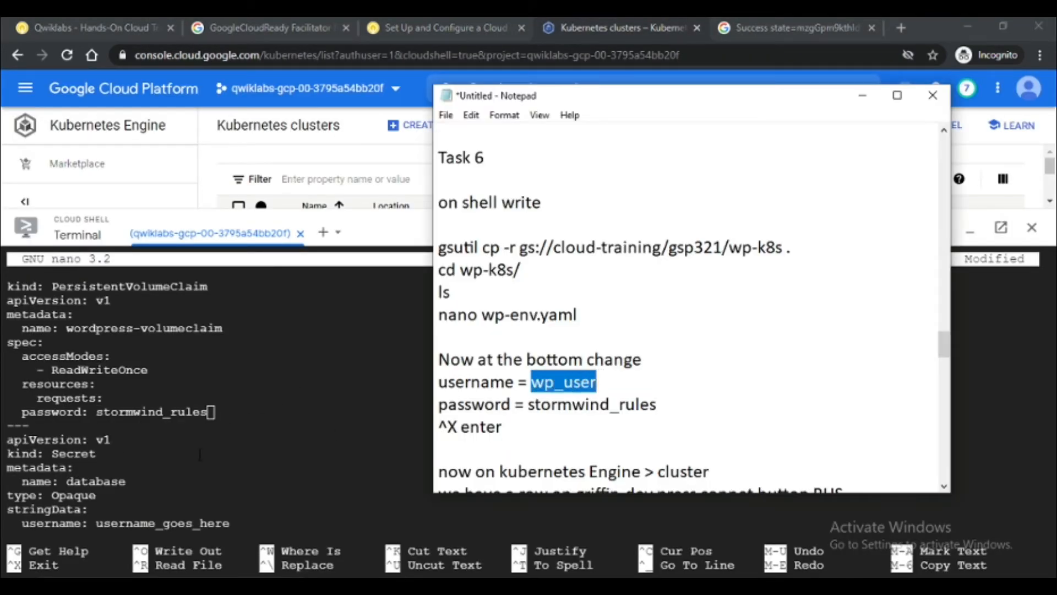
key(alt+Tab)
drag(529, 210, 530, 168)
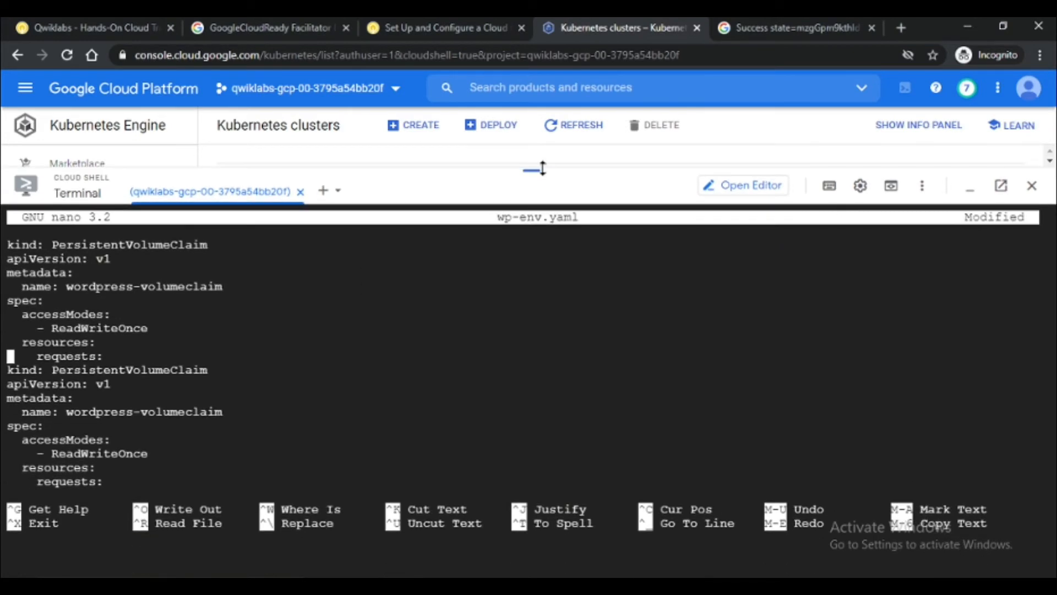
key(Down)
key(Down)
key(Down)
key(Down)
key(Down)
key(Down)
key(Down)
key(Down)
key(Down)
key(Right)
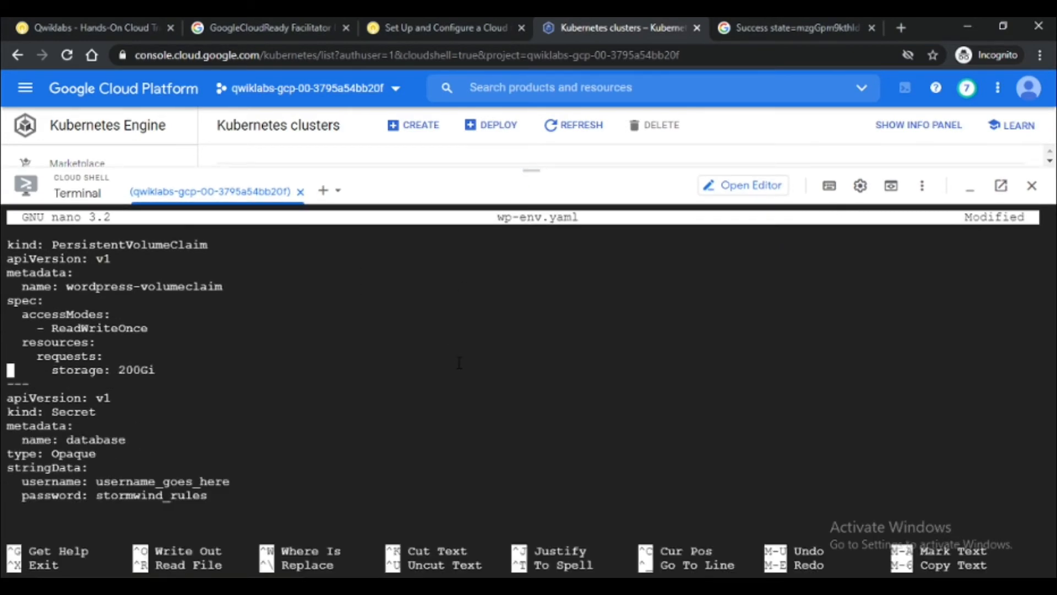
key(Right)
key(Right)
key(Right)
key(Right)
key(Right)
key(Right)
key(Right)
key(Right)
key(Right)
key(Right)
key(Right)
key(Right)
key(Right)
key(Right)
key(Right)
key(Right)
key(Right)
key(Right)
key(Right)
key(Right)
key(BackSpace)
key(BackSpace)
key(BackSpace)
key(BackSpace)
key(BackSpace)
key(BackSpace)
key(BackSpace)
key(BackSpace)
key(BackSpace)
key(BackSpace)
key(BackSpace)
key(BackSpace)
key(BackSpace)
key(BackSpace)
key(BackSpace)
key(BackSpace)
key(BackSpace)
key(BackSpace)
text(wp_user)
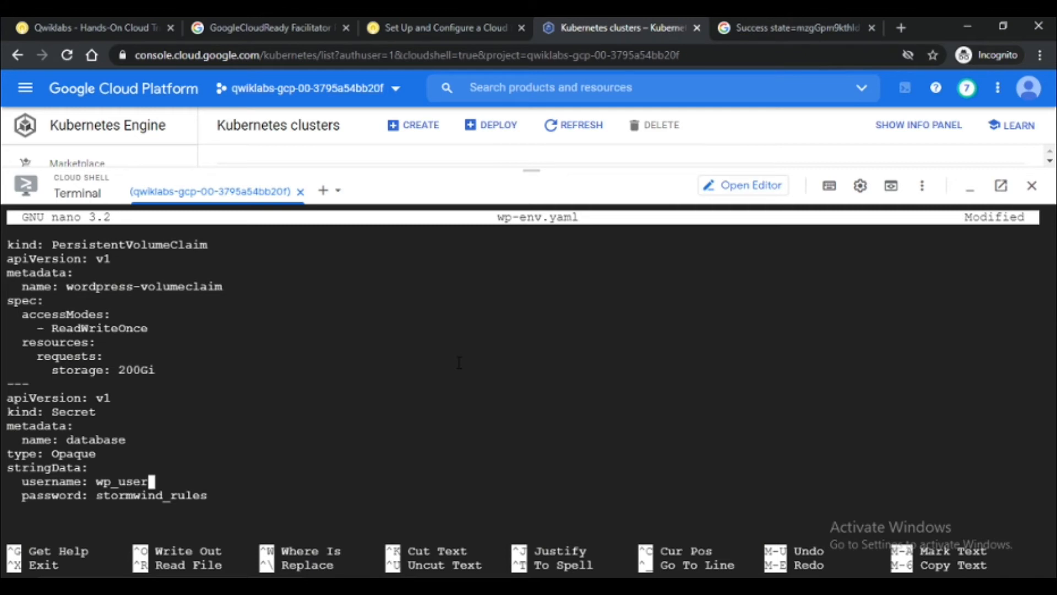
Step: Save the changes to wp-env.yaml under the same file name and exit nano
key(ctrl+x)
key(y)
key(Return)
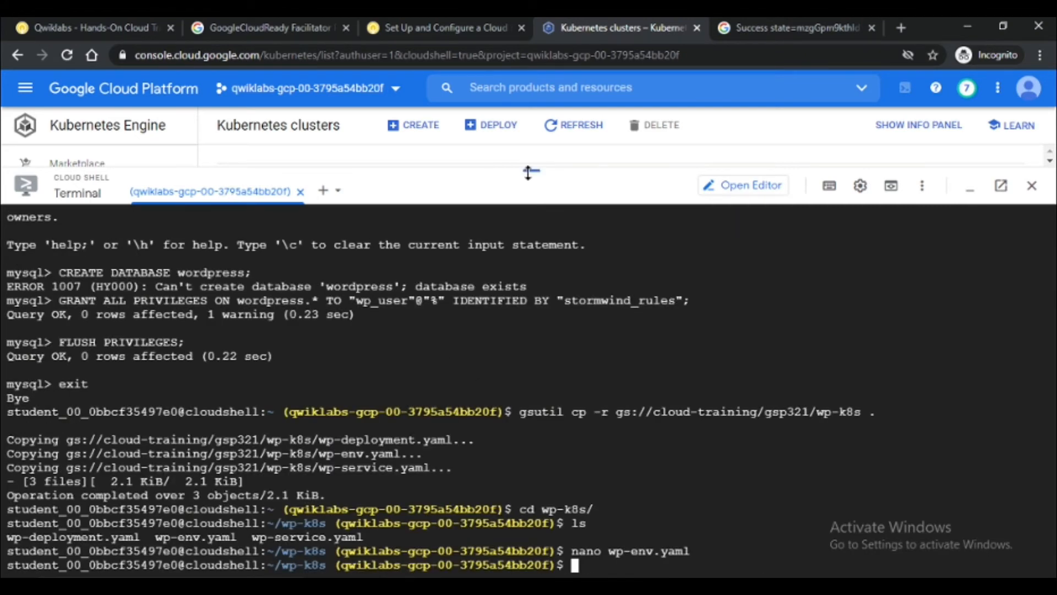
Step: Shrink the terminal, refresh the Kubernetes cluster list and open the details of griffin-dev
drag(530, 170, 526, 416)
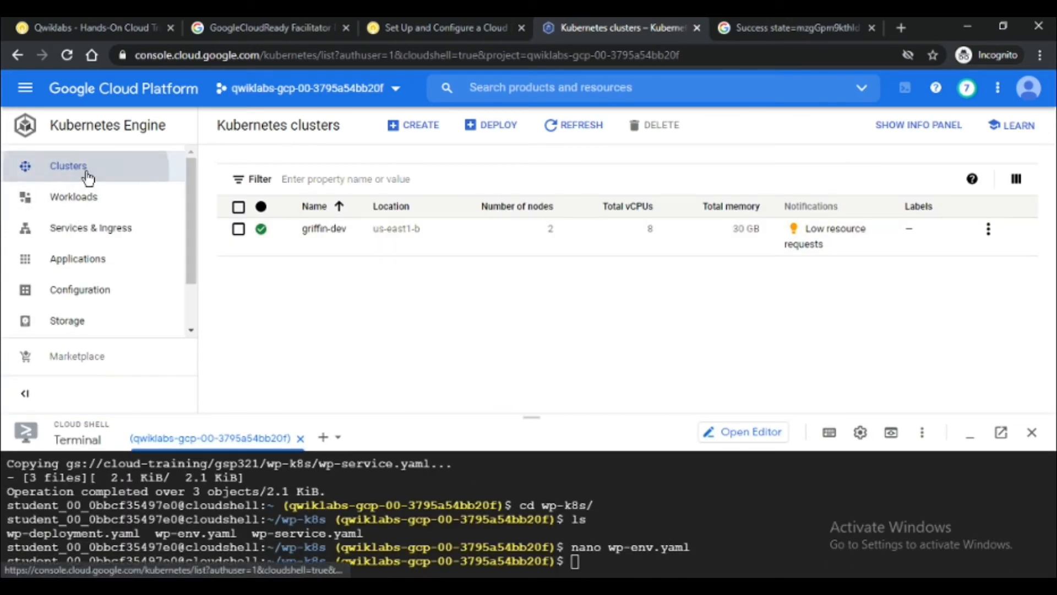
click(573, 125)
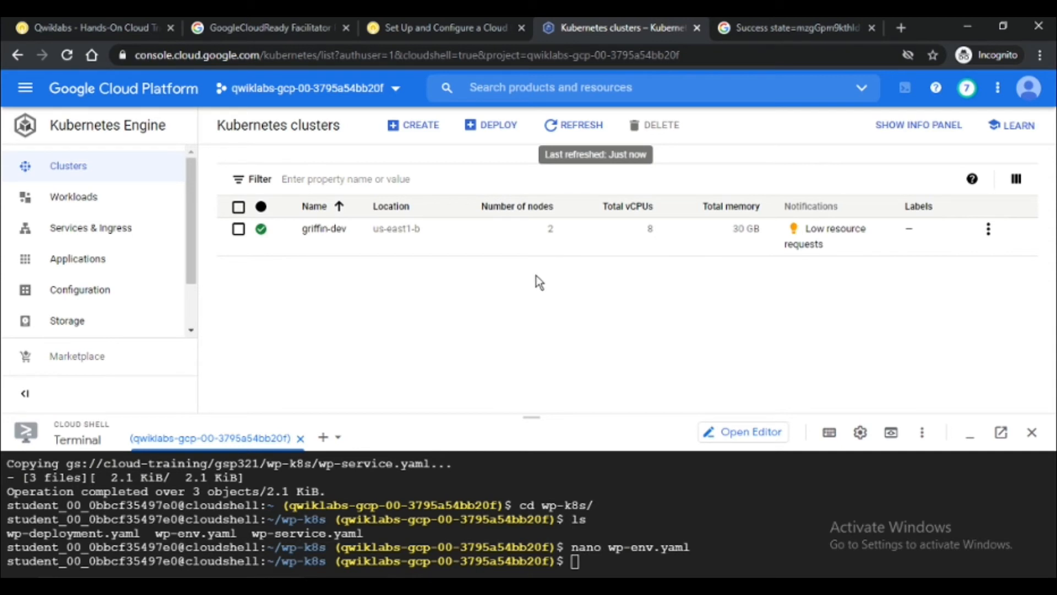
mouse_move(793, 233)
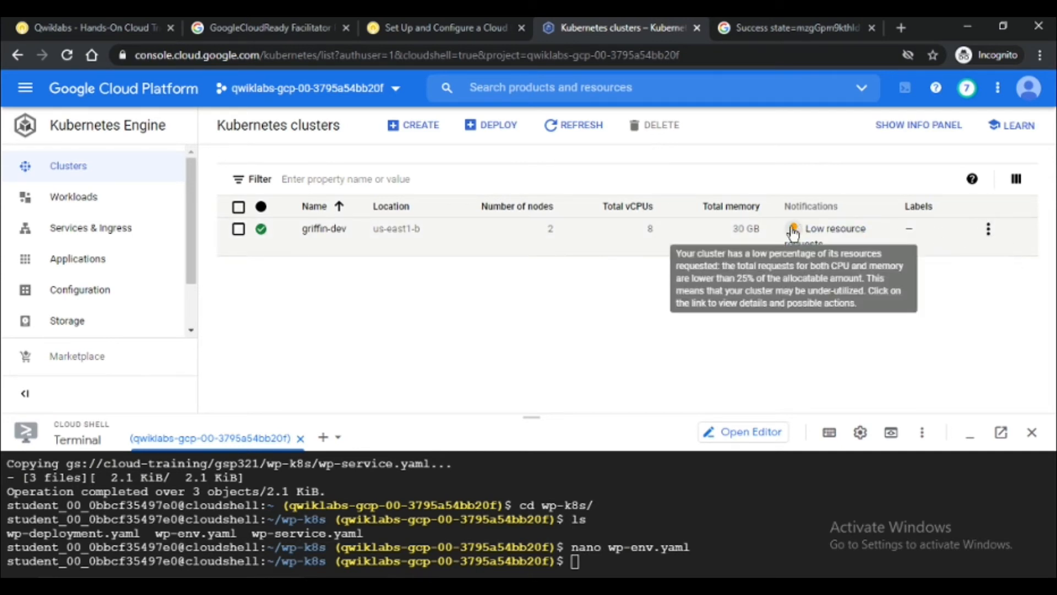
click(328, 230)
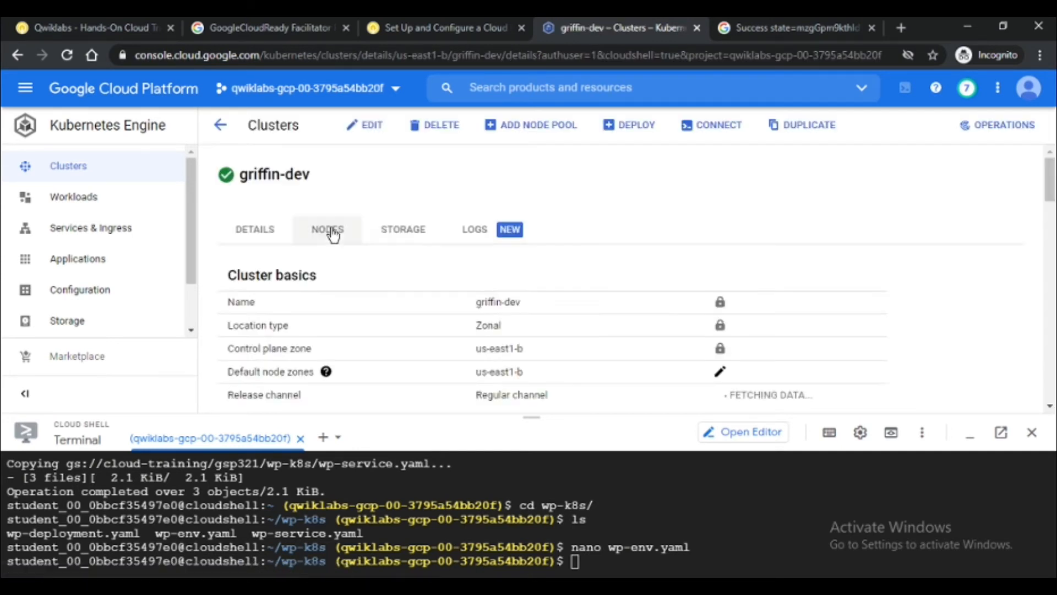
scroll(541, 283, down, 20)
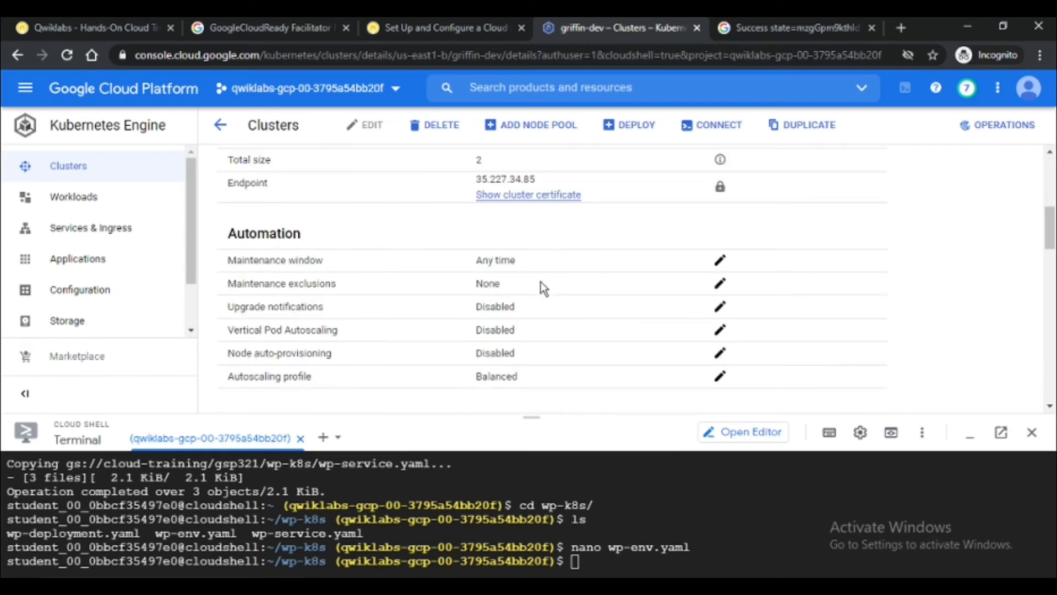
scroll(541, 297, up, 5)
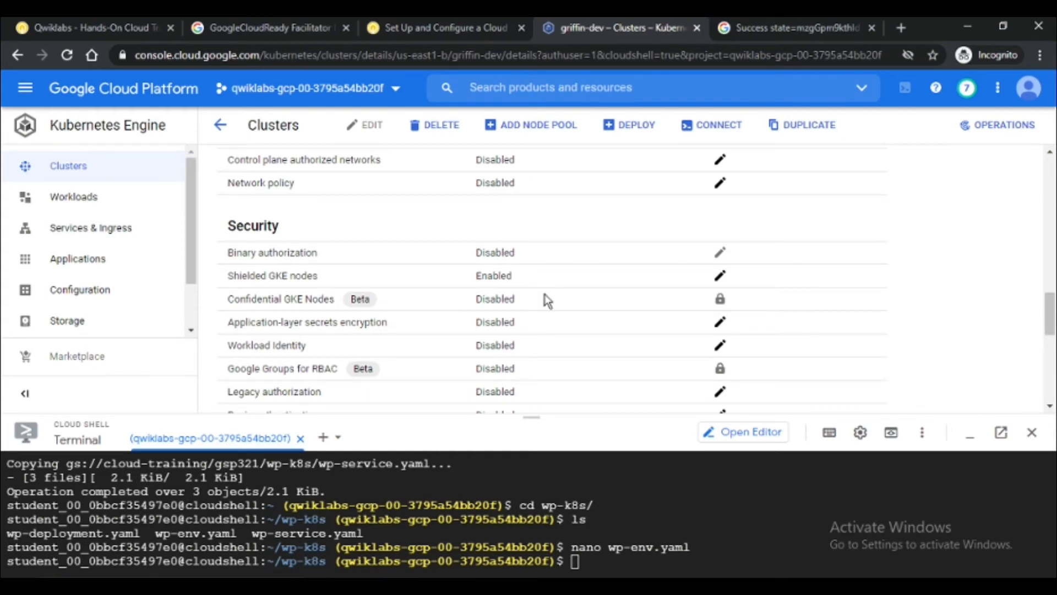
Step: Connect to the griffin-dev cluster by running its get-credentials command for zone us-east1-b in Cloud Shell
click(707, 130)
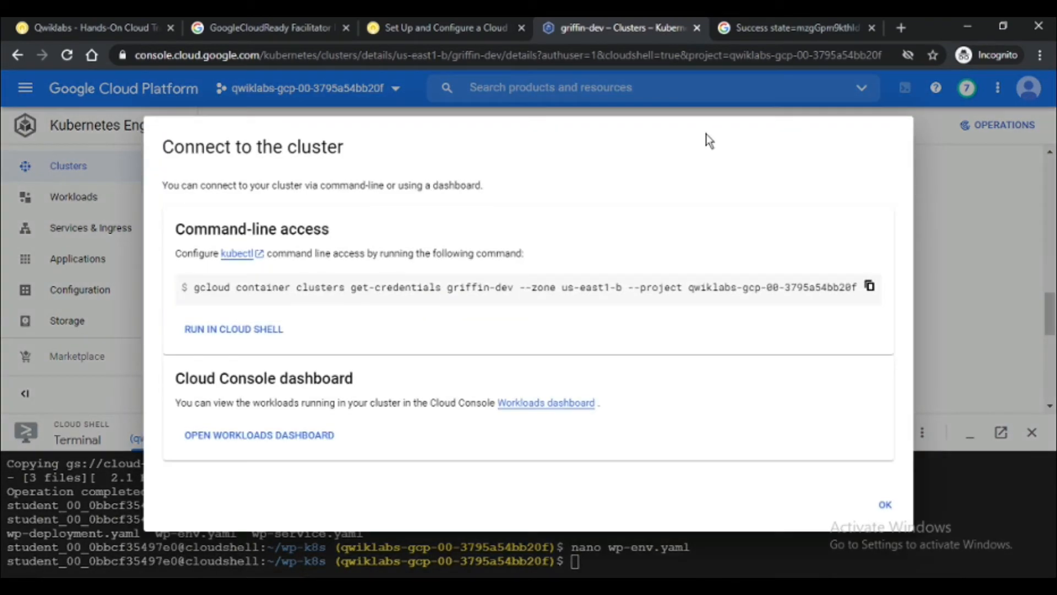
click(215, 330)
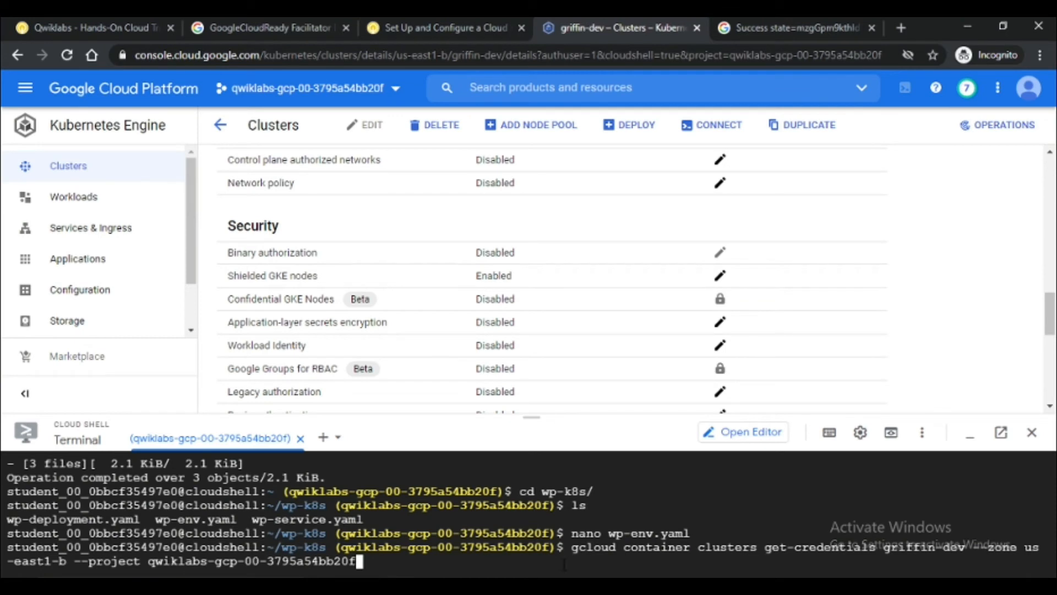
key(Return)
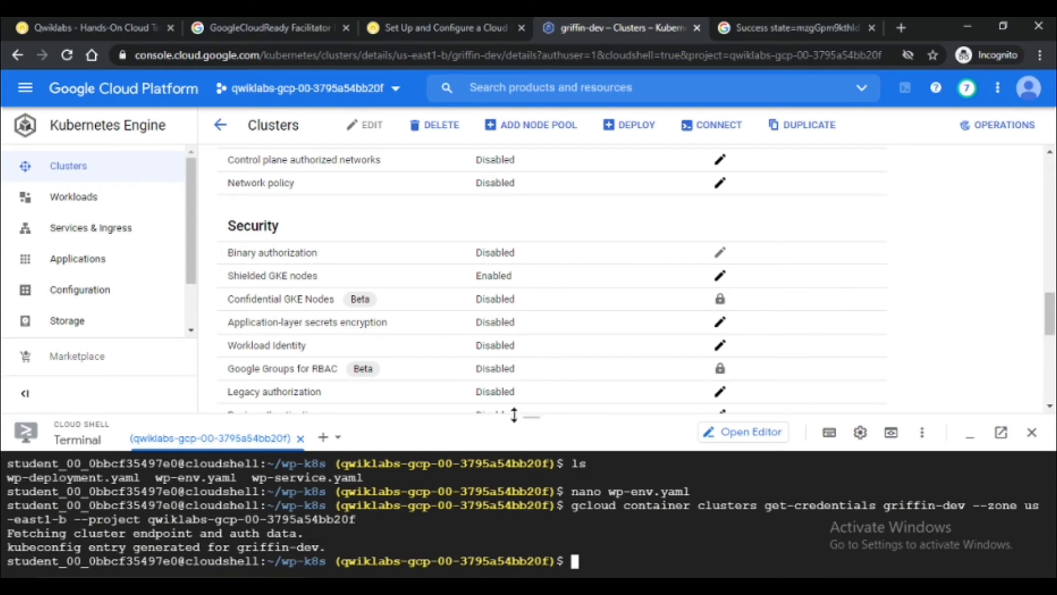
Step: Enlarge the terminal, copy kubectl apply -f wp-env.yaml from the Notepad notes and run it in Cloud Shell
drag(517, 416, 530, 309)
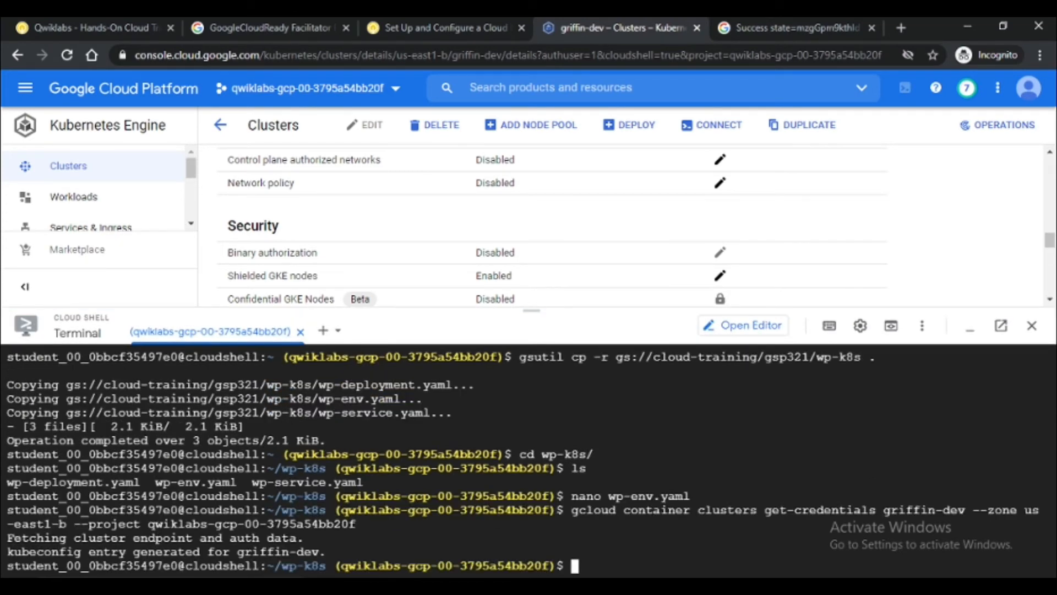
key(alt+Tab)
scroll(582, 430, down, 6)
scroll(586, 363, up, 1)
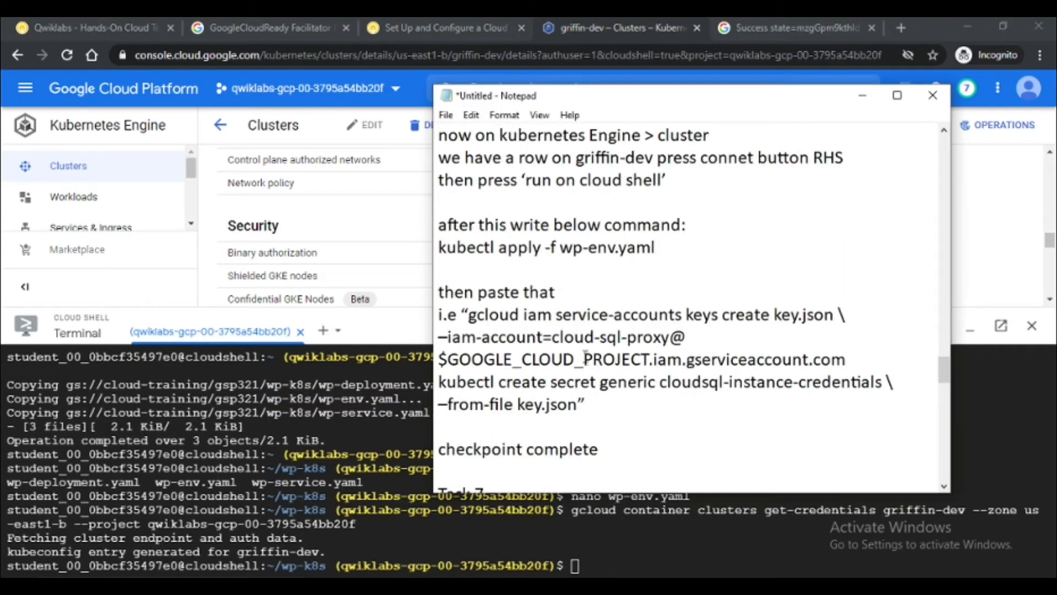
drag(440, 246, 667, 248)
key(ctrl+c)
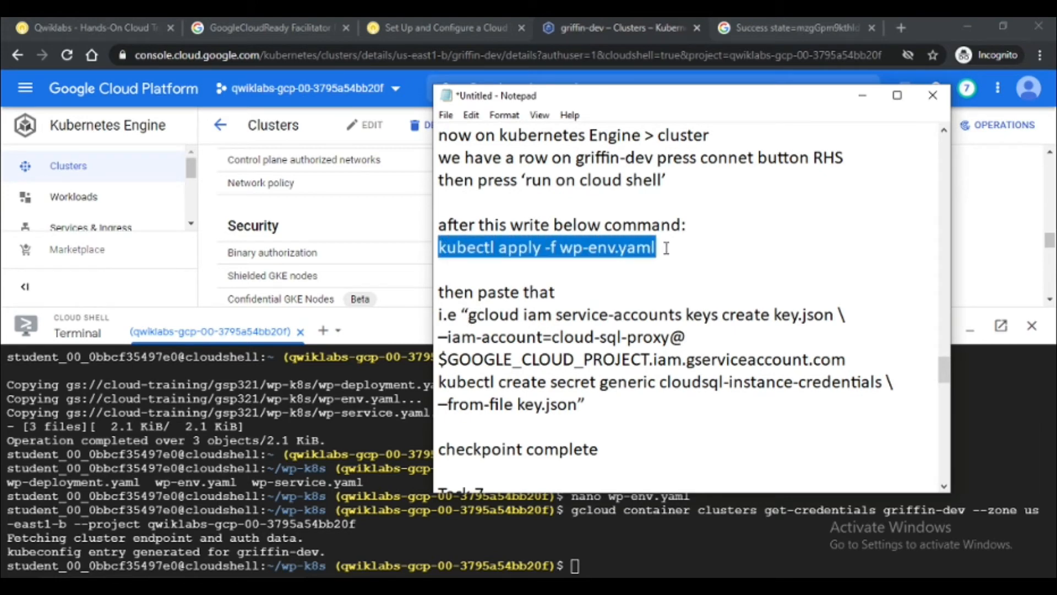
key(alt+Tab)
key(ctrl+v)
key(Return)
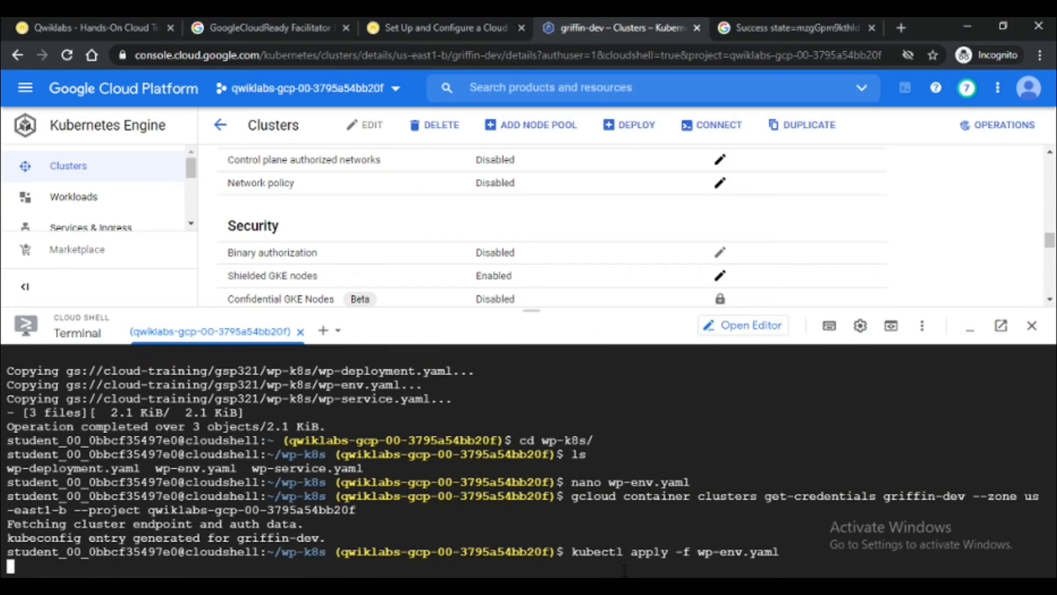
Step: Copy the lab's service account key and cloudsql-instance-credentials secret commands and run them in Cloud Shell with key.json
key(alt+Tab)
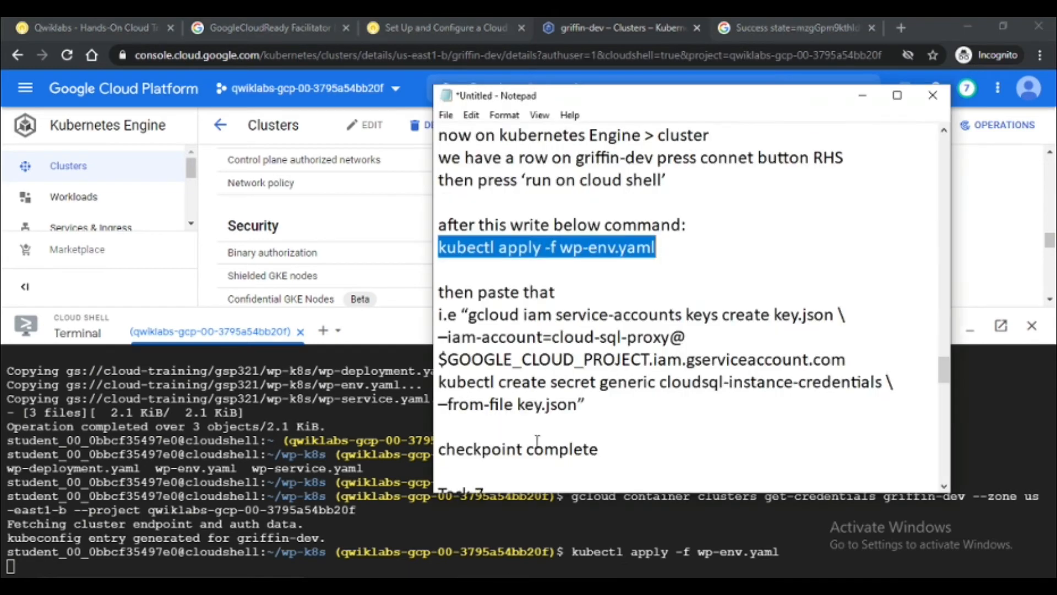
drag(467, 315, 578, 410)
click(632, 528)
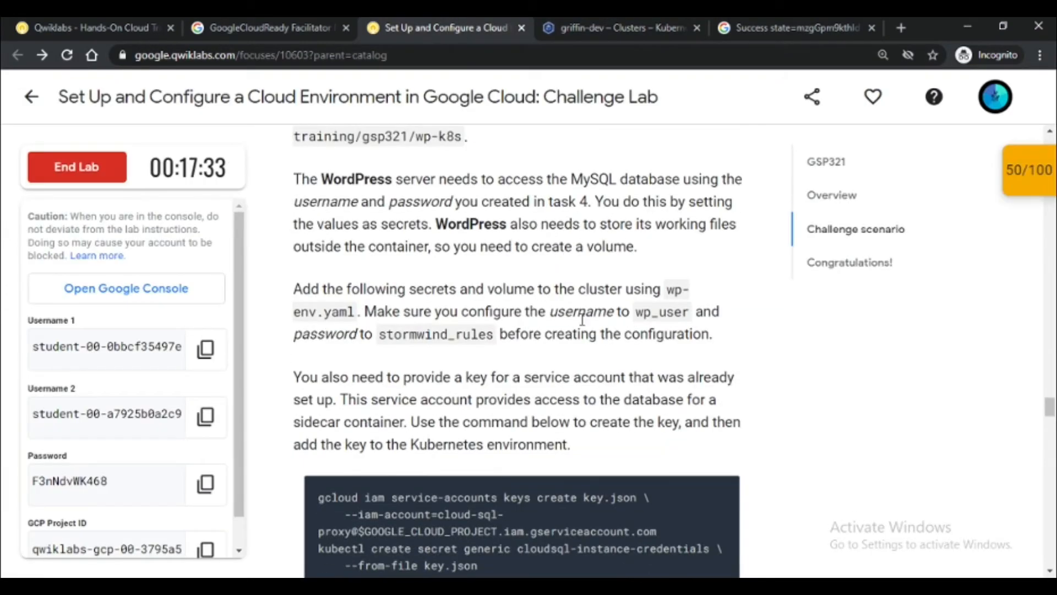
click(443, 25)
scroll(551, 358, down, 3)
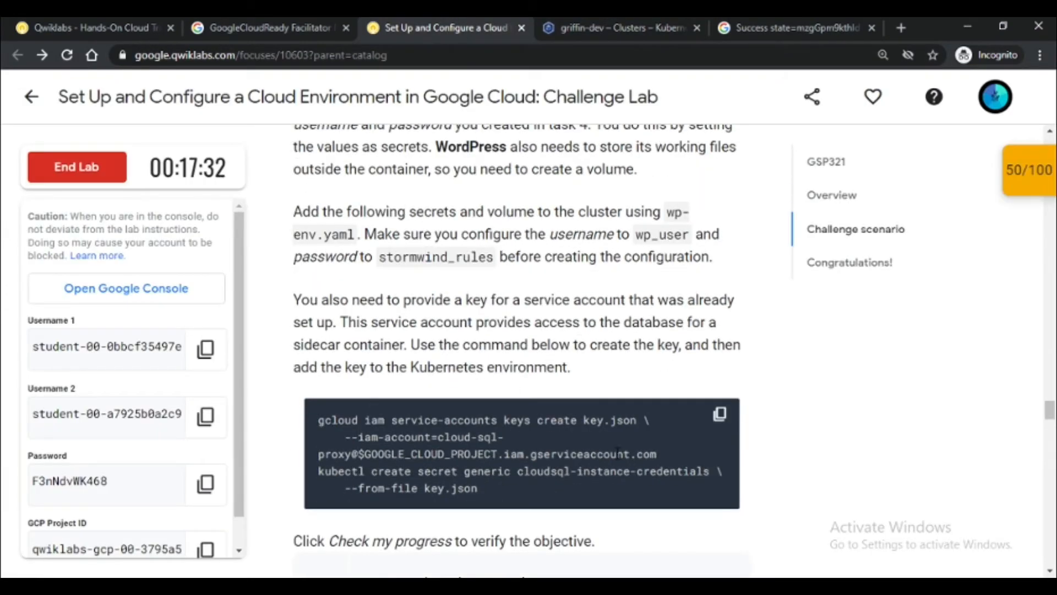
click(723, 416)
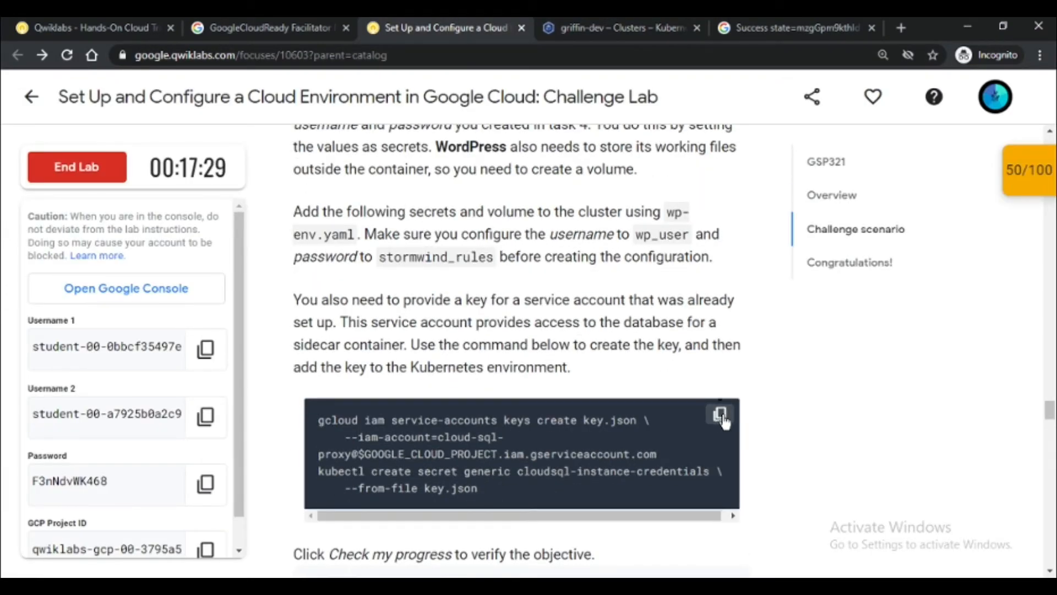
click(638, 25)
key(ctrl+v)
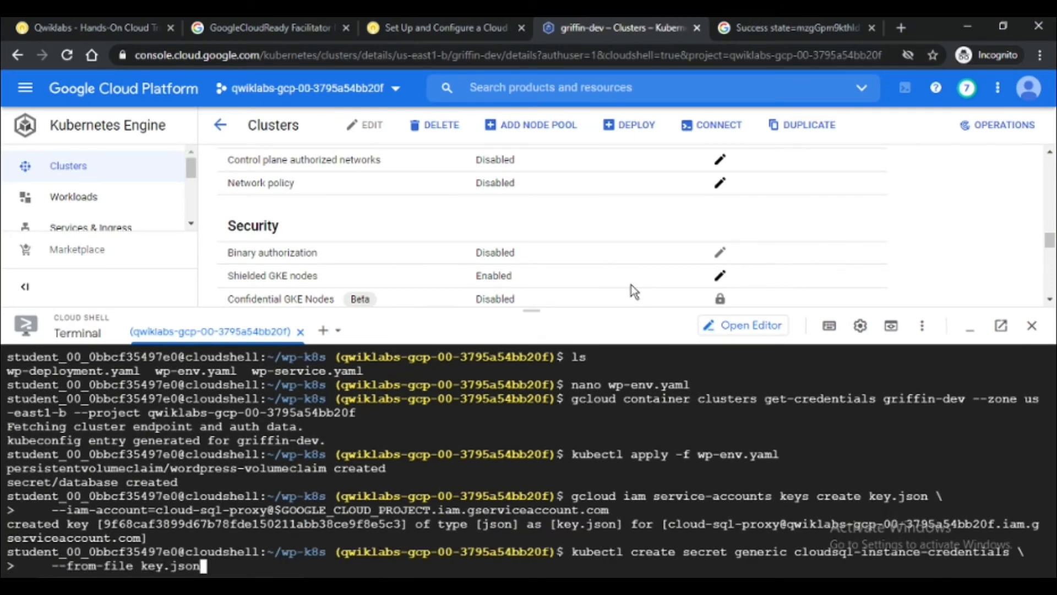
scroll(631, 285, down, 2)
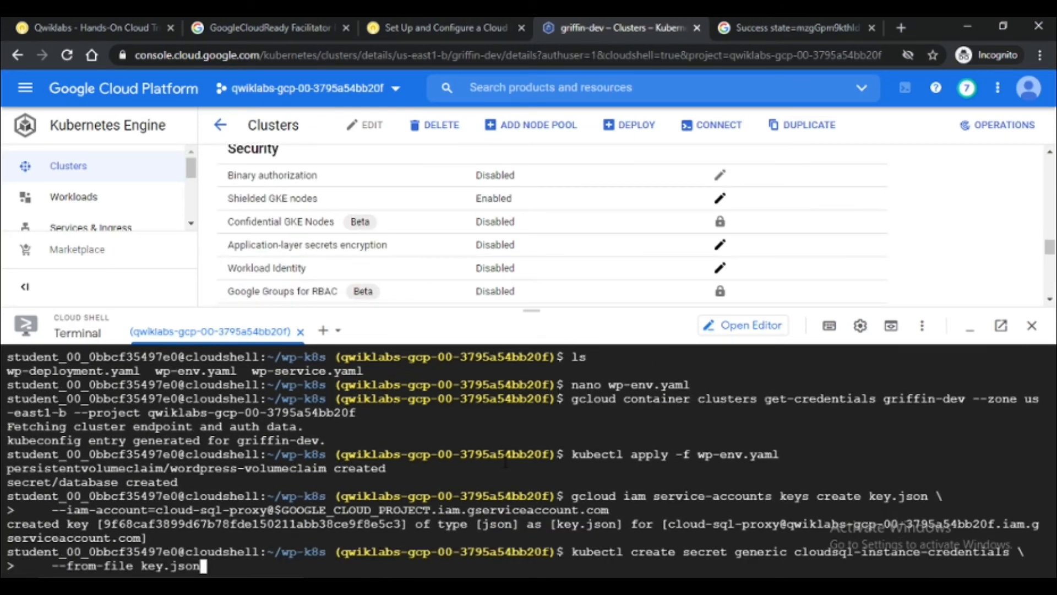
key(Return)
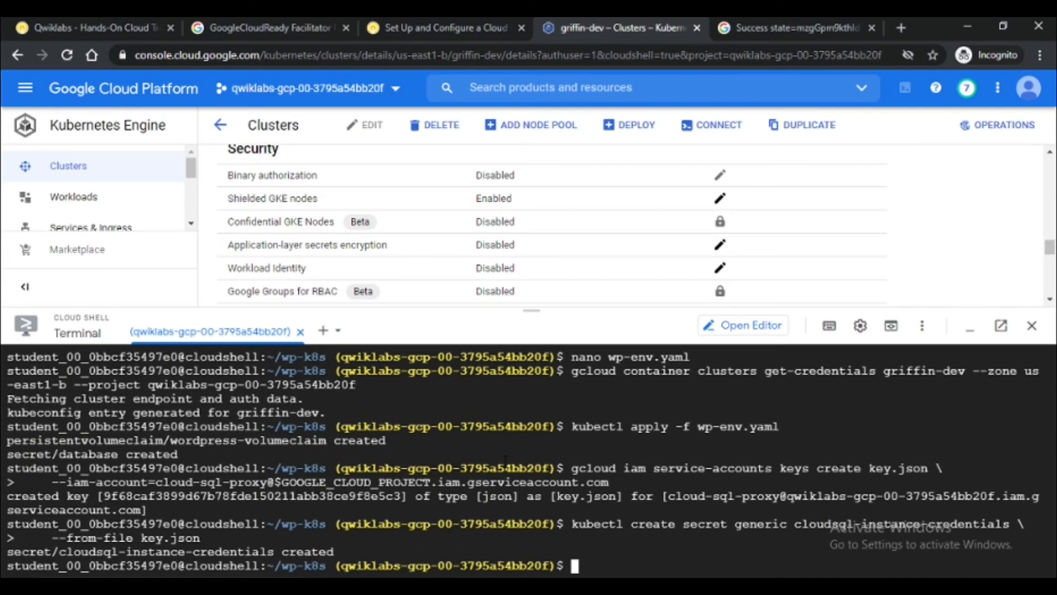
Step: Check the lab progress for Prepare the Kubernetes cluster and read the Task 7 WordPress deployment instructions
click(441, 27)
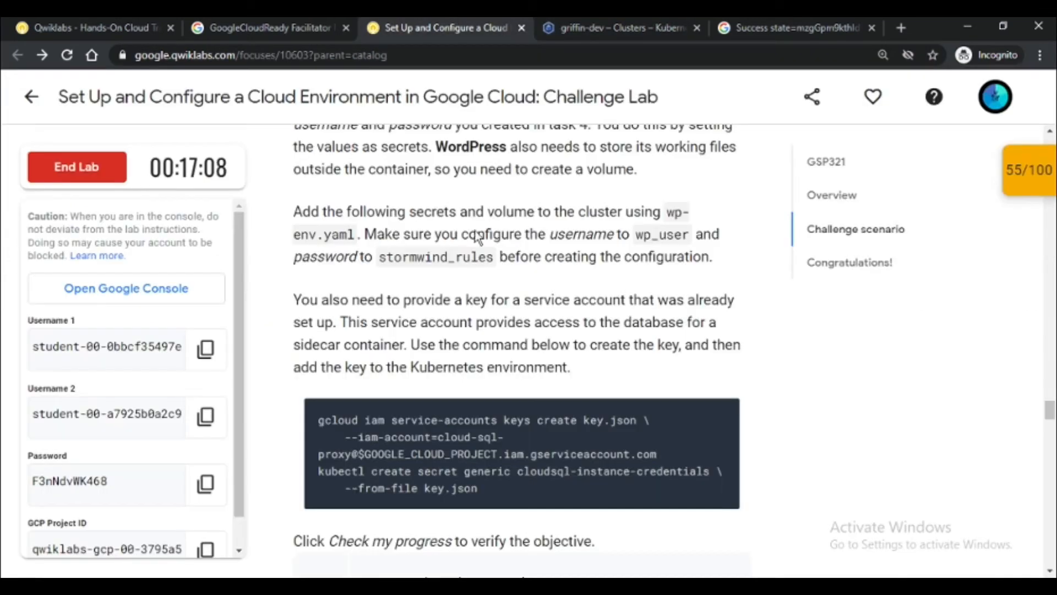
scroll(468, 358, down, 4)
click(468, 384)
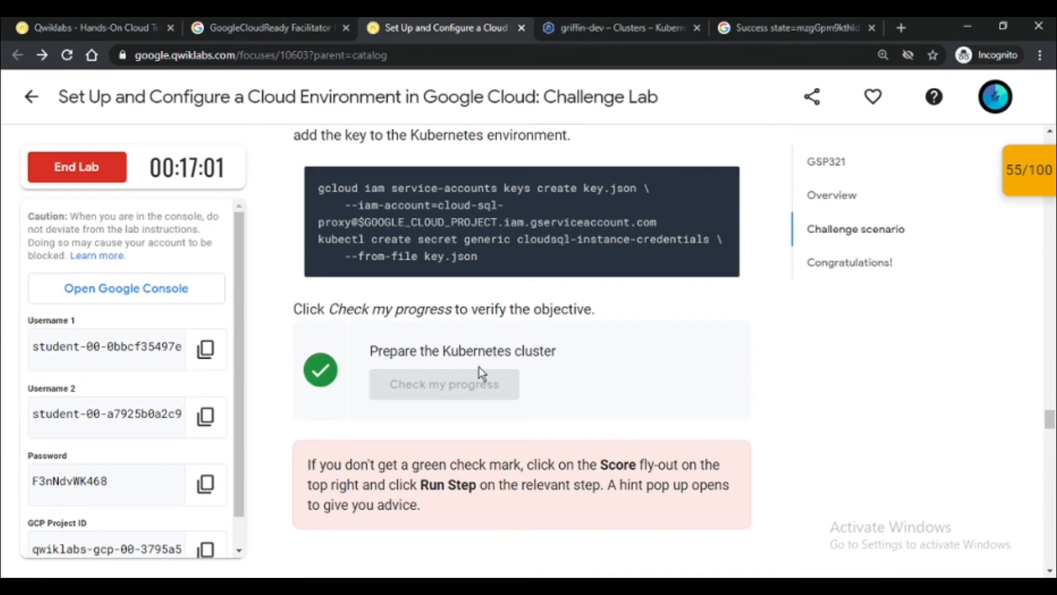
scroll(479, 366, down, 4)
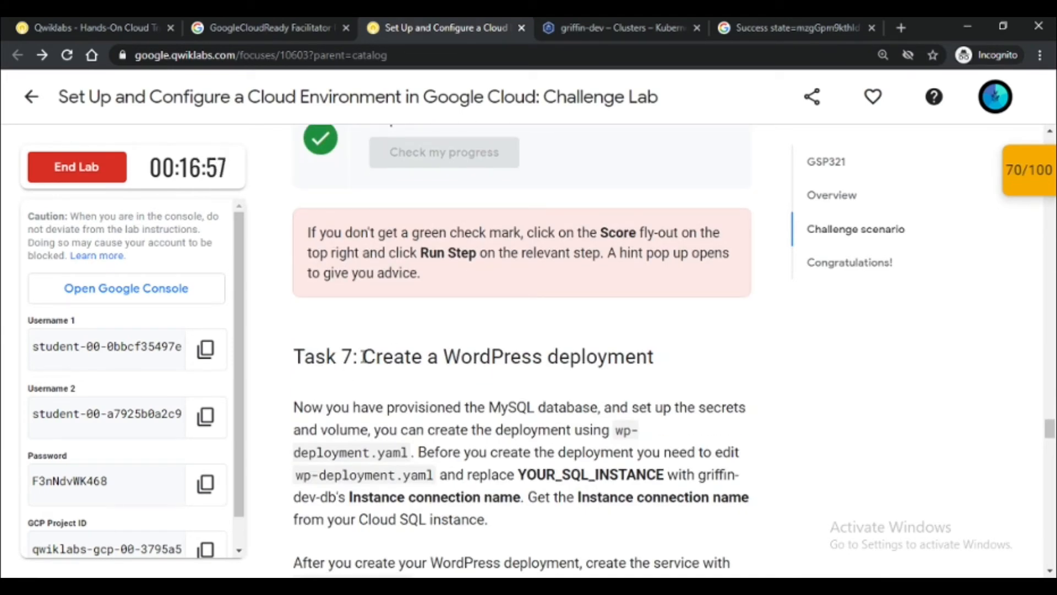
scroll(364, 357, down, 3)
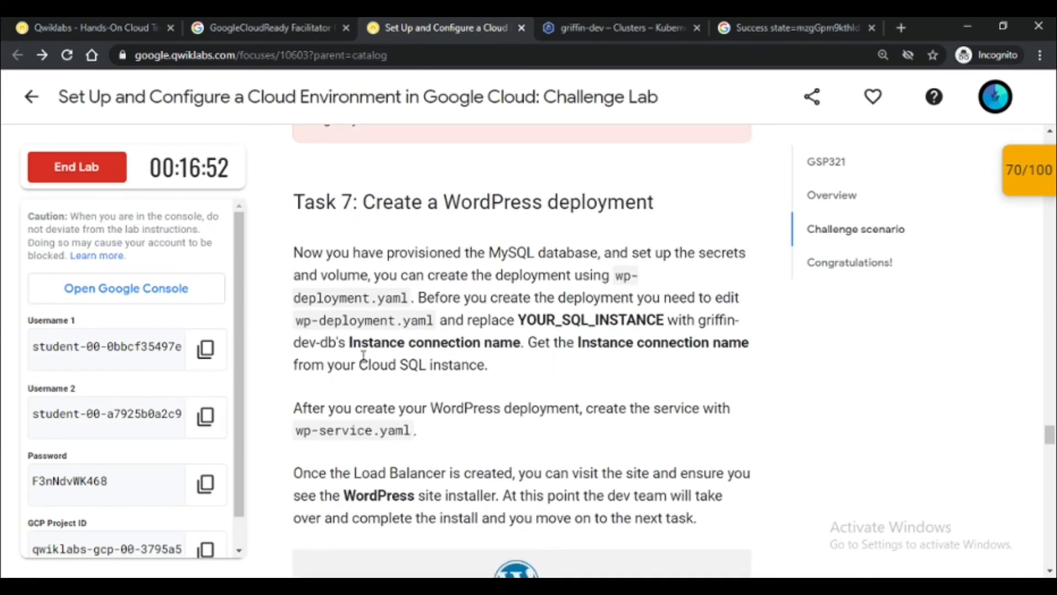
Step: Return to the Google Cloud console and open the overview of the griffin-dev-db Cloud SQL instance
click(633, 27)
click(26, 90)
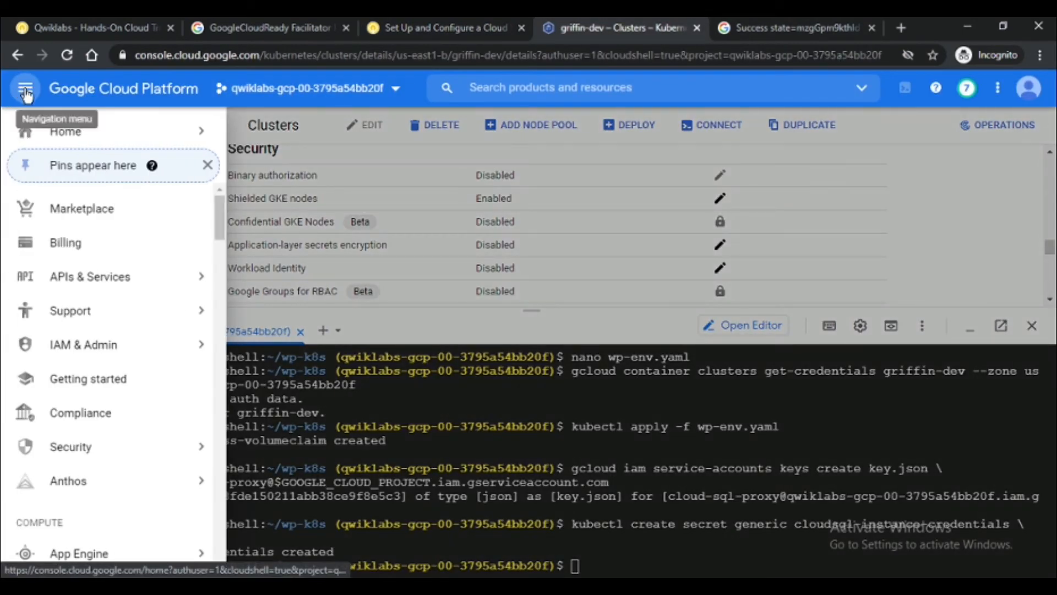
scroll(82, 358, down, 12)
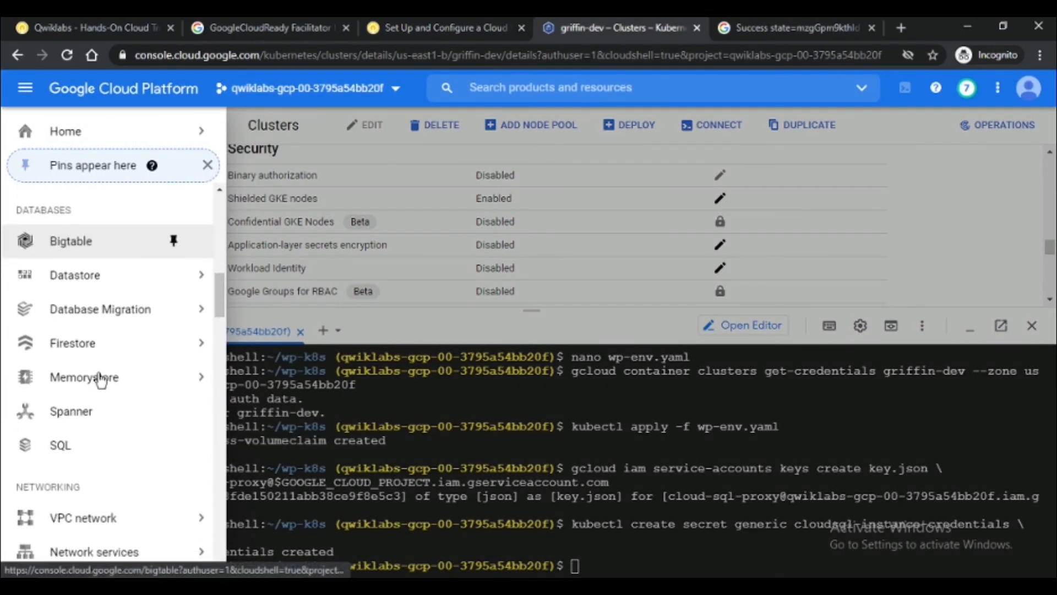
scroll(97, 379, down, 2)
click(94, 378)
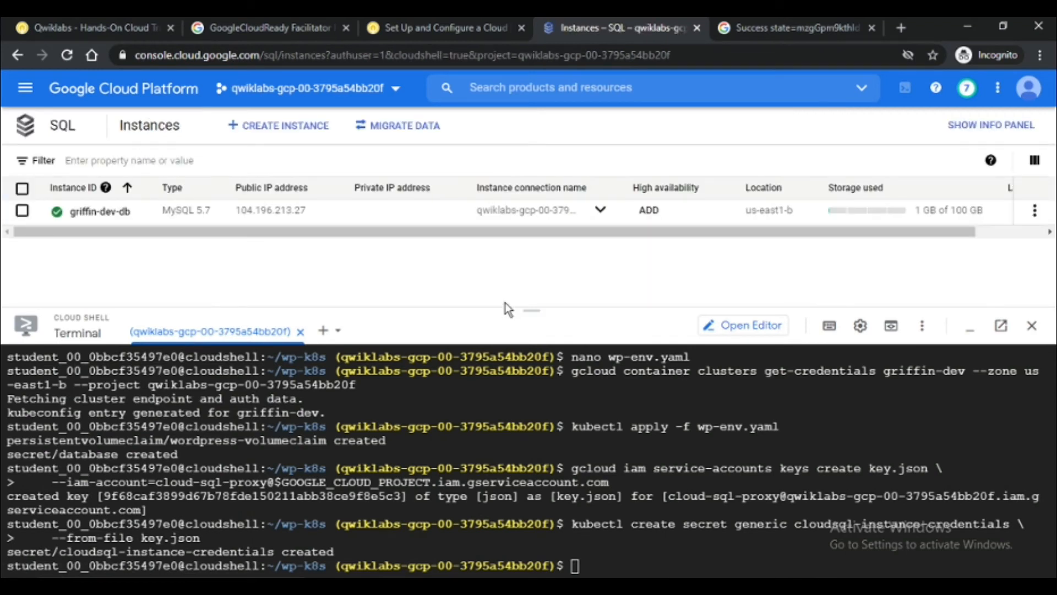
click(103, 213)
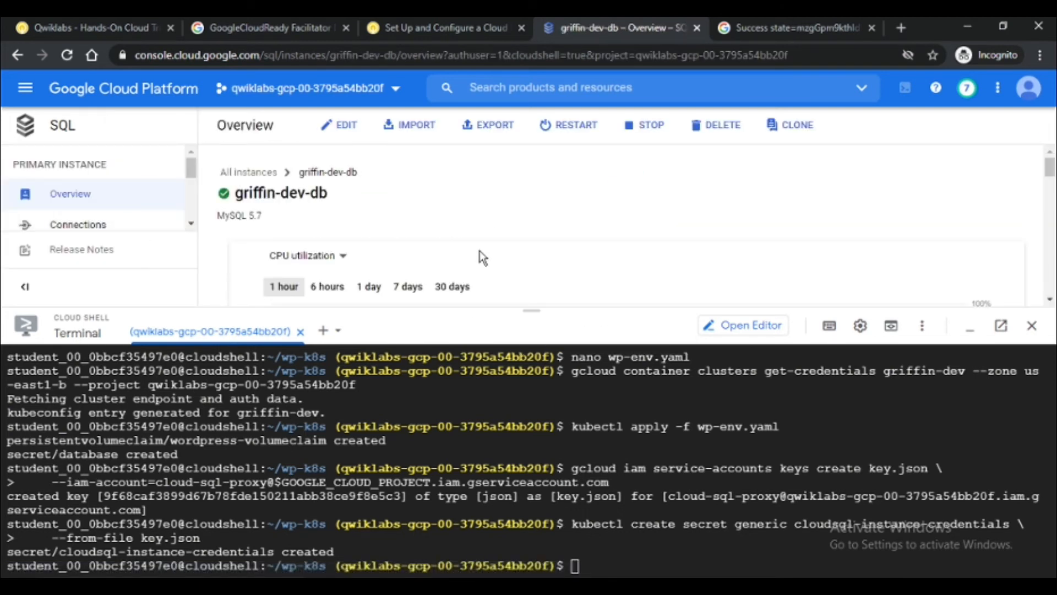
Step: List the files in wp-k8s and open wp-deployment.yaml in nano
text(ls)
key(Return)
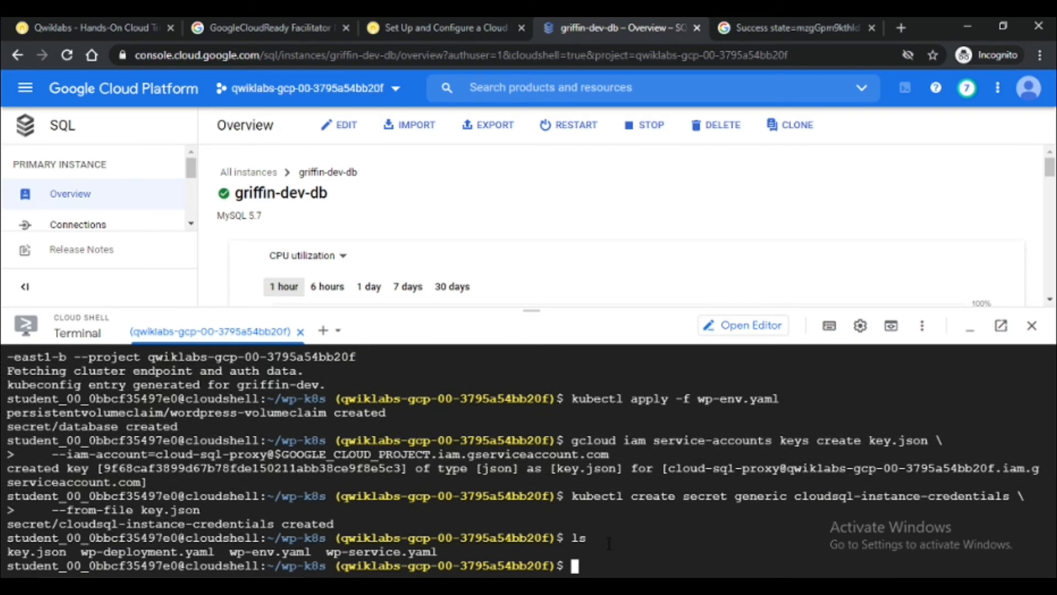
text(nano wp)
text(-d)
key(Tab)
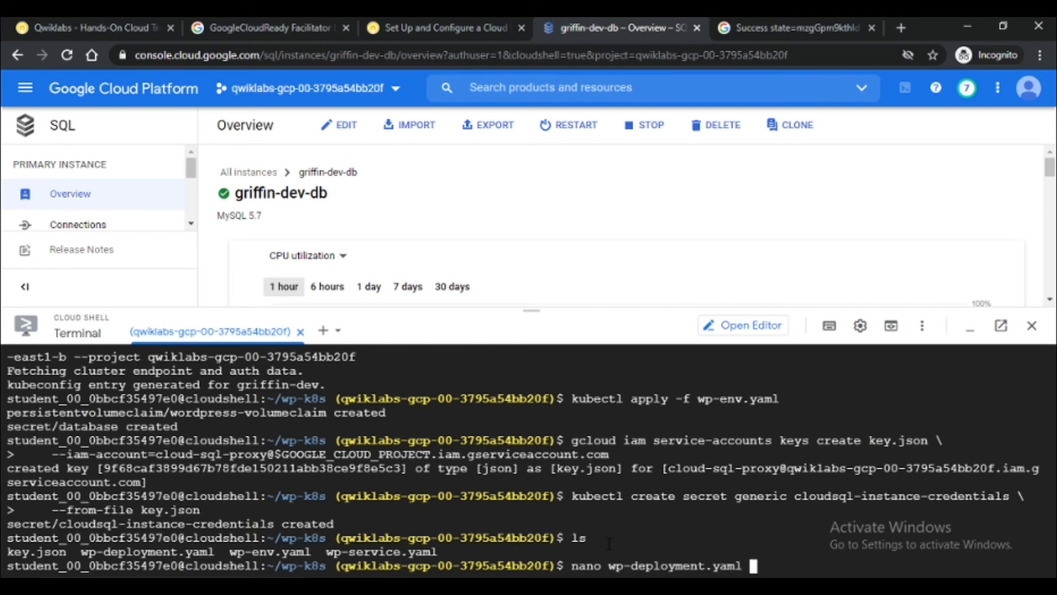
key(Return)
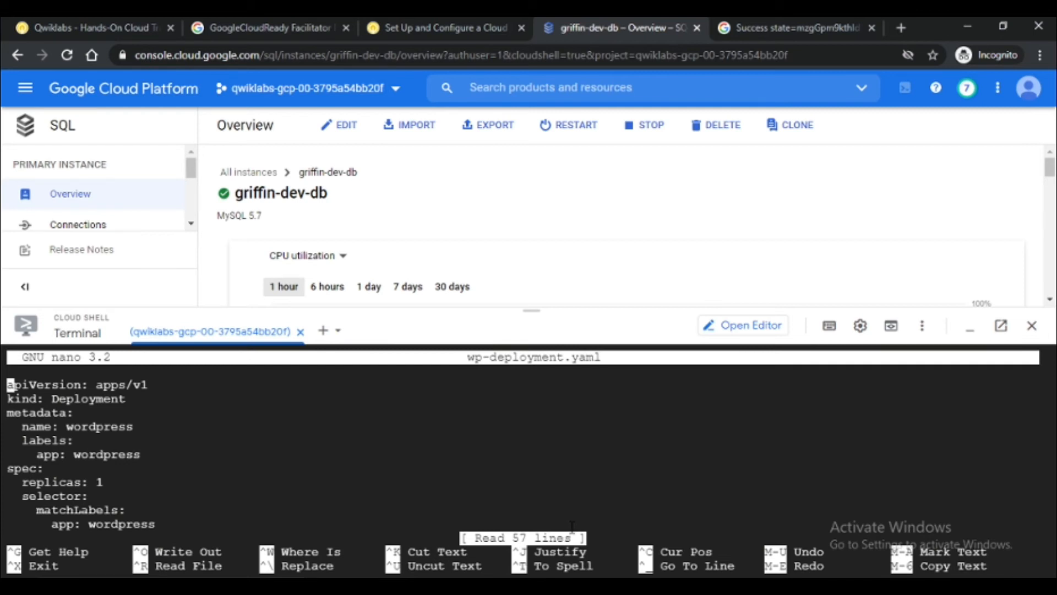
Step: Enlarge the terminal and delete the YOUR_SQL_INSTANCE placeholder from the cloudsql-proxy -instances argument in wp-deployment.yaml
key(Down)
drag(531, 310, 517, 145)
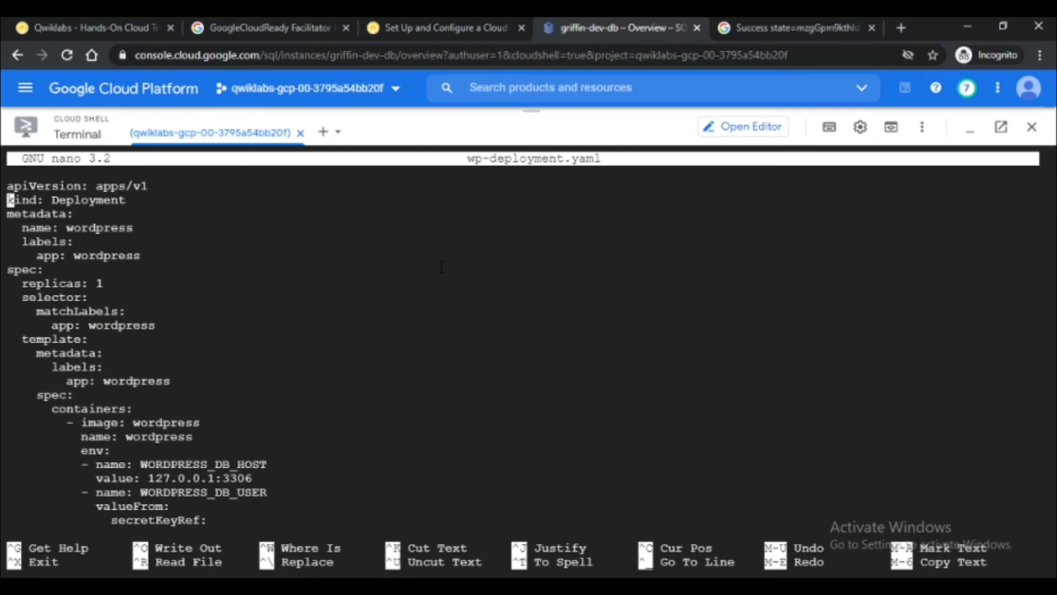
key(Right)
key(Right)
key(Down)
key(Down)
key(Down)
key(Down)
key(Down)
key(Down)
key(Down)
key(Down)
key(Down)
key(Down)
key(Down)
key(Down)
key(Down)
key(Down)
key(Down)
key(Down)
key(Down)
key(Down)
key(Down)
key(Down)
key(Down)
key(Down)
key(Down)
key(Down)
key(Down)
key(Down)
key(Down)
key(Down)
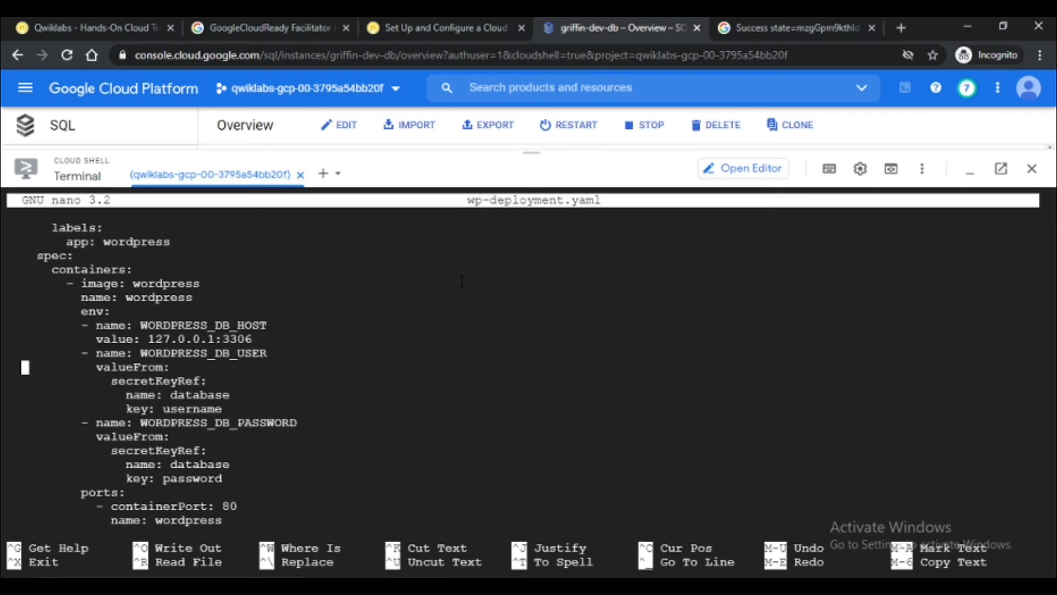
key(Up)
key(Up)
key(Right)
key(Right)
key(Right)
key(Right)
key(Right)
key(Right)
key(Right)
key(Right)
key(Right)
key(Right)
key(Right)
key(Right)
key(Right)
key(Right)
key(Right)
key(Right)
key(Right)
key(Right)
key(Right)
key(Right)
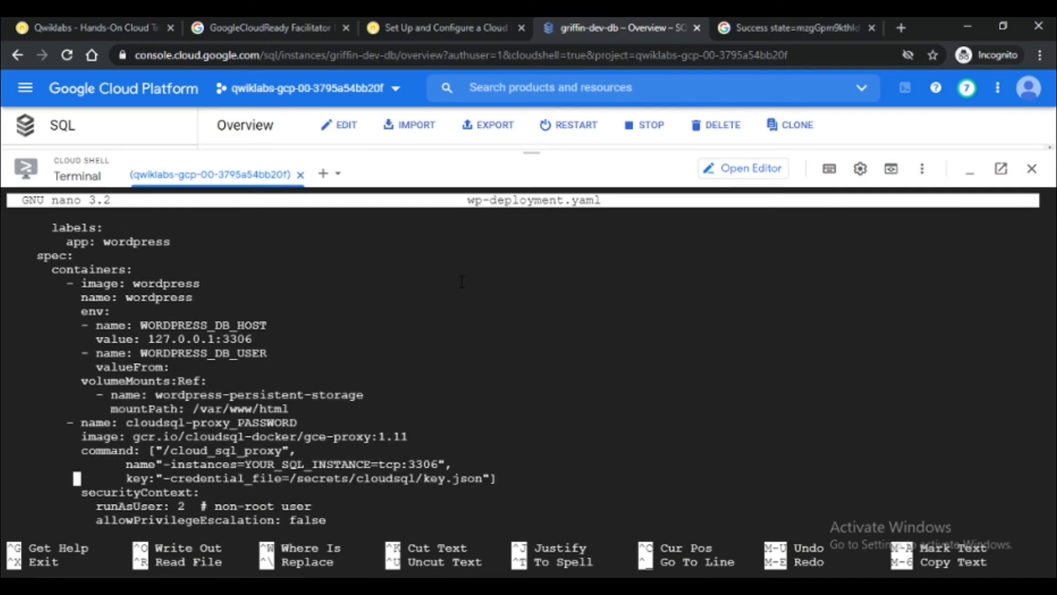
key(Up)
key(Right)
key(Right)
key(Right)
key(Right)
key(Right)
key(Right)
key(Right)
key(Right)
key(Right)
key(Right)
key(Right)
key(Right)
key(Right)
key(Right)
key(Right)
key(BackSpace)
key(BackSpace)
key(BackSpace)
key(BackSpace)
key(BackSpace)
key(BackSpace)
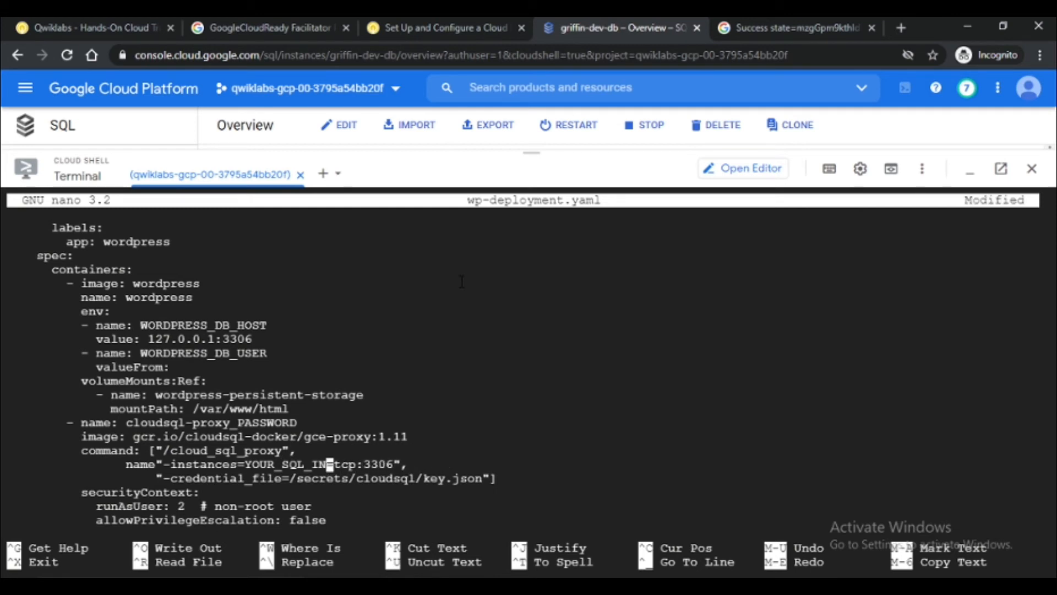
key(BackSpace)
key(BackSpace)
key(BackSpace)
key(BackSpace)
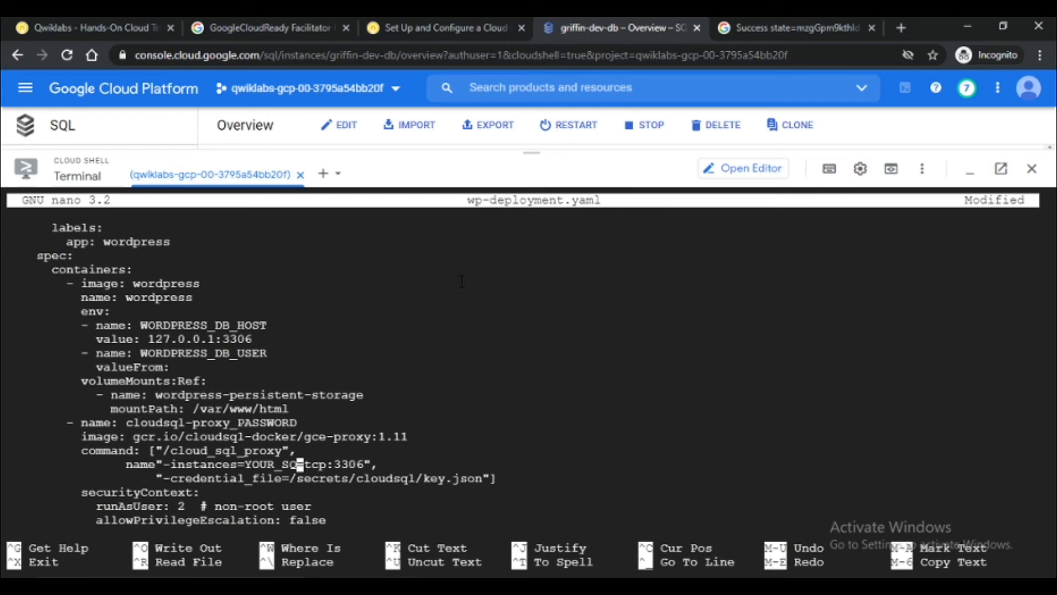
key(BackSpace)
key(BackSpace)
key(BackSpace)
key(BackSpace)
key(BackSpace)
key(BackSpace)
key(BackSpace)
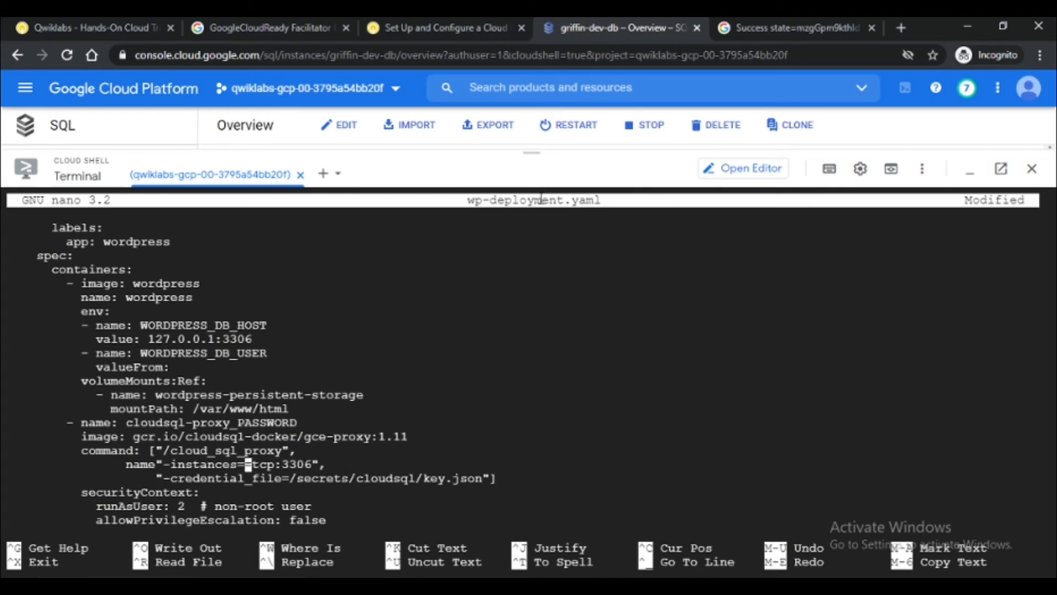
Step: Copy griffin-dev-db's connection name from its overview and insert it between -instances= and =tcp:3306 in wp-deployment.yaml
drag(533, 155, 544, 355)
scroll(541, 277, down, 5)
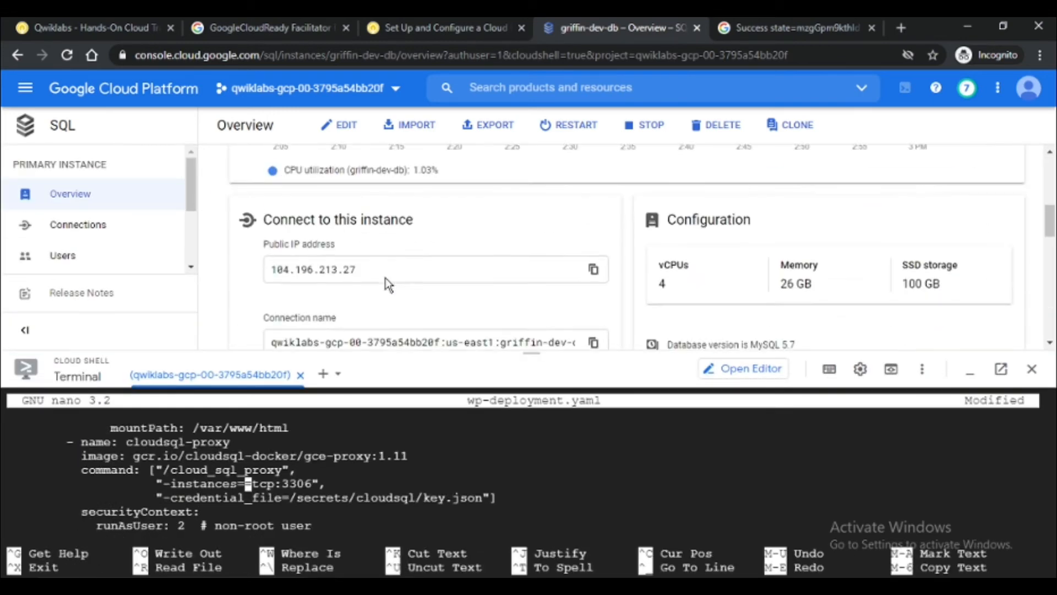
scroll(398, 279, down, 2)
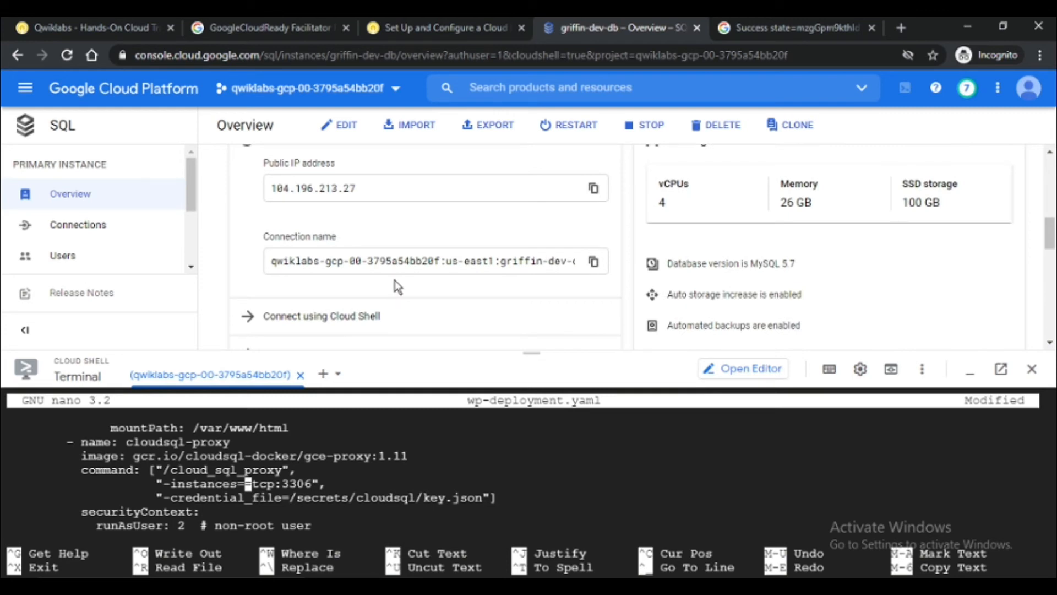
click(594, 261)
drag(530, 353, 564, 242)
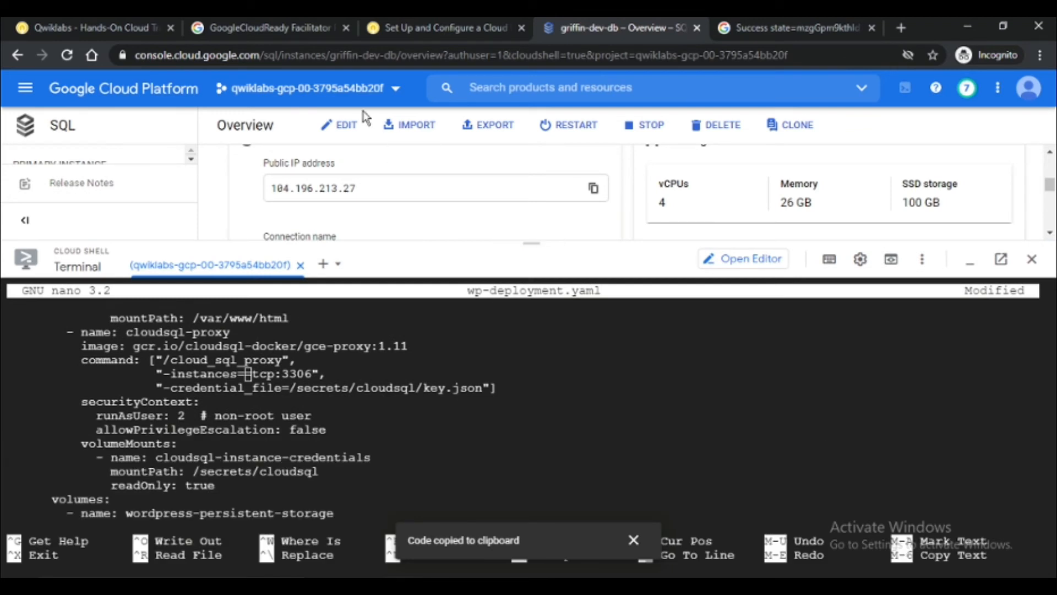
key(ctrl+v)
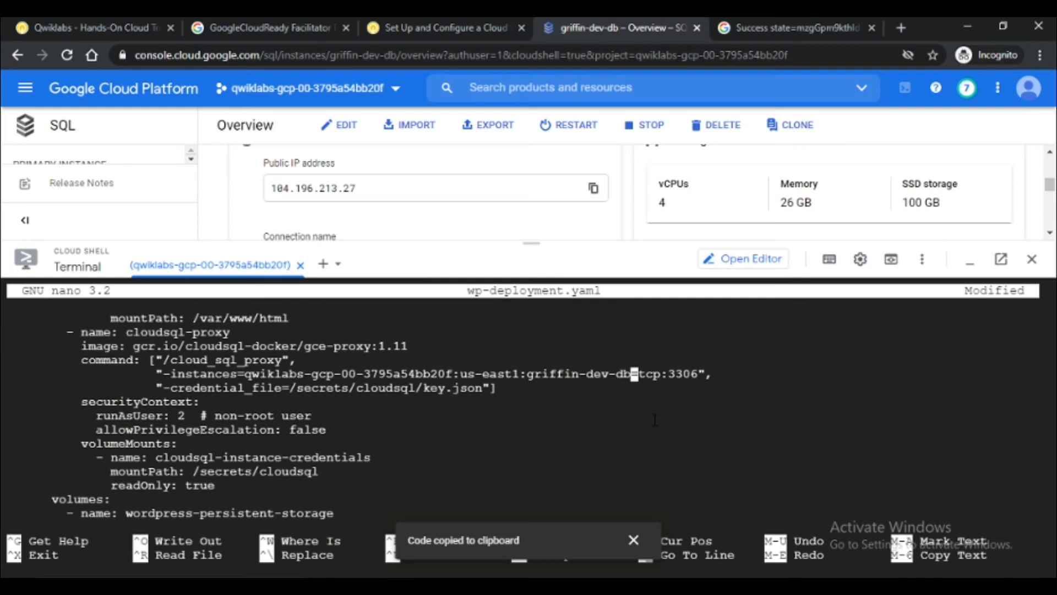
Step: Save the changes to wp-deployment.yaml under the same file name and exit nano
key(ctrl+x)
key(y)
key(Return)
Step: Enlarge the terminal and clear the recalled nano wp-deployment.yaml command from the prompt
key(ctrl+v)
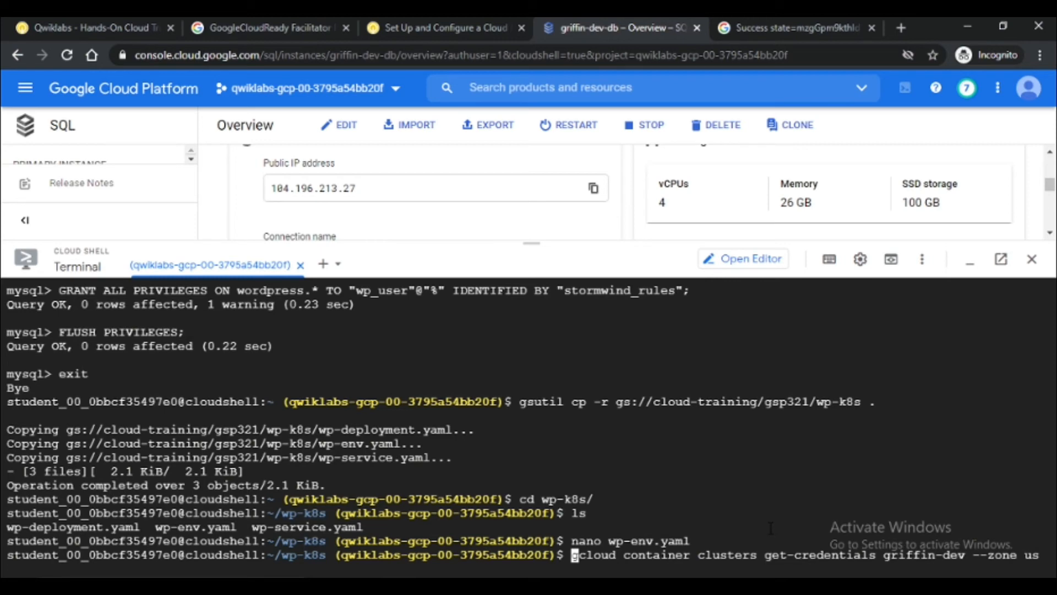
key(ctrl+v)
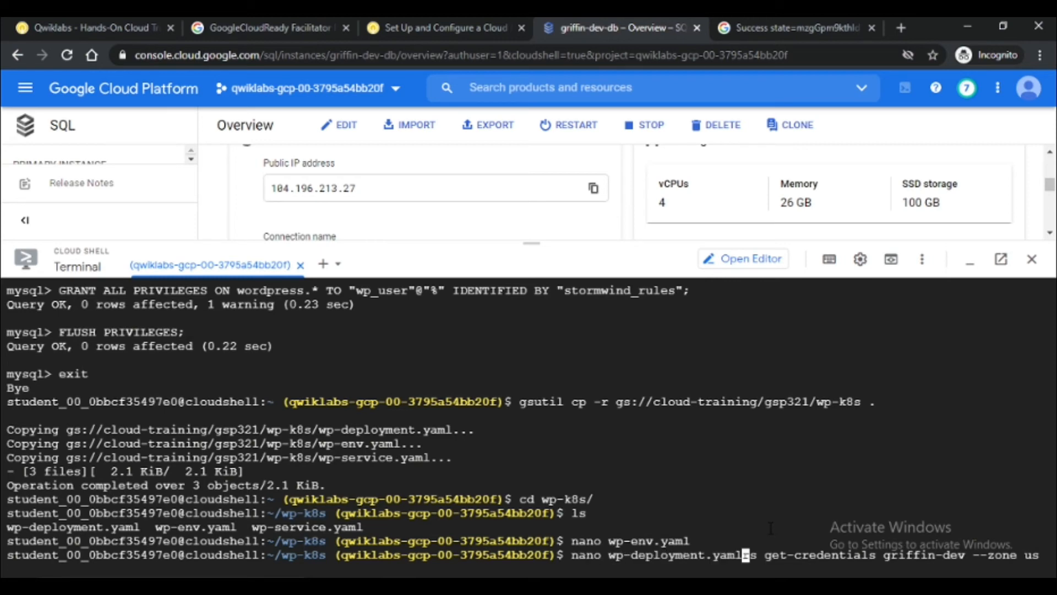
drag(531, 242, 531, 206)
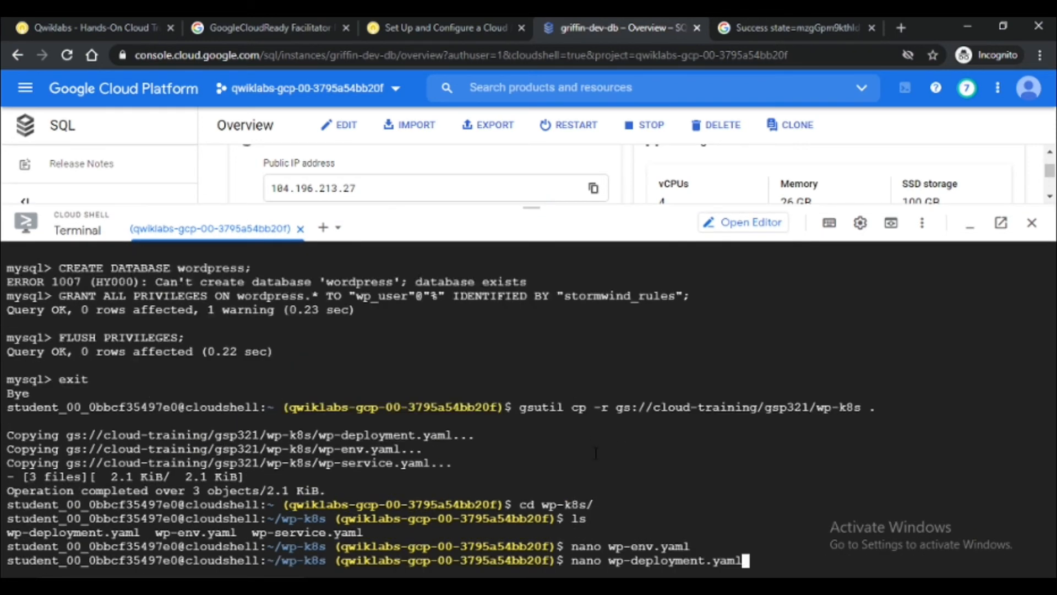
key(BackSpace)
key(BackSpace)
key(BackSpace)
key(BackSpace)
key(BackSpace)
key(BackSpace)
key(BackSpace)
key(BackSpace)
key(BackSpace)
key(BackSpace)
key(BackSpace)
key(BackSpace)
key(BackSpace)
key(BackSpace)
key(BackSpace)
key(BackSpace)
key(BackSpace)
key(BackSpace)
key(BackSpace)
key(BackSpace)
Step: Copy the two kubectl create commands from the Notepad notes and try to run them for wp-deployment.yml and wp-service.yml in Cloud Shell
key(alt+Tab)
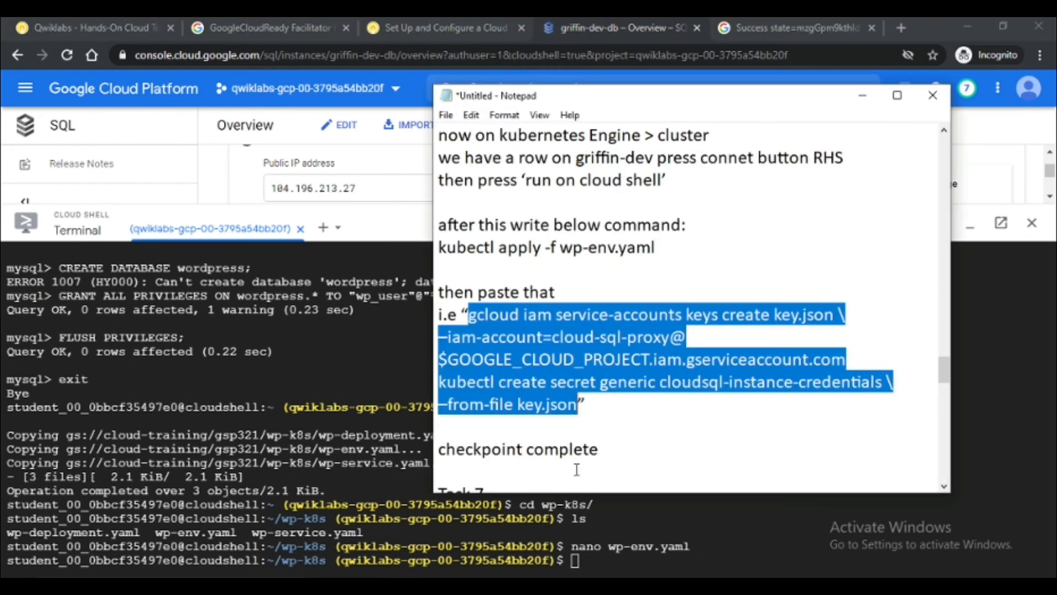
scroll(610, 366, down, 8)
drag(439, 380, 708, 395)
key(ctrl+c)
key(alt+Tab)
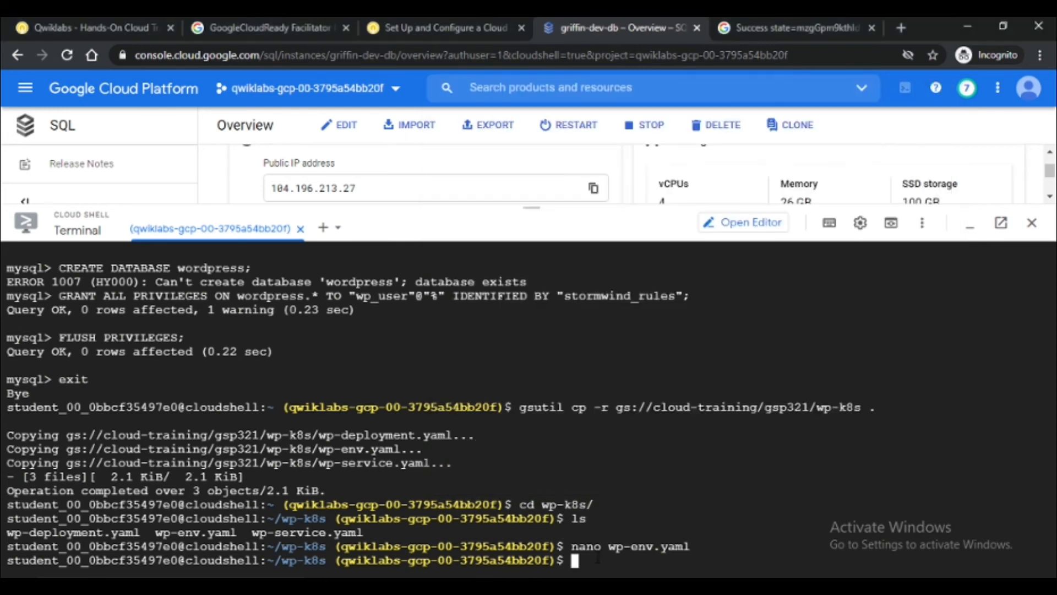
key(ctrl+v)
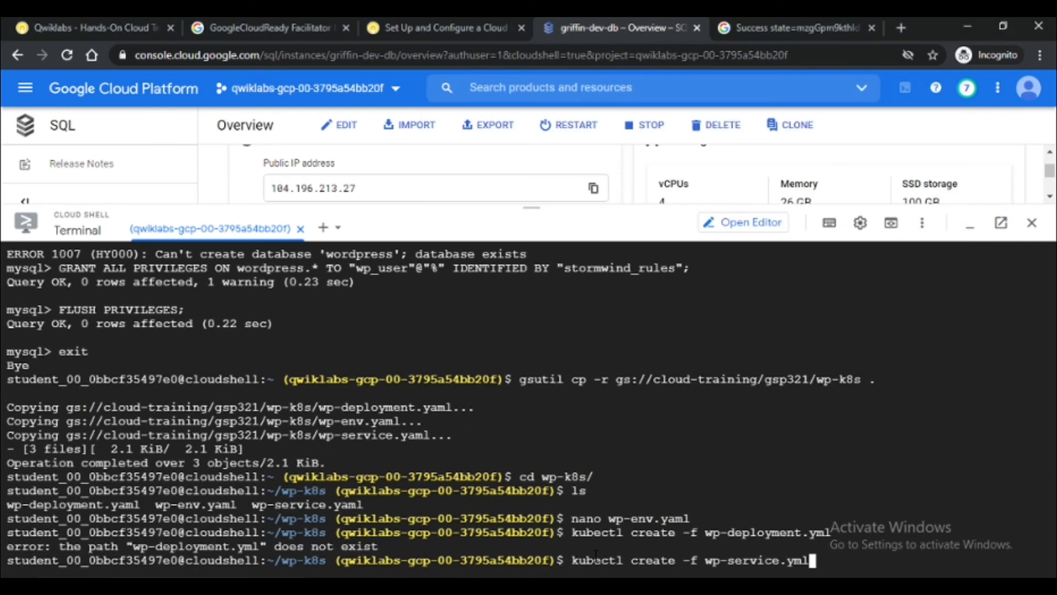
key(Return)
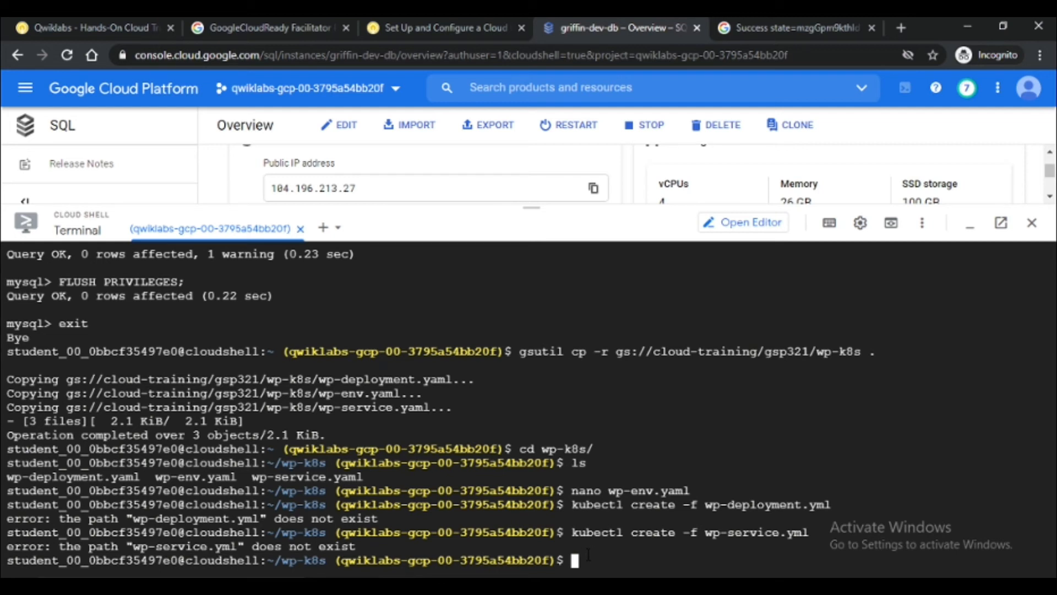
Step: List the files in the parent directory, return to wp-k8s and list its files to check the manifest names
text(cd ..)
key(Return)
text(ls)
key(Return)
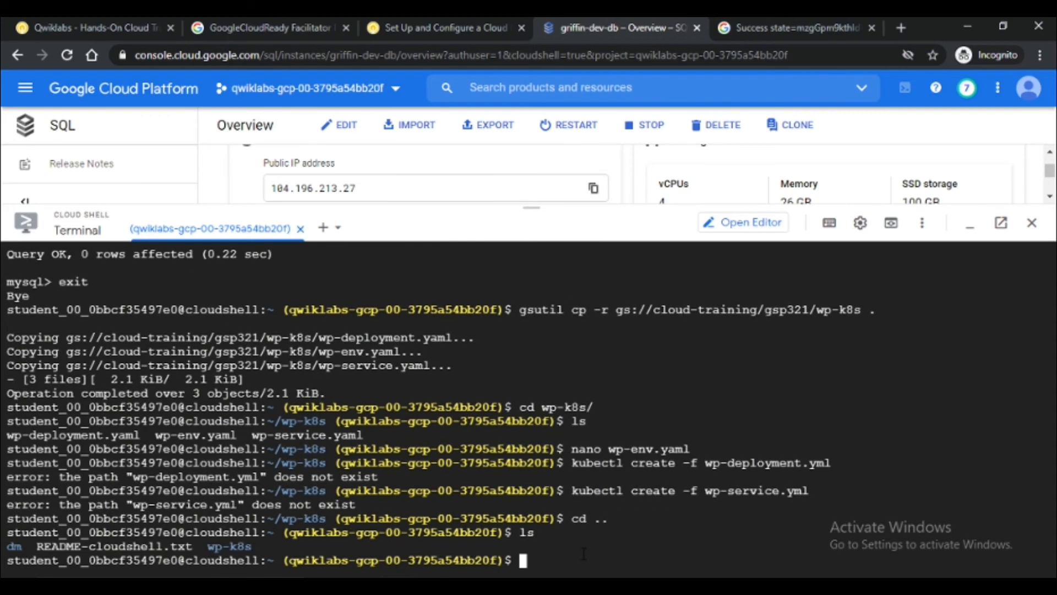
text(cd wp-k8s/)
key(Return)
text(ls)
key(Return)
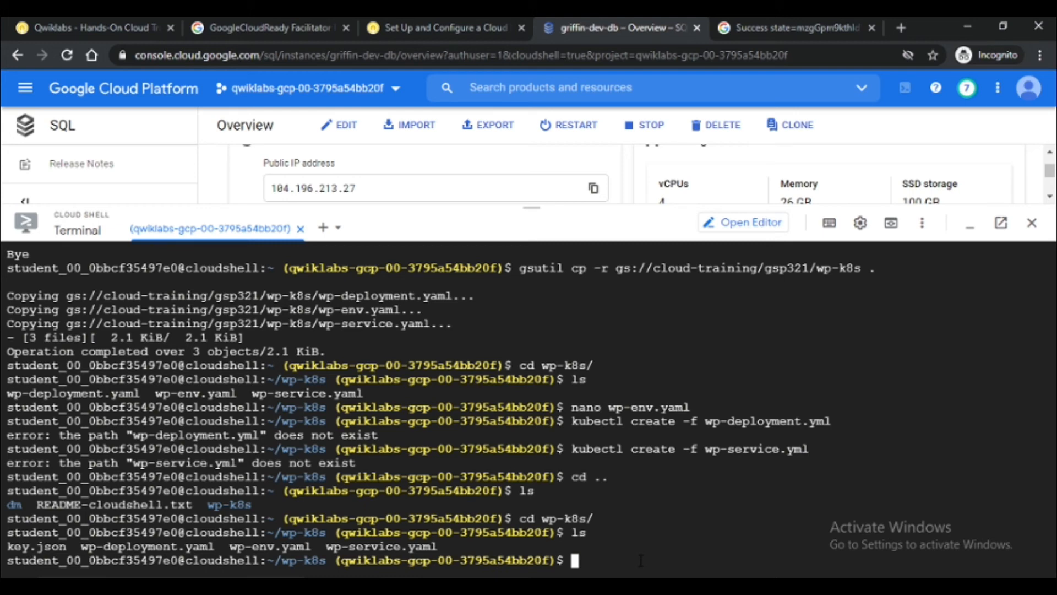
Step: Try again to create the deployment with kubectl create -f wp-deployment.yml, copied from the Notepad notes
key(alt+Tab)
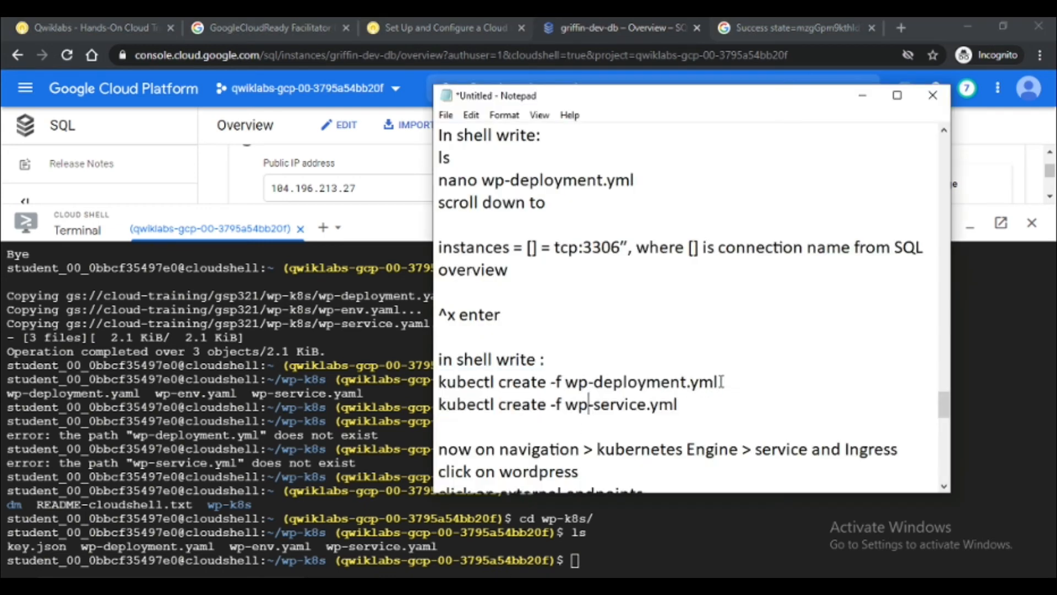
drag(719, 381, 436, 382)
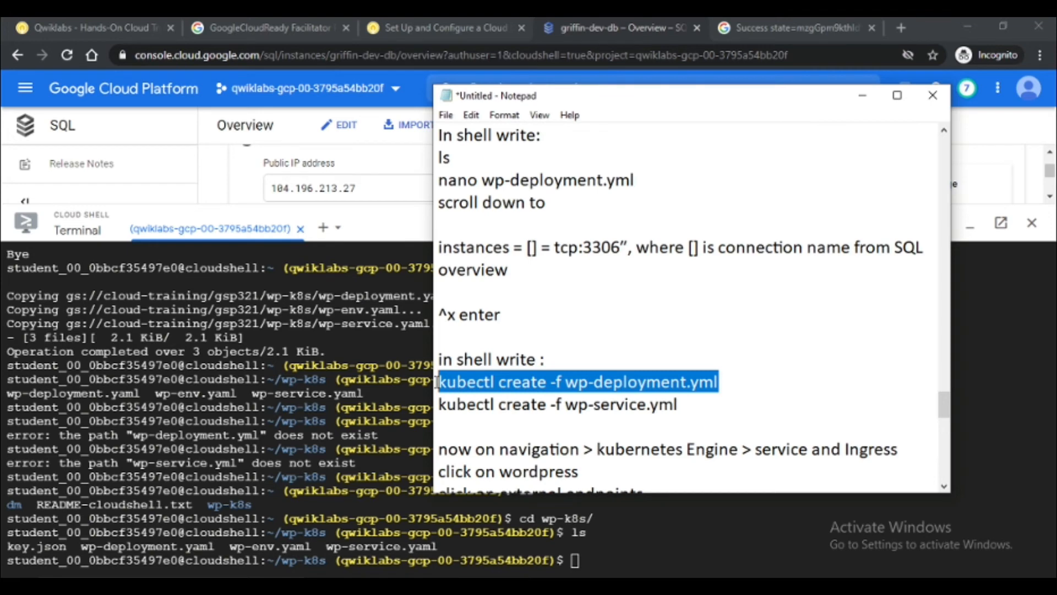
key(alt+Tab)
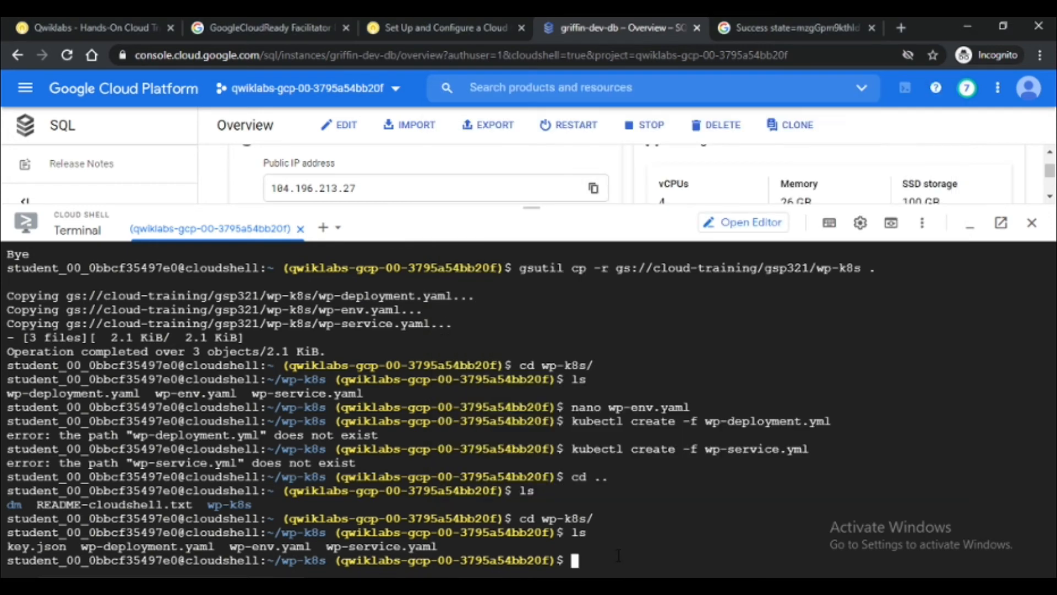
key(ctrl+v)
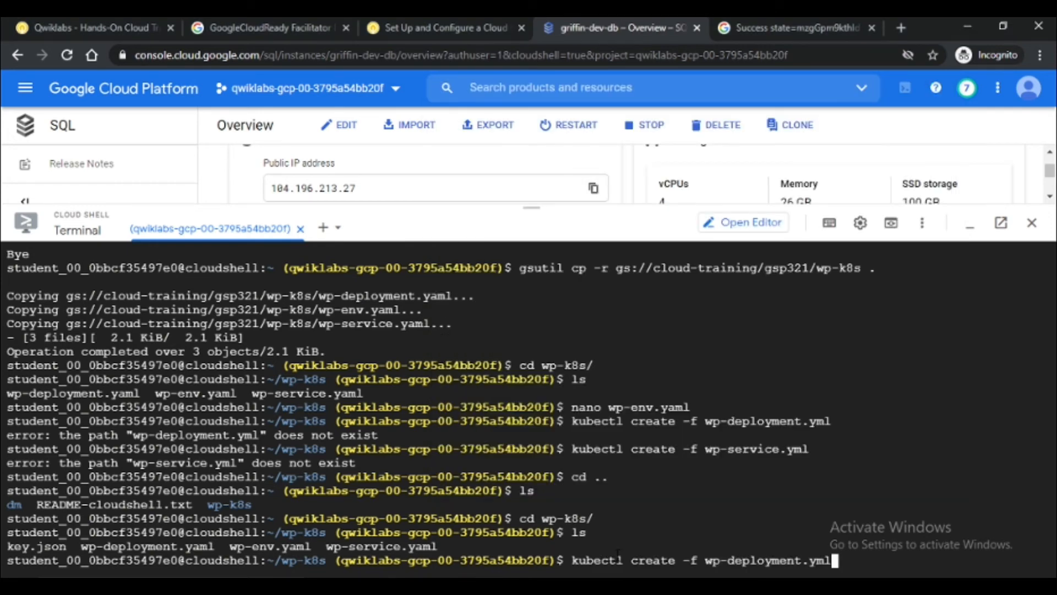
key(Return)
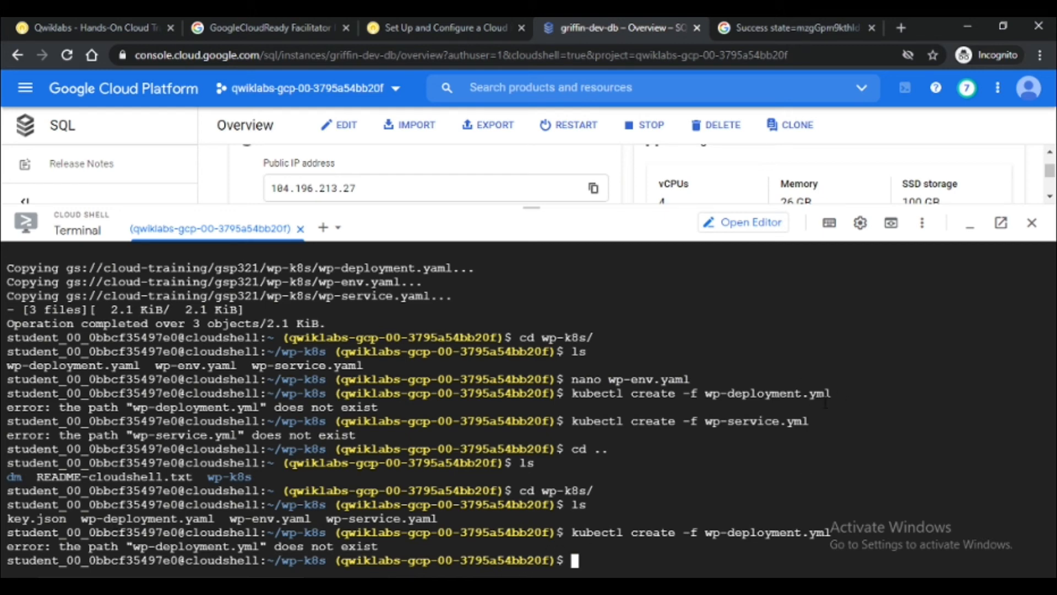
Step: In the Notepad notes, correct the file names in the two kubectl create commands to wp-deployment.yaml and wp-service.yaml
key(alt+Tab)
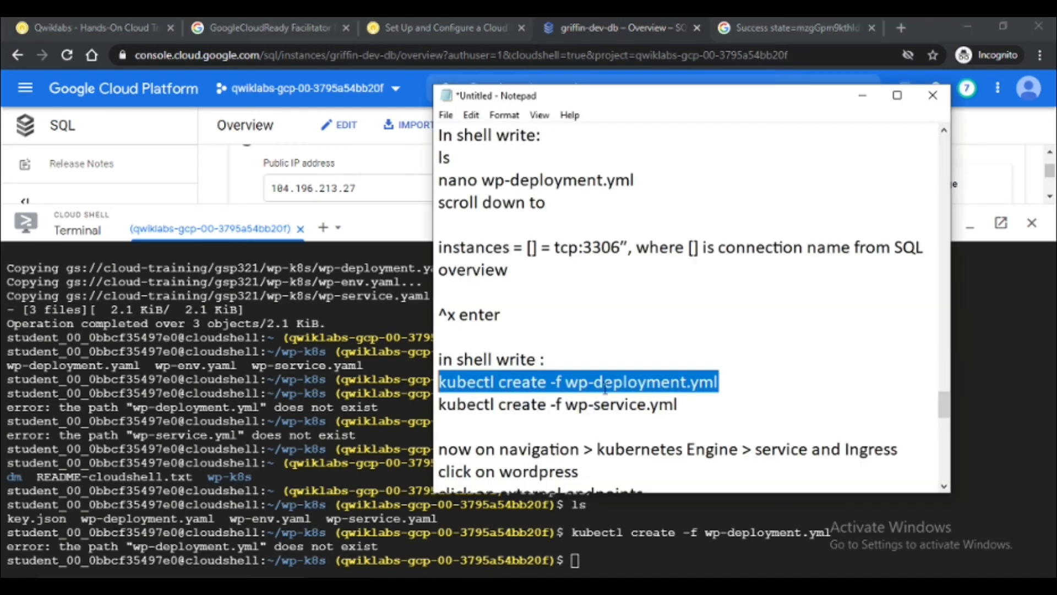
drag(650, 405, 669, 383)
click(699, 382)
text(a)
click(665, 405)
text(a)
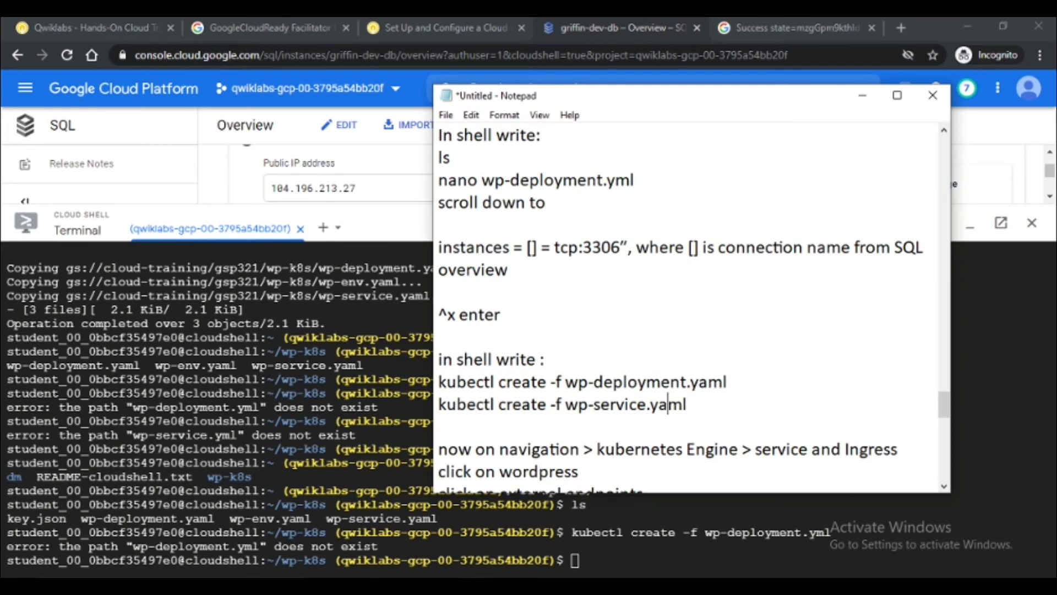
Step: Copy both corrected commands with a trailing line break and run them in Cloud Shell to create the WordPress deployment and service
click(544, 419)
key(Return)
drag(542, 425, 435, 386)
key(ctrl+c)
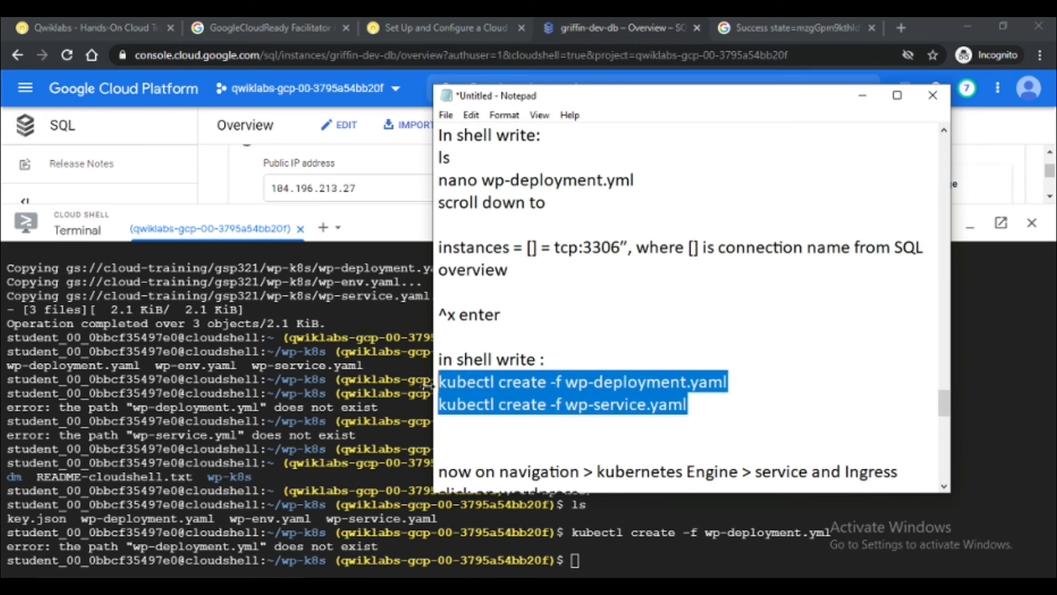
click(597, 559)
key(ctrl+v)
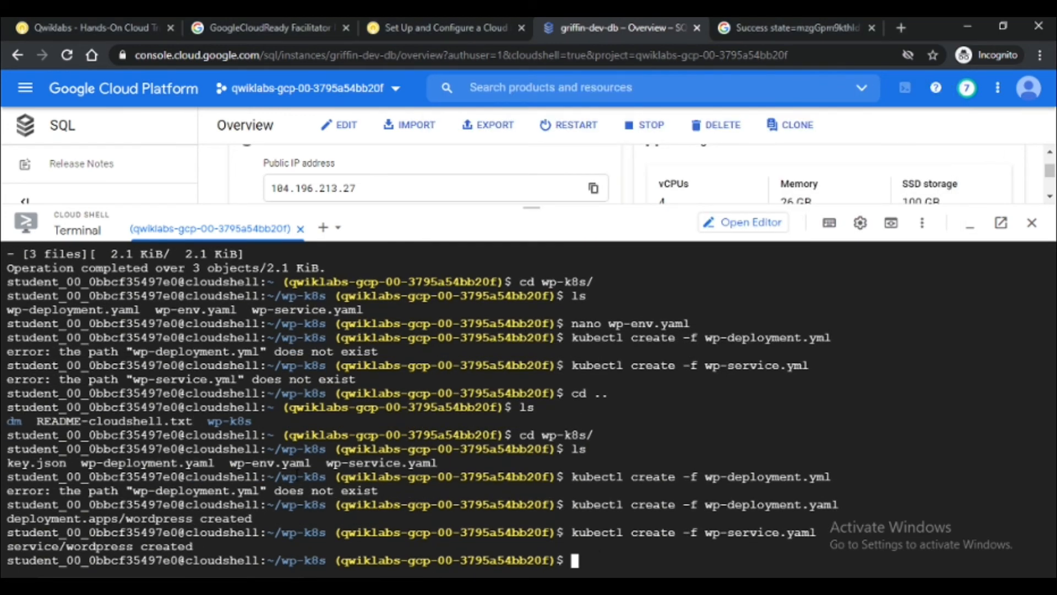
Step: Go to Kubernetes Engine's Services & Ingress page and open the details of the wordpress service
click(24, 87)
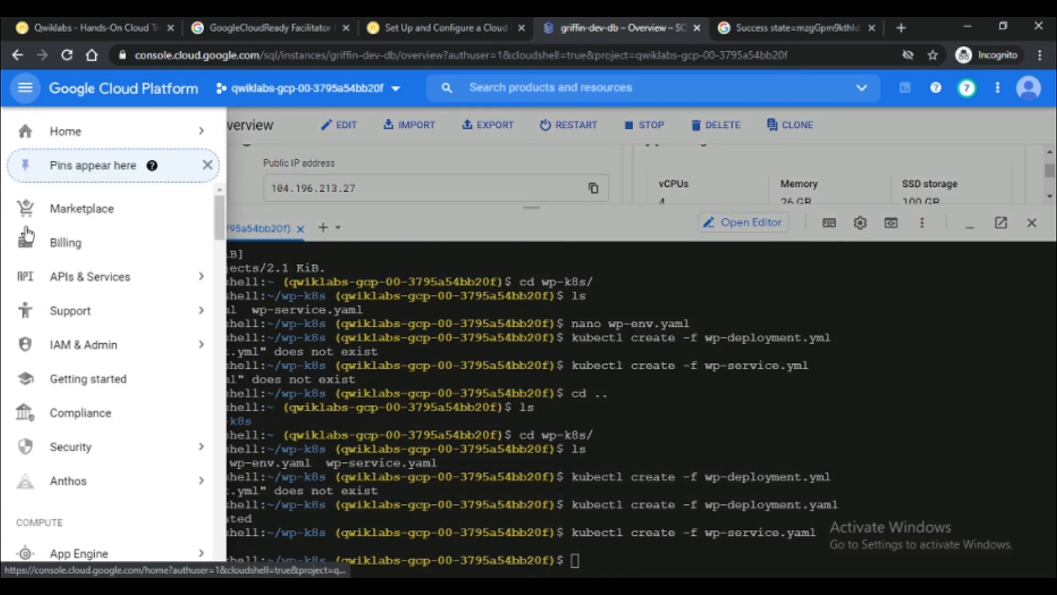
scroll(107, 322, down, 3)
mouse_move(118, 392)
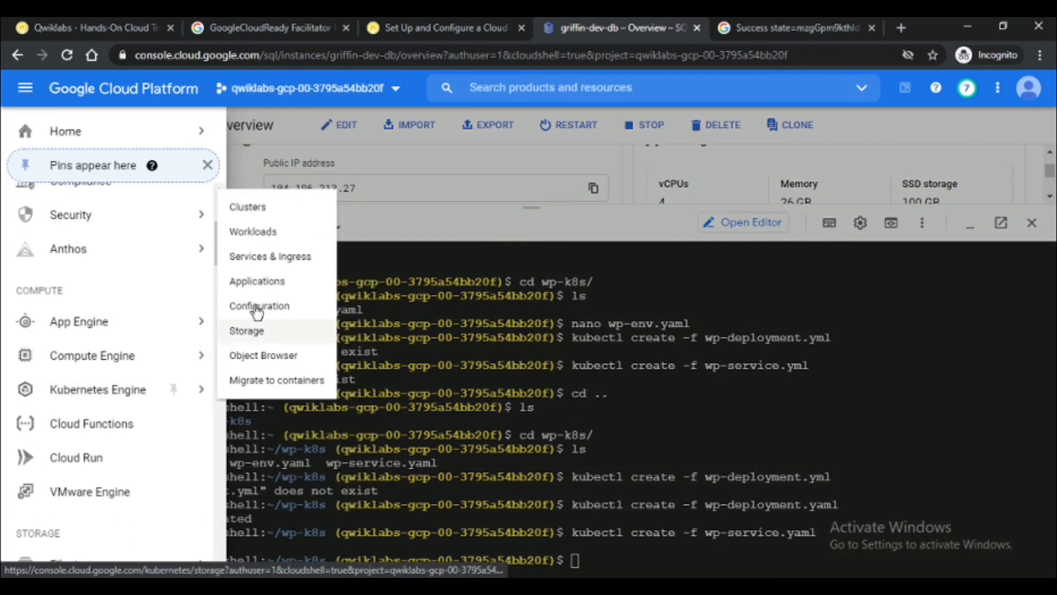
click(269, 256)
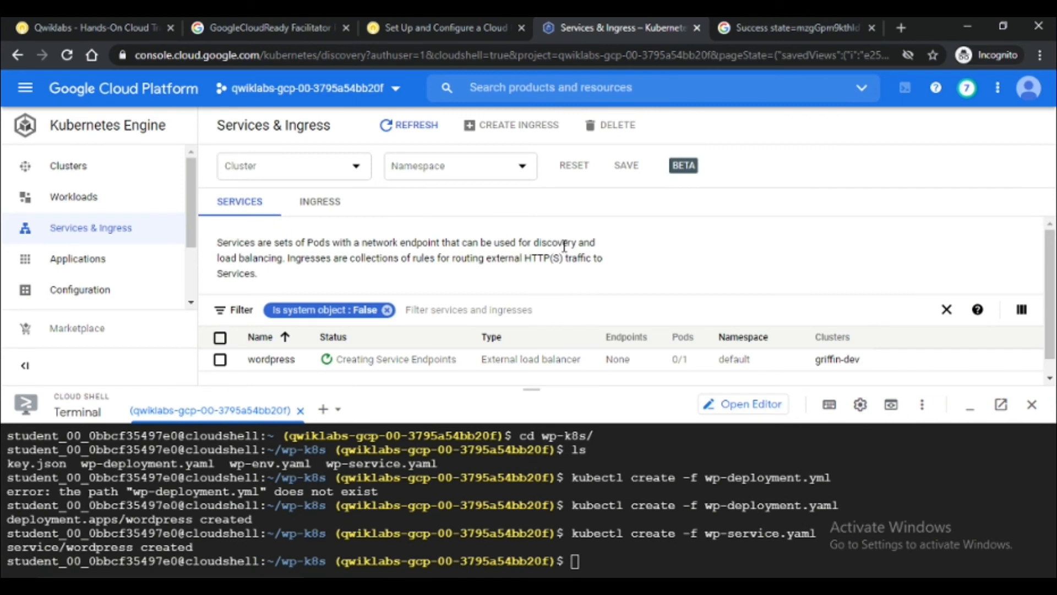
scroll(551, 259, down, 1)
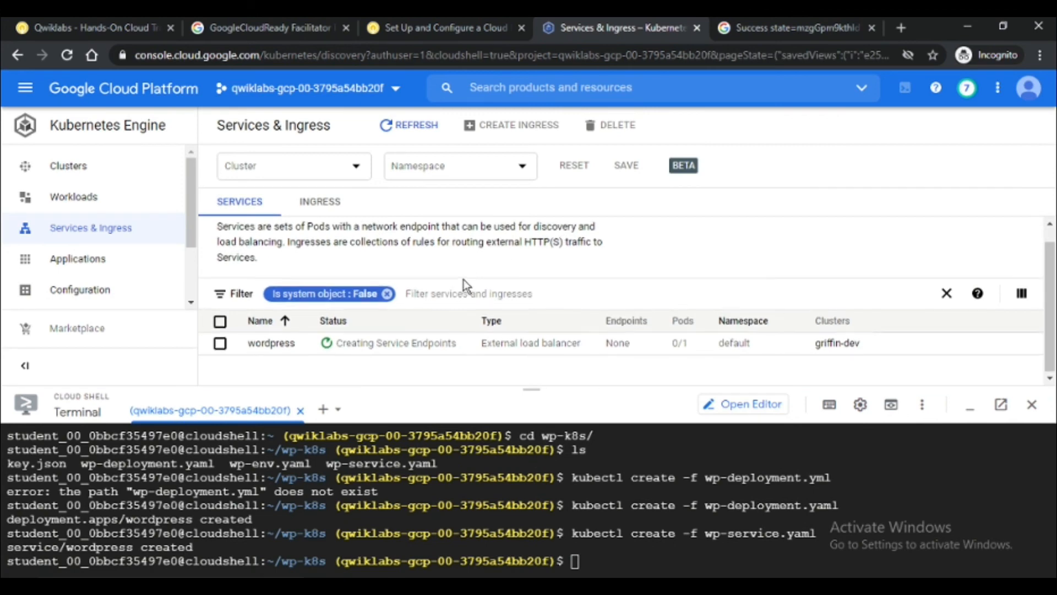
click(272, 343)
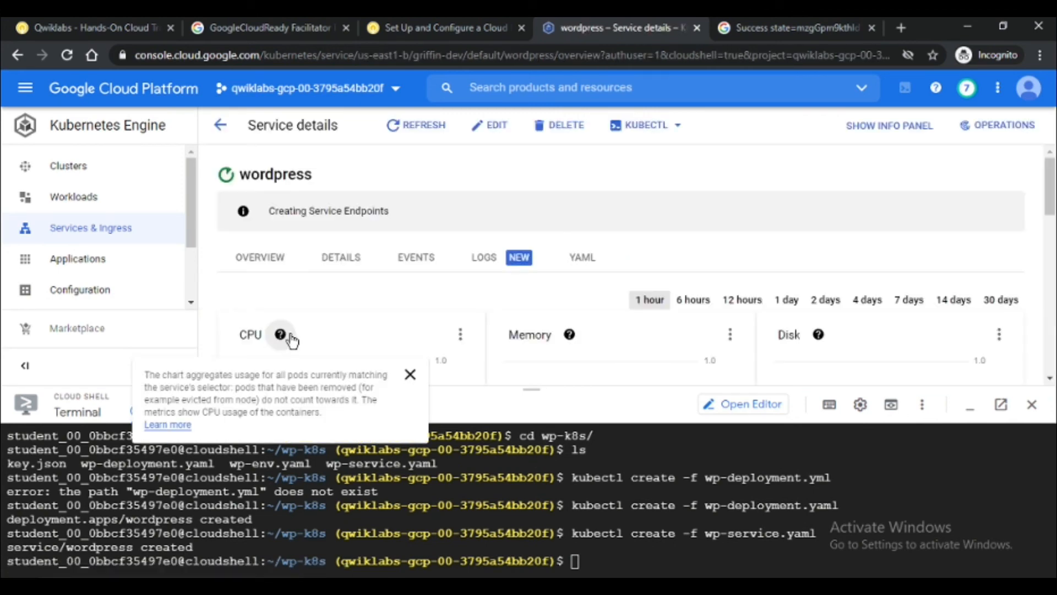
Step: Shrink the terminal, review the wordpress service's load balancer, deployment and pod status, and refresh the details
drag(561, 389, 532, 544)
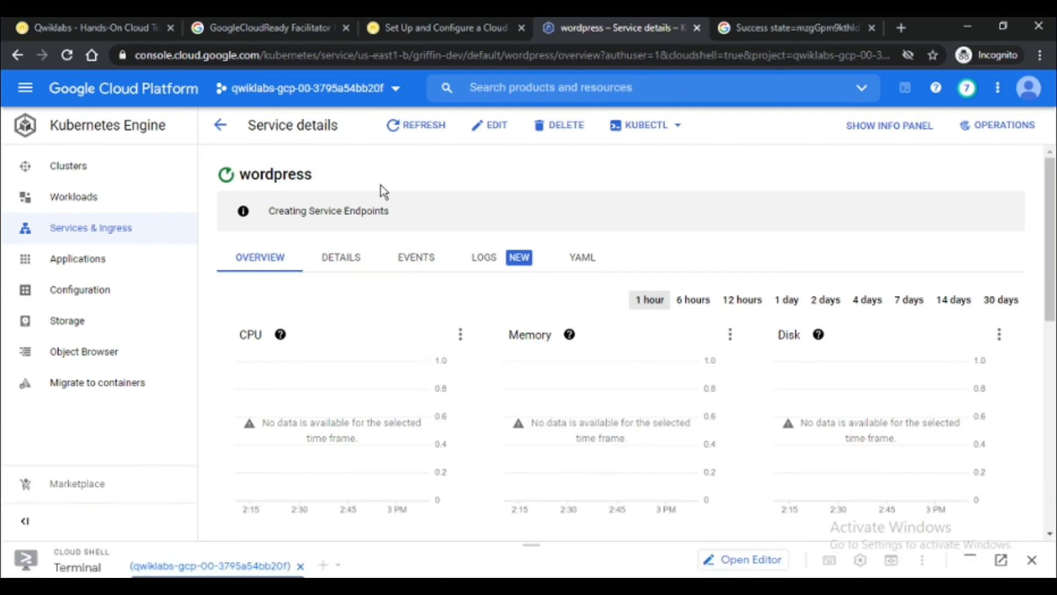
scroll(788, 291, down, 5)
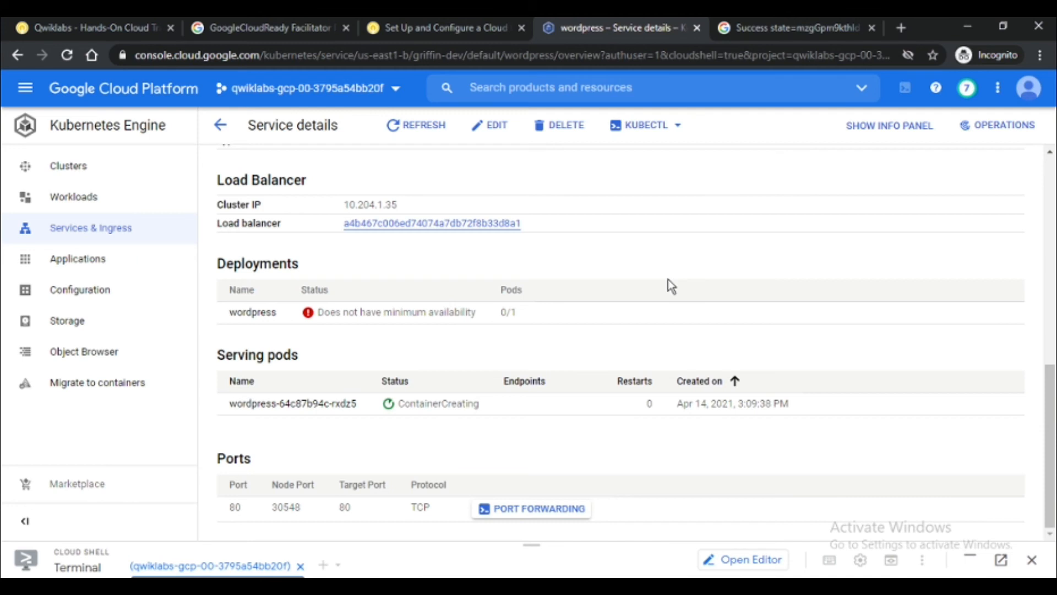
scroll(671, 285, up, 5)
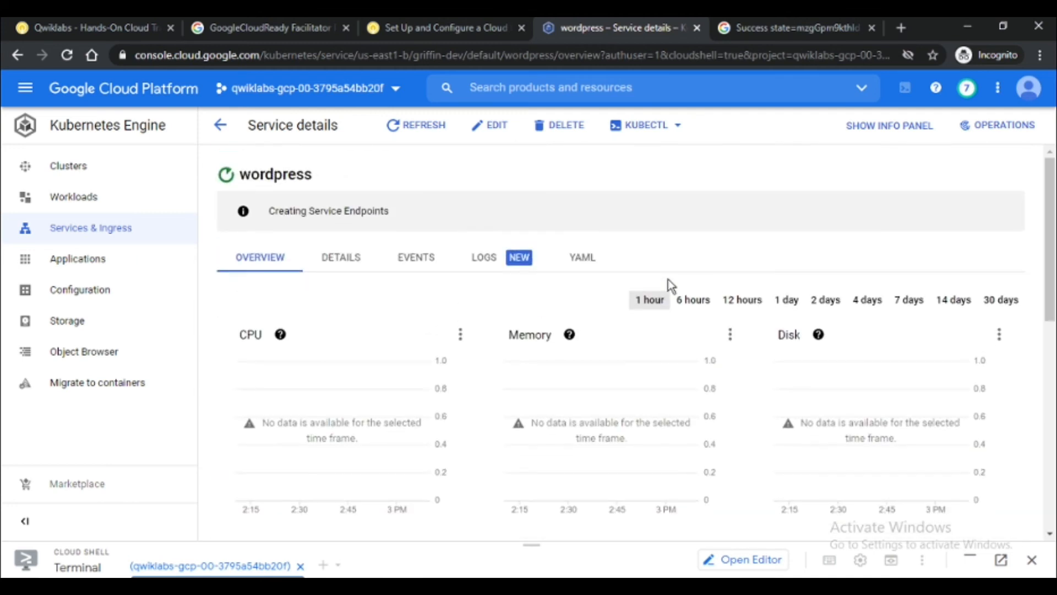
click(416, 131)
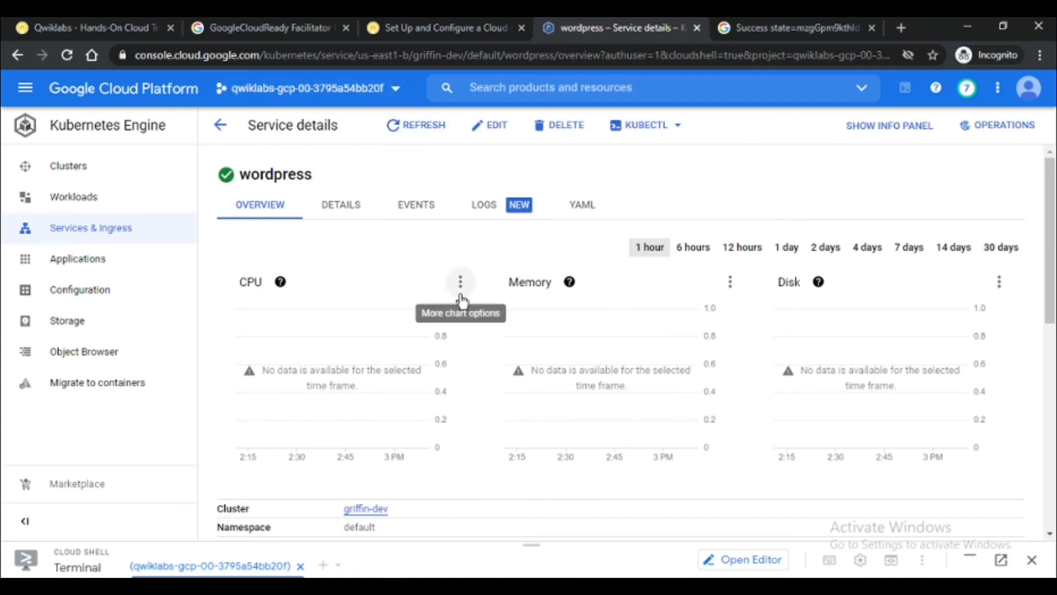
Step: Open the wordpress service's external endpoint 34.75.153.34:80 and continue past the redirect notice to the site
scroll(389, 460, down, 3)
click(386, 458)
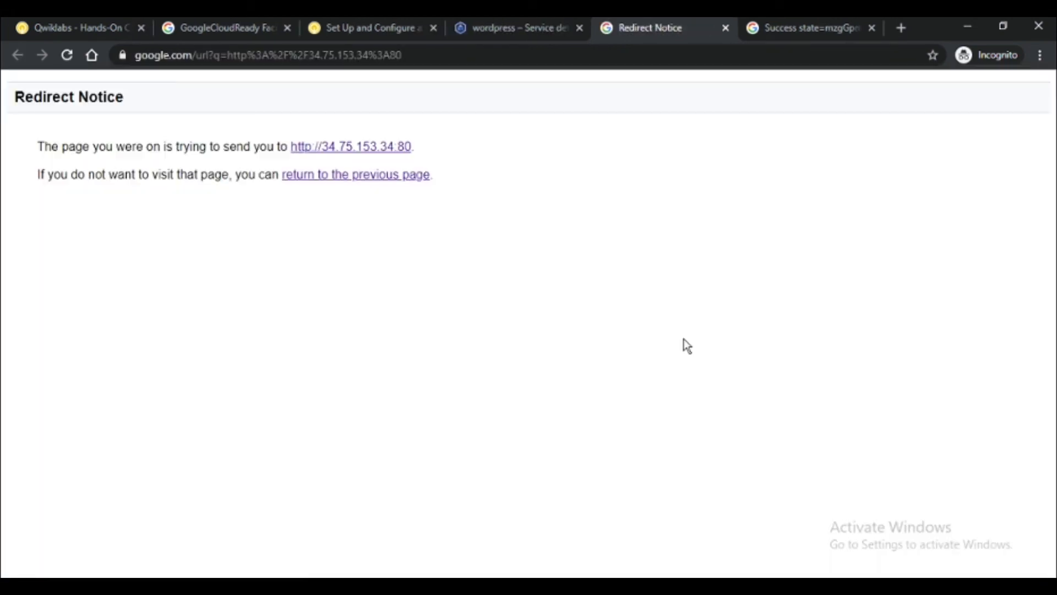
click(361, 146)
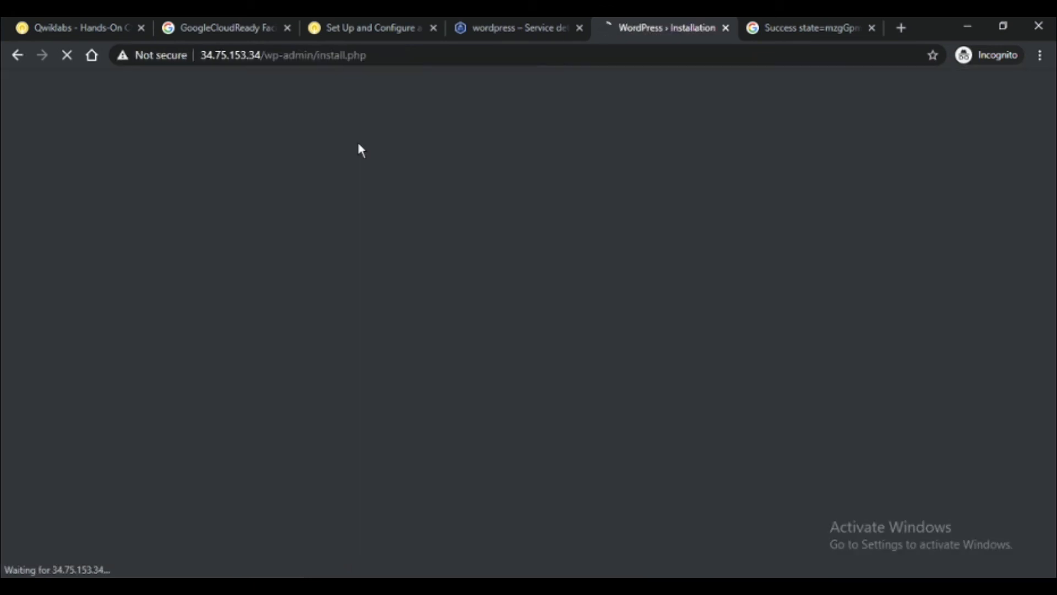
Step: Continue the WordPress installer with English (United States) and look over the site information form
scroll(671, 319, down, 1)
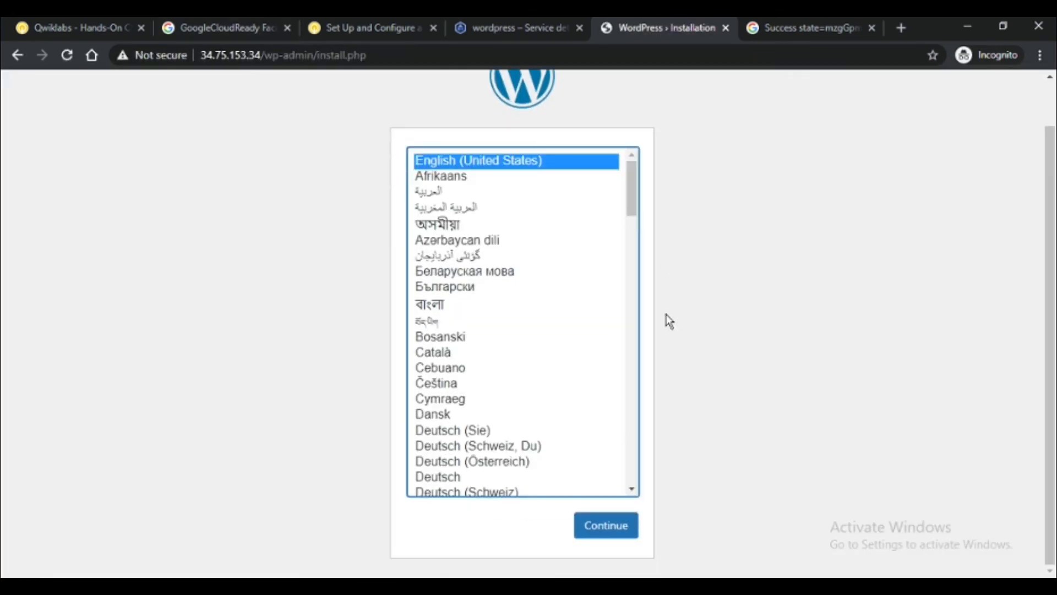
scroll(540, 358, down, 2)
scroll(533, 286, up, 2)
click(625, 526)
scroll(625, 402, down, 3)
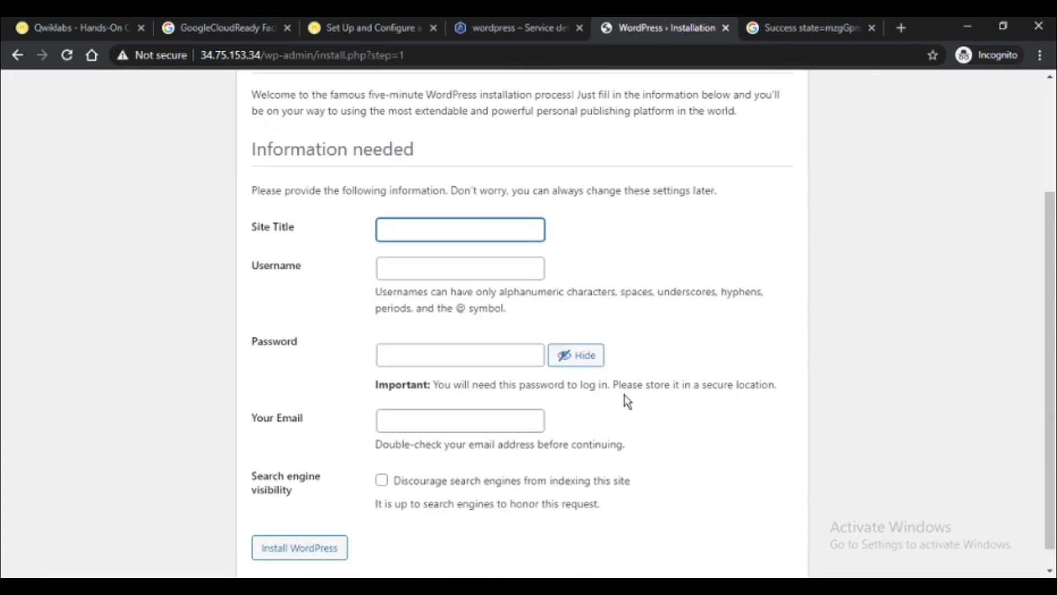
scroll(625, 402, up, 3)
Step: Return to the Qwiklabs lab instructions and check the progress of the task Create a WordPress deployment
click(363, 28)
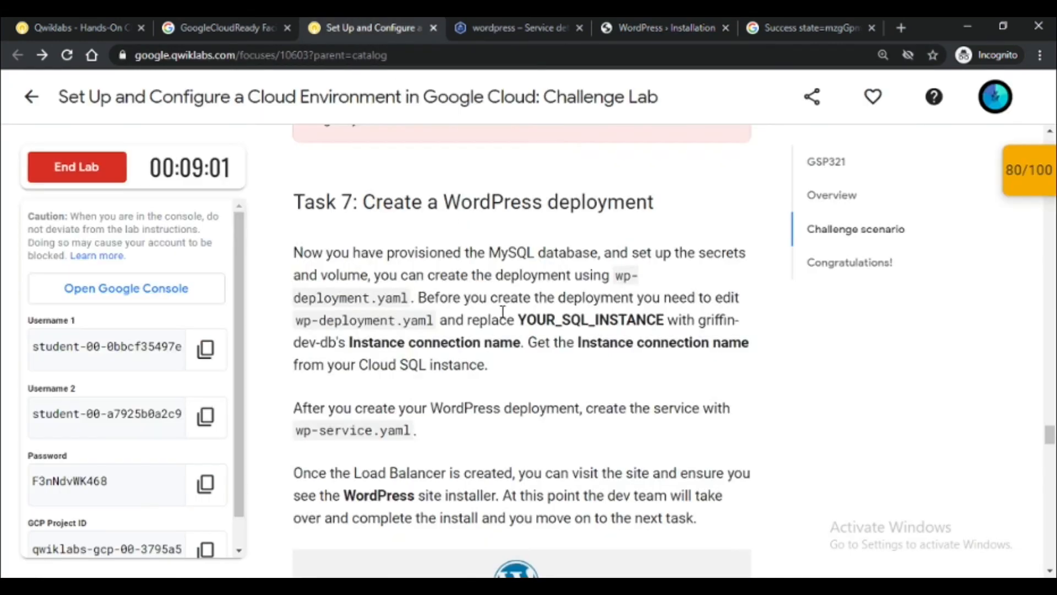
scroll(502, 312, down, 5)
scroll(503, 313, down, 7)
click(502, 385)
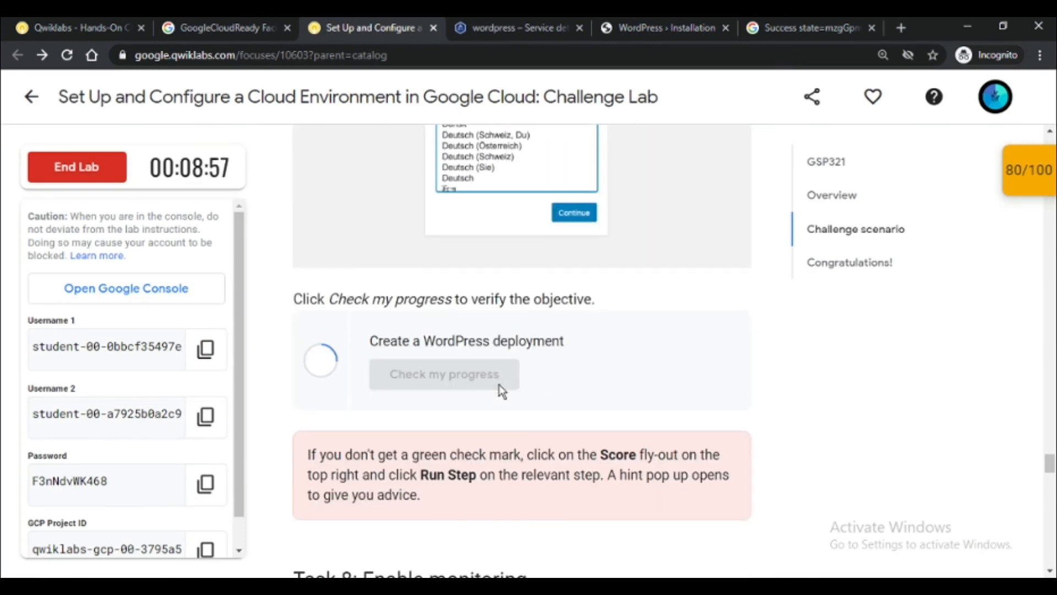
scroll(514, 402, up, 1)
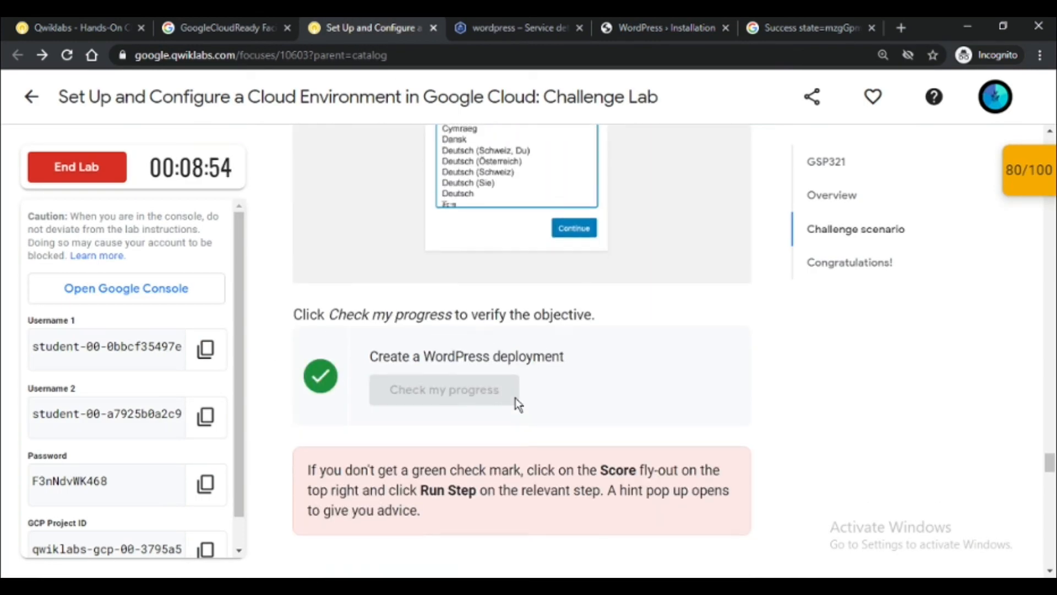
scroll(515, 397, down, 2)
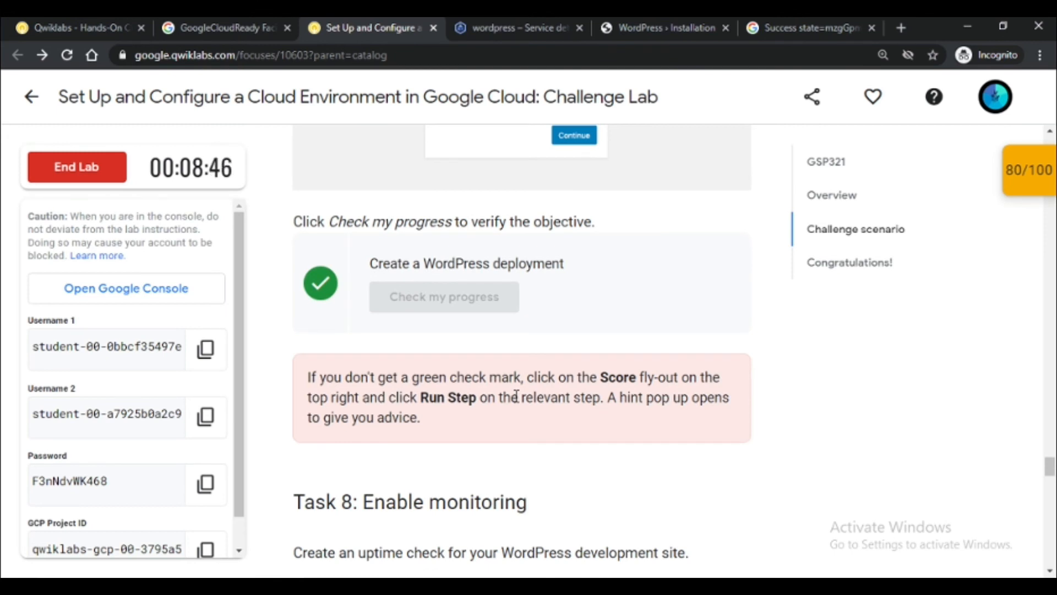
Step: Read the Task 8 monitoring instructions, then return to the Cloud console and open the Monitoring overview
scroll(564, 404, down, 3)
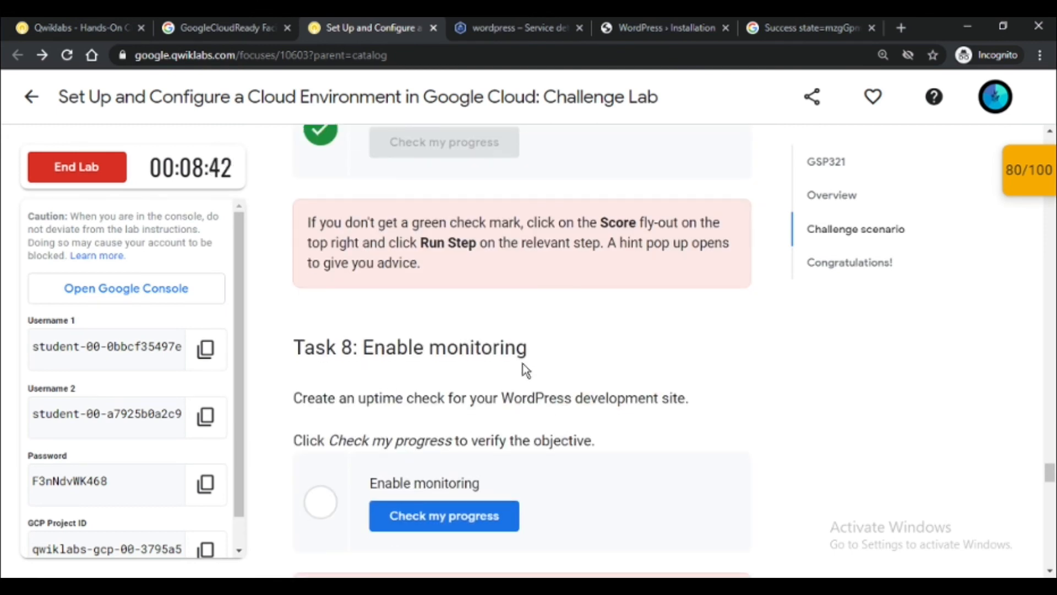
click(693, 25)
click(547, 25)
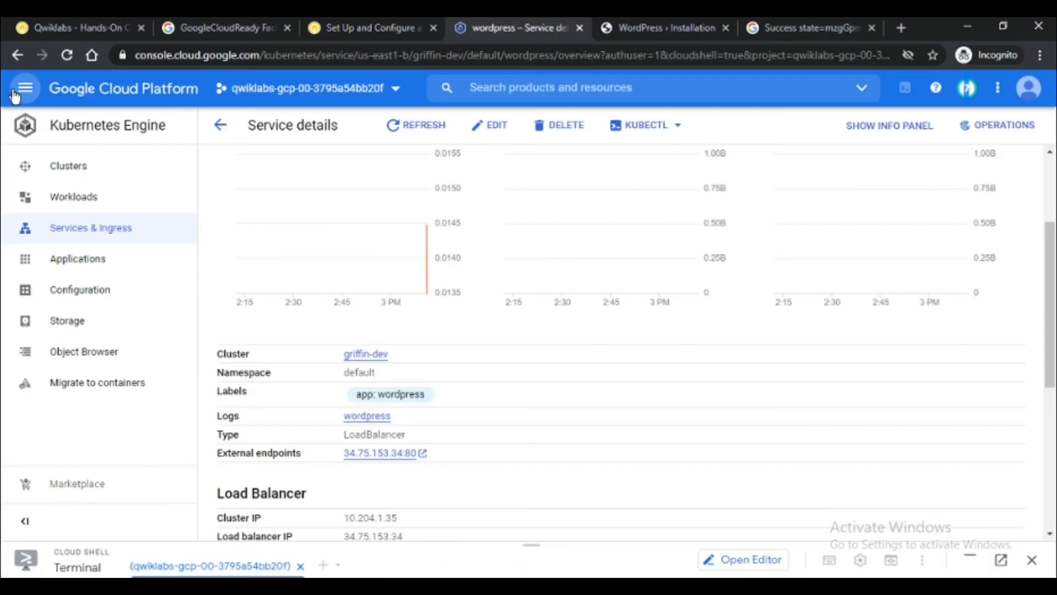
click(15, 95)
scroll(94, 307, down, 10)
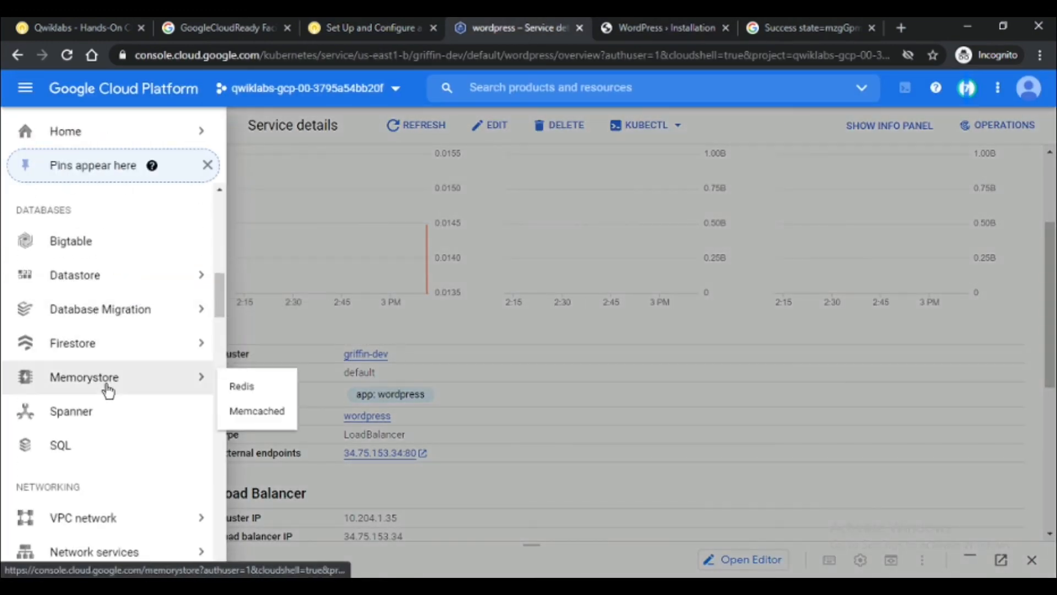
scroll(109, 389, down, 3)
mouse_move(103, 376)
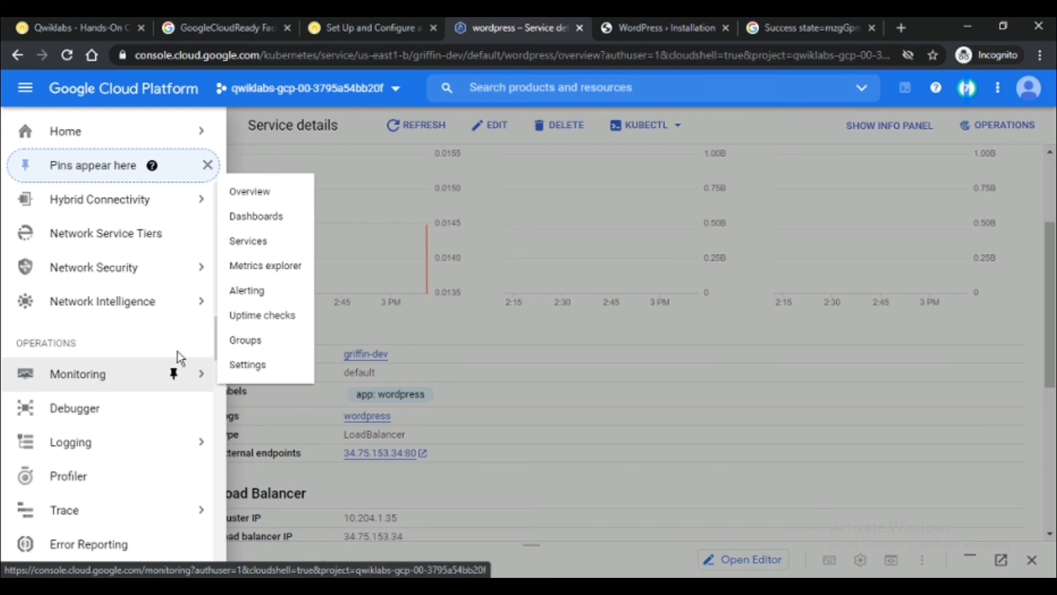
click(268, 189)
click(25, 87)
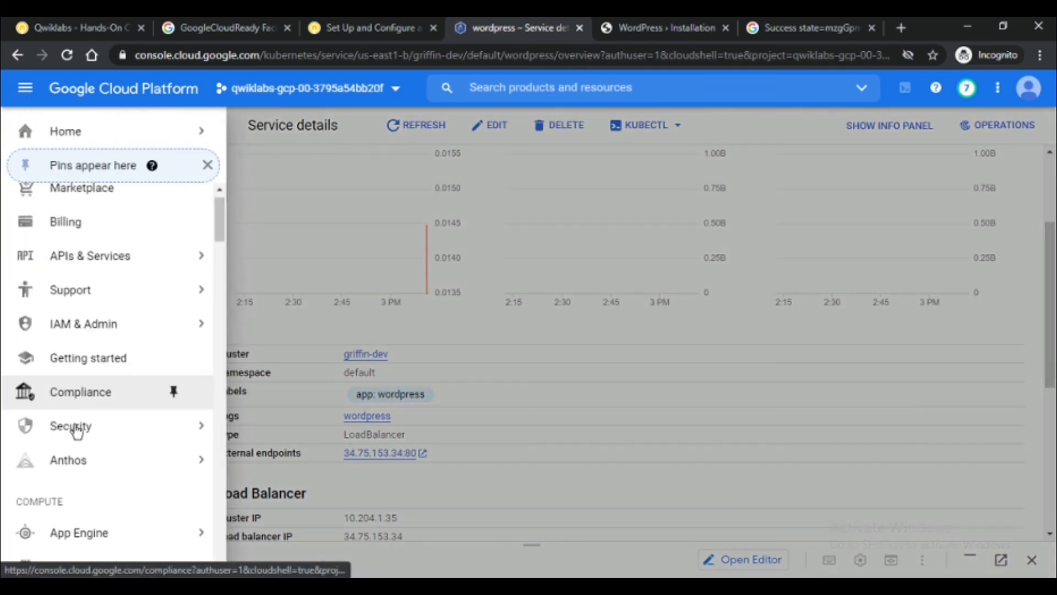
scroll(82, 427, down, 10)
scroll(88, 423, down, 10)
mouse_move(123, 307)
click(248, 302)
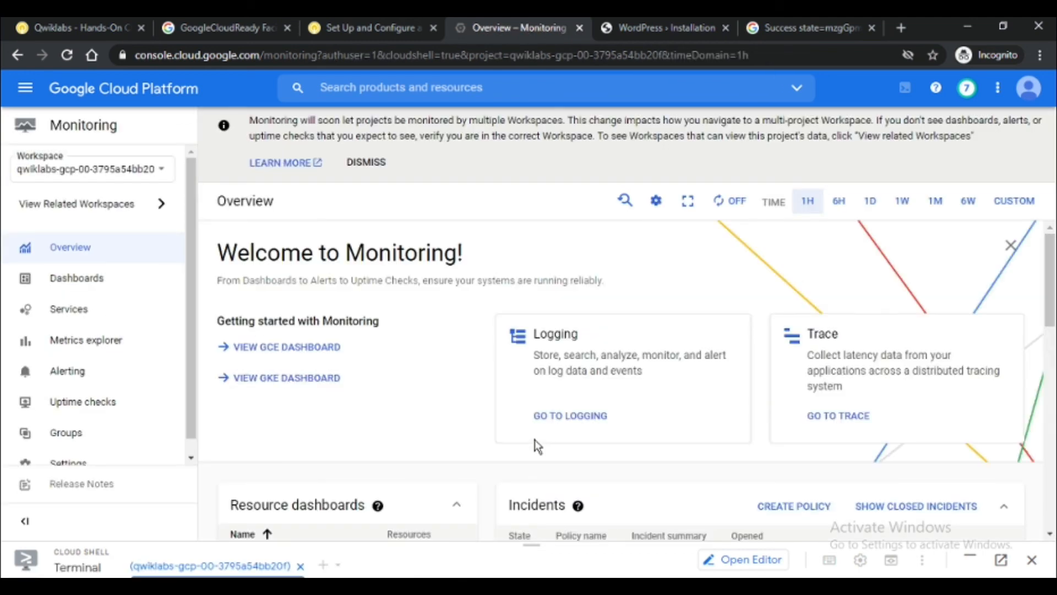
Step: Open the project's uptime checks and start creating a new uptime check
scroll(531, 418, down, 3)
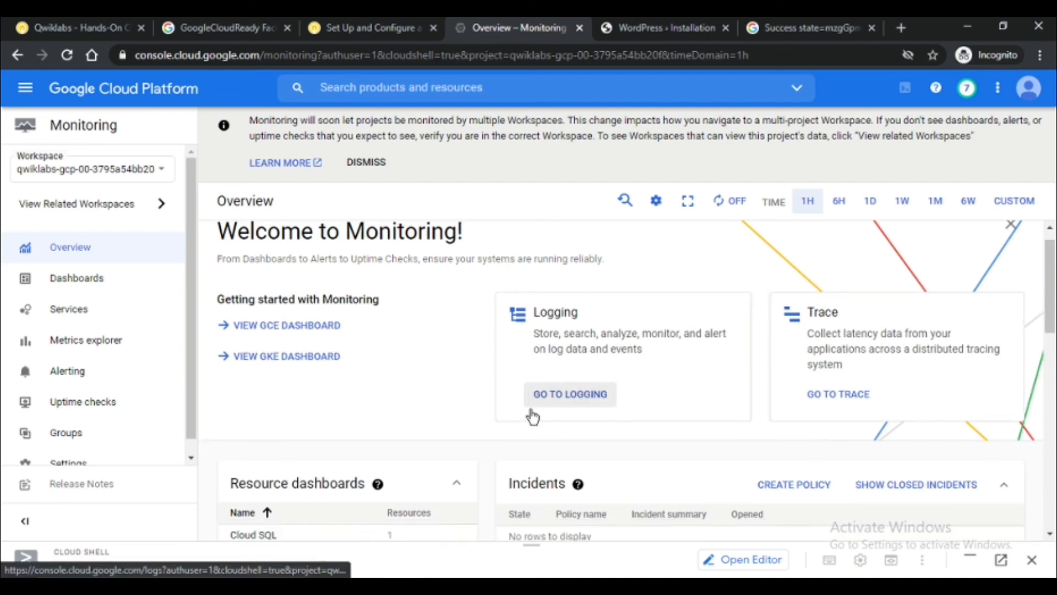
scroll(118, 382, down, 1)
click(121, 389)
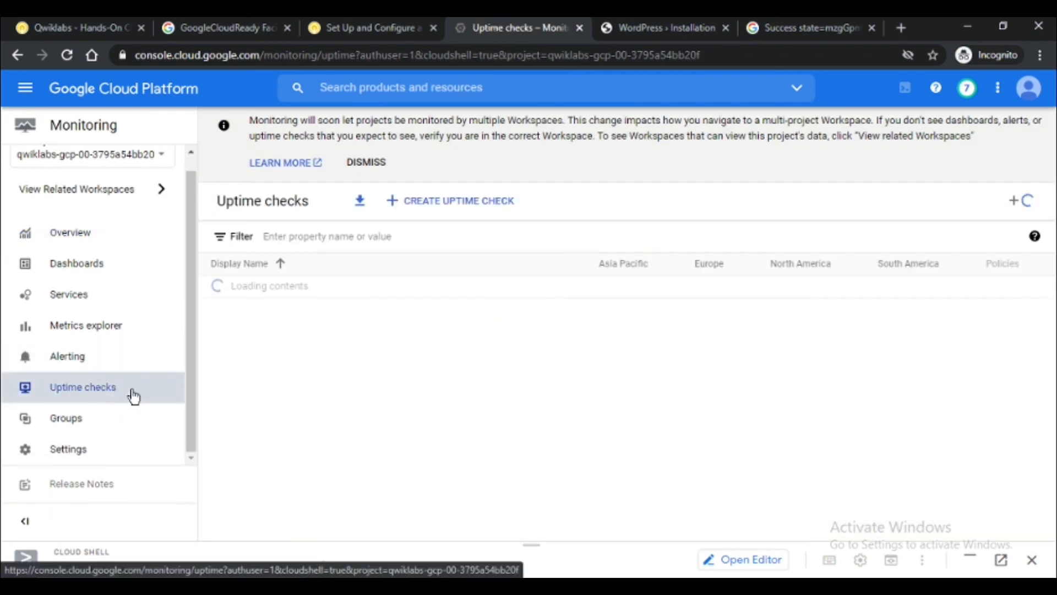
click(474, 213)
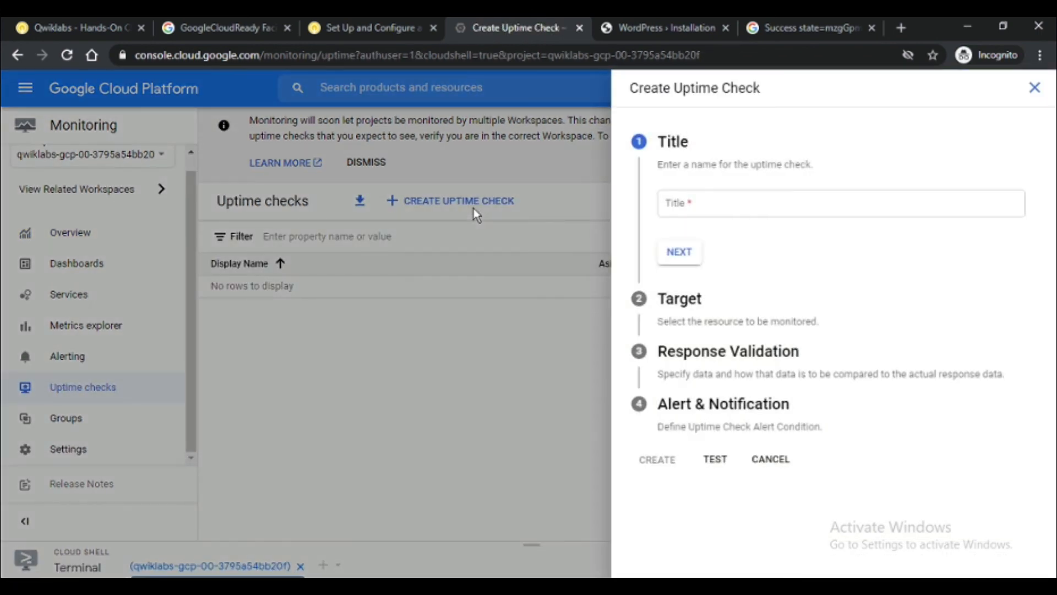
Step: Copy the title WordPress Uptime from the Notepad notes into the new uptime check and continue to its target settings
click(508, 585)
scroll(541, 365, down, 9)
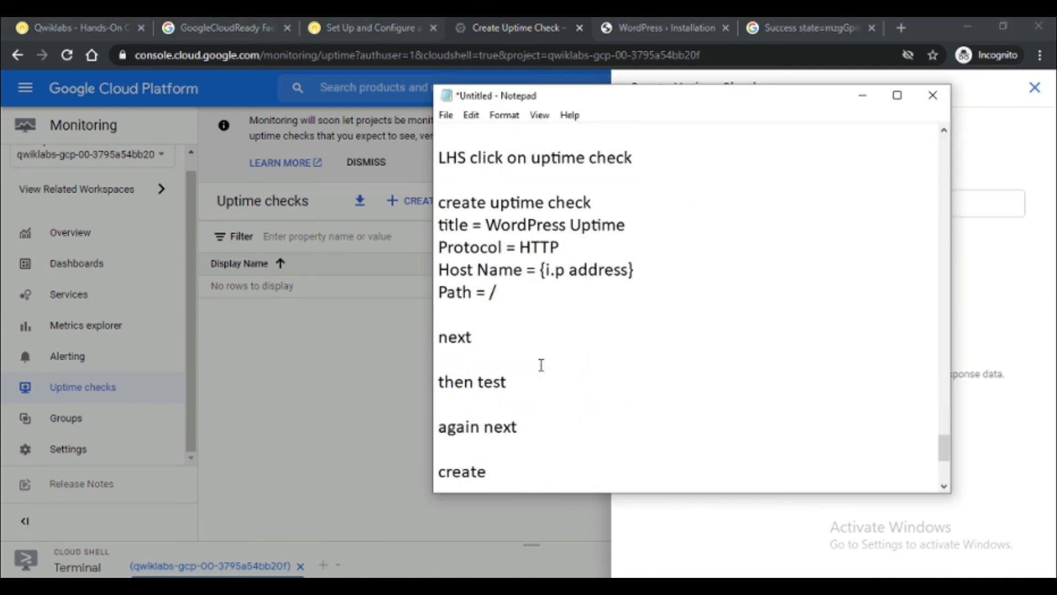
scroll(541, 365, up, 2)
drag(487, 359, 629, 359)
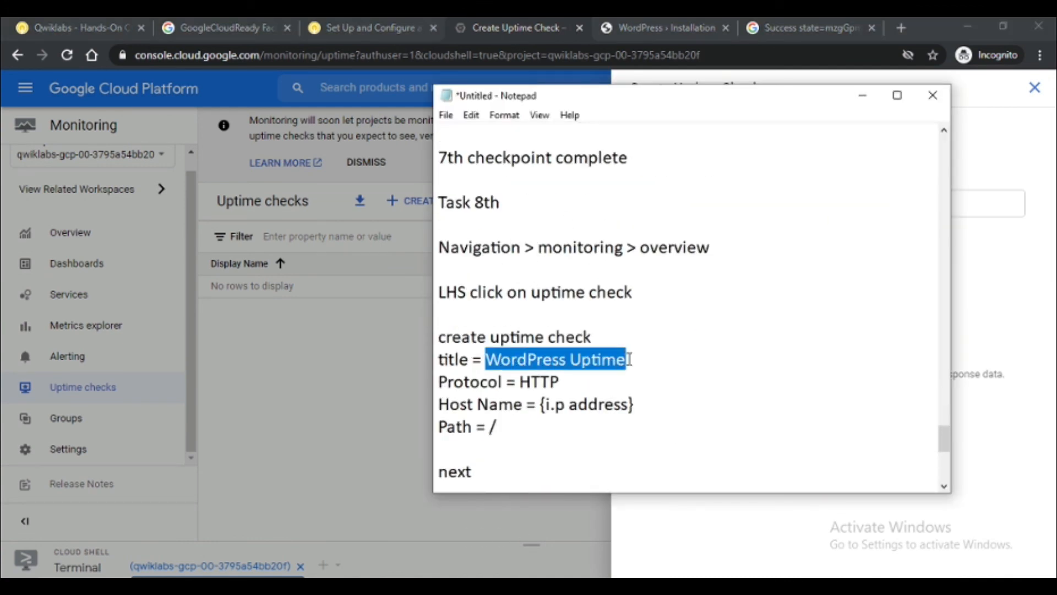
key(ctrl+c)
click(1003, 290)
click(899, 207)
key(ctrl+v)
click(679, 250)
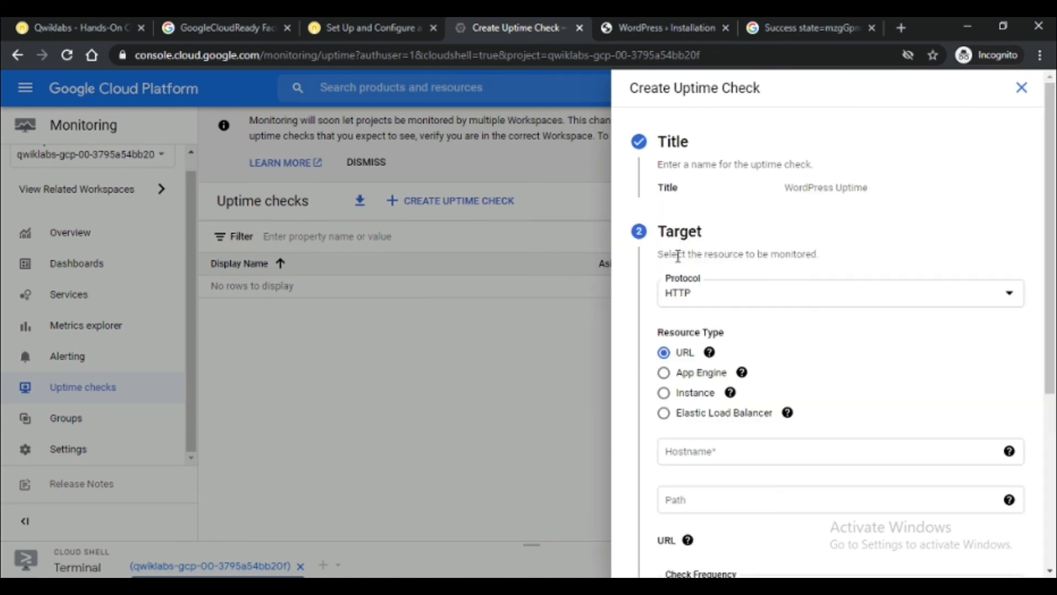
Step: Choose HTTP as the protocol and paste the address copied from the WordPress installation page as the hostname
click(712, 297)
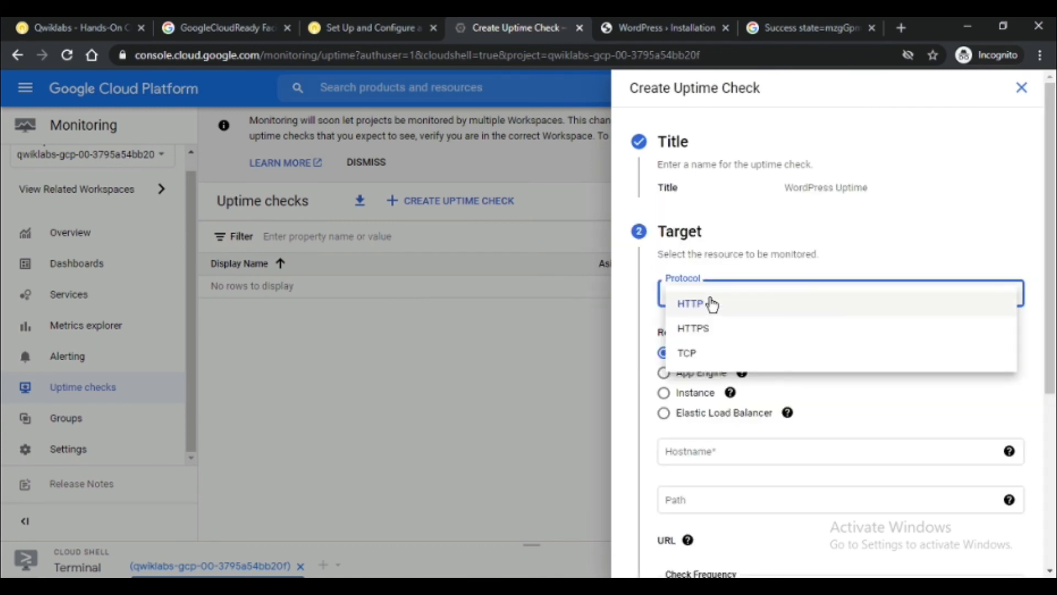
click(712, 304)
click(663, 28)
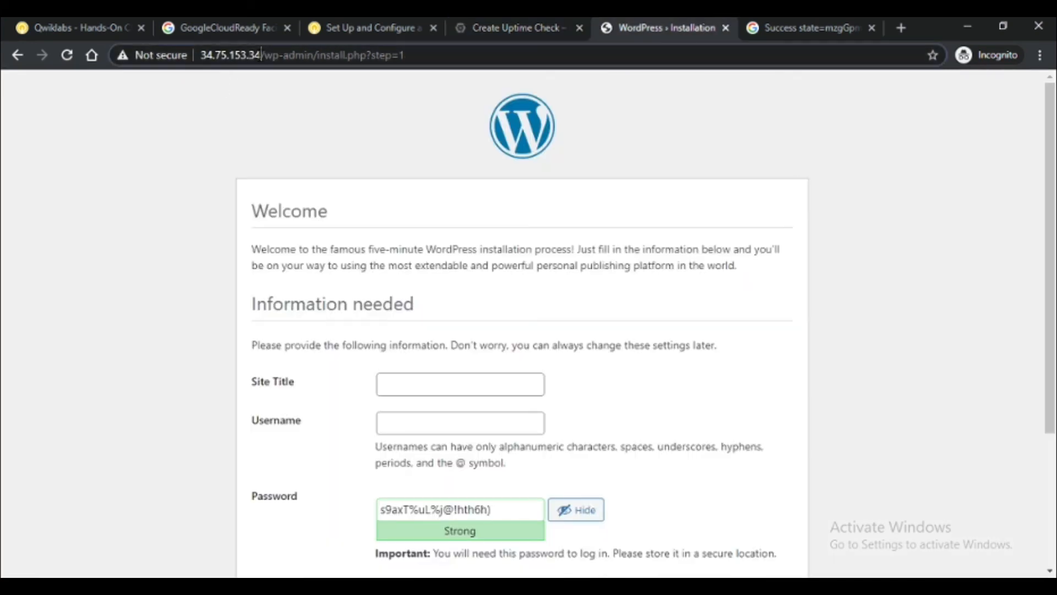
drag(261, 55, 201, 55)
key(ctrl+c)
click(536, 22)
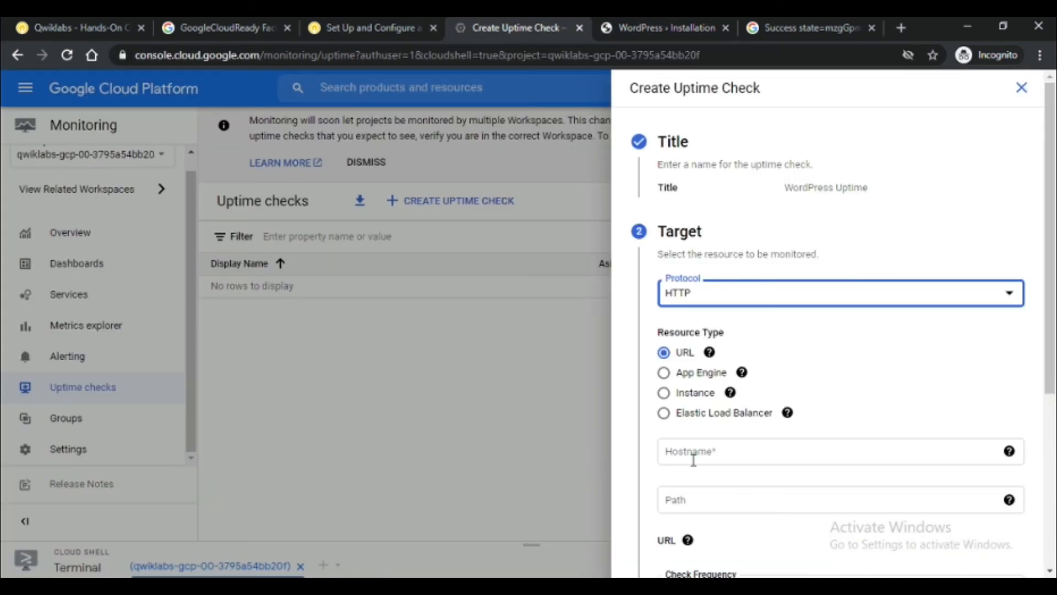
click(693, 457)
key(ctrl+v)
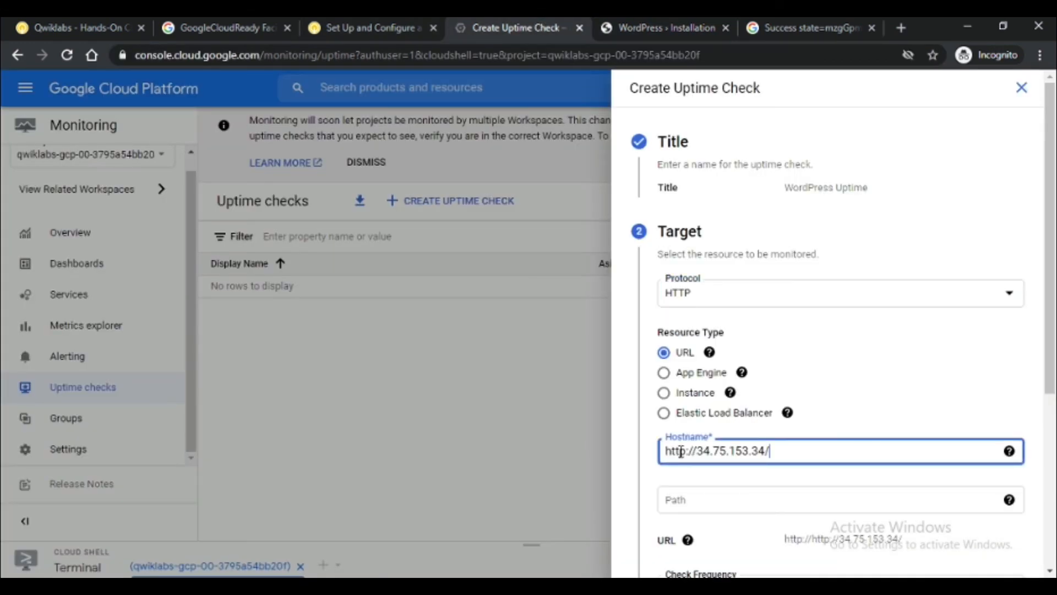
Step: Trim the hostname to 34.75.153.34, set the path to /, and continue to response validation
click(700, 451)
key(BackSpace)
key(BackSpace)
key(BackSpace)
key(BackSpace)
key(BackSpace)
key(BackSpace)
key(BackSpace)
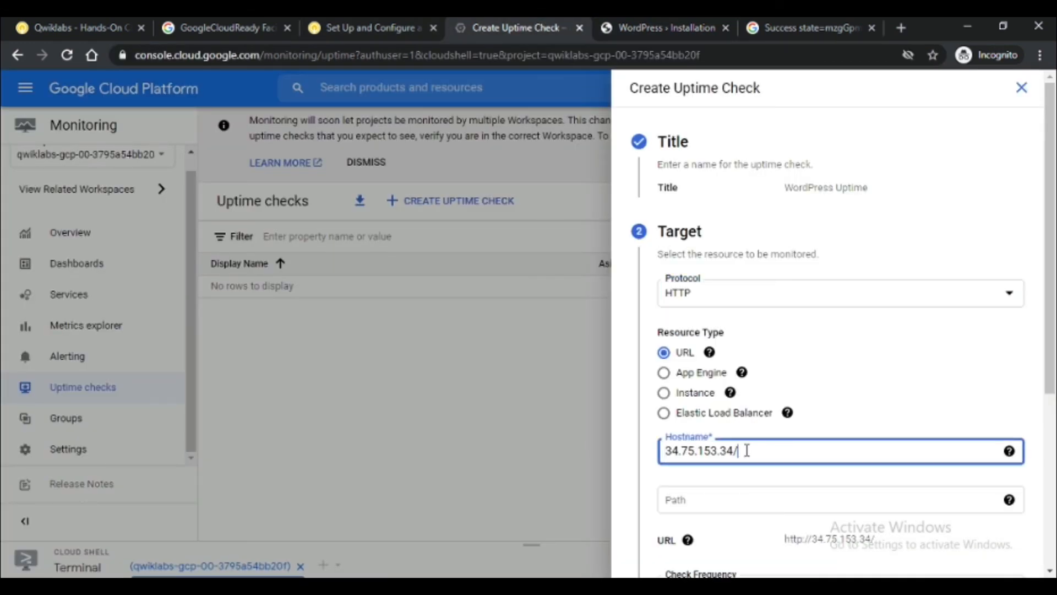
click(713, 499)
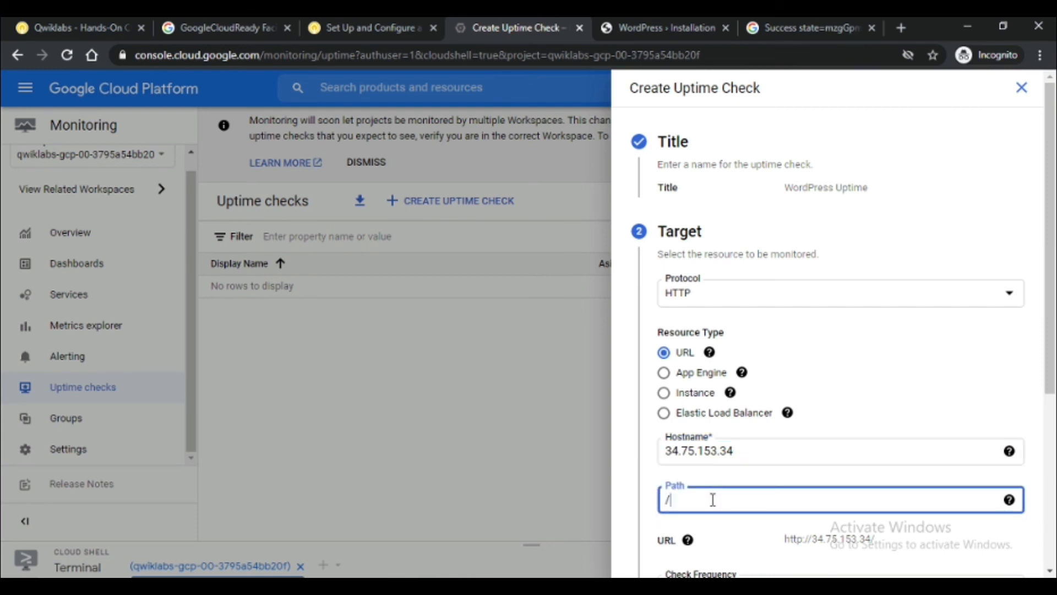
scroll(752, 456, down, 4)
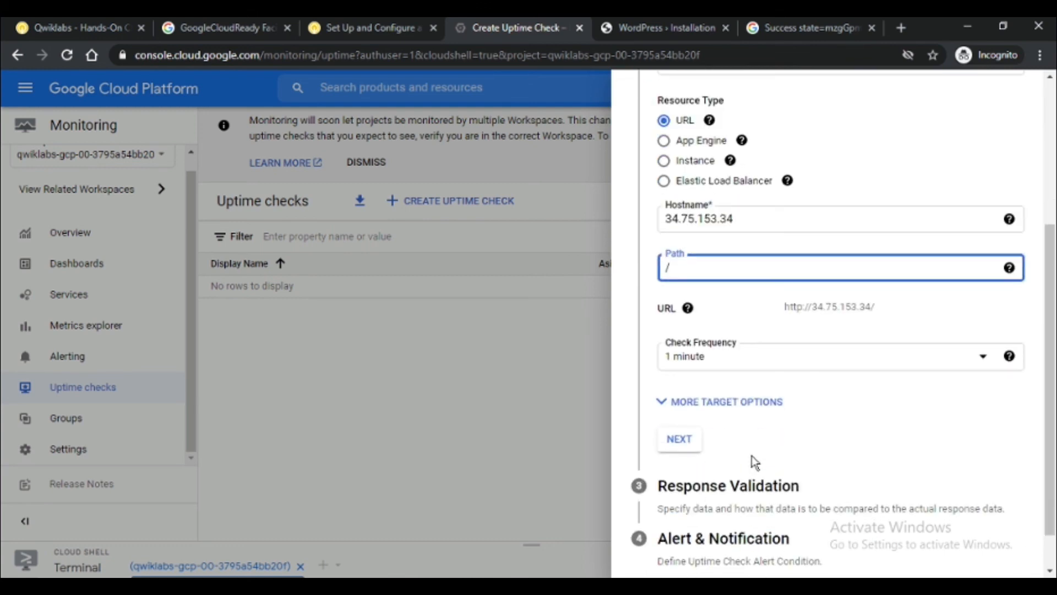
click(679, 439)
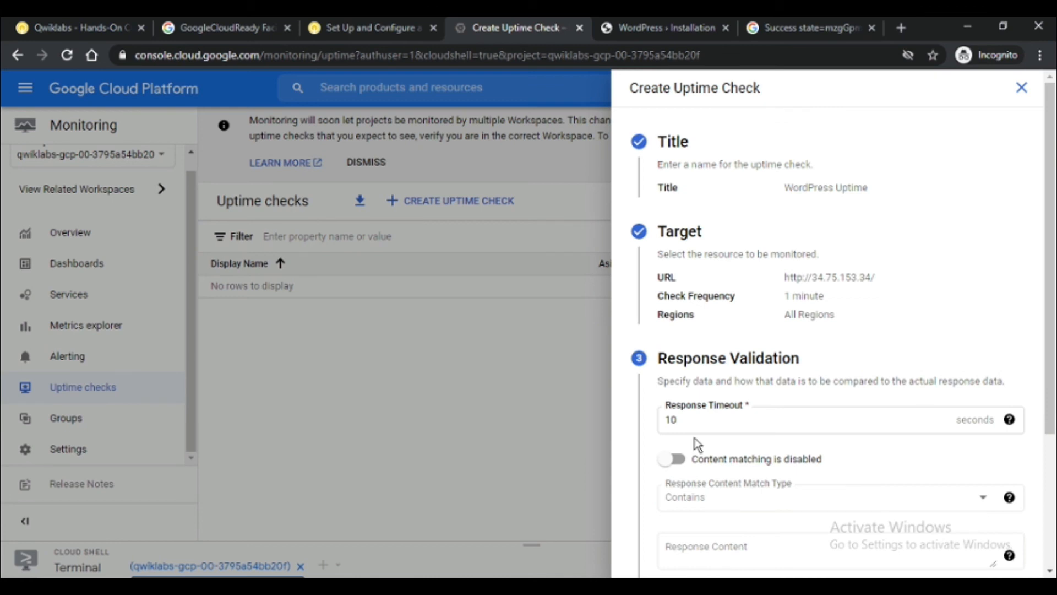
Step: Accept the default response validation, test the uptime check, and create it with its default alert
scroll(717, 428, down, 1)
scroll(719, 435, down, 2)
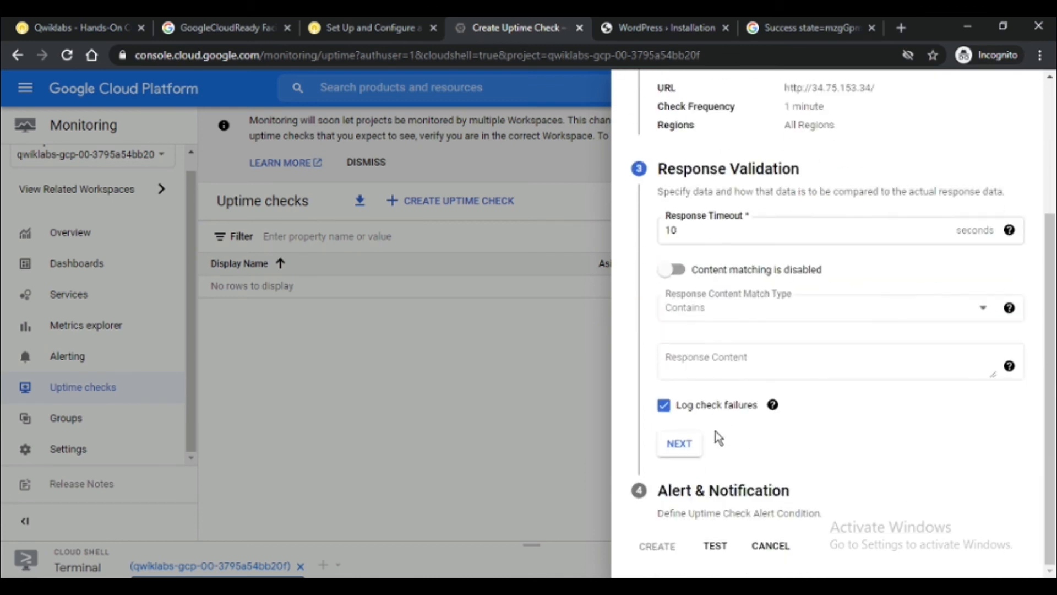
click(678, 440)
click(718, 545)
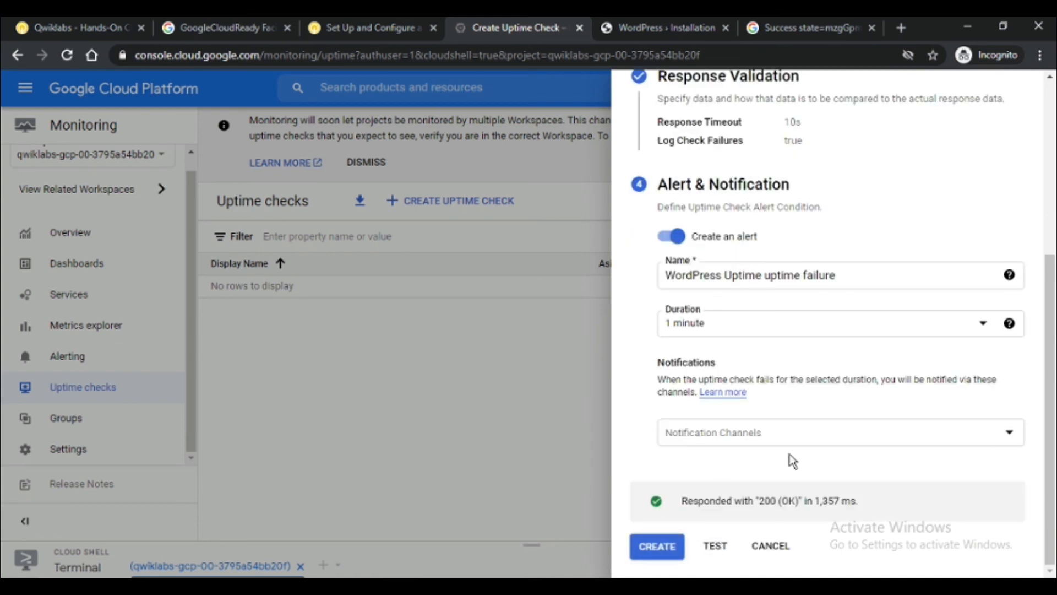
click(679, 549)
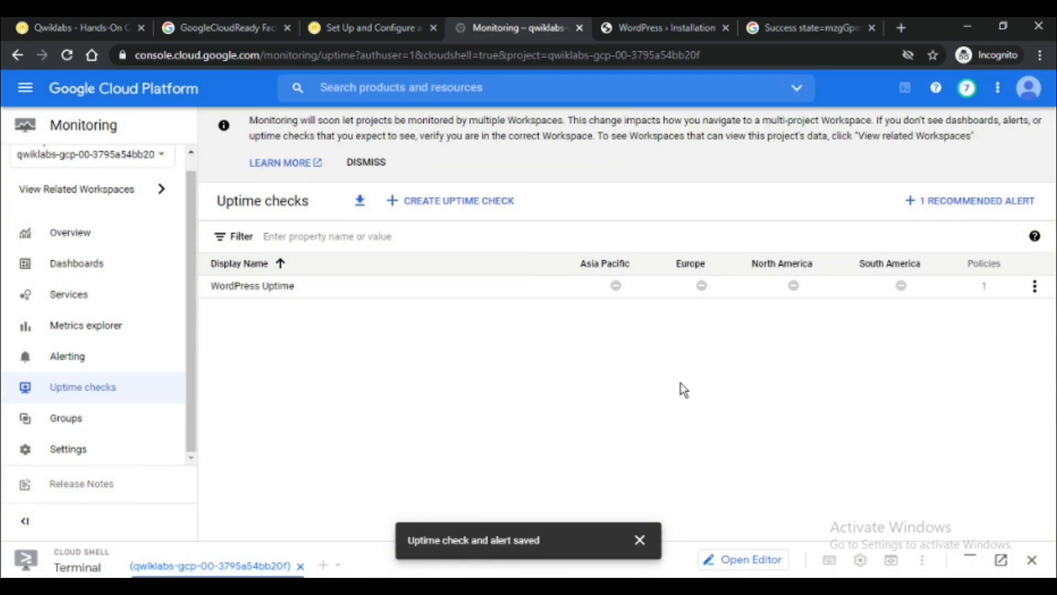
Step: Return to the lab instructions, check the progress of Enable monitoring, and read Task 9
click(372, 28)
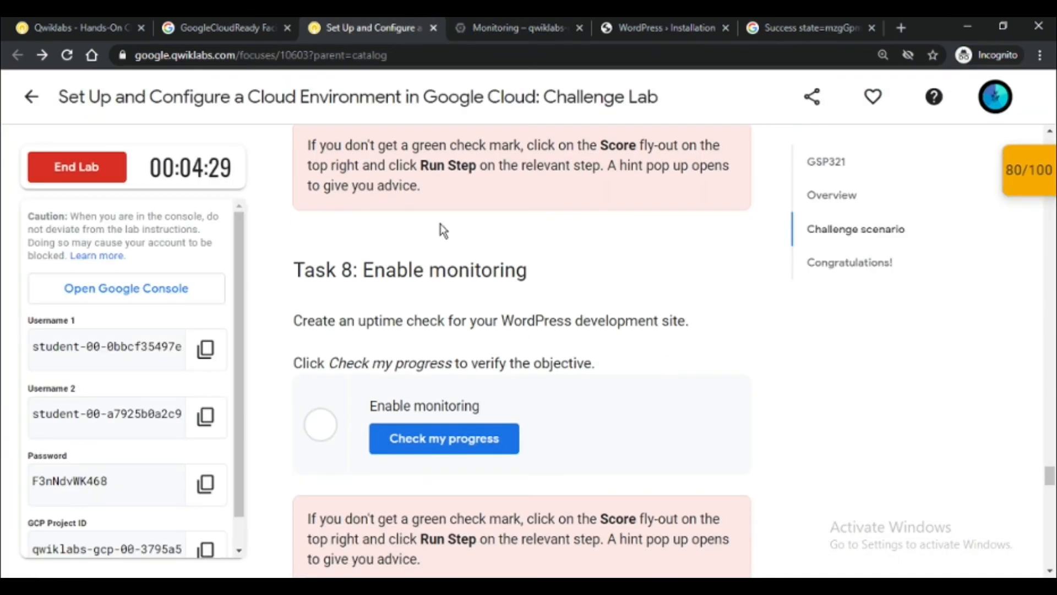
click(481, 438)
scroll(338, 330, down, 6)
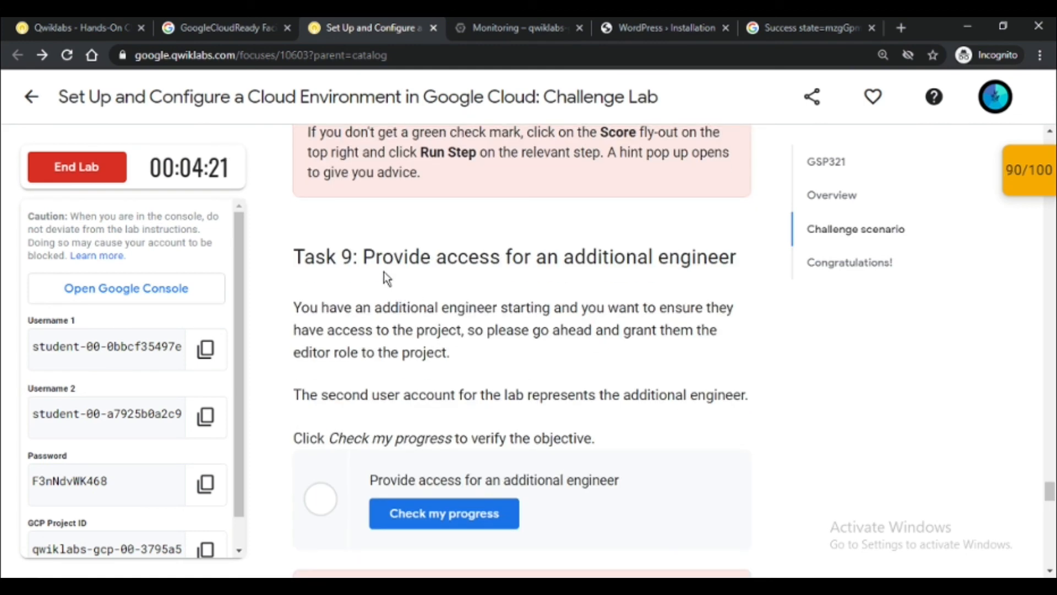
Step: Open the project's IAM permissions page in the Cloud console and dismiss the project notice
click(545, 28)
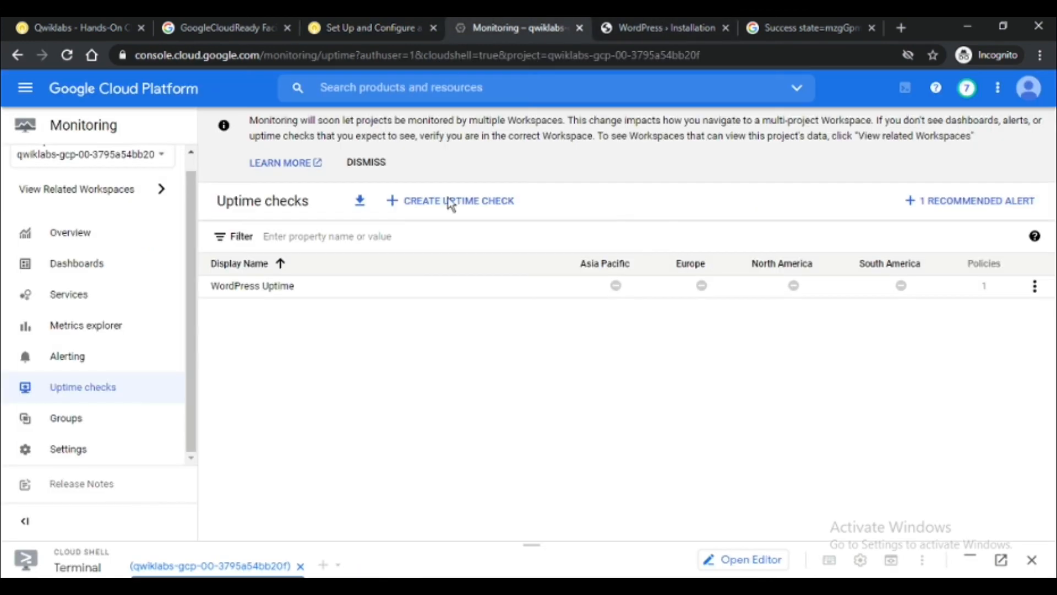
click(26, 87)
mouse_move(82, 279)
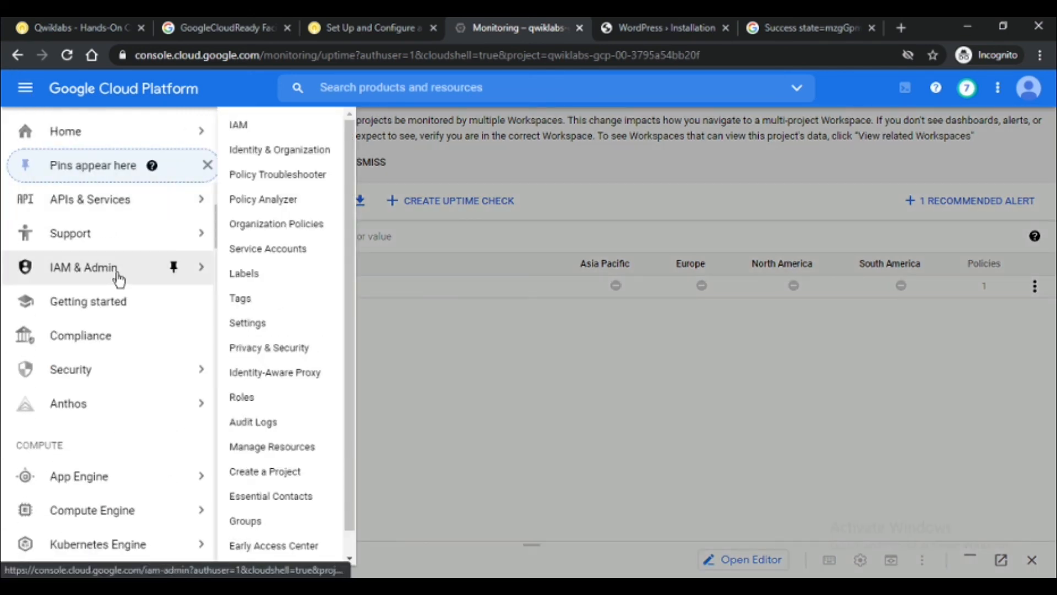
click(273, 131)
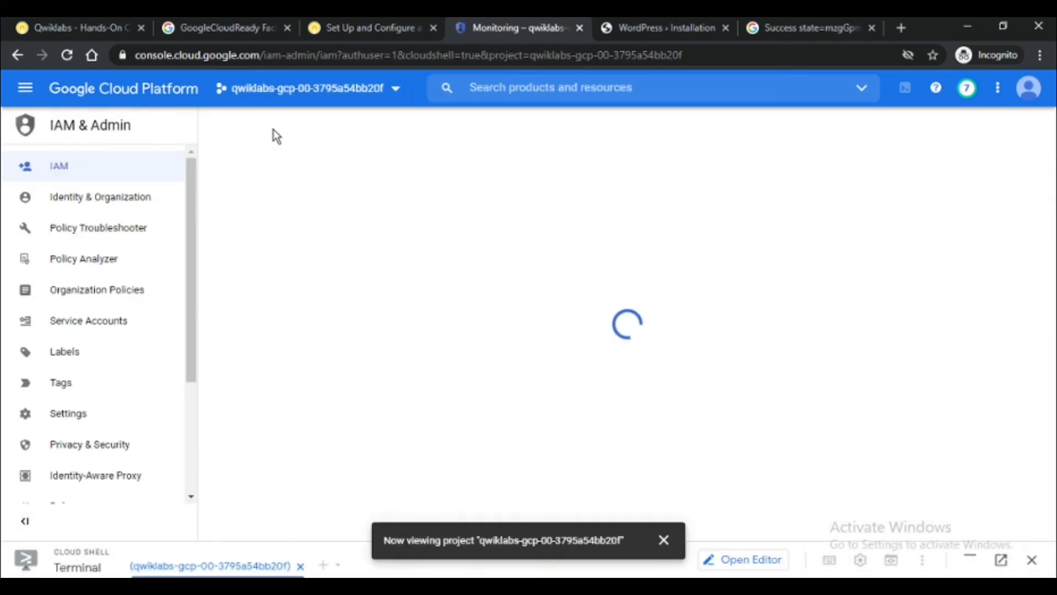
click(663, 540)
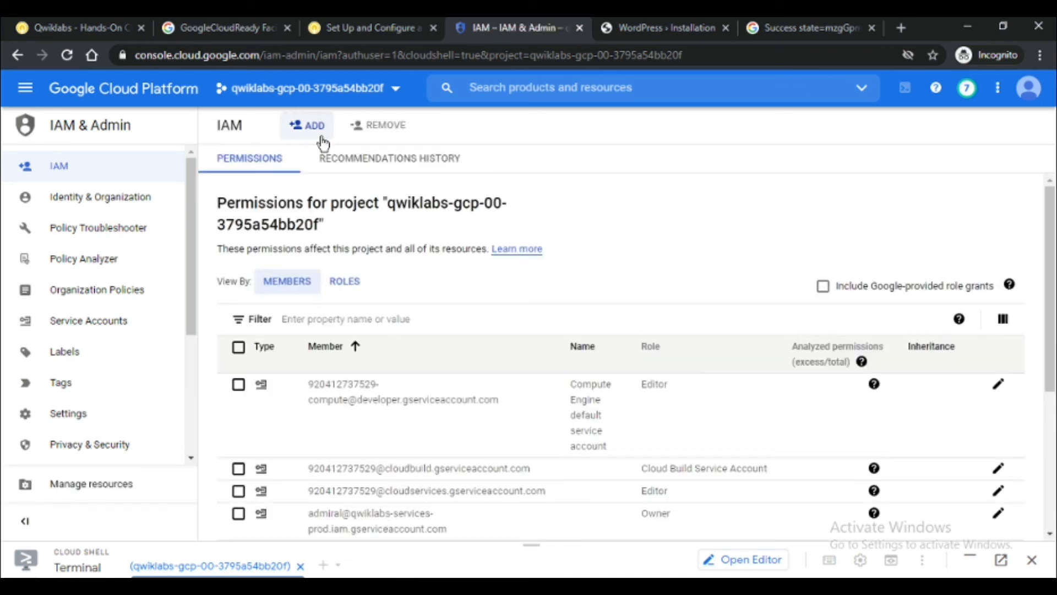
Step: Start adding a project member, enter the lab's second username as the new member, and open the role selection
click(323, 138)
click(405, 33)
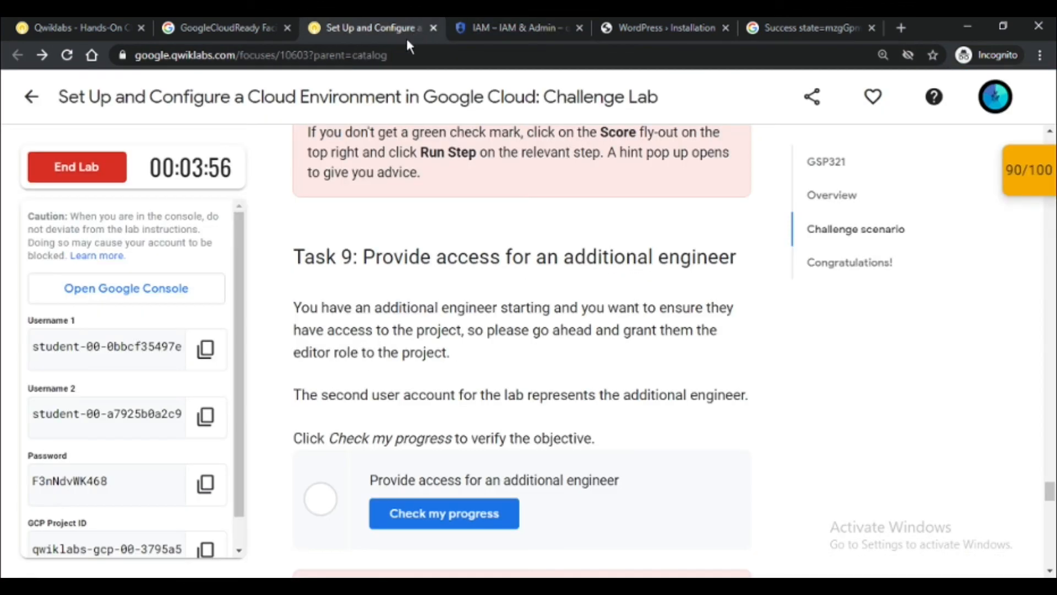
click(205, 417)
click(512, 28)
key(ctrl+v)
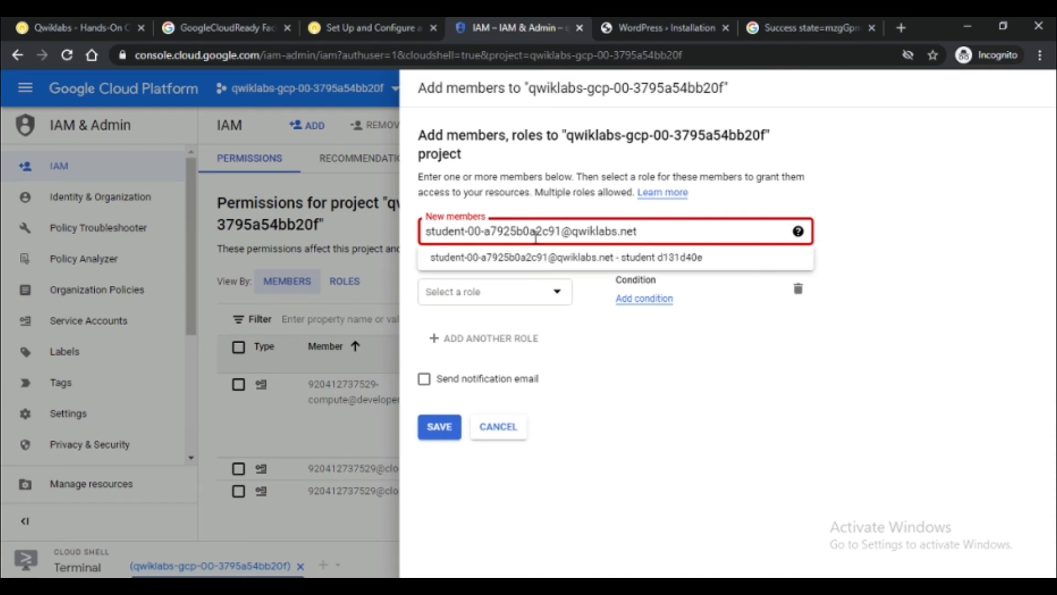
key(Return)
click(561, 281)
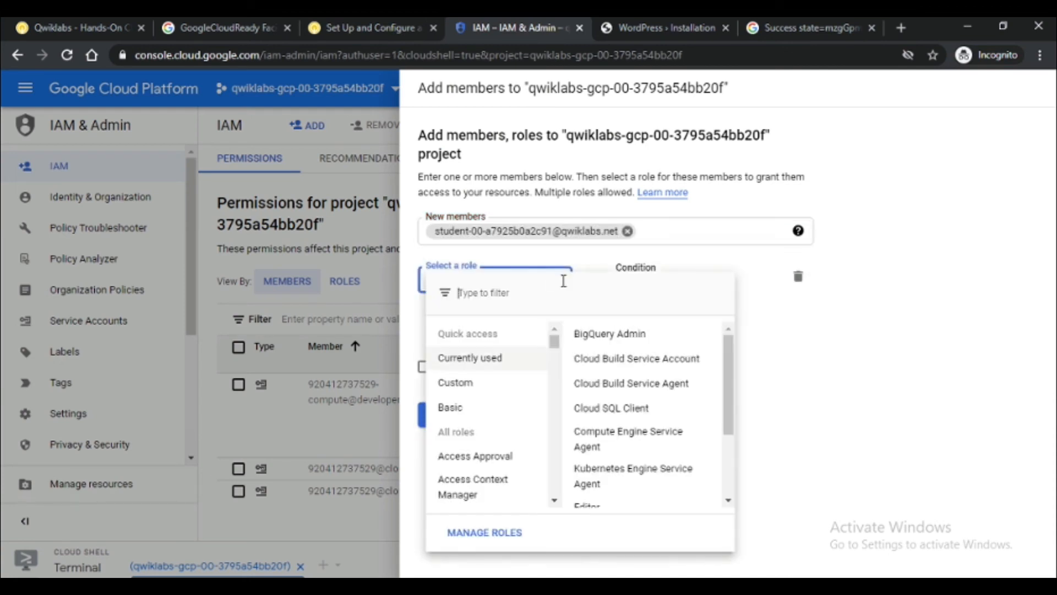
text(editor)
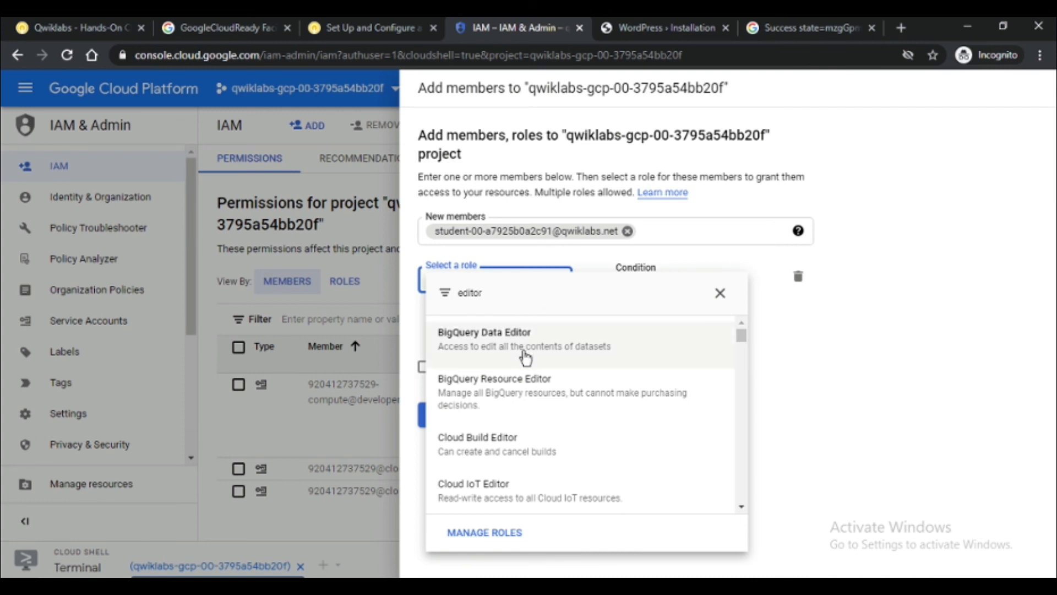
scroll(524, 361, down, 12)
scroll(551, 341, up, 12)
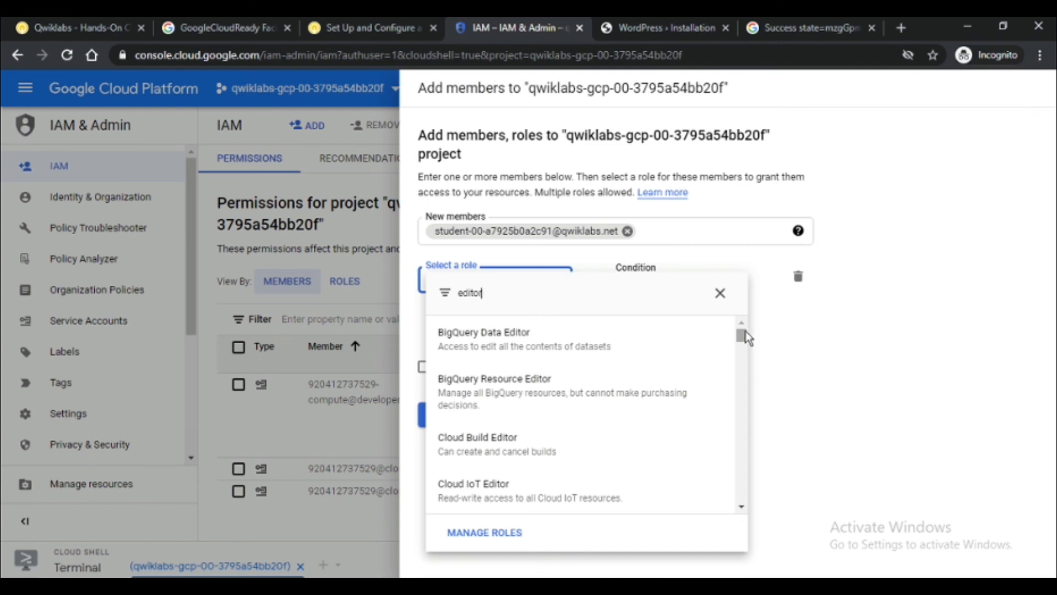
click(721, 293)
Step: Assign the Editor role from the currently used roles to the new member
scroll(600, 454, down, 2)
click(595, 429)
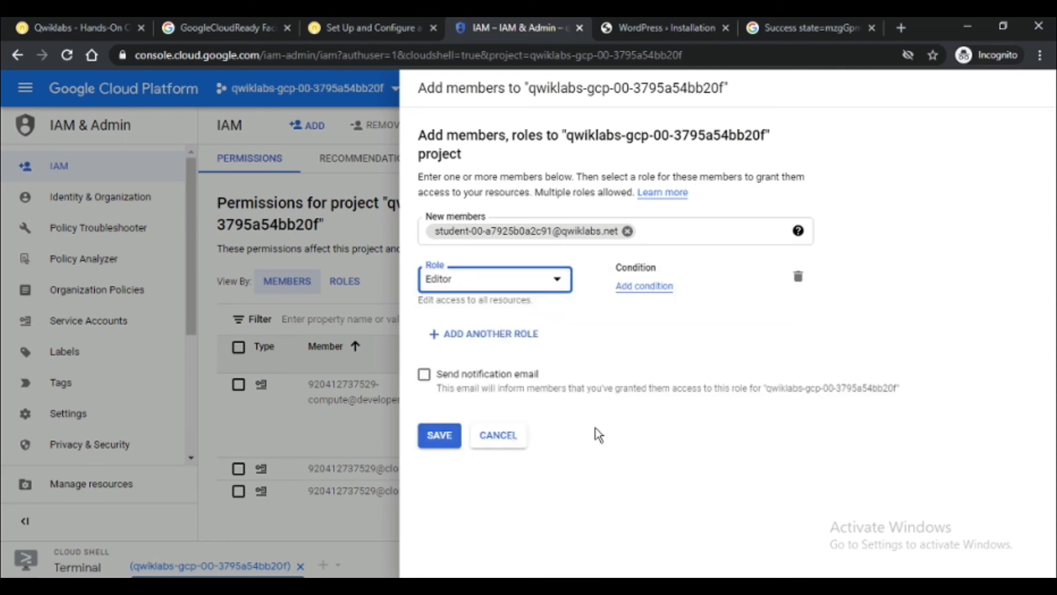
Step: Save the new member's role assignment, return to the lab instructions, and check the progress of Provide access for an additional engineer
click(448, 436)
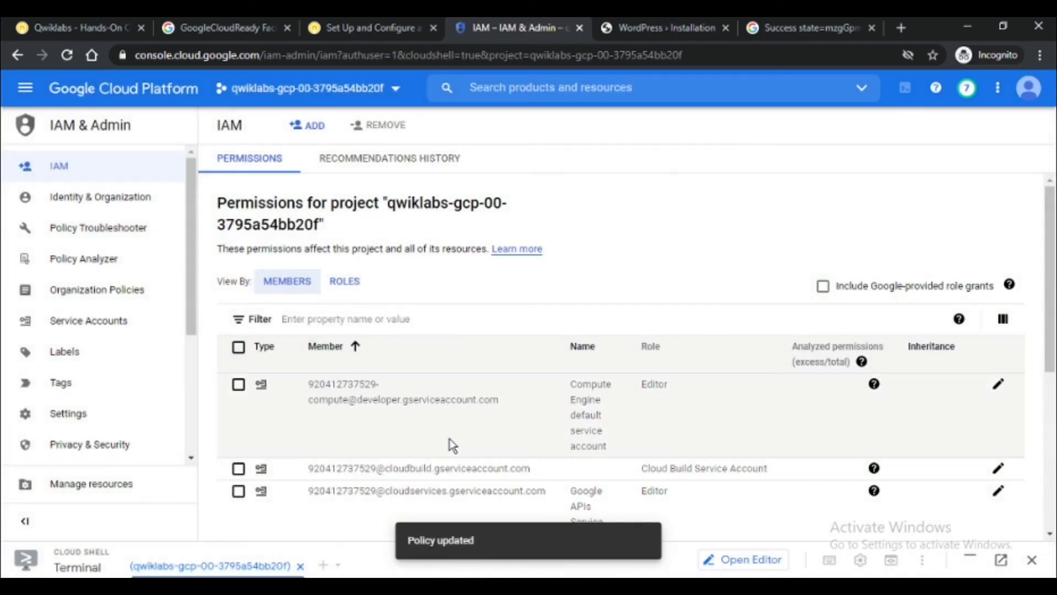
click(384, 22)
click(463, 359)
scroll(494, 371, up, 3)
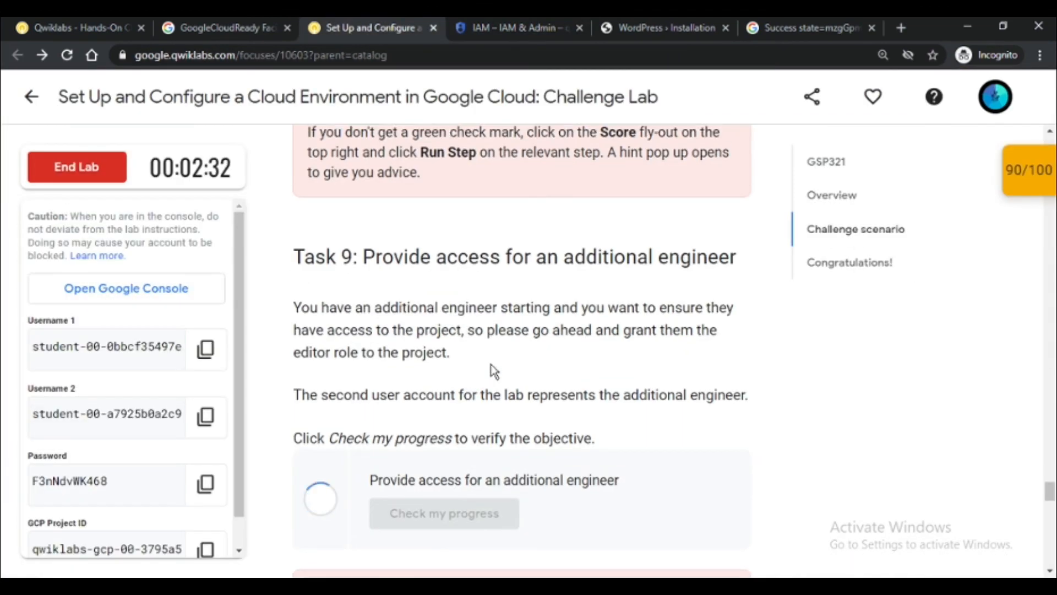
Step: Review the lab's checkpoint scores, close the overview, and go to the Congratulations section of the instructions
click(1024, 174)
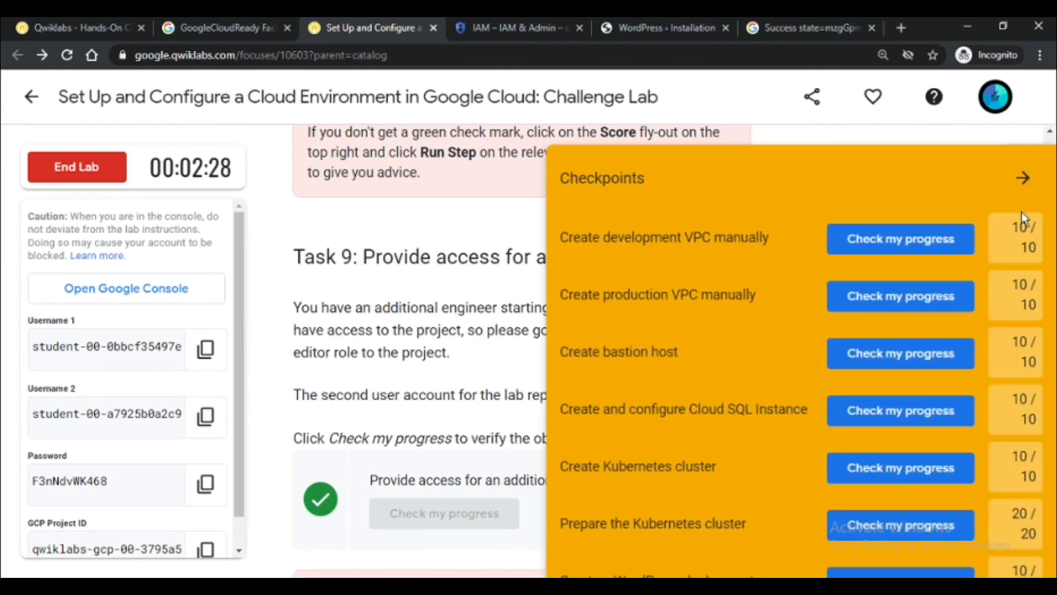
click(1022, 179)
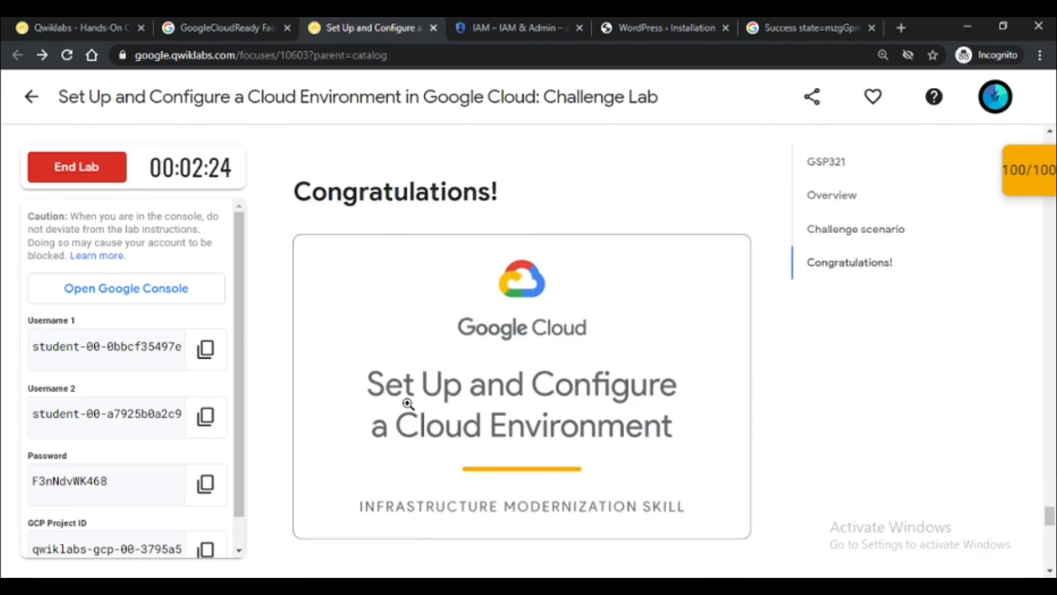
scroll(406, 404, down, 5)
Step: Look through the WordPress installation page served by the deployed site
click(639, 28)
scroll(354, 467, down, 3)
scroll(600, 364, up, 3)
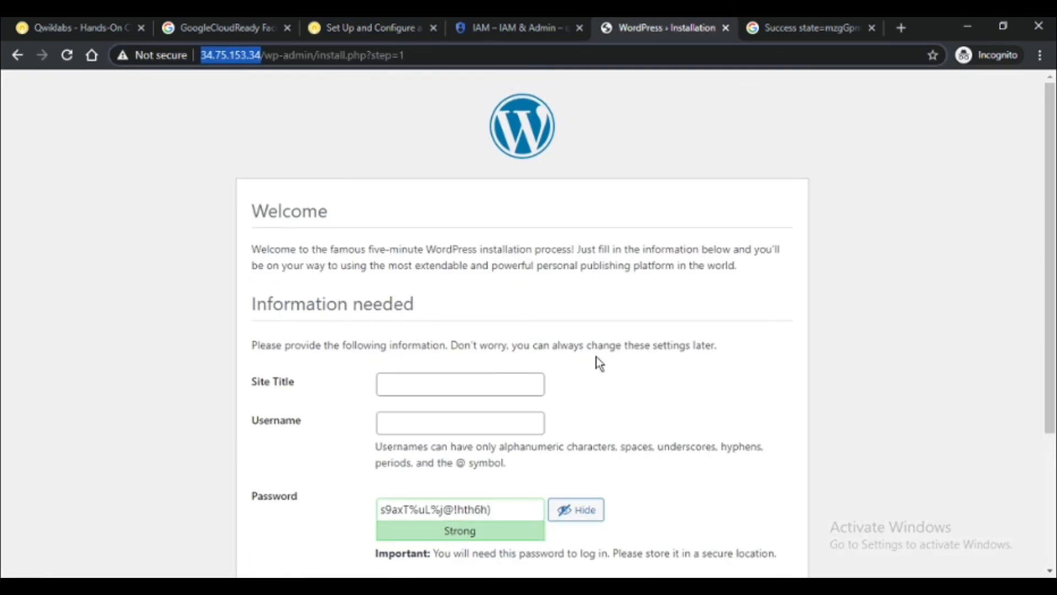
scroll(432, 556, down, 4)
scroll(432, 557, up, 5)
Step: Return to the lab page, end the lab, and dismiss the satisfaction survey without submitting a rating
click(365, 25)
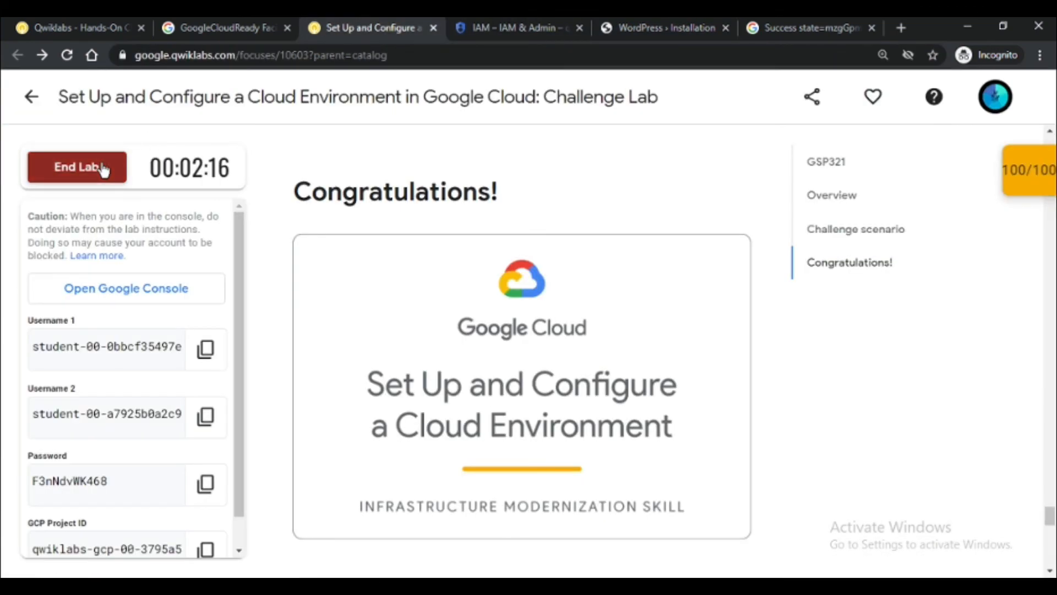
click(76, 167)
click(604, 189)
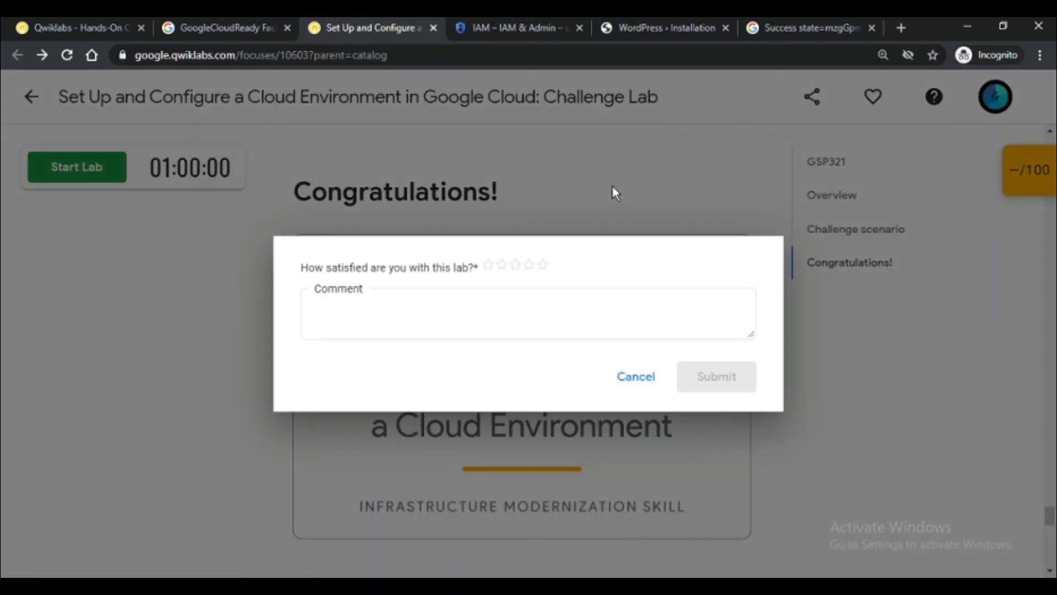
click(635, 378)
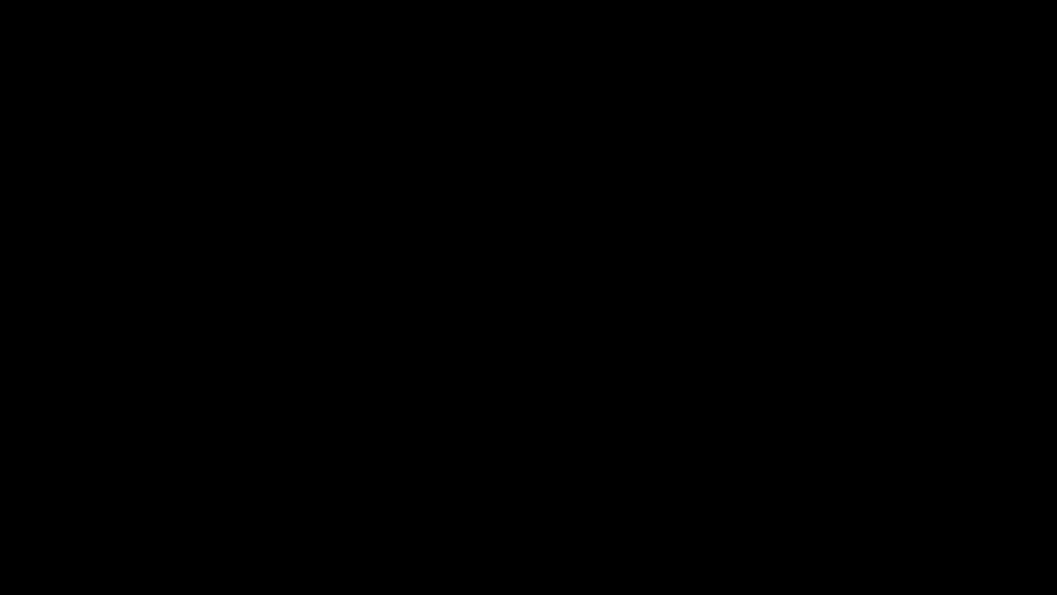